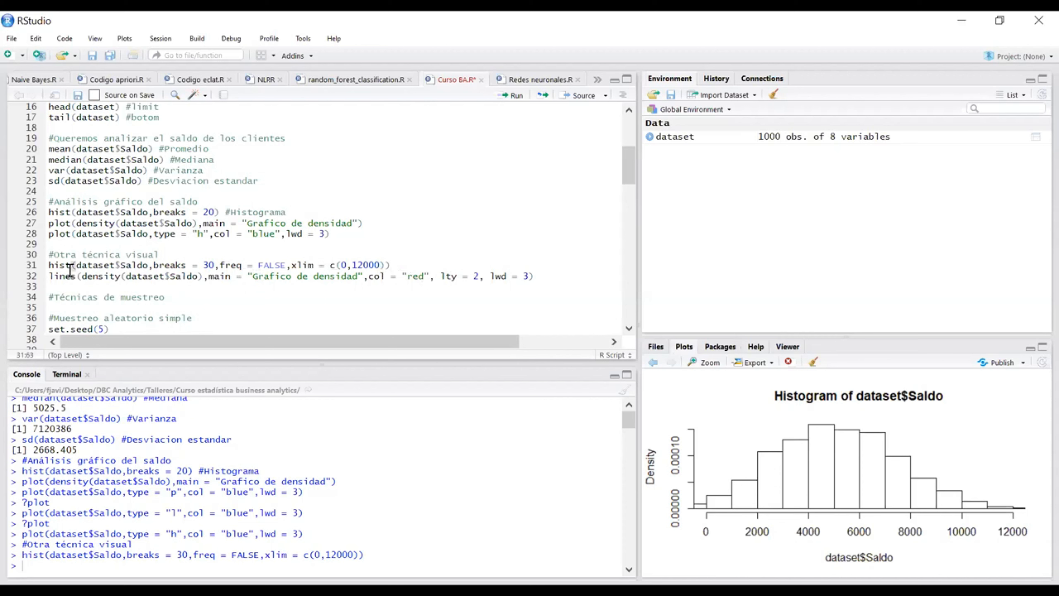
Step: Examine the dataset$Saldo, breaks, freq and xlim arguments of the hist call under "Otra técnica visual"
left_click(48, 265)
left_click(442, 265)
left_click(49, 265)
left_click_drag(148, 265, 77, 265)
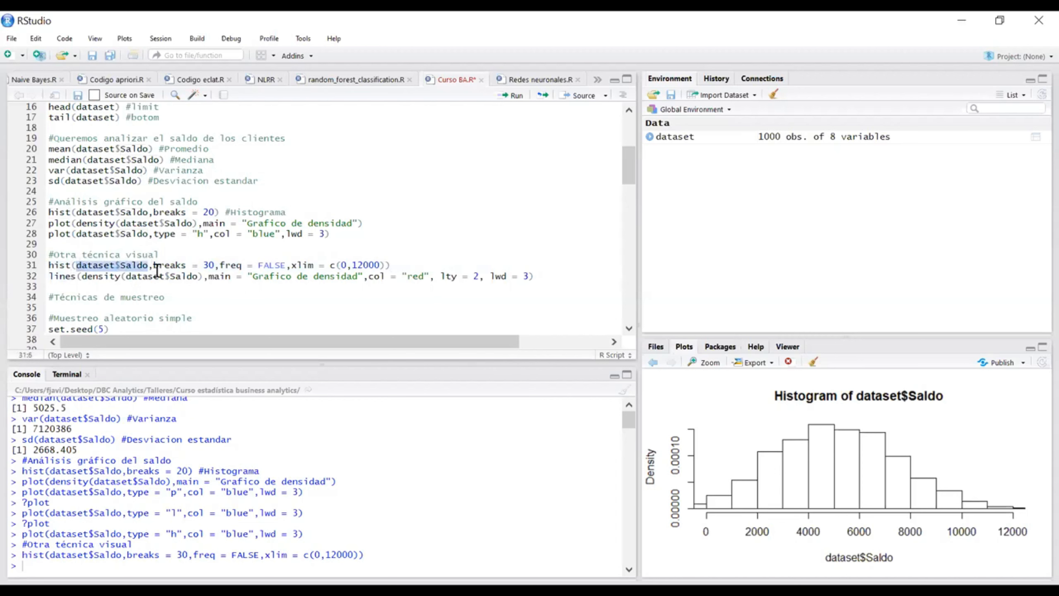
left_click_drag(153, 265, 207, 265)
left_click(213, 266)
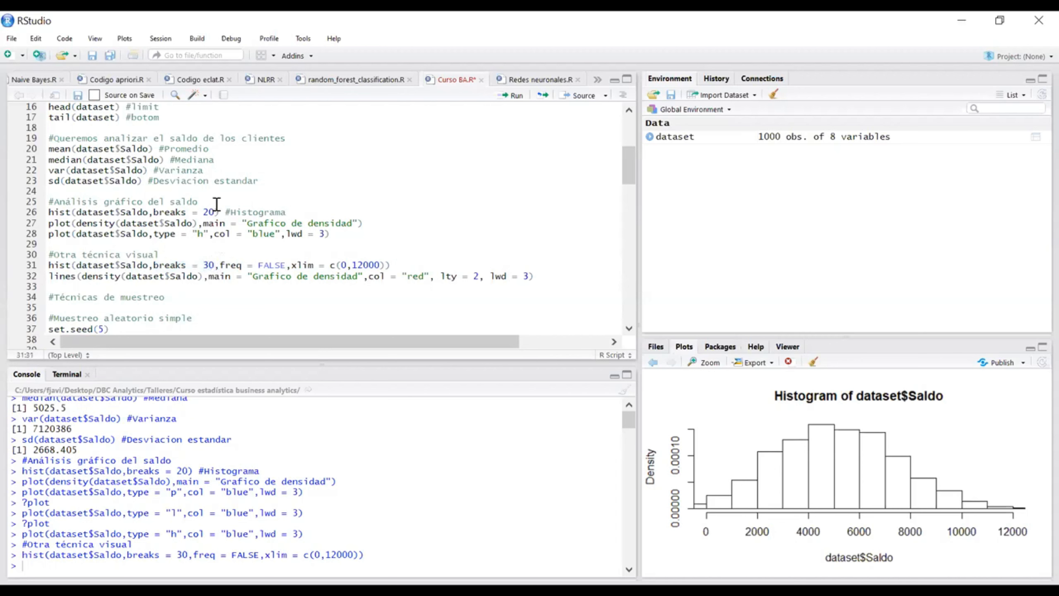
left_click_drag(213, 266, 206, 265)
left_click(205, 265)
left_click(403, 267)
left_click_drag(221, 264, 384, 265)
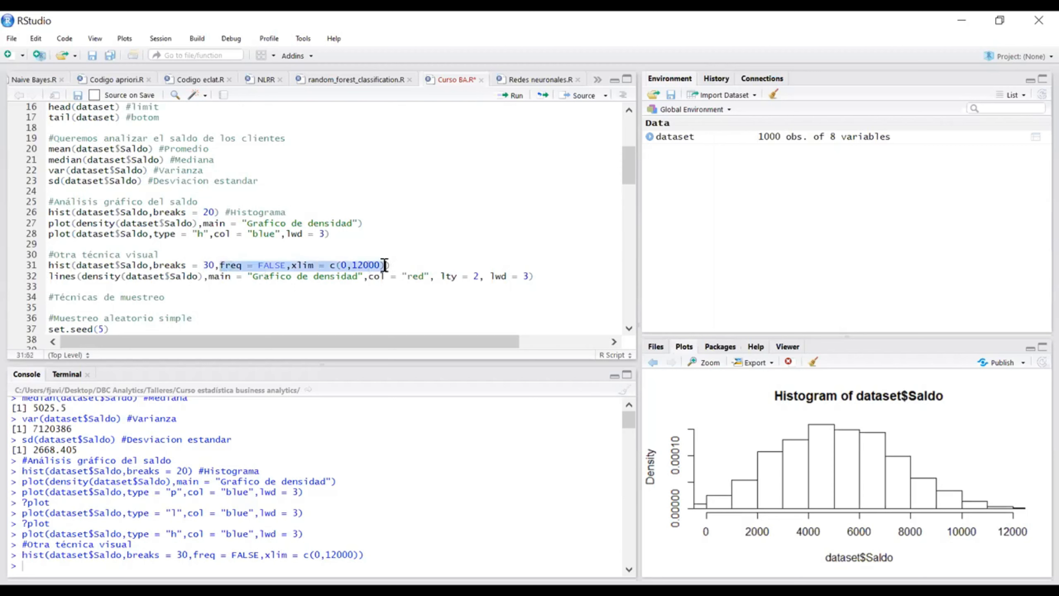
left_click(410, 266)
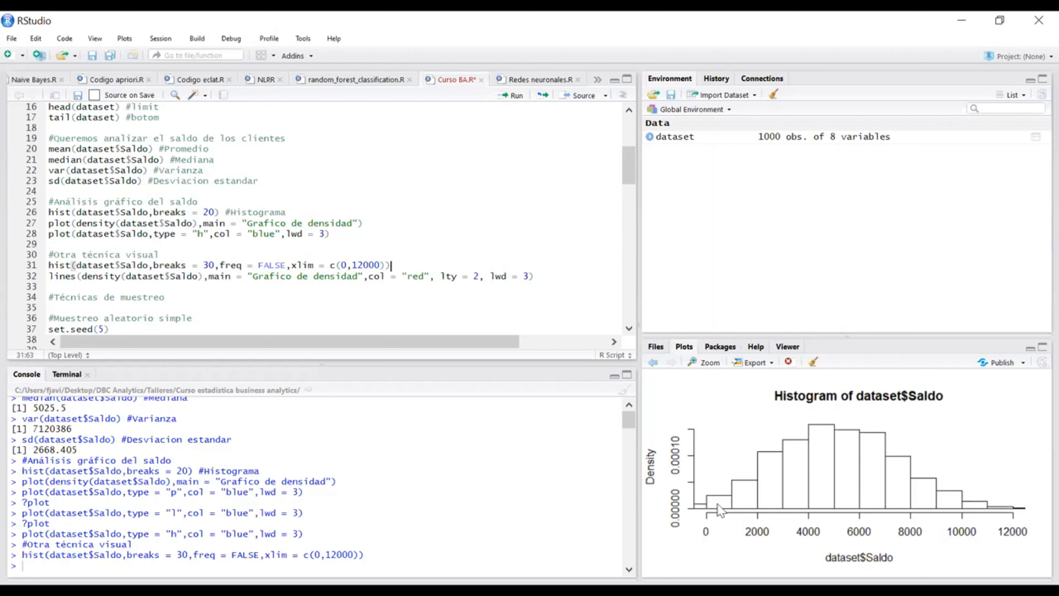
left_click_drag(292, 265, 386, 265)
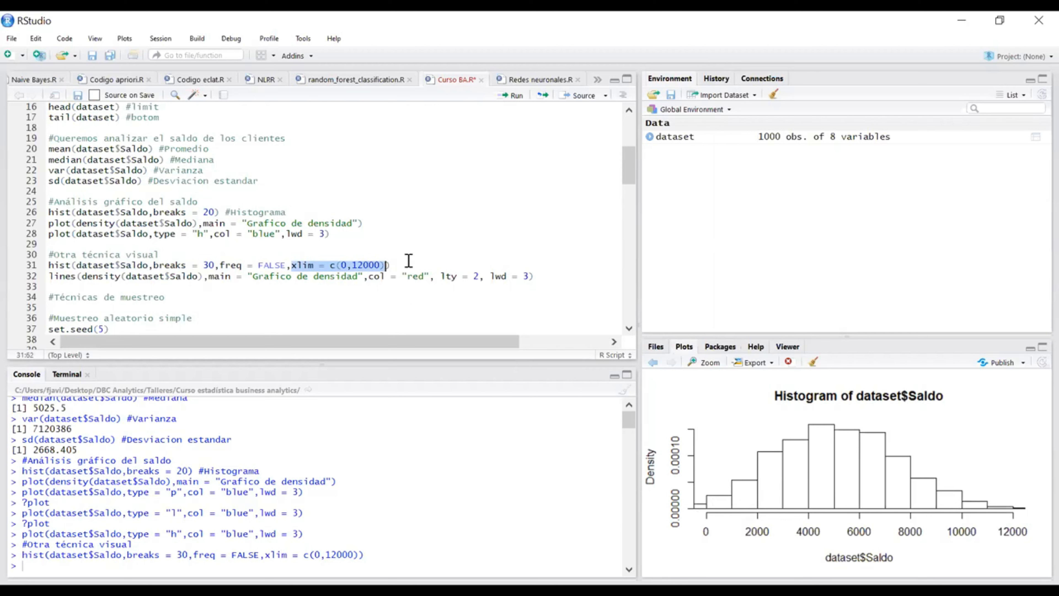
Step: Run the dataset$Saldo histogram with breaks = 20, and run the density version with breaks = 30 and xlim = c(0,12000) for comparison
left_click(305, 210)
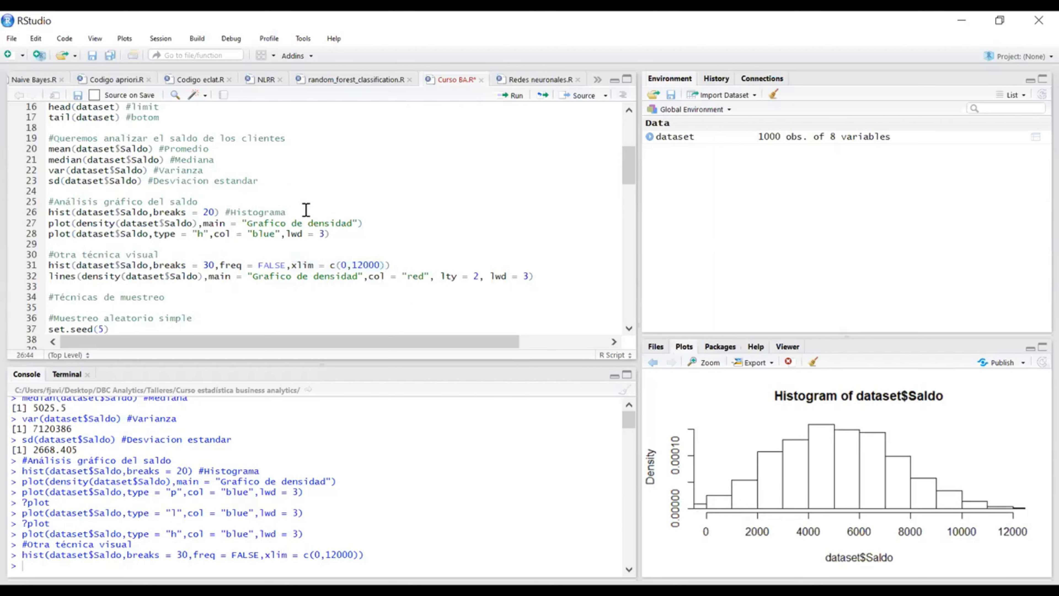
key("ctrl+Return")
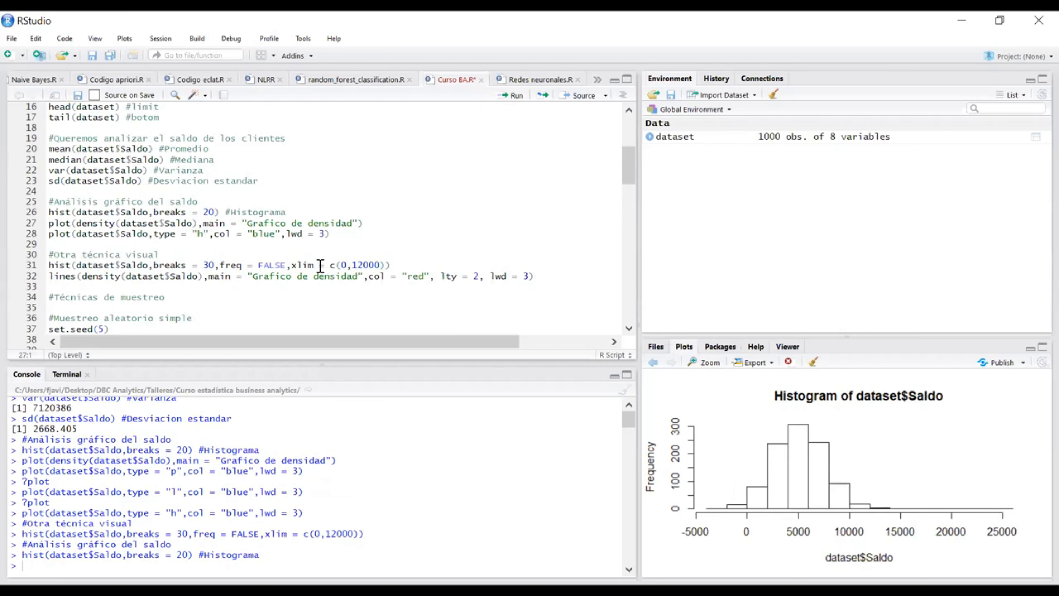
left_click_drag(291, 265, 386, 264)
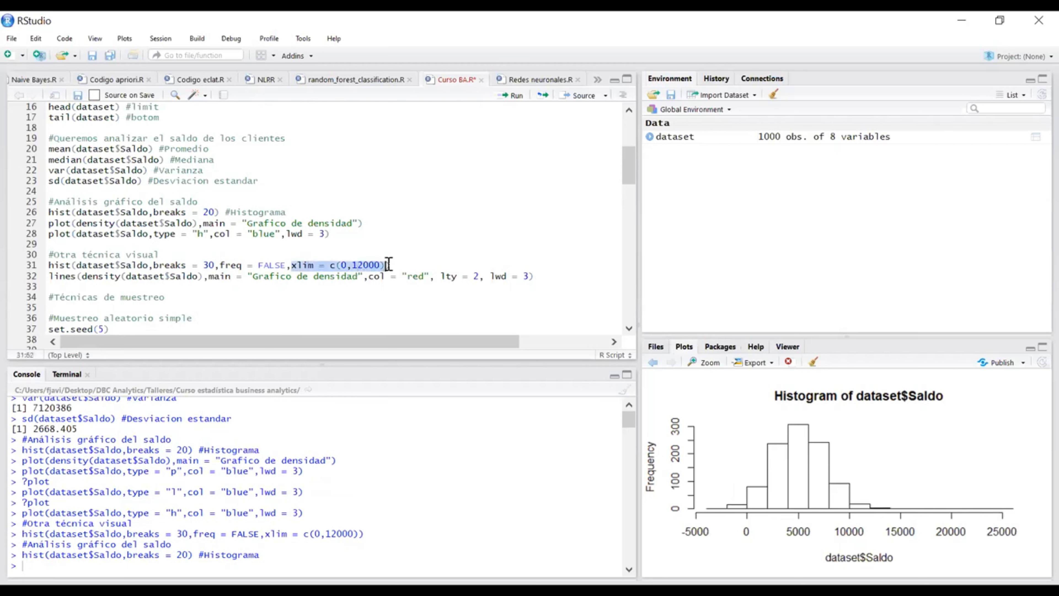
left_click(403, 265)
key("ctrl+Return")
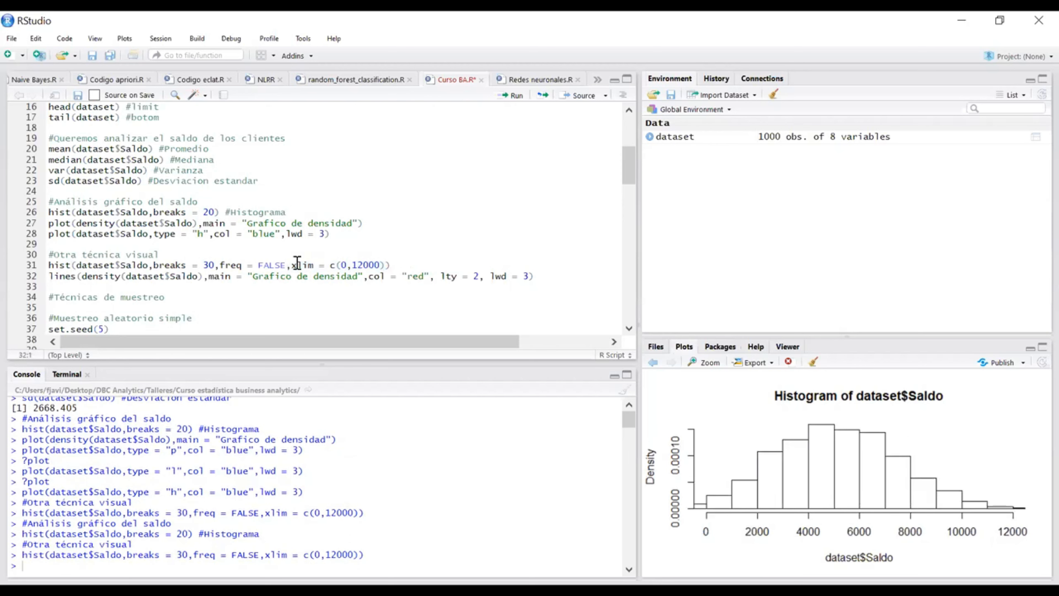
Step: Review the histogram's xlim argument and run the blue dataset$Saldo plot with type = "h" and lwd = 3
left_click(303, 275)
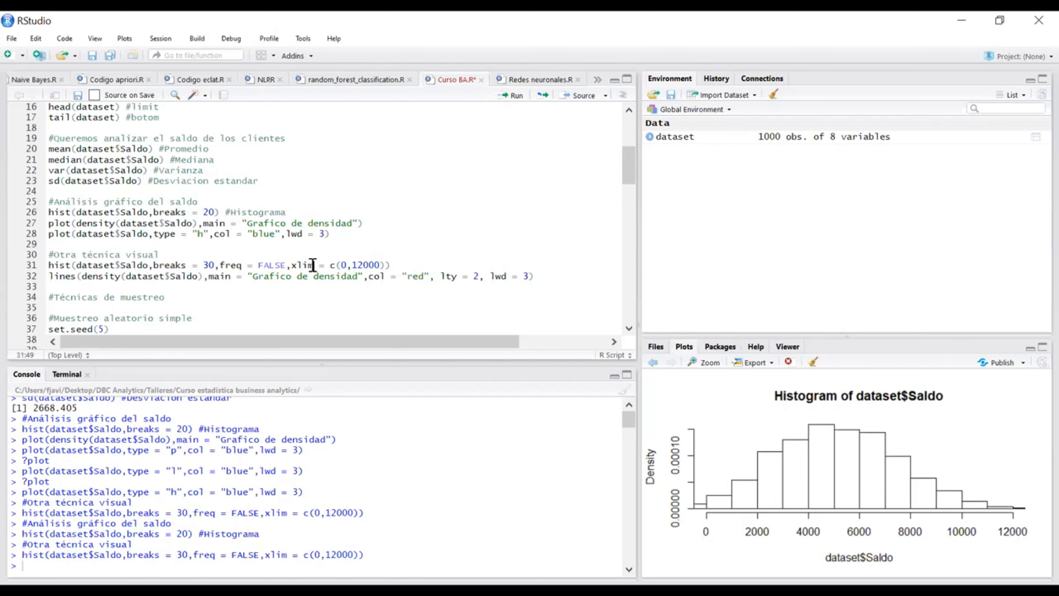
left_click(293, 264)
left_click(405, 266)
left_click(363, 264)
left_click(409, 264)
left_click(372, 236)
key("ctrl+Return")
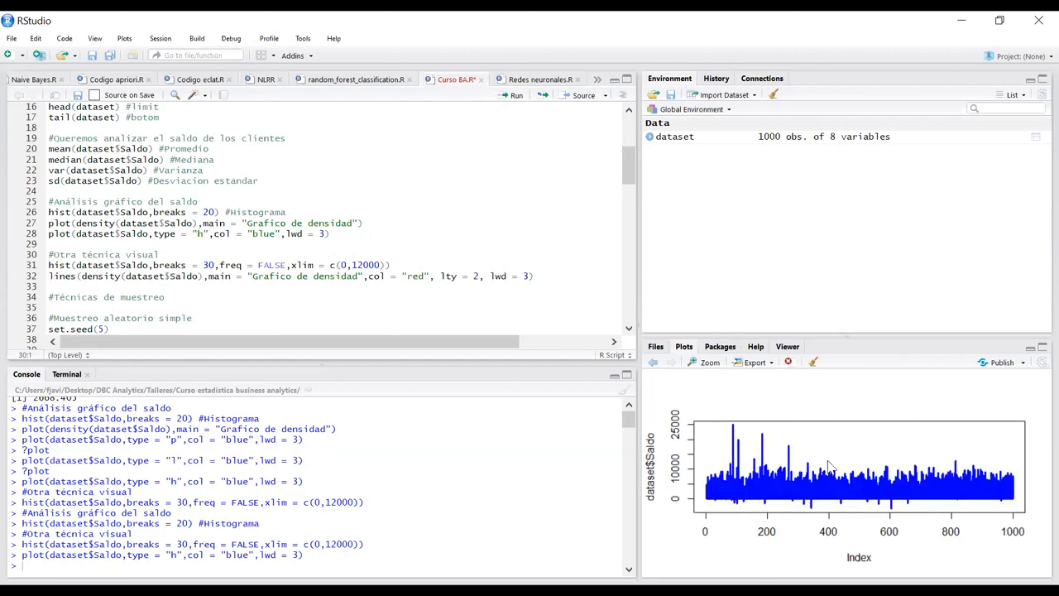
Step: Set the dataset$Saldo plot's type to "p" and run that line
left_click(204, 234)
key("BackSpace")
type("p")
key("ctrl+Return")
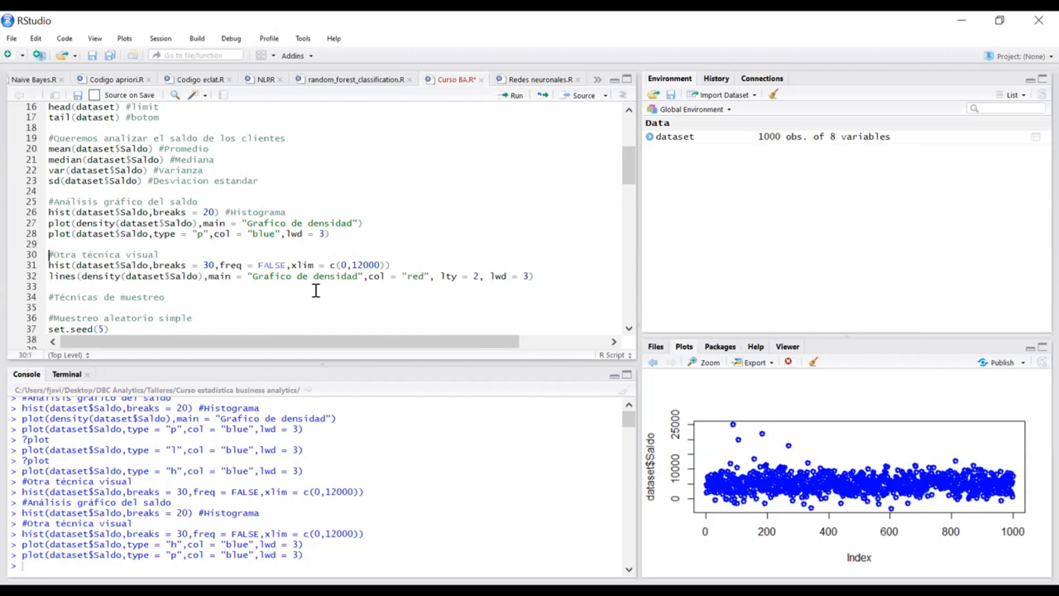
Step: Redraw the dataset$Saldo density histogram with breaks = 30, freq = FALSE and xlim = c(0,12000)
left_click_drag(290, 266, 391, 266)
left_click(411, 266)
key("ctrl+Return")
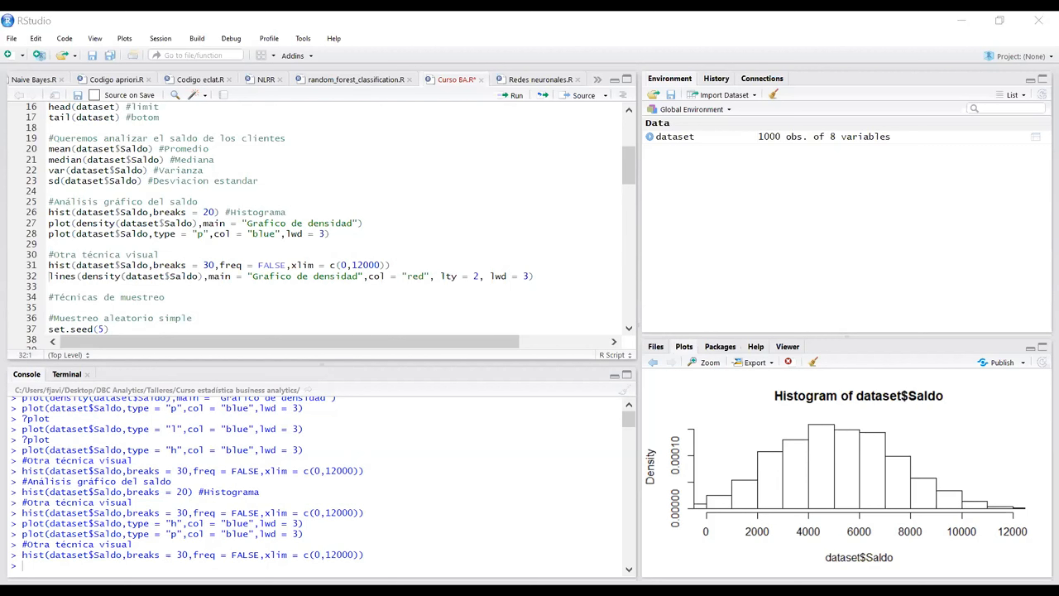
Step: Overlay the dataset$Saldo density curve on the histogram by running the lines call with col = "red", lty = 2 and lwd = 3
left_click(392, 264)
left_click_drag(218, 265, 286, 265)
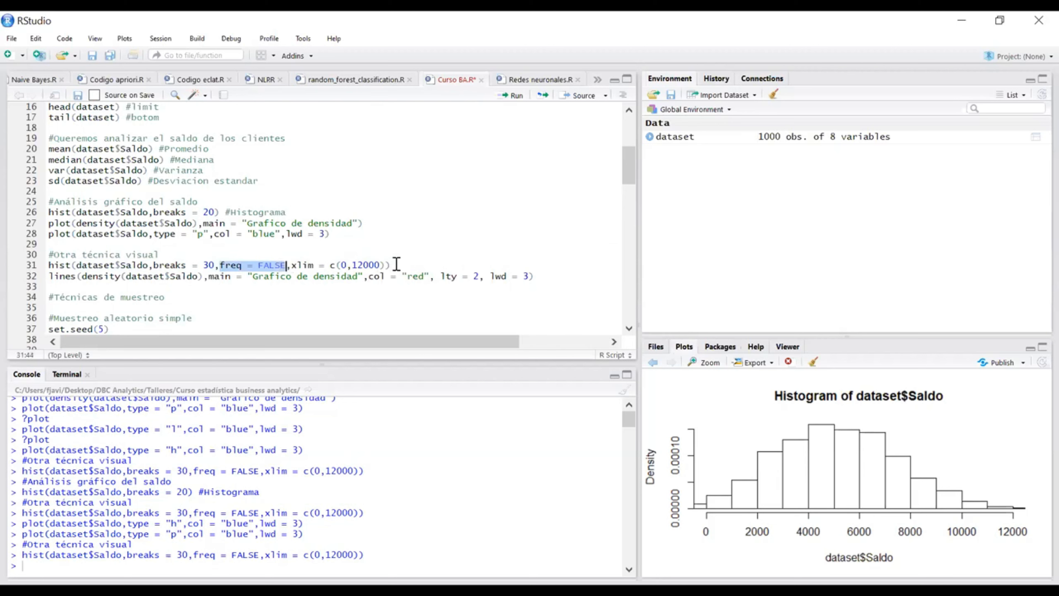
left_click(539, 276)
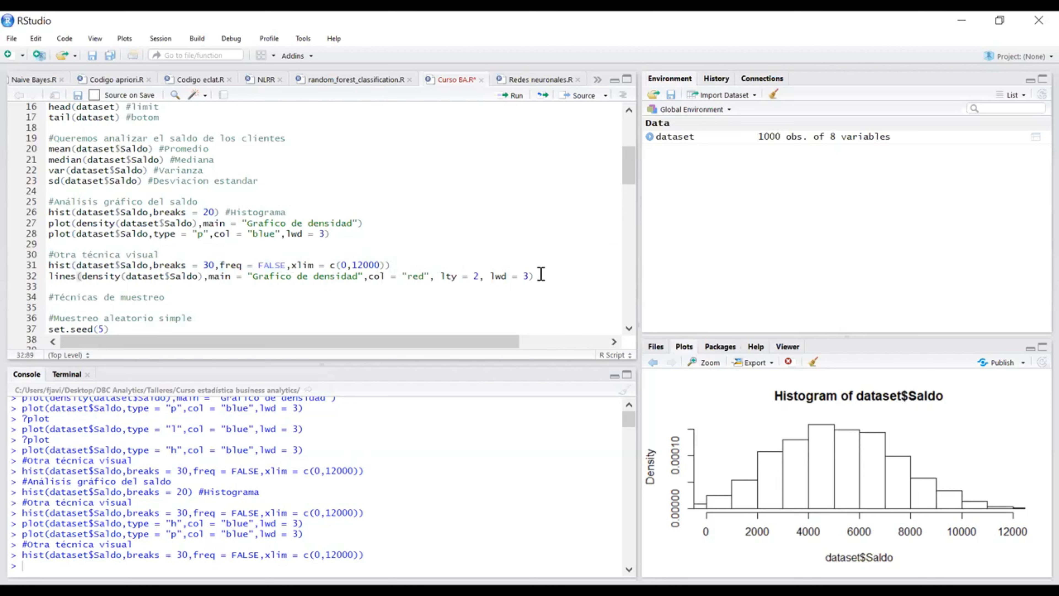
key("ctrl+Return")
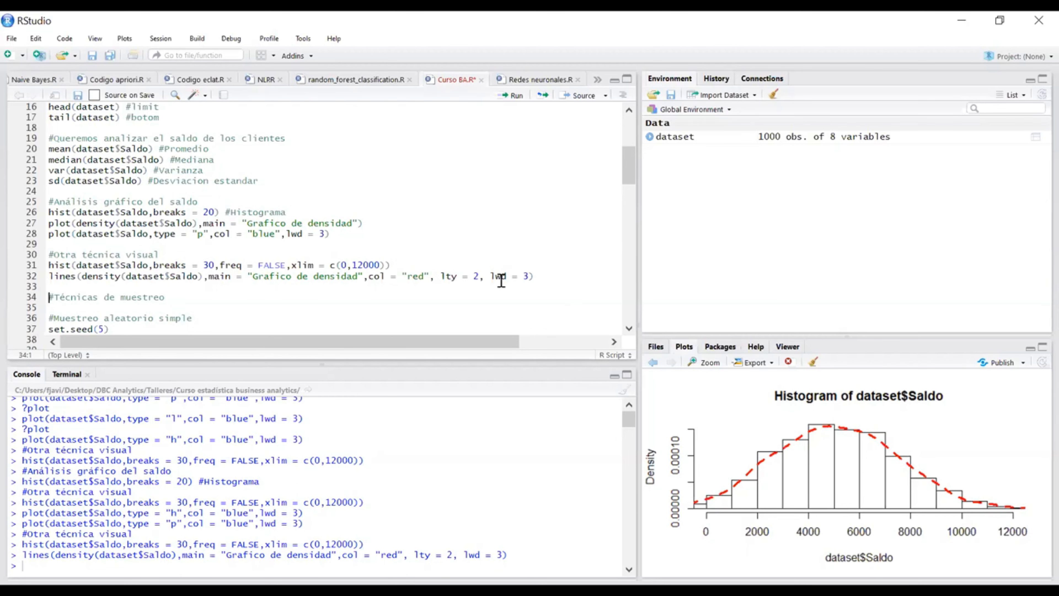
scroll(495, 285, "down", 1)
scroll(495, 285, "down", 1)
scroll(496, 284, "up", 3)
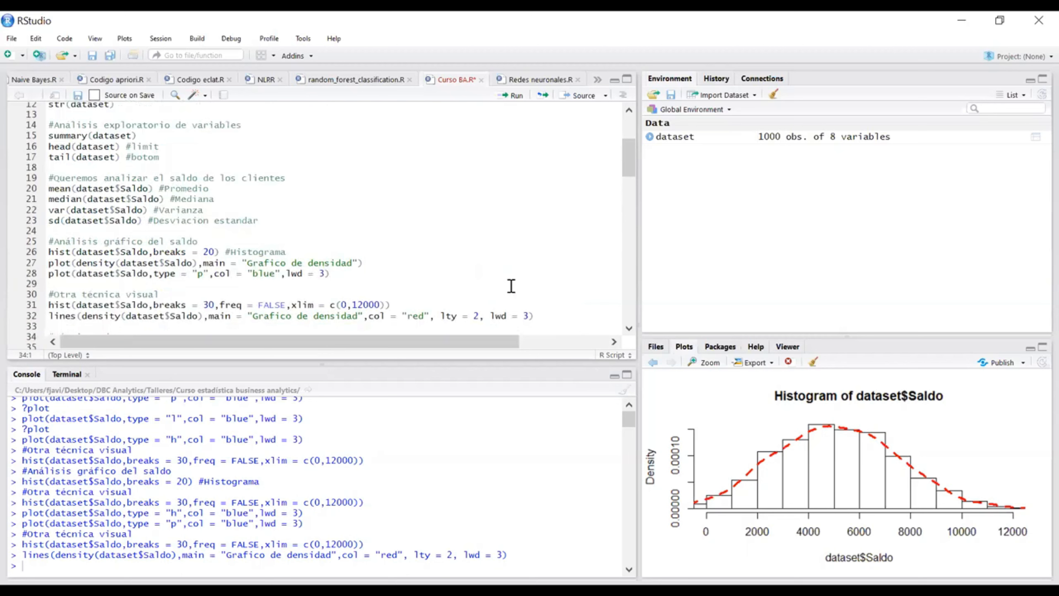
scroll(511, 286, "down", 1)
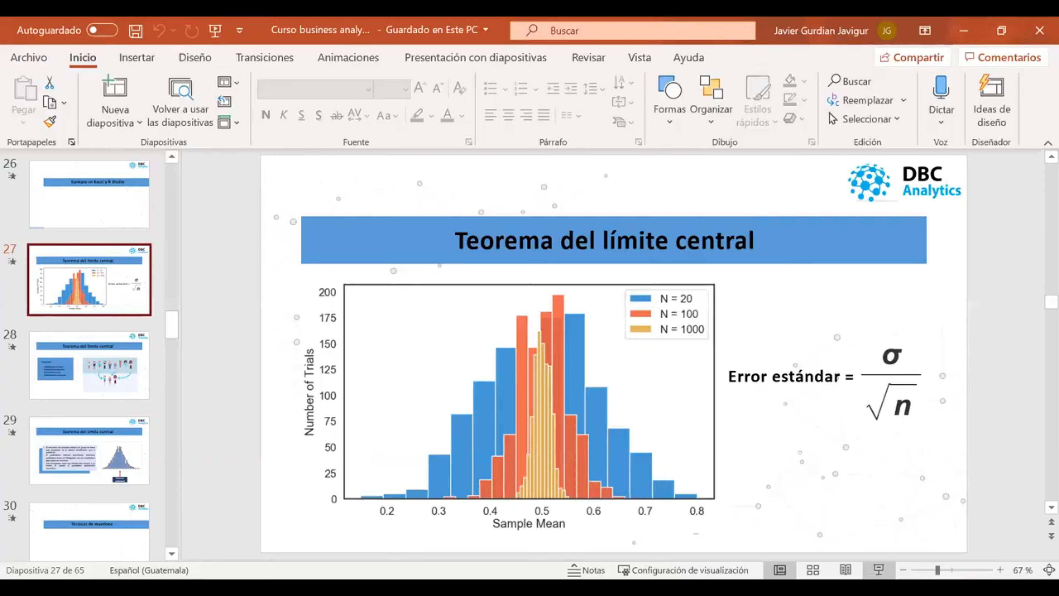
Step: Start the slide show from the current "Teorema del límite central" slide
key("shift+F5")
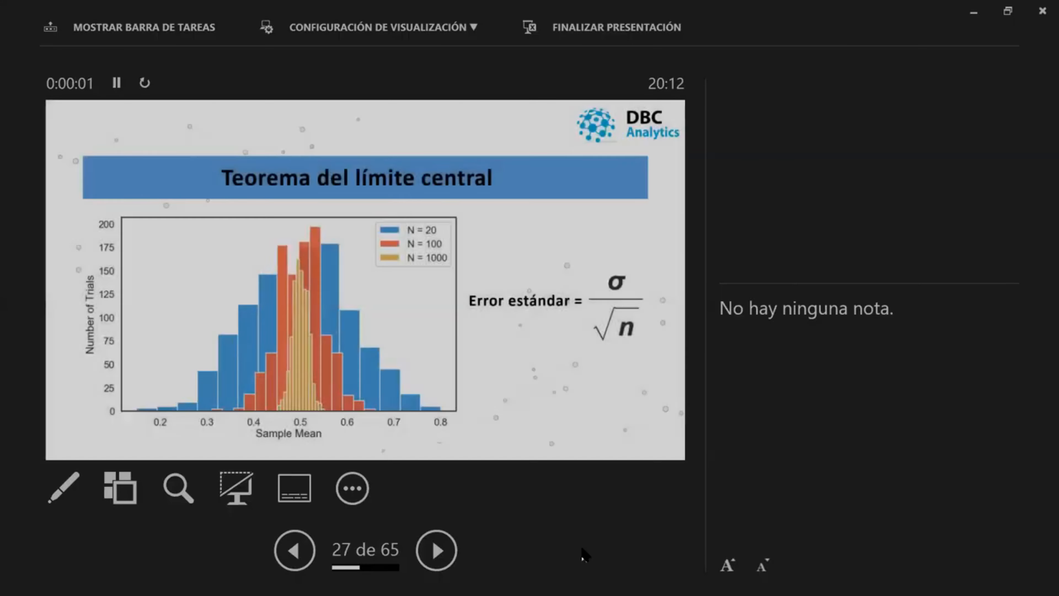
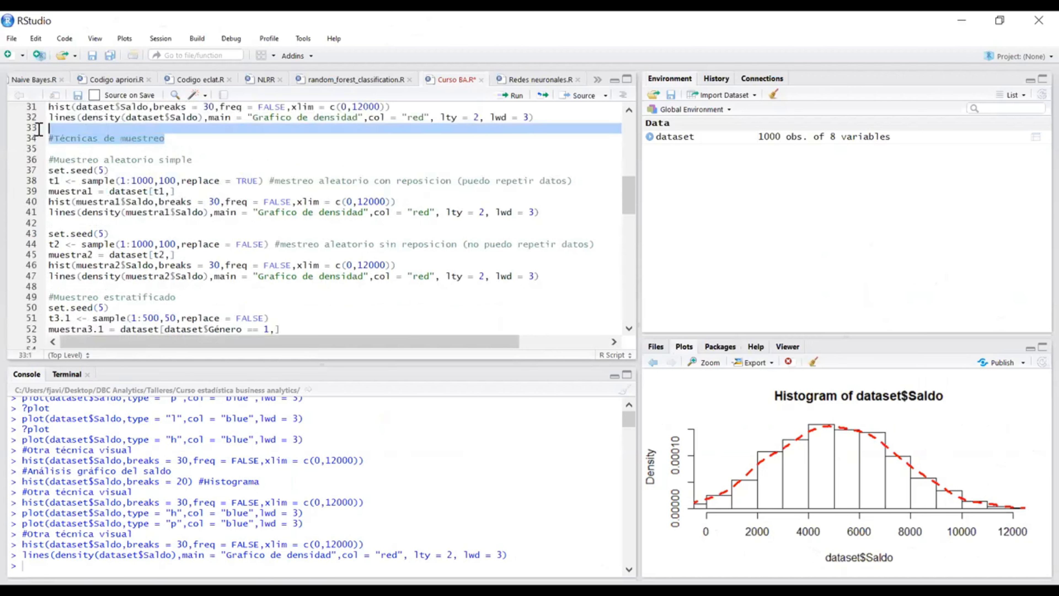
Step: Examine the "Muestreo aleatorio simple" section of the script, especially its set.seed line
left_click(201, 143)
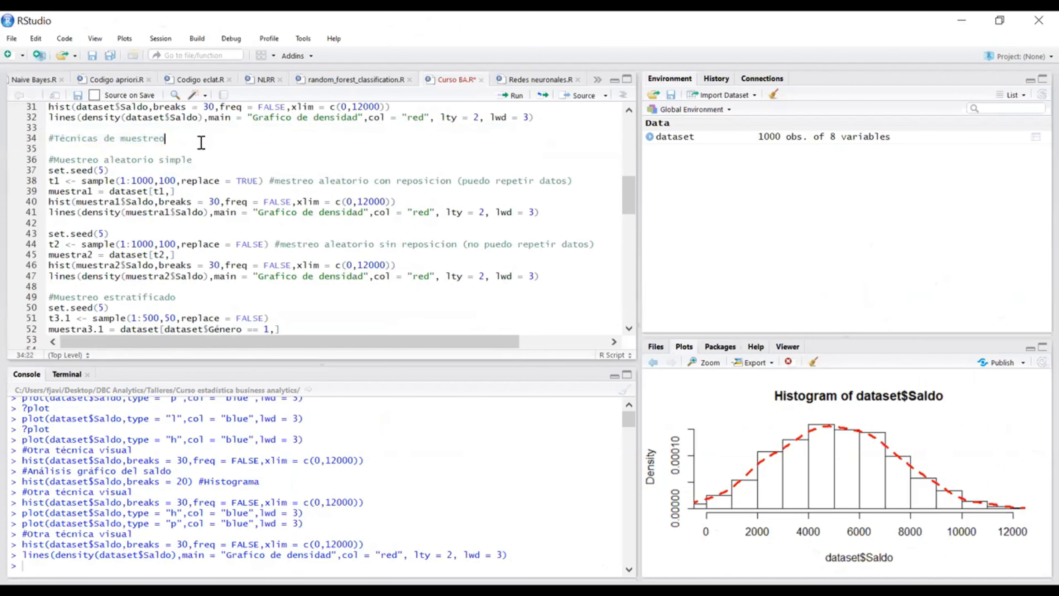
scroll(206, 148, "down", 2)
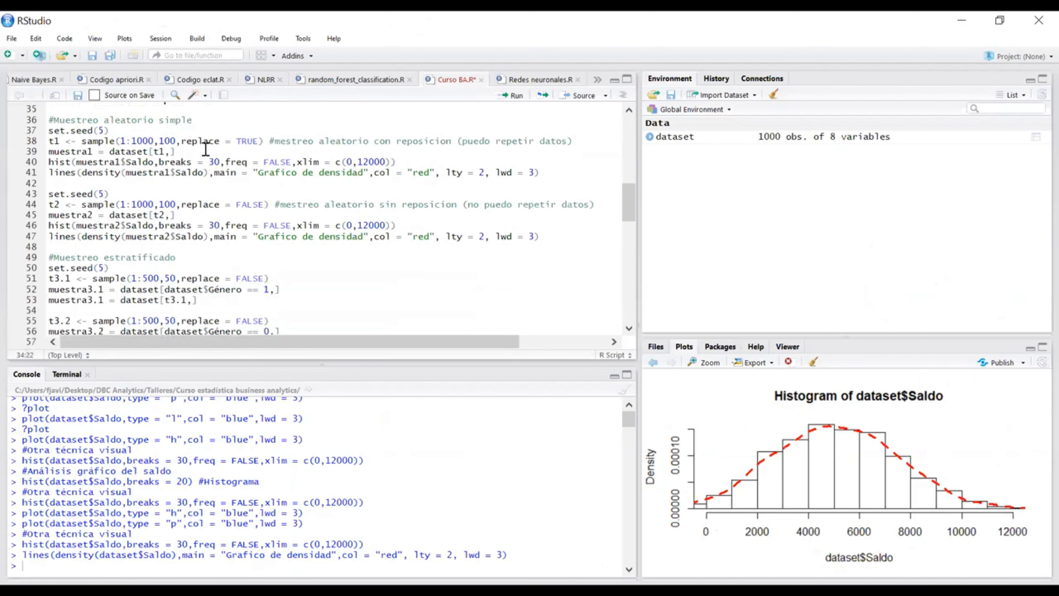
scroll(179, 161, "up", 2)
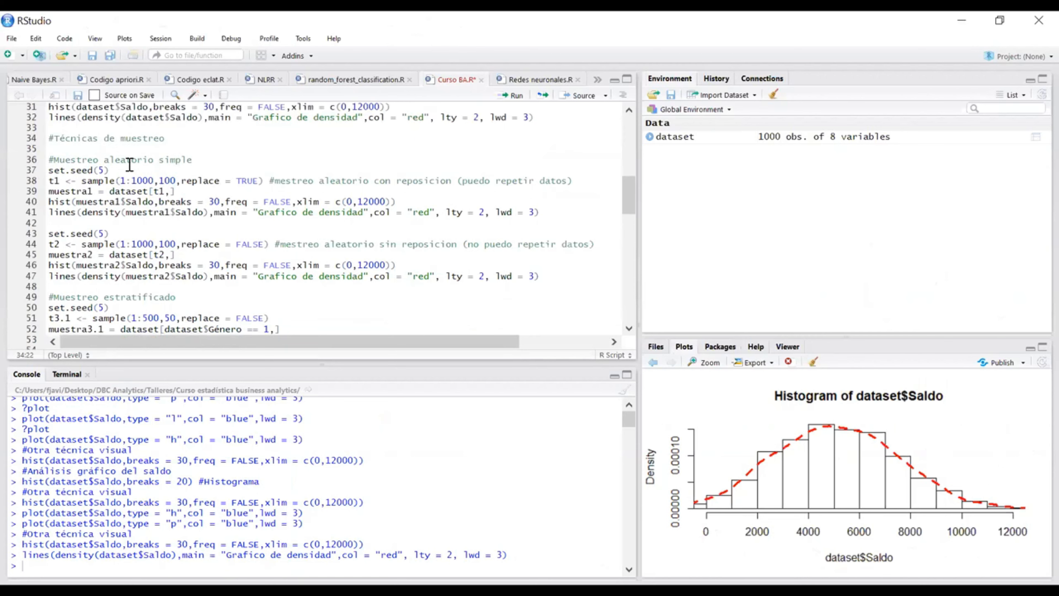
scroll(146, 196, "down", 2)
left_click_drag(192, 118, 34, 121)
left_click(131, 130)
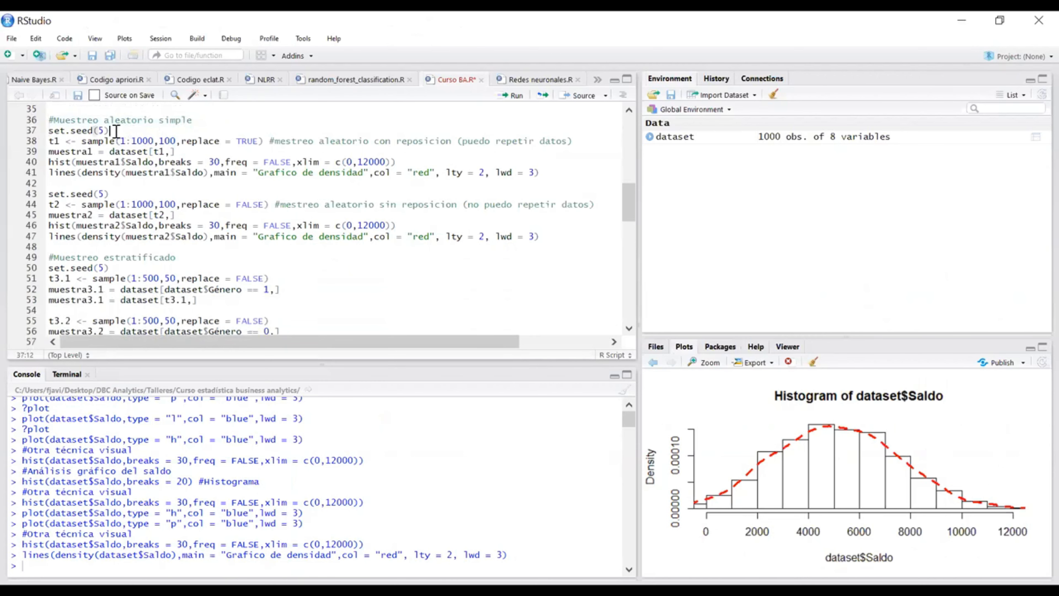
left_click(48, 130, "shift")
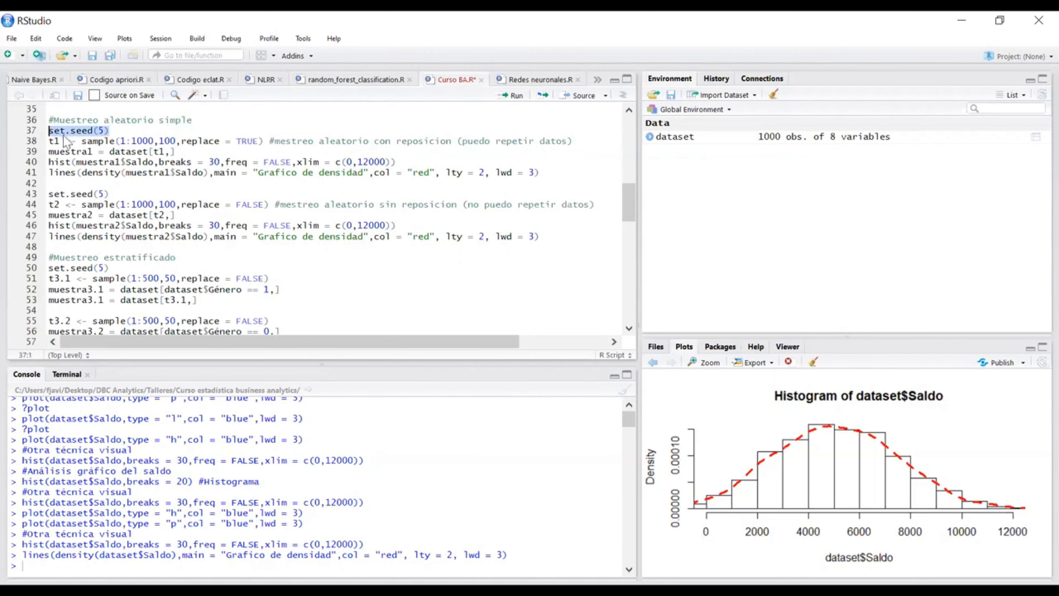
left_click(136, 131)
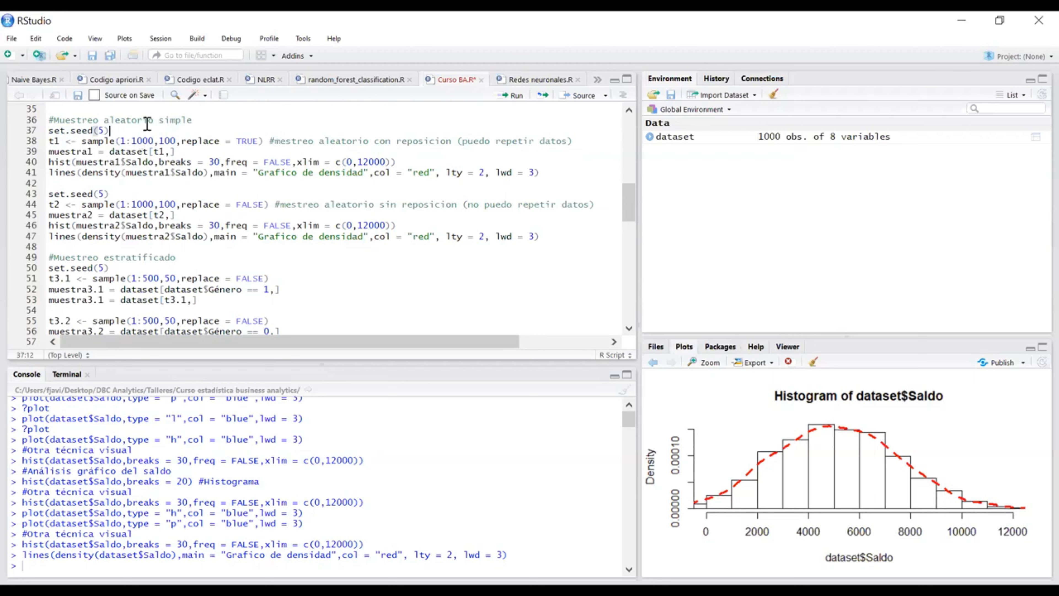
left_click(29, 130, "shift")
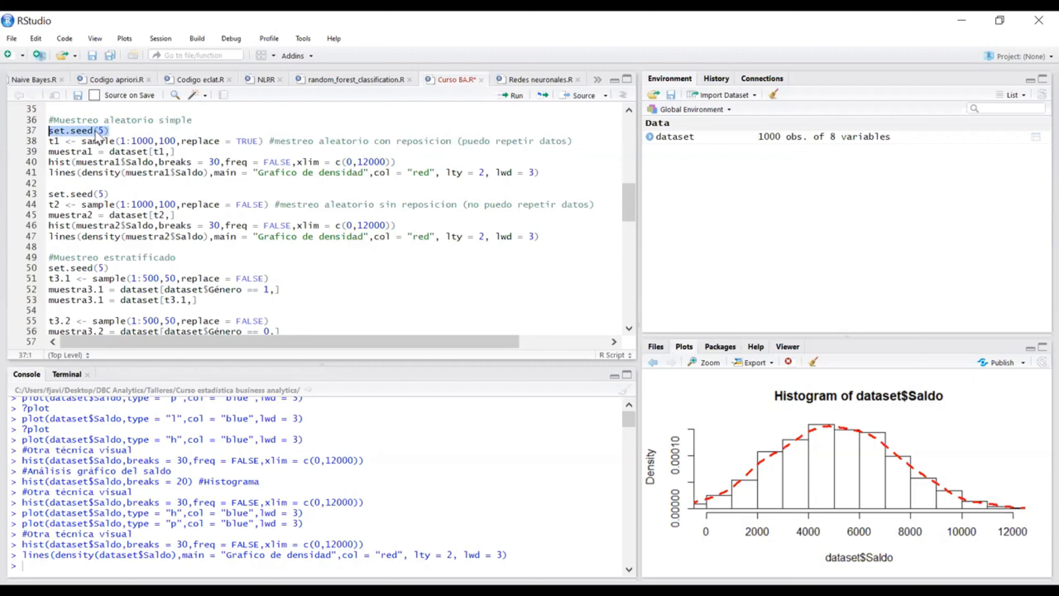
left_click(188, 130)
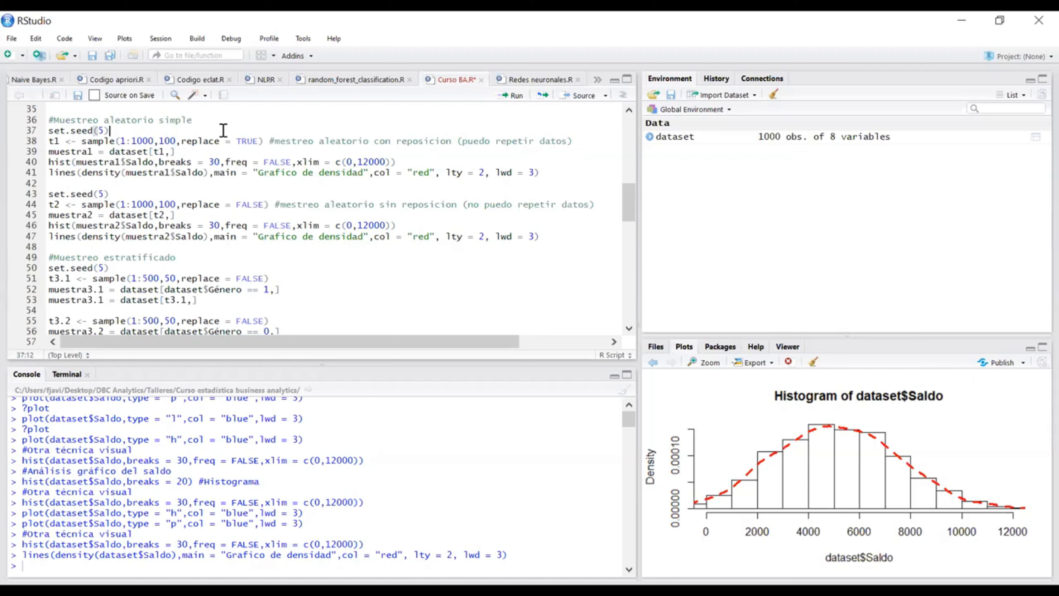
Step: Try different numbers as the argument of the first set.seed call and restore it to 5
key("shift+Home")
left_click(118, 131)
key("BackSpace")
key("BackSpace")
type("0")
key("BackSpace")
type("2")
key("BackSpace")
Step: Run the set.seed(5) line of the simple random sampling section
key("BackSpace")
key("BackSpace")
key("BackSpace")
key("BackSpace")
key("BackSpace")
key("BackSpace")
key("BackSpace")
key("BackSpace")
key("BackSpace")
key("BackSpace")
type("5")
key("Right")
left_click(546, 172)
left_click(204, 129)
left_click(105, 130)
key("BackSpace")
left_click(112, 130)
key("ctrl+Return")
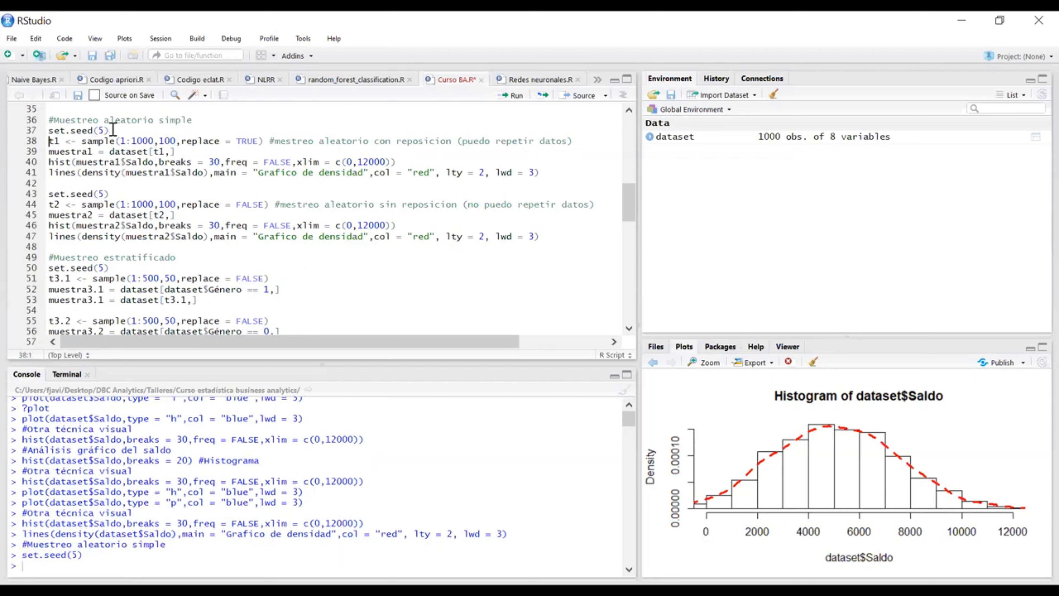
Step: Examine the t1 sample call's arguments: the 1:1000 range, the size of 100 and replace = TRUE
left_click_drag(61, 141, 50, 140)
left_click(62, 141)
left_click(72, 142)
left_click_drag(115, 141, 83, 142)
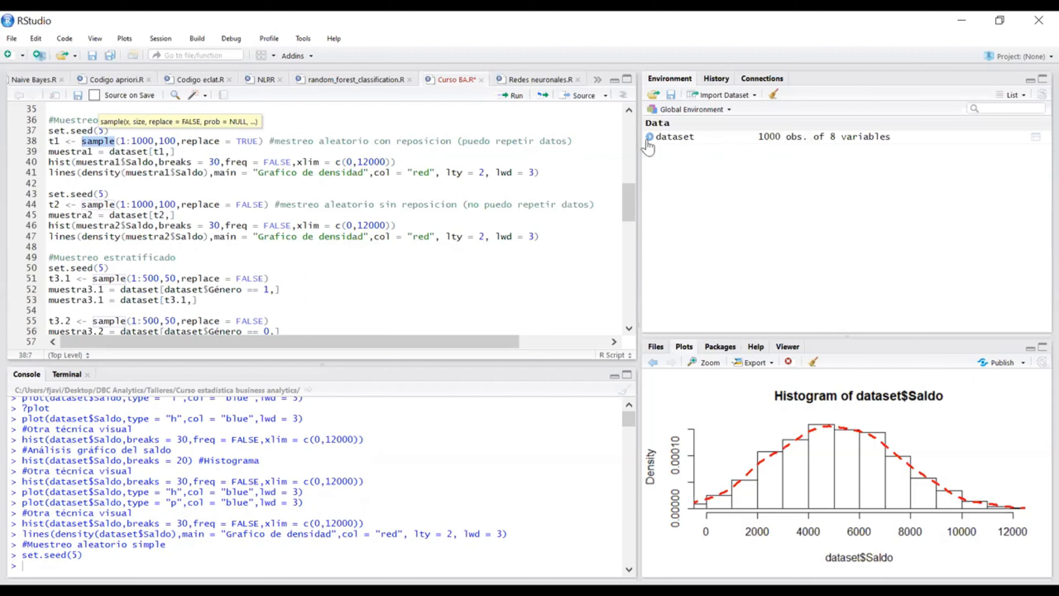
left_click(128, 142)
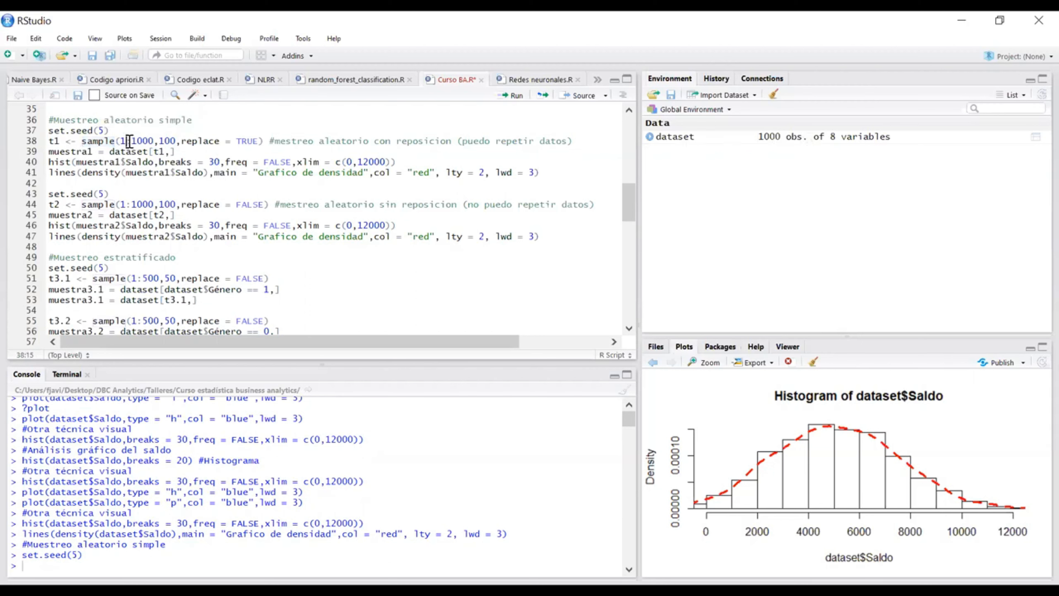
key("Left")
left_click_drag(153, 141, 135, 144)
left_click(126, 141)
left_click(173, 141)
left_click_drag(171, 140, 159, 142)
mouse_move(153, 141)
left_mouse_down()
mouse_move(120, 141)
mouse_move(161, 143)
left_mouse_up()
left_click_drag(181, 142, 259, 141)
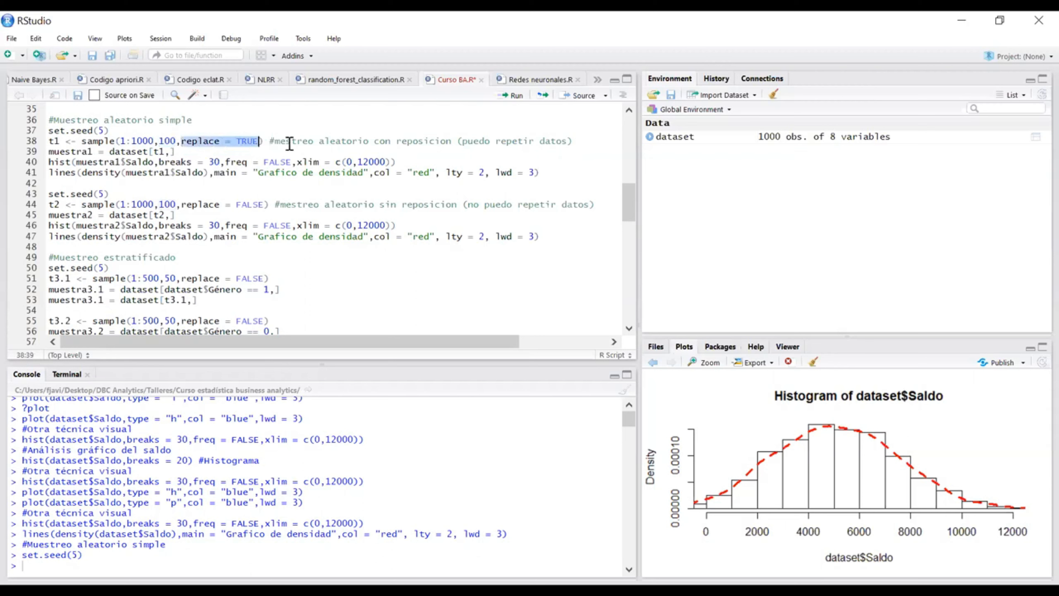
Step: Compare the t1 line's with-replacement comment with the t2 line's replace = FALSE argument and without-replacement comment
left_click_drag(275, 142, 452, 146)
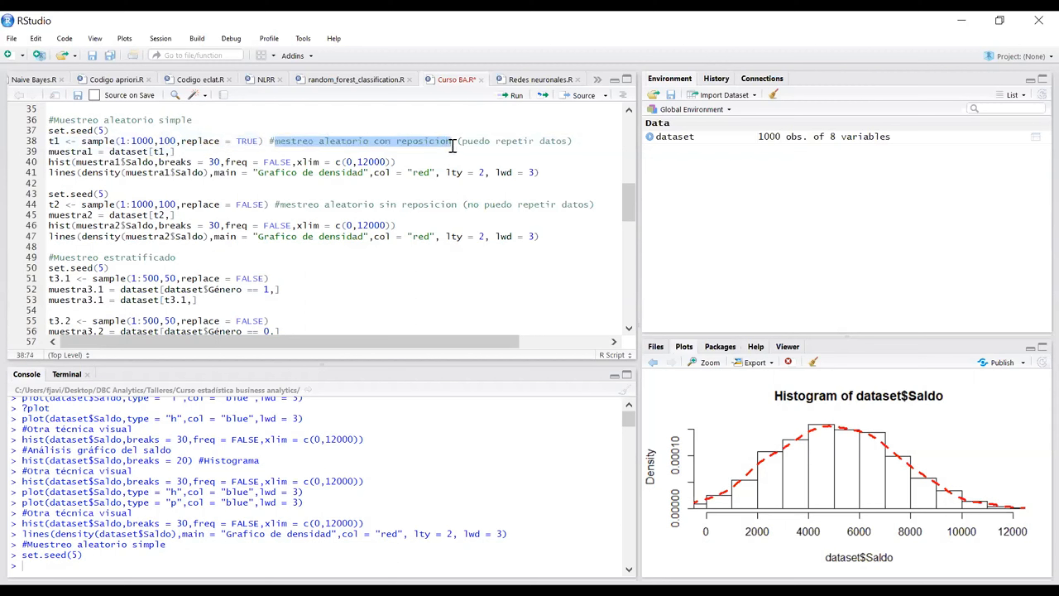
left_click(379, 141)
left_click_drag(376, 141, 394, 145)
left_click_drag(463, 141, 568, 149)
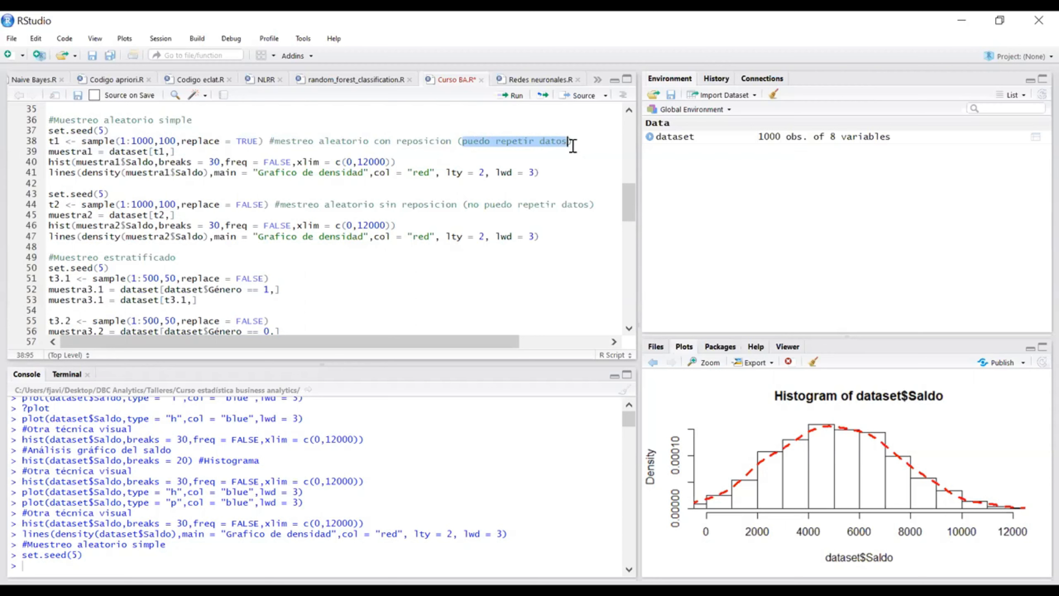
left_click(575, 141)
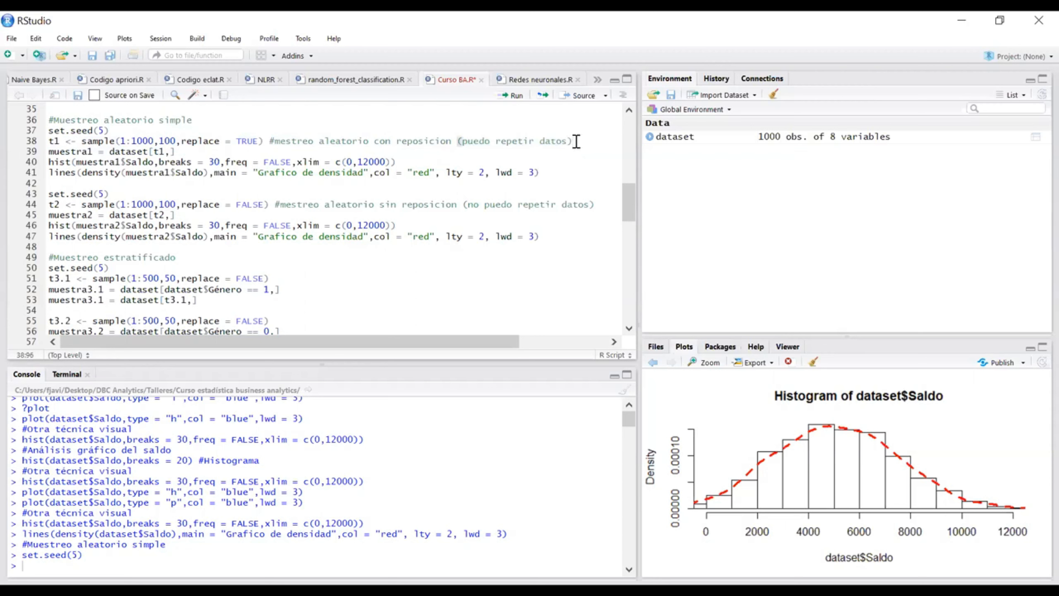
left_click(377, 206)
left_click_drag(377, 208, 452, 205)
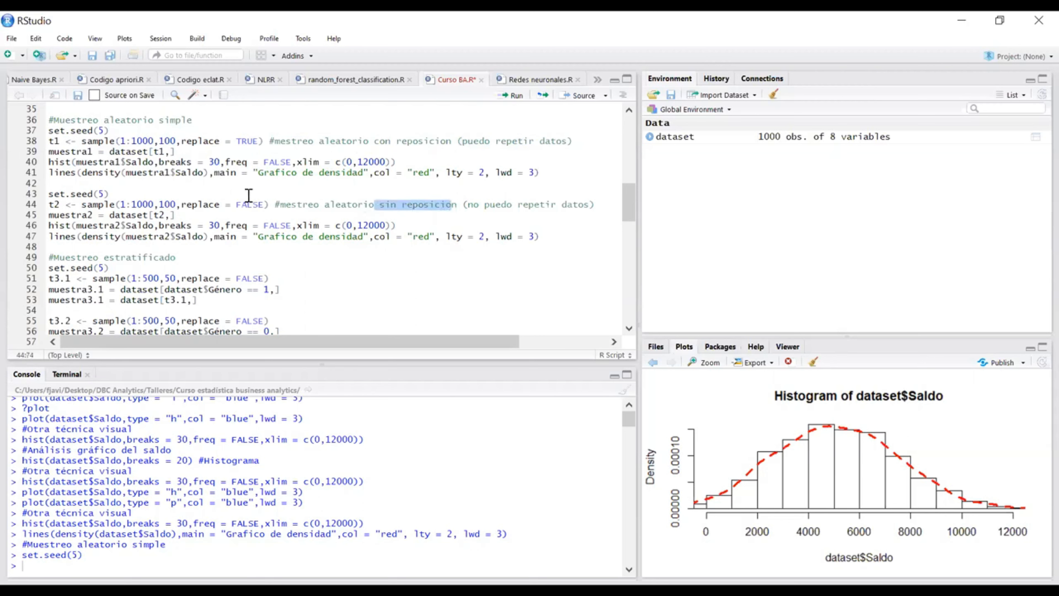
left_click_drag(271, 204, 23, 204)
left_click(277, 207)
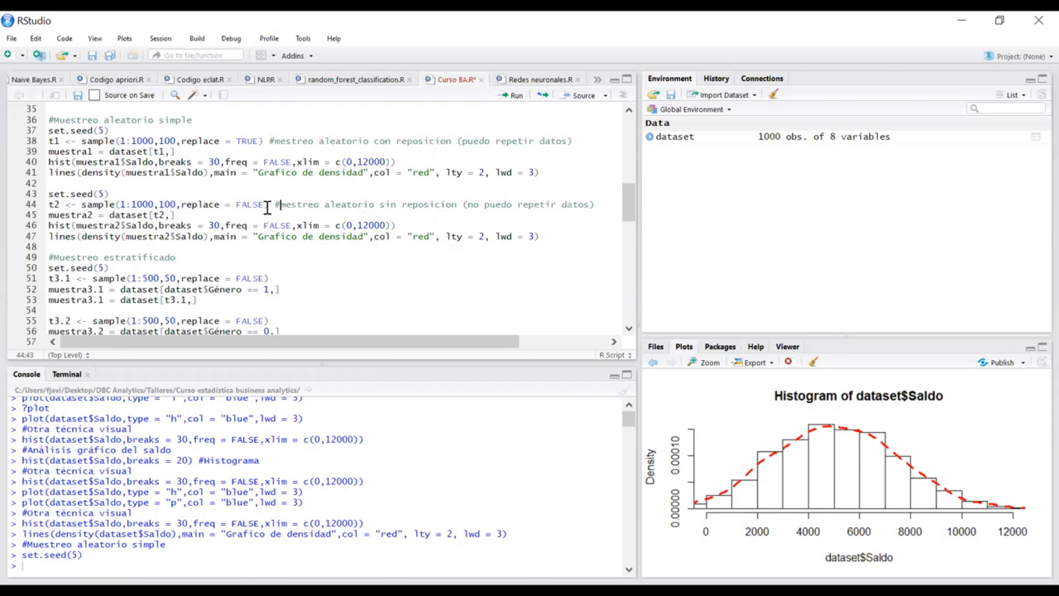
left_click_drag(264, 204, 180, 208)
left_click(471, 205)
left_click(542, 197, "shift")
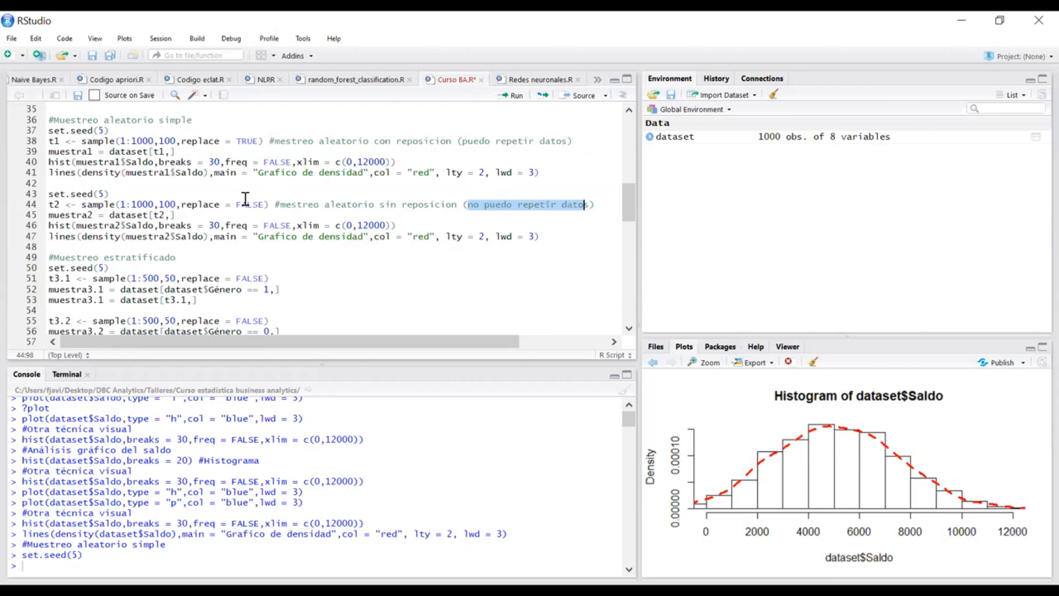
Step: Run the t1 line to sample 100 row numbers from 1:1000 with replace = TRUE
key("Up")
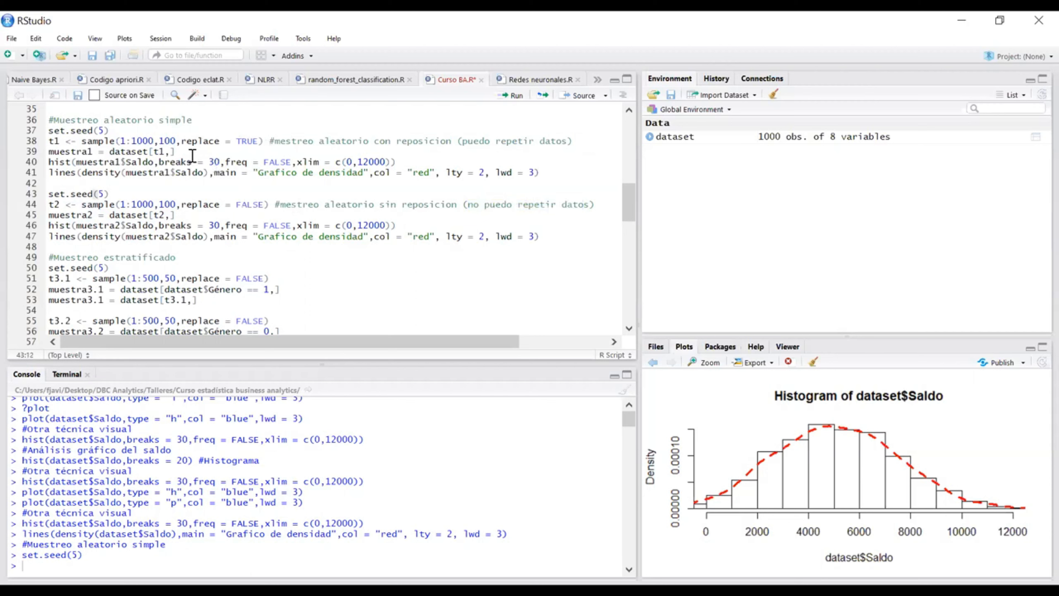
key("ctrl+Return")
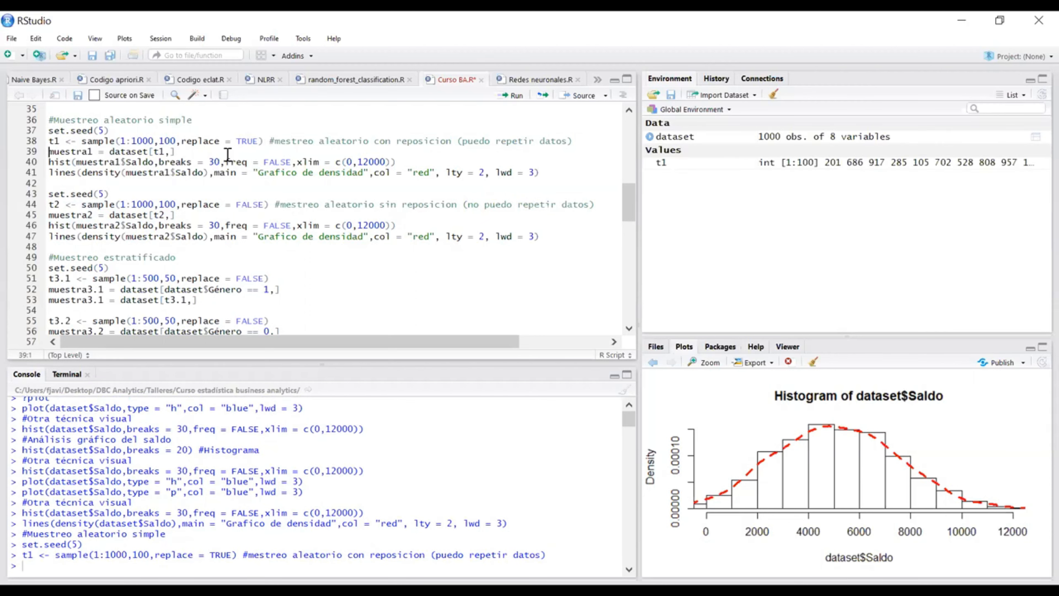
Step: Examine how the muestra1 line uses t1 to pick rows from dataset
double_click(92, 151)
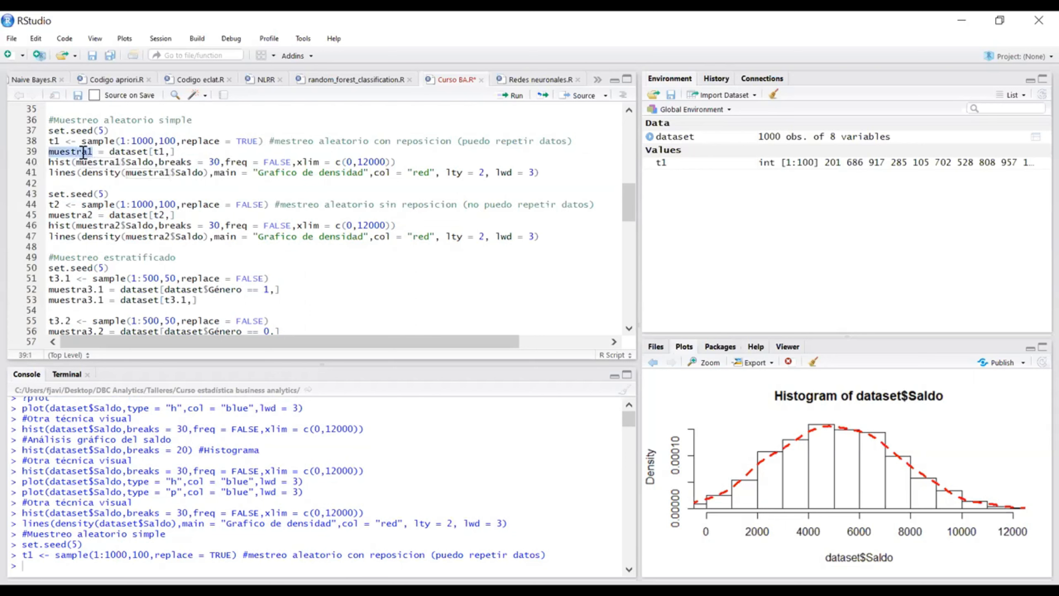
double_click(138, 151)
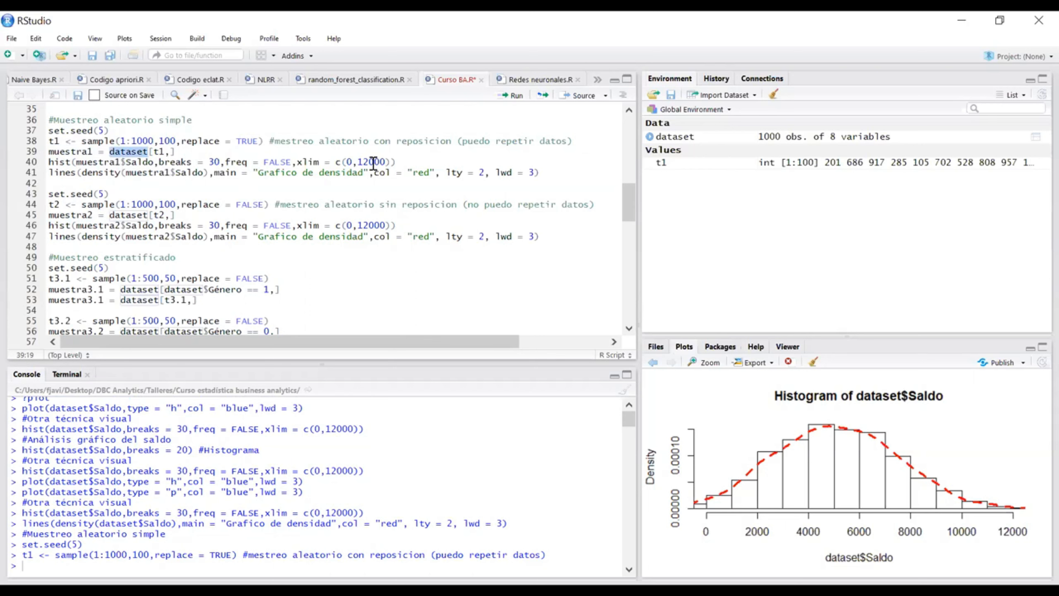
left_click(154, 152)
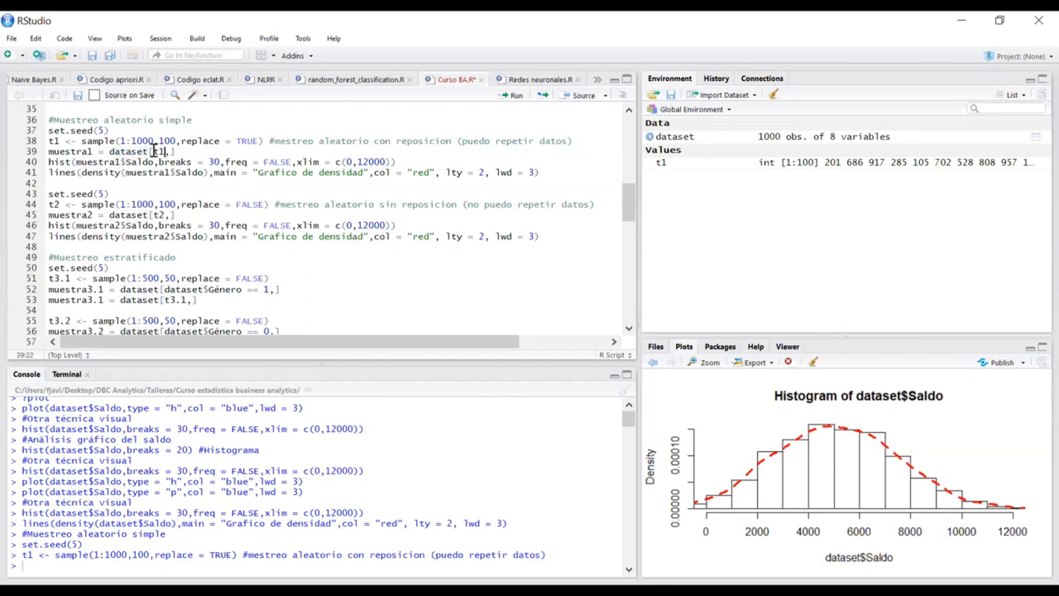
key("Left")
key("Left")
left_click_drag(59, 141, 47, 140)
left_click(171, 152)
left_click(157, 151)
left_click_drag(119, 141, 49, 130)
left_click(88, 143)
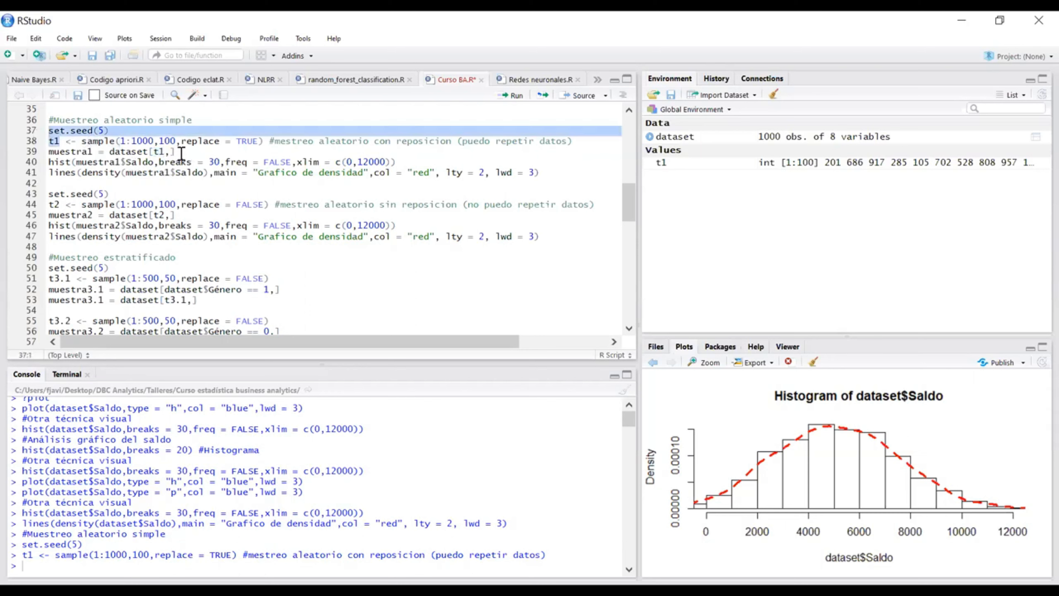
Step: Create muestra1 by running muestra1 = dataset[t1,], review its rows in the data viewer and return to the script
left_click(181, 152)
key("ctrl+Return")
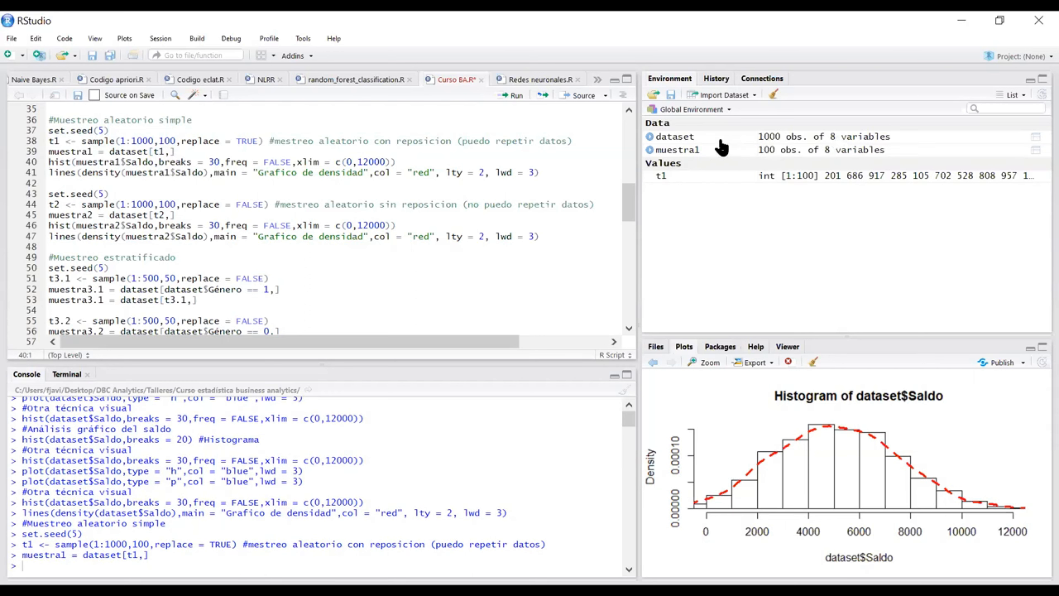
left_click(702, 154)
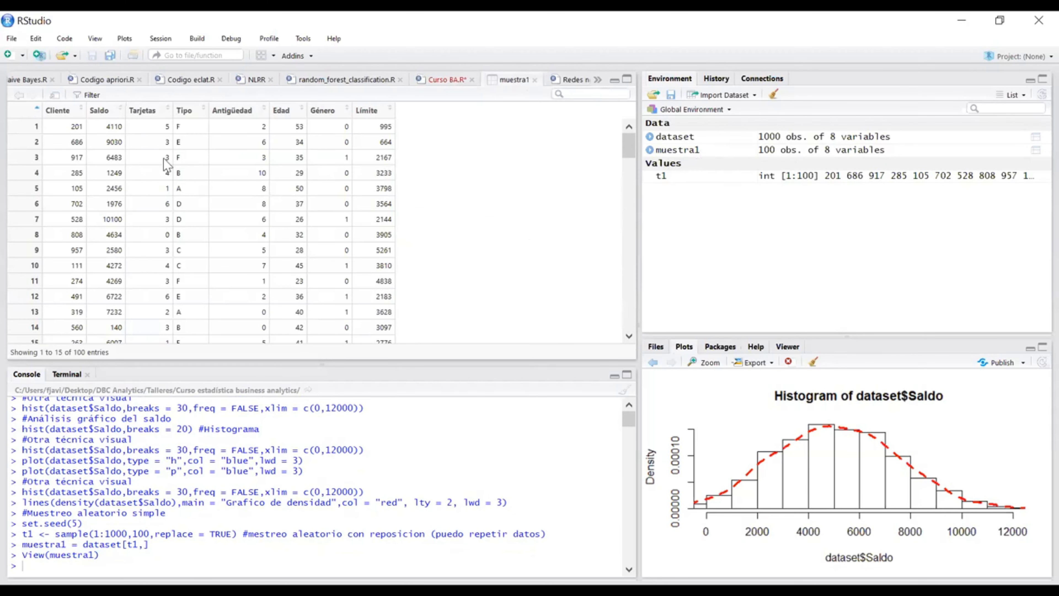
scroll(90, 188, "down", 10)
scroll(90, 185, "up", 10)
scroll(83, 166, "down", 7)
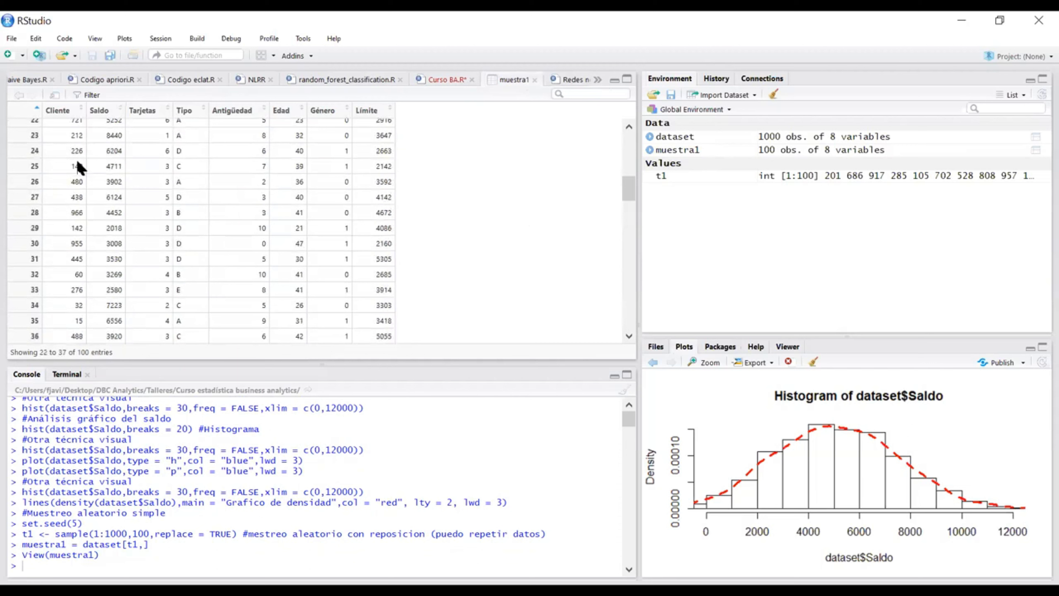
scroll(83, 166, "up", 8)
left_click(534, 80)
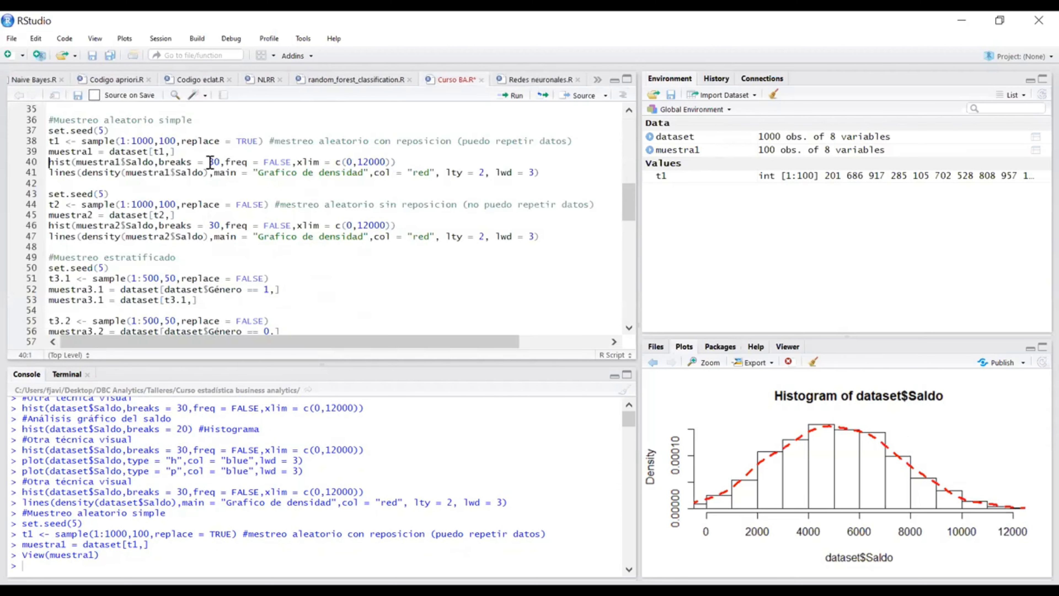
Step: Draw the muestra1$Saldo density histogram with breaks = 30 and redraw it with breaks set to 20
left_click(409, 163)
key("ctrl+Return")
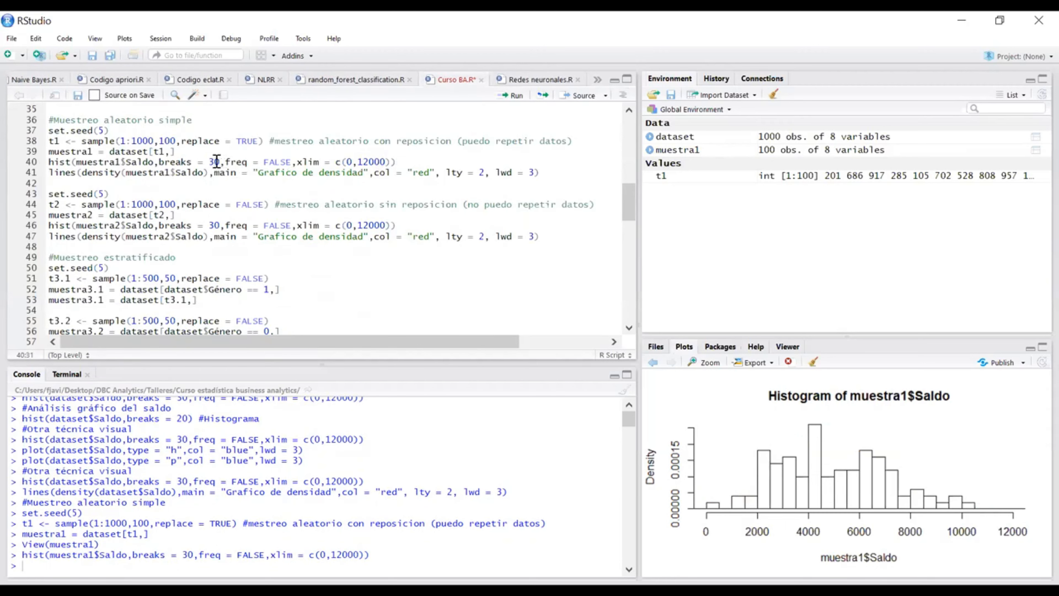
key("ctrl+Return")
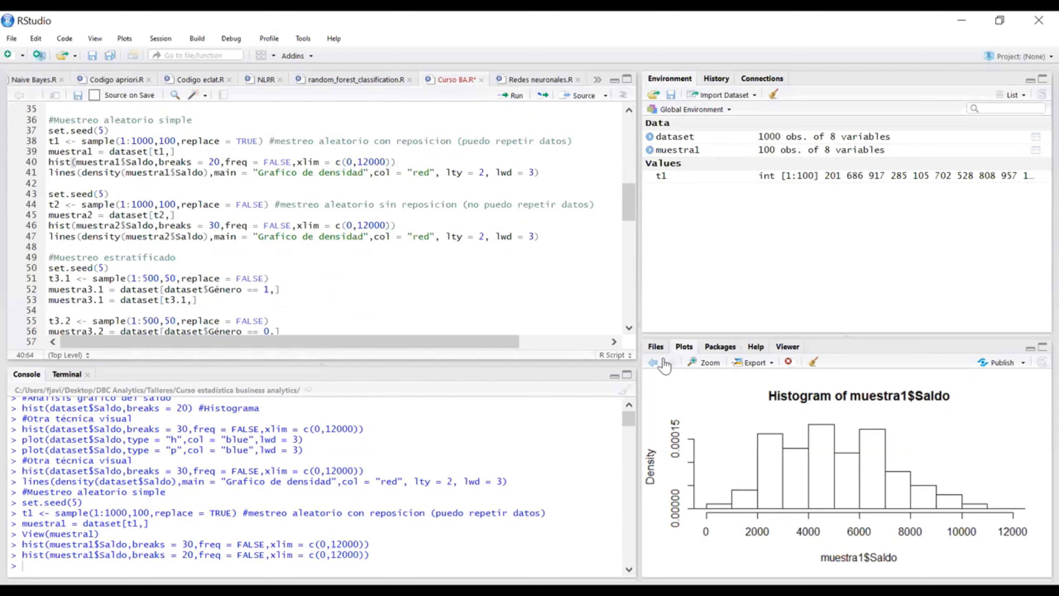
Step: Compare the dataset$Saldo histogram with the muestra1$Saldo histograms in the plot history, rerunning the sample histogram with breaks = 20
left_click(652, 363)
left_click(652, 363)
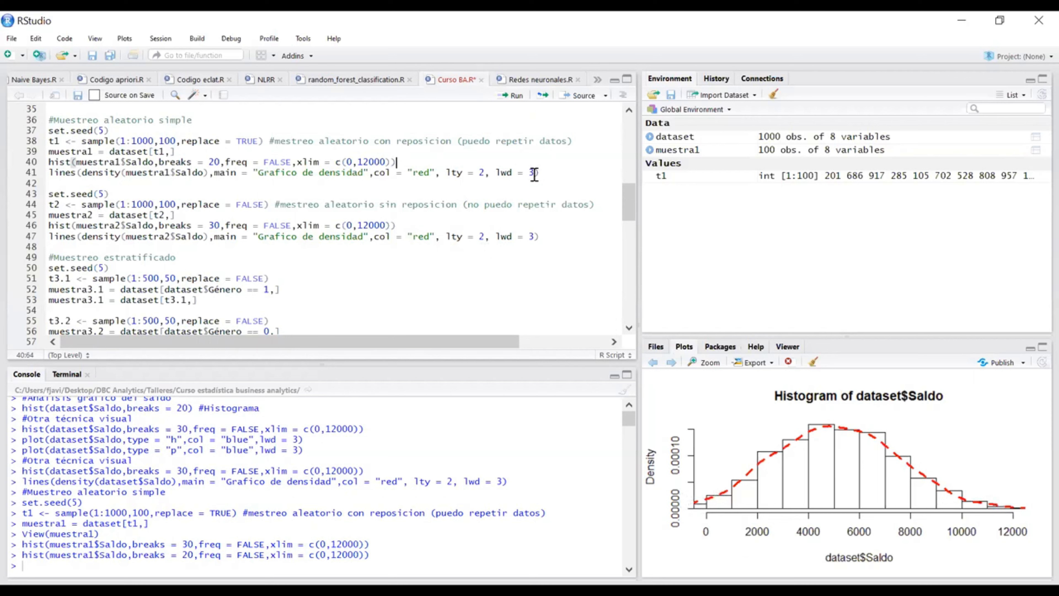
key("ctrl+Return")
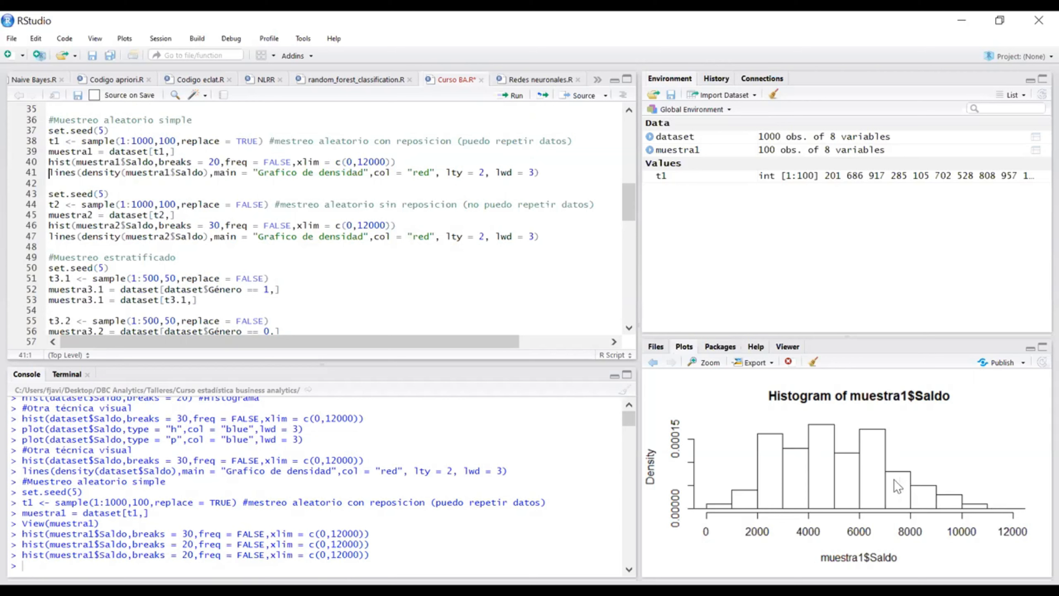
left_click(651, 362)
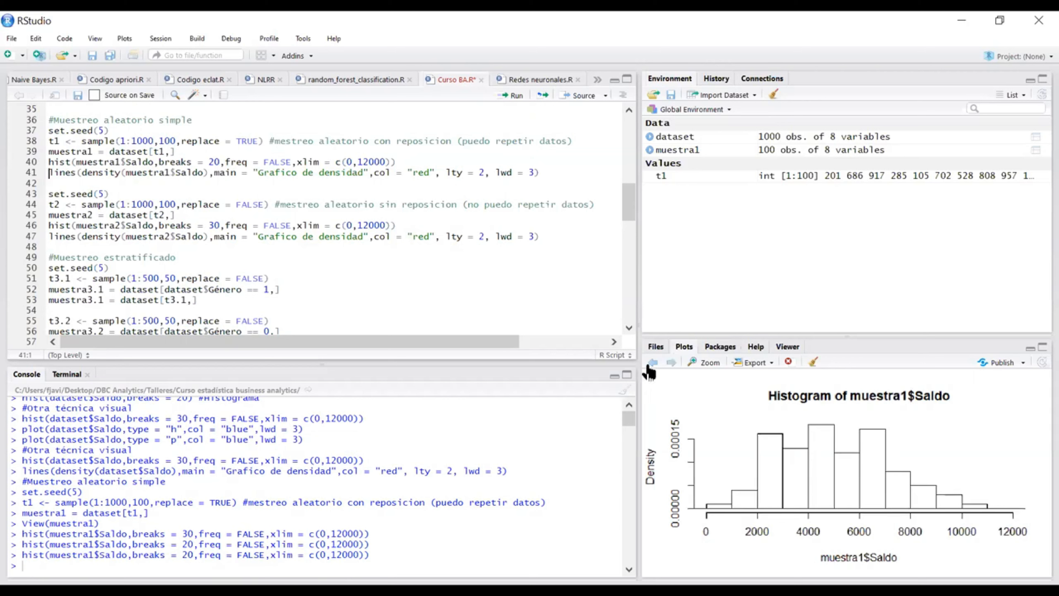
left_click(651, 364)
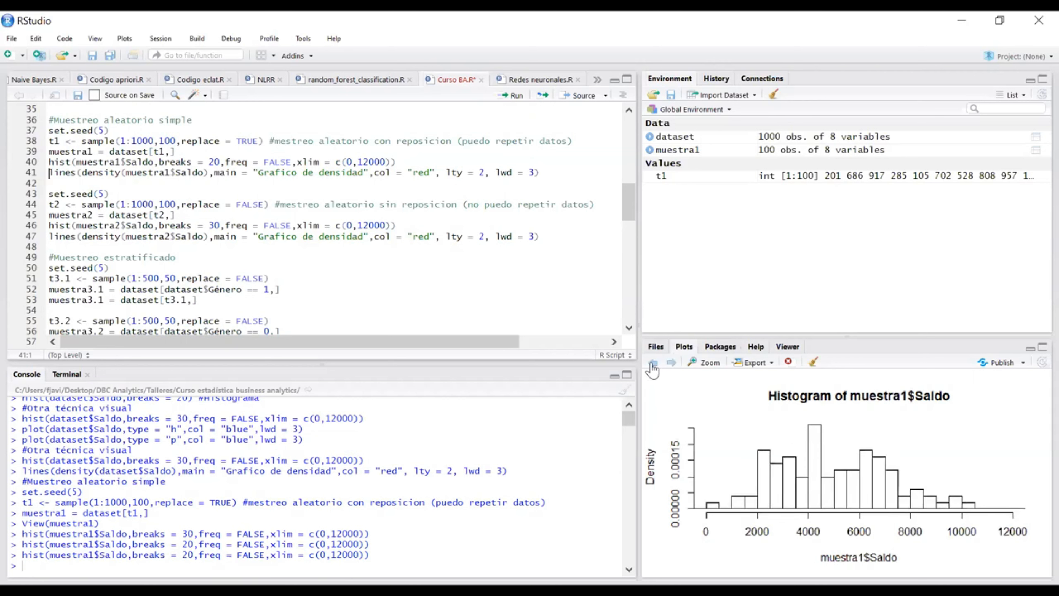
left_click(652, 363)
left_click(671, 362)
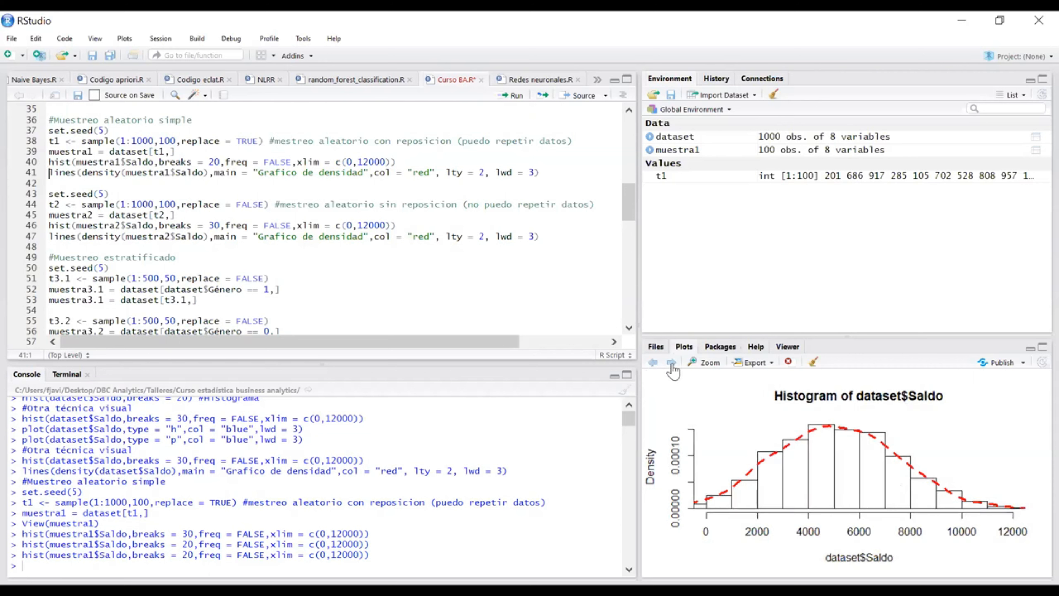
Step: Return to the latest muestra1$Saldo histogram and overlay its red dashed density curve with lty = 2 and lwd = 3
left_click(671, 362)
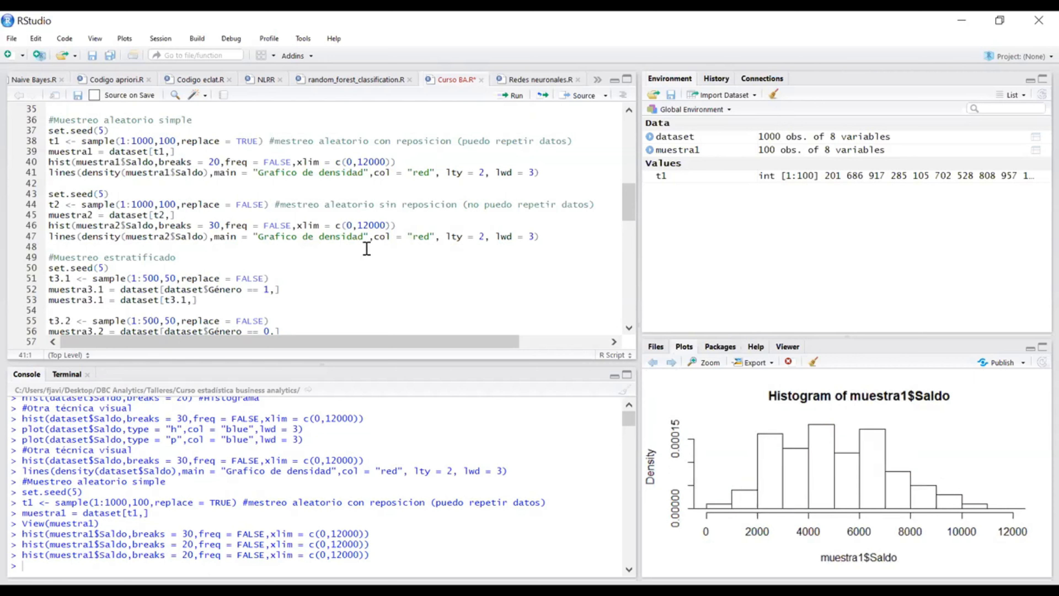
left_click(426, 164)
key("ctrl+Return")
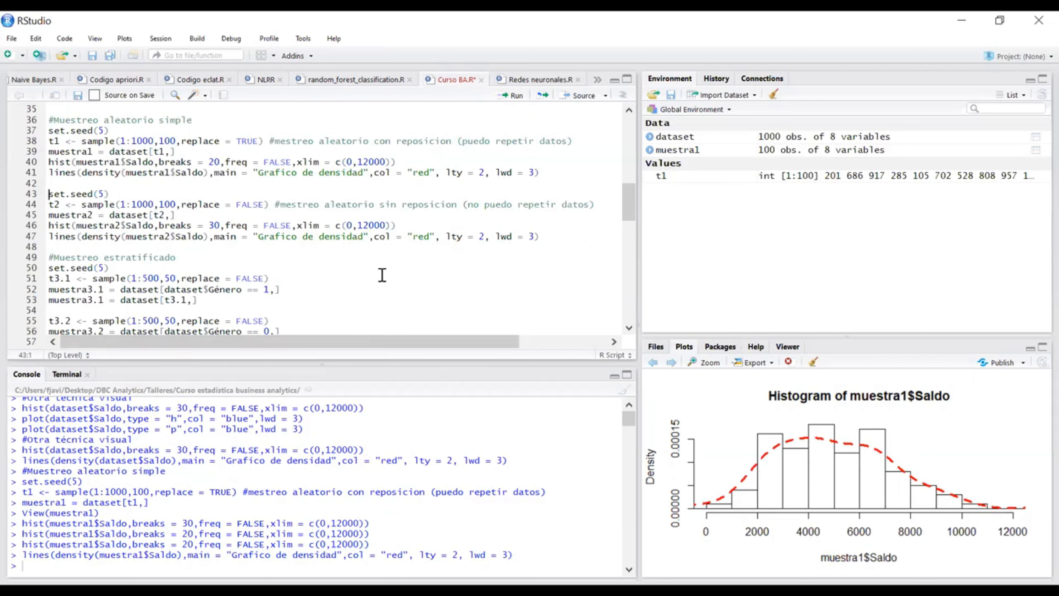
Step: Change the t1 sample size to 200 with replace = TRUE and rerun the line to regenerate t1
scroll(448, 290, "down", 2)
scroll(451, 290, "up", 2)
left_click(165, 139)
key("BackSpace")
type("2")
left_click(263, 141)
key("ctrl+Return")
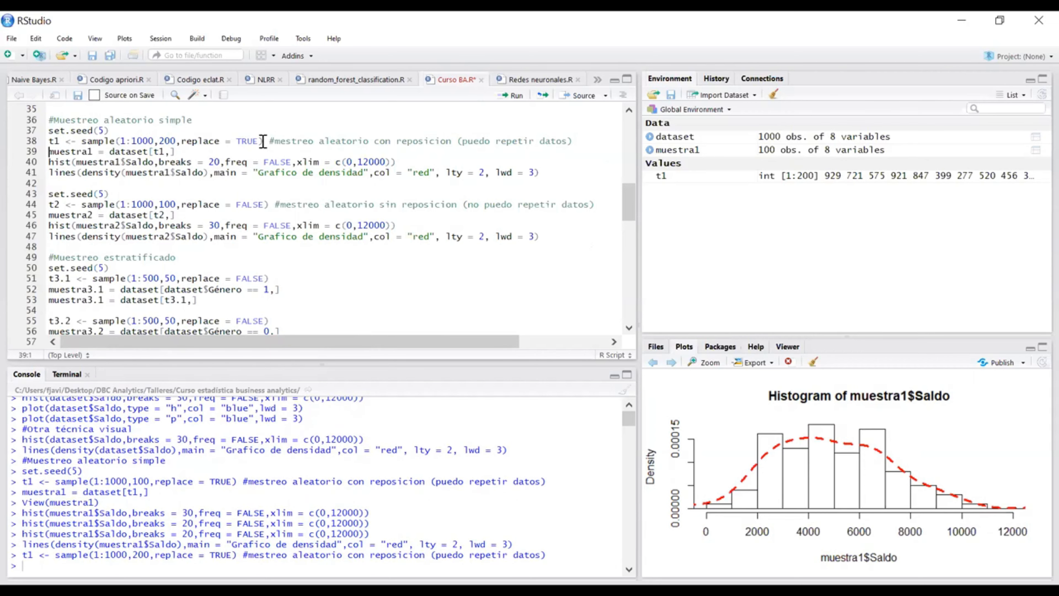
Step: Rebuild muestra1 from the new t1 and redraw its Saldo histogram with breaks = 20 and the red density curve
key("ctrl+Return")
key("ctrl+Return")
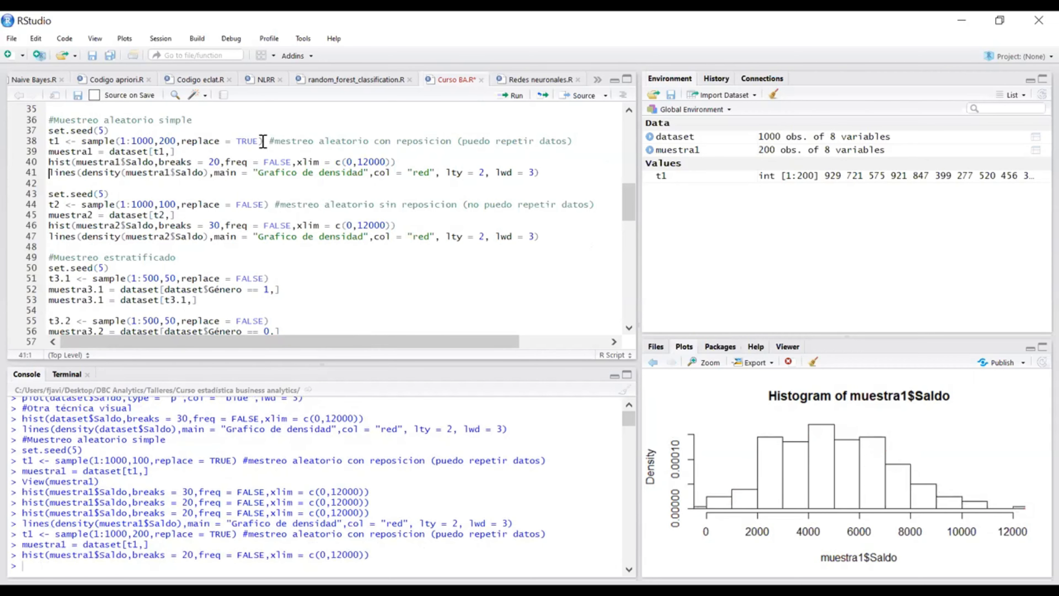
key("ctrl+Return")
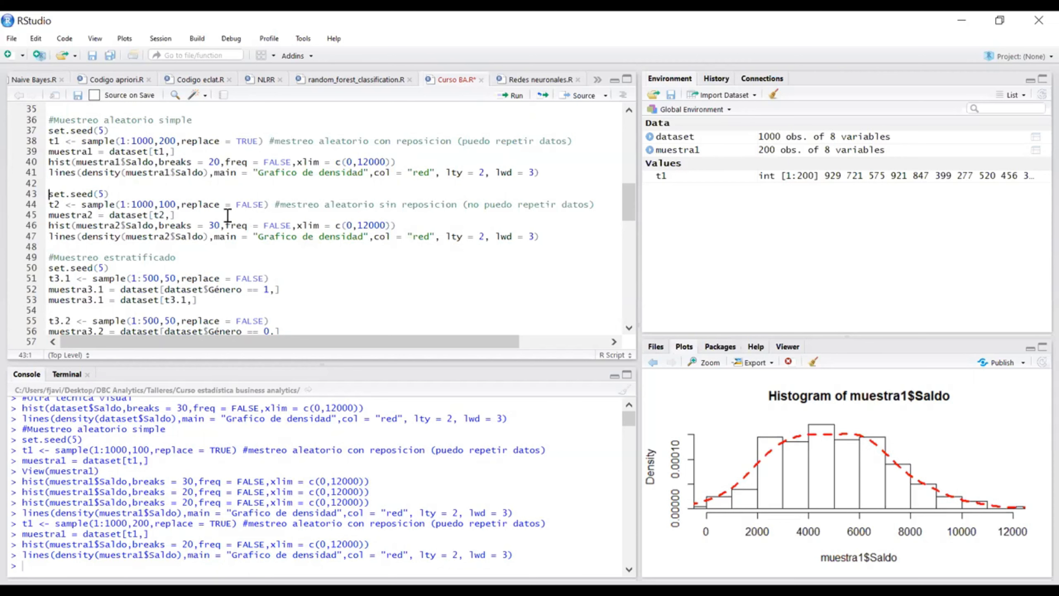
Step: Generate t2 by running sample(1:1000,100,replace = FALSE), and run the line again to draw different rows
left_click(188, 194)
scroll(206, 201, "down", 2)
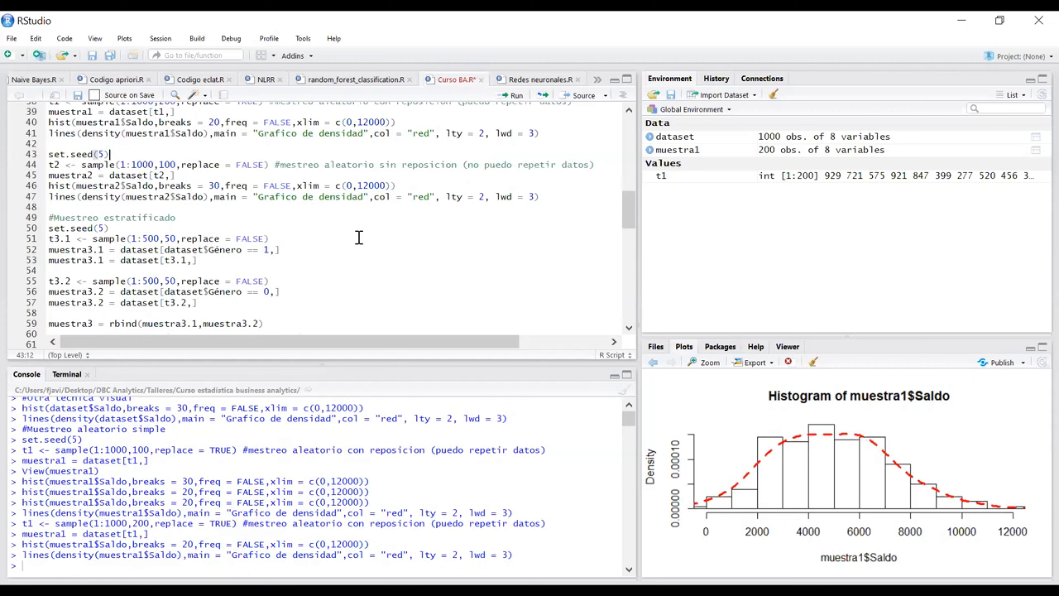
scroll(358, 239, "up", 2)
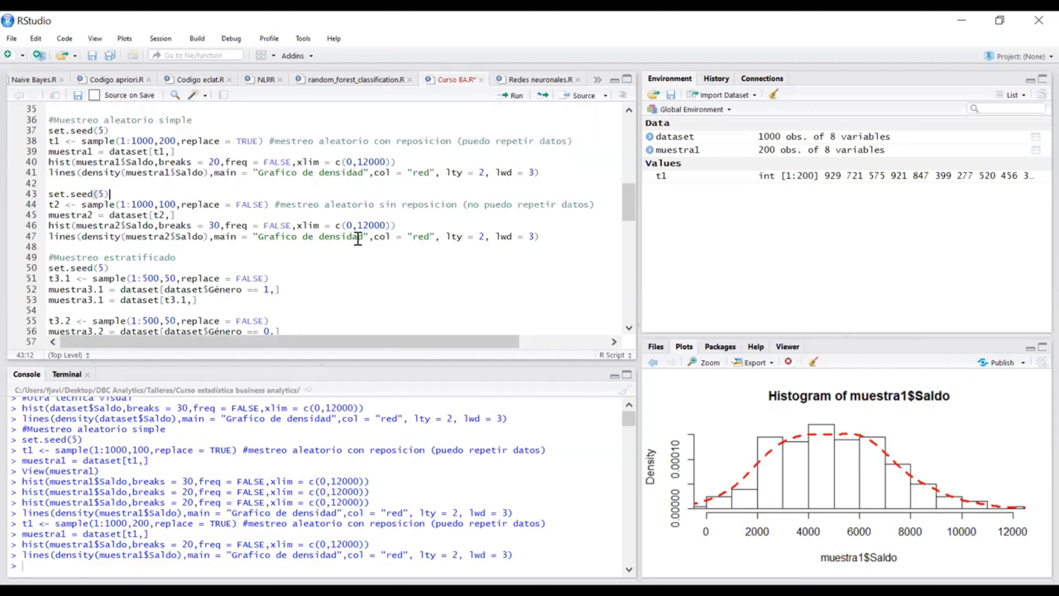
scroll(318, 197, "down", 2)
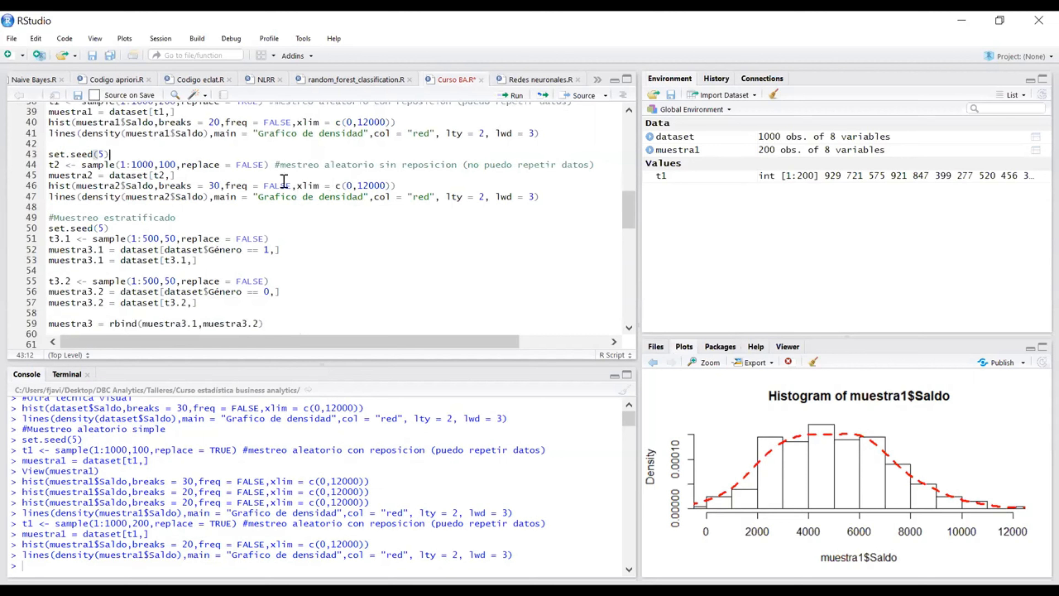
key("ctrl+Return")
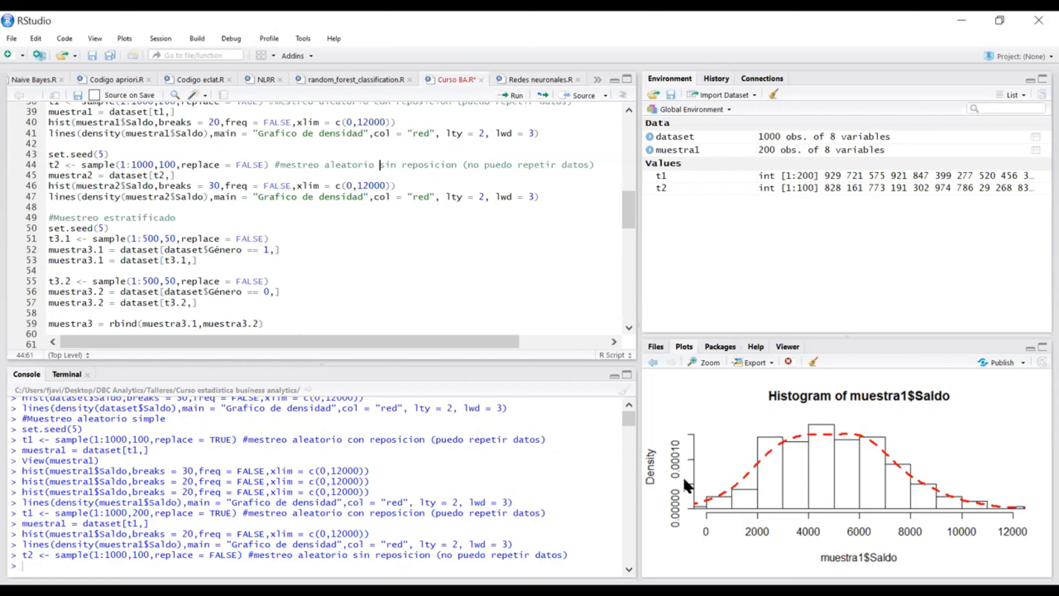
left_click(269, 164)
key("ctrl+Return")
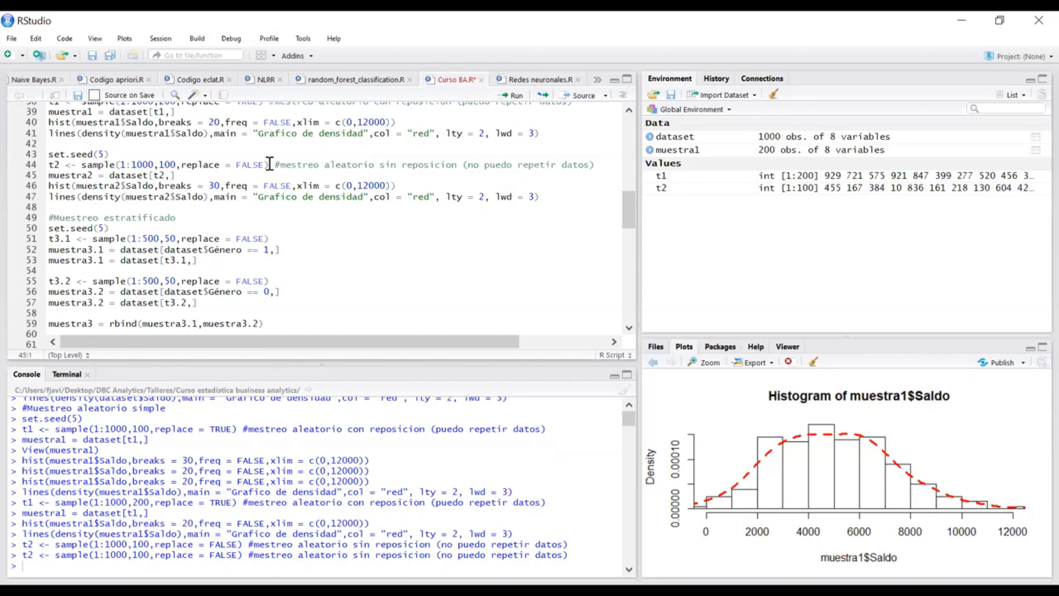
Step: Create muestra2 = dataset[t2,] and plot its Saldo density histogram with breaks = 30 and the red density curve
key("ctrl+Return")
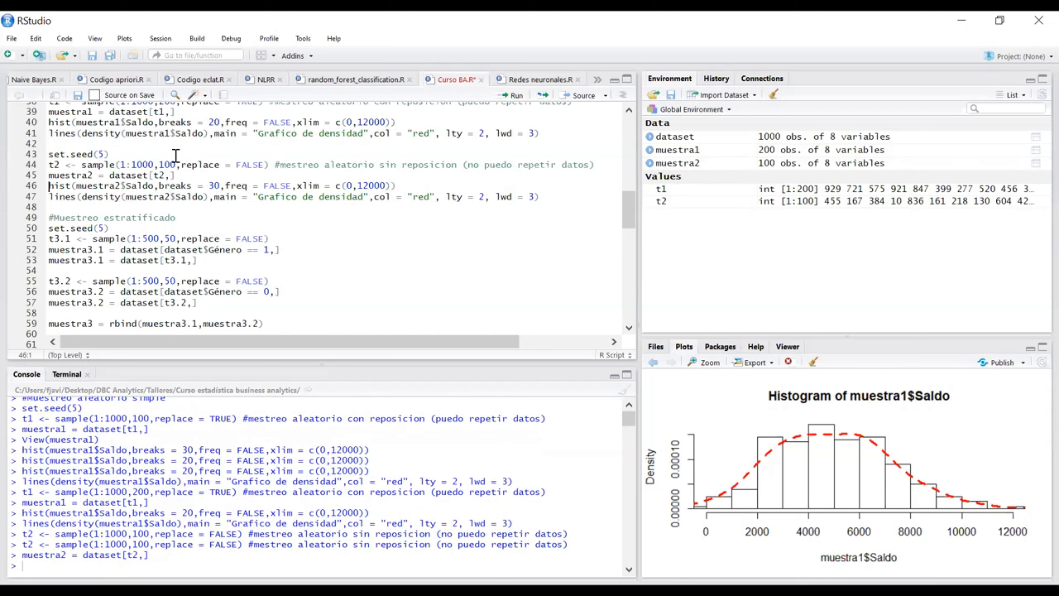
key("ctrl+Return")
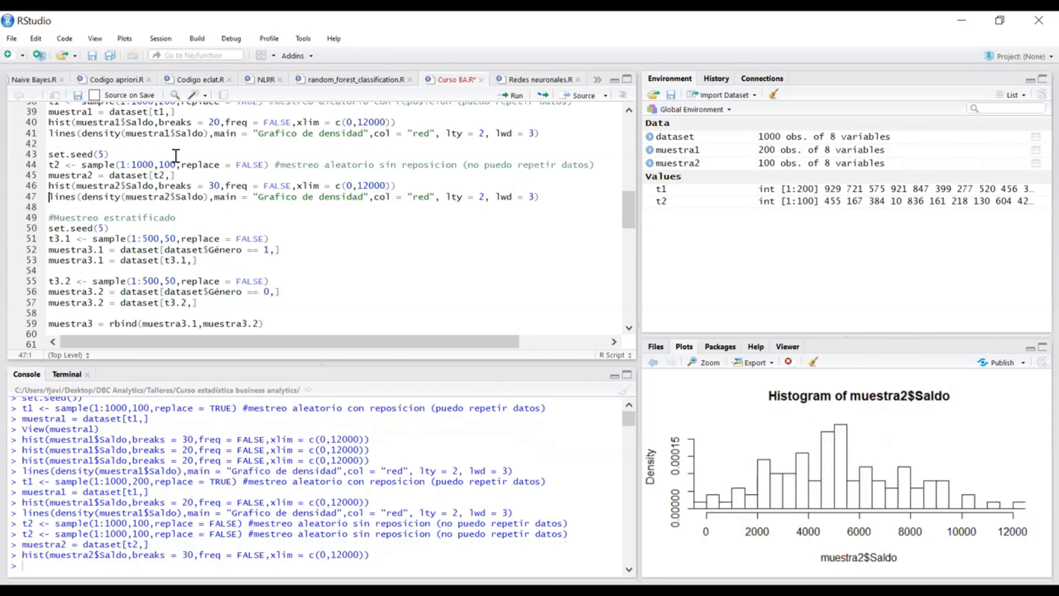
key("ctrl+Return")
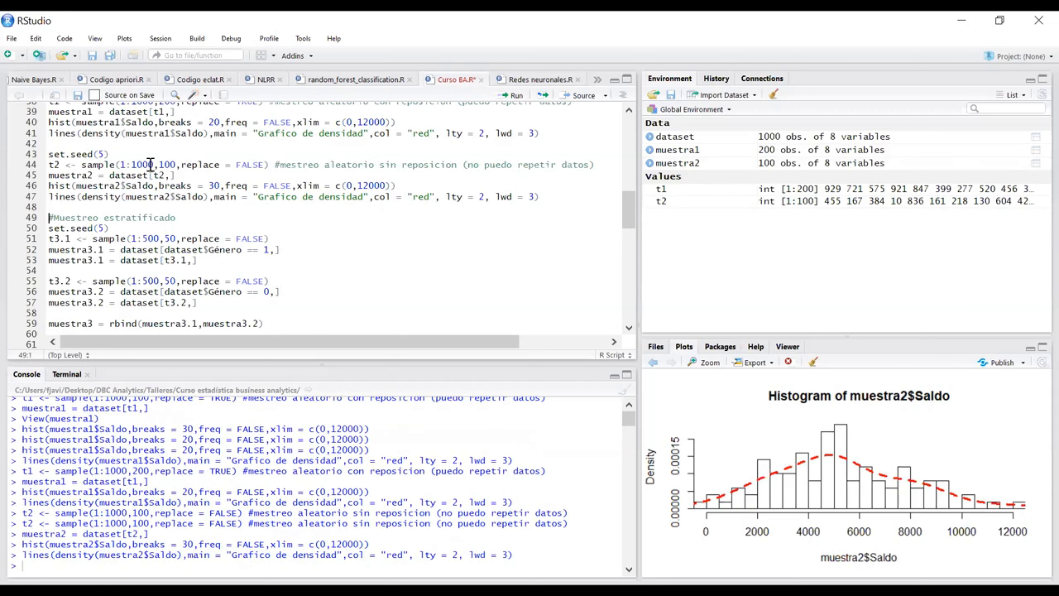
Step: Change the t2 sample size to 200 and rerun the lines from t2 through the muestra2$Saldo density curve
left_click(164, 164)
key("BackSpace")
type("2")
key("ctrl+Return")
key("ctrl+Return")
key("ctrl+Return")
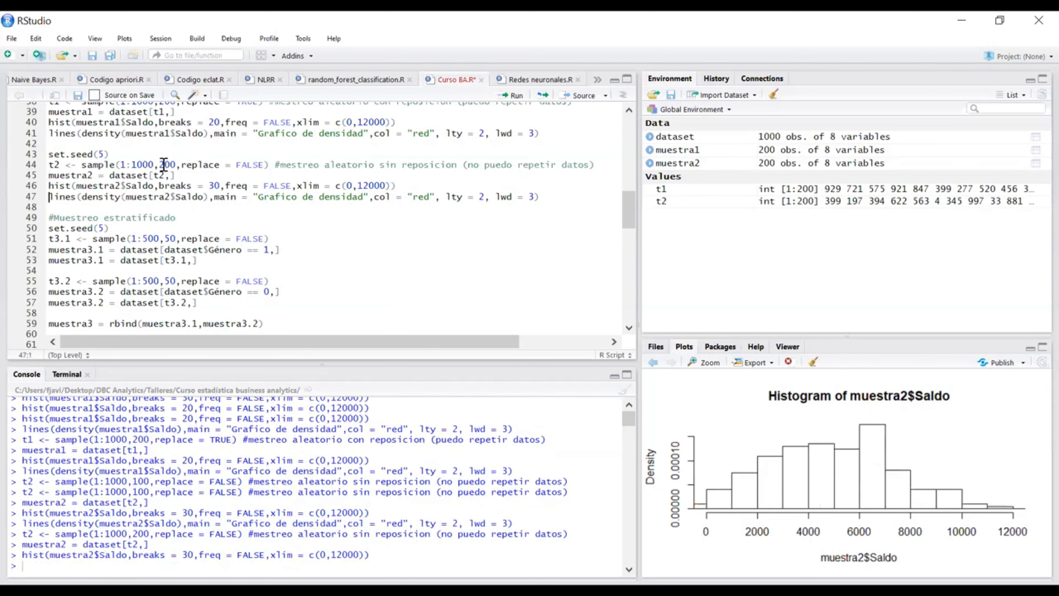
key("ctrl+Return")
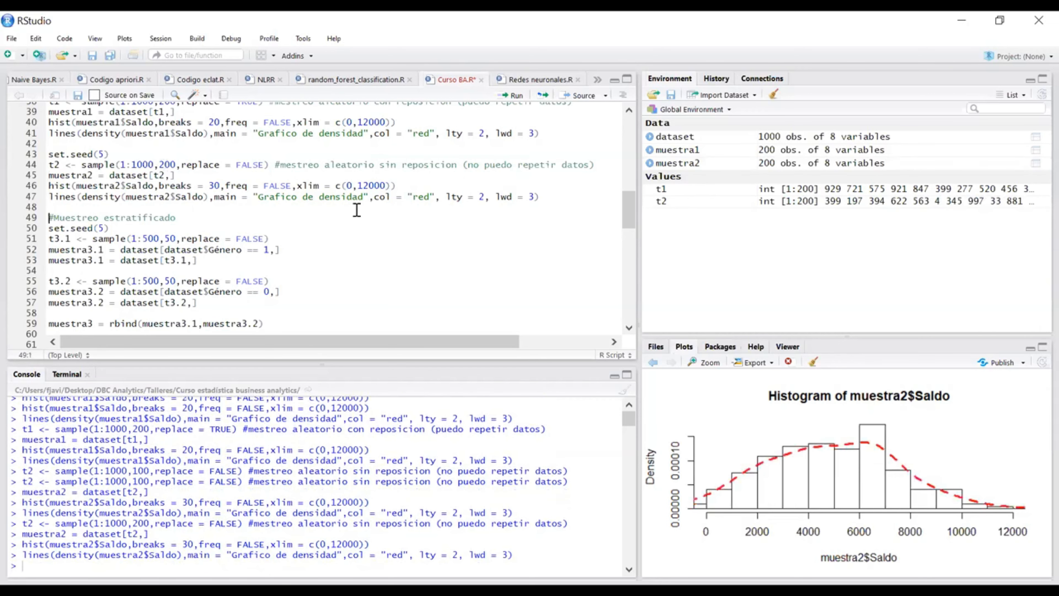
Step: Change the t2 sample size to 300 and rerun the t2, muestra2 and muestra2$Saldo histogram lines
left_click(165, 162)
key("BackSpace")
type("3")
key("ctrl+Return")
key("ctrl+Return")
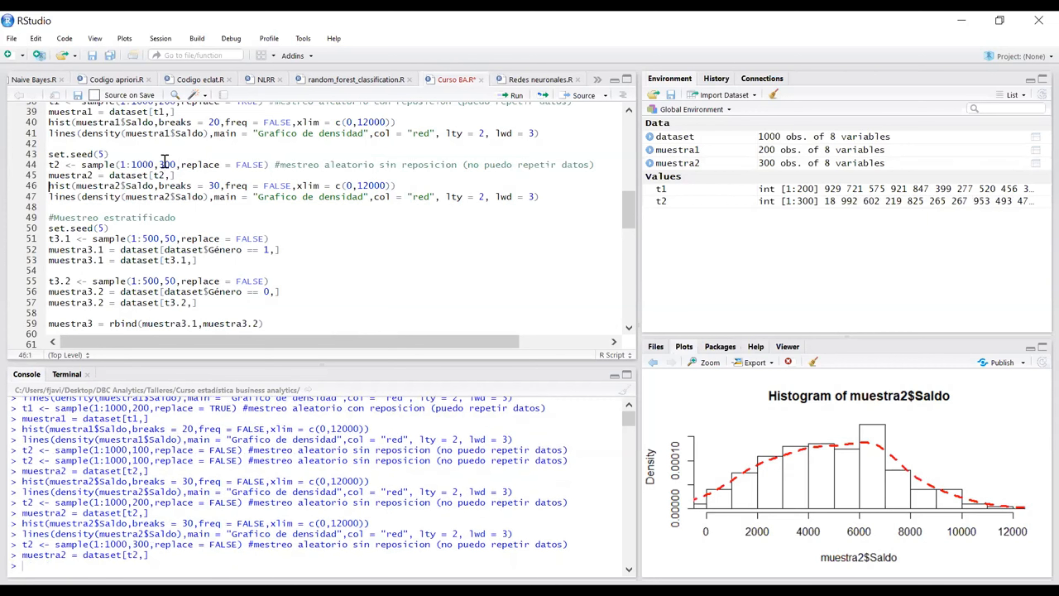
key("ctrl+Return")
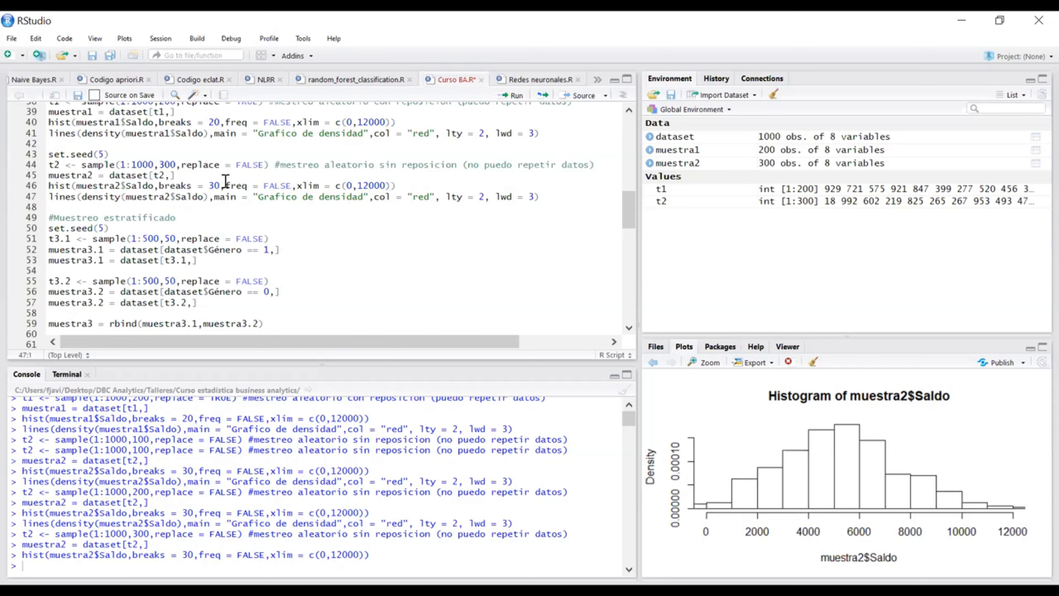
Step: Review the stratified sampling section of the script, from set.seed(5) through the muestra3 histogram and summary lines
scroll(326, 196, "down", 2)
scroll(324, 195, "up", 1)
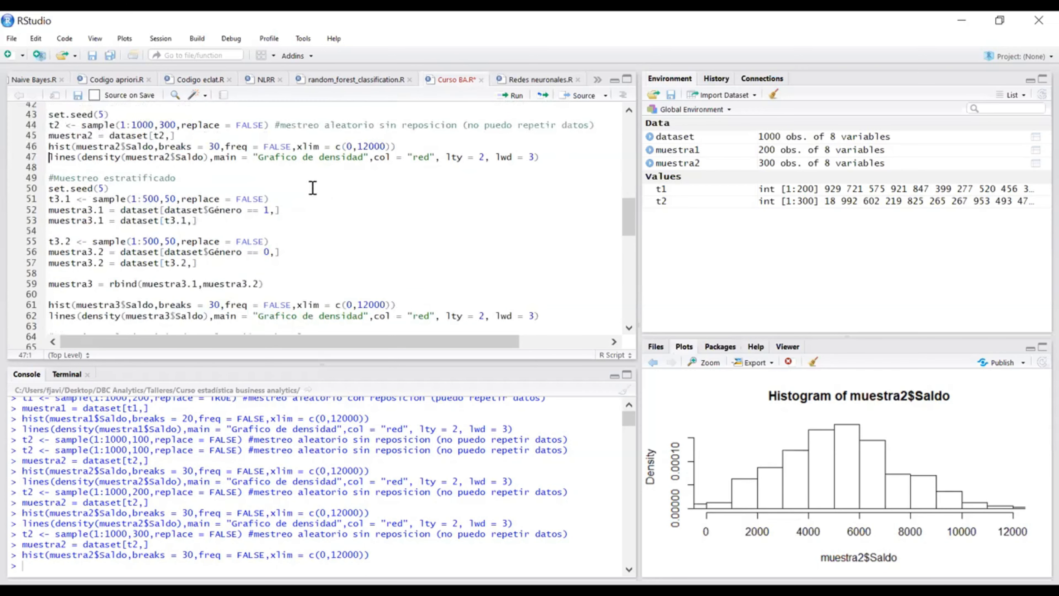
left_click(316, 200)
scroll(316, 201, "up", 1)
scroll(317, 202, "down", 3)
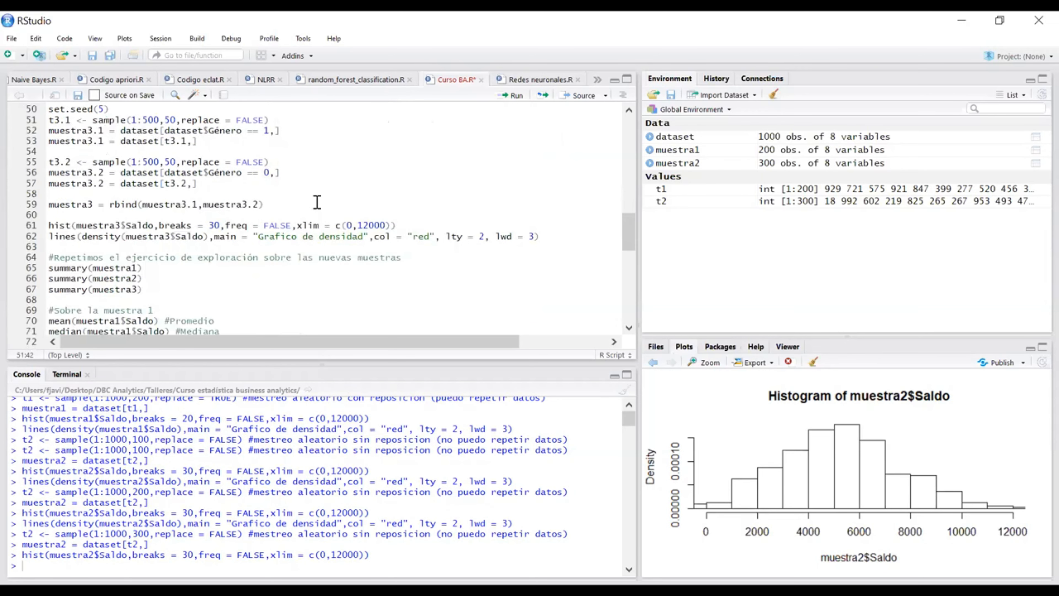
scroll(317, 202, "up", 1)
scroll(317, 202, "up", 2)
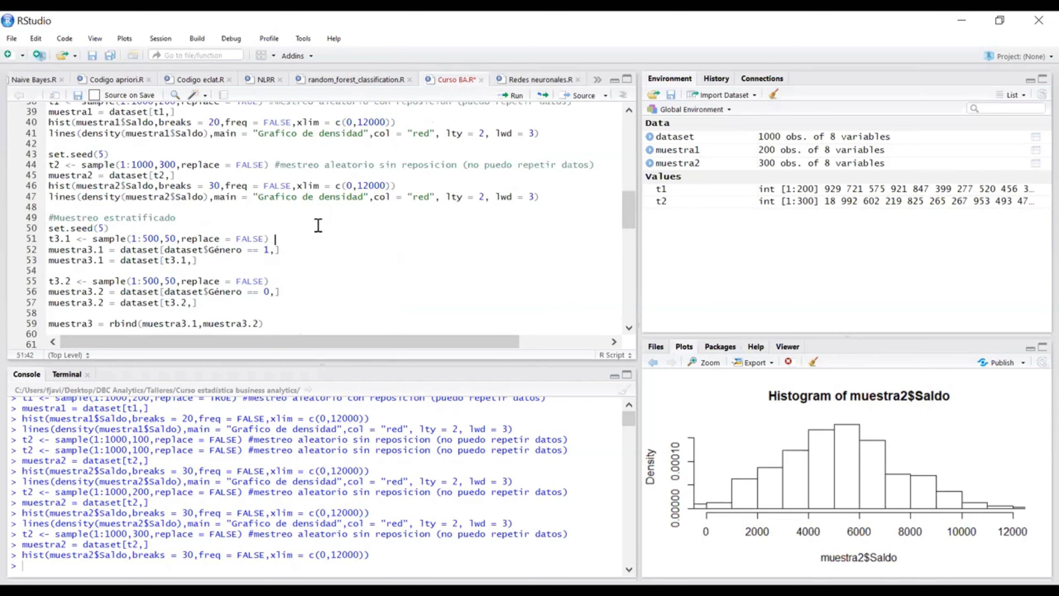
scroll(318, 226, "down", 1)
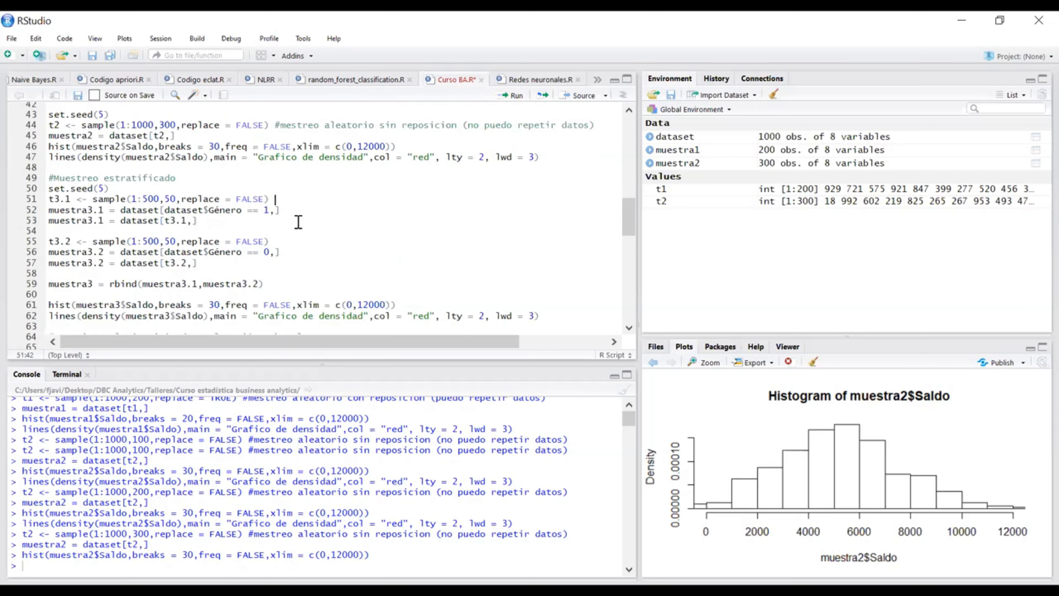
scroll(294, 221, "down", 1)
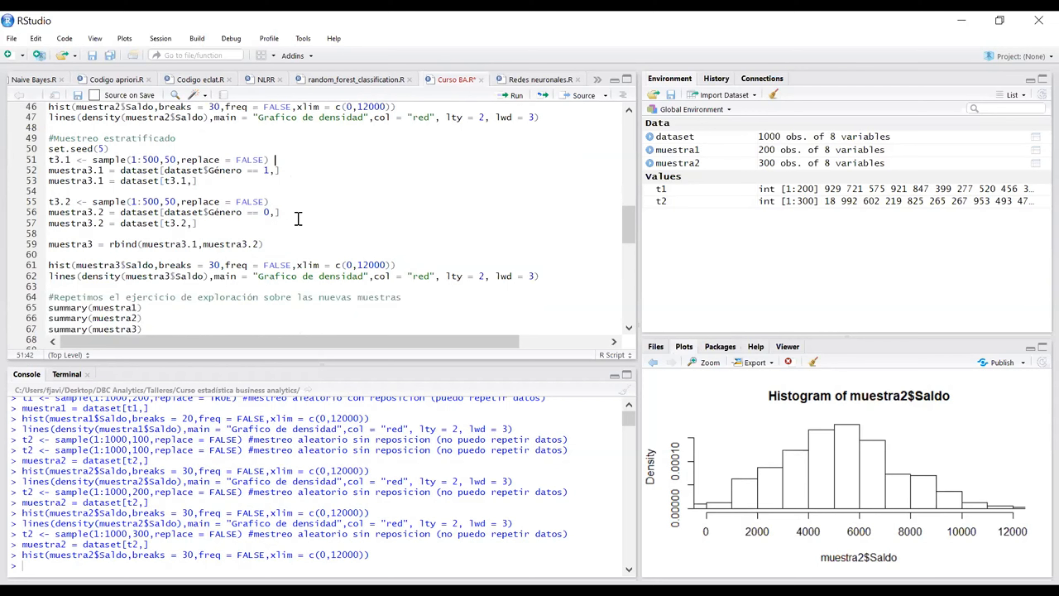
scroll(298, 220, "up", 1)
left_click(207, 187)
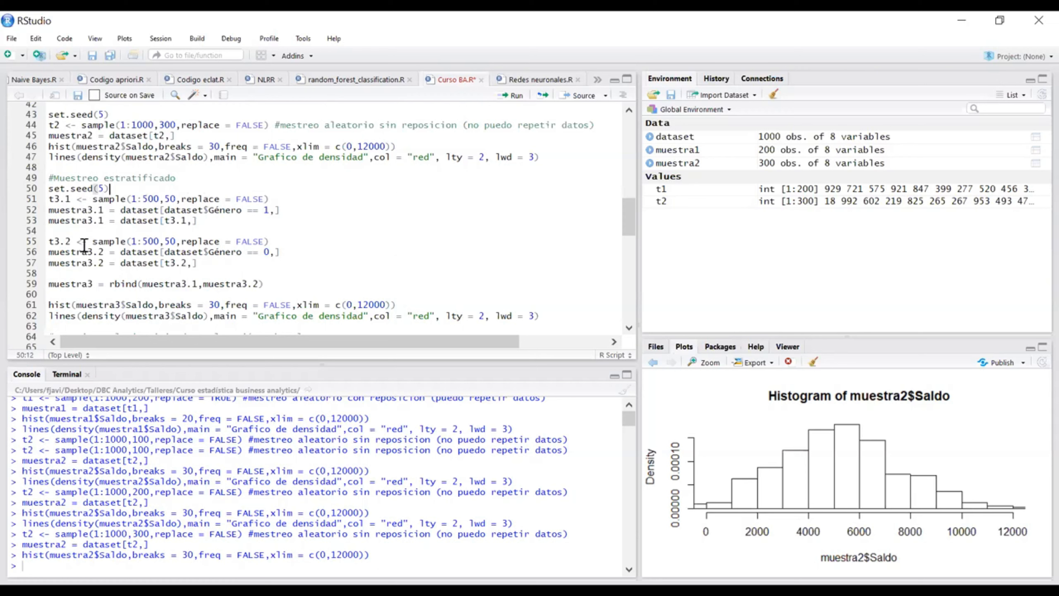
Step: Examine the muestra3 line and the Género == 1 and Género == 0 conditions that define its two strata
left_click_drag(94, 284, 44, 292)
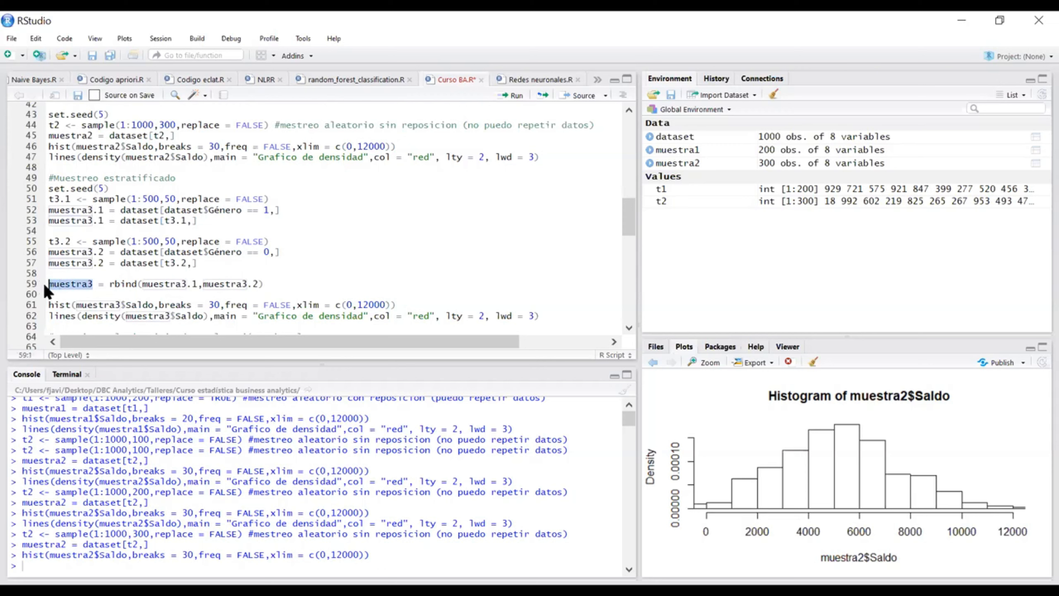
left_click(72, 220)
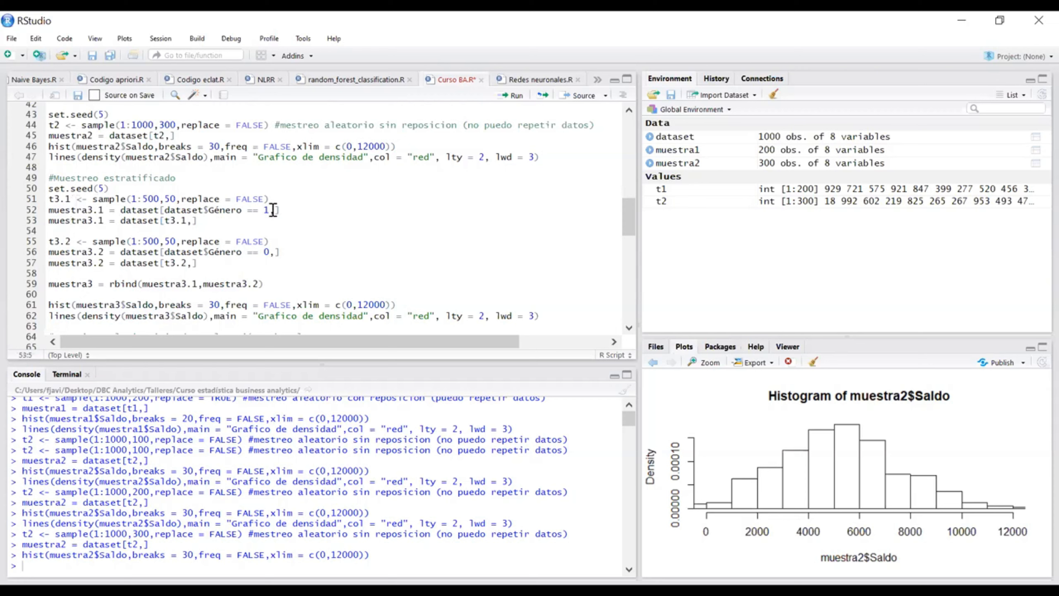
left_click_drag(270, 209, 208, 213)
left_click_drag(270, 253, 204, 252)
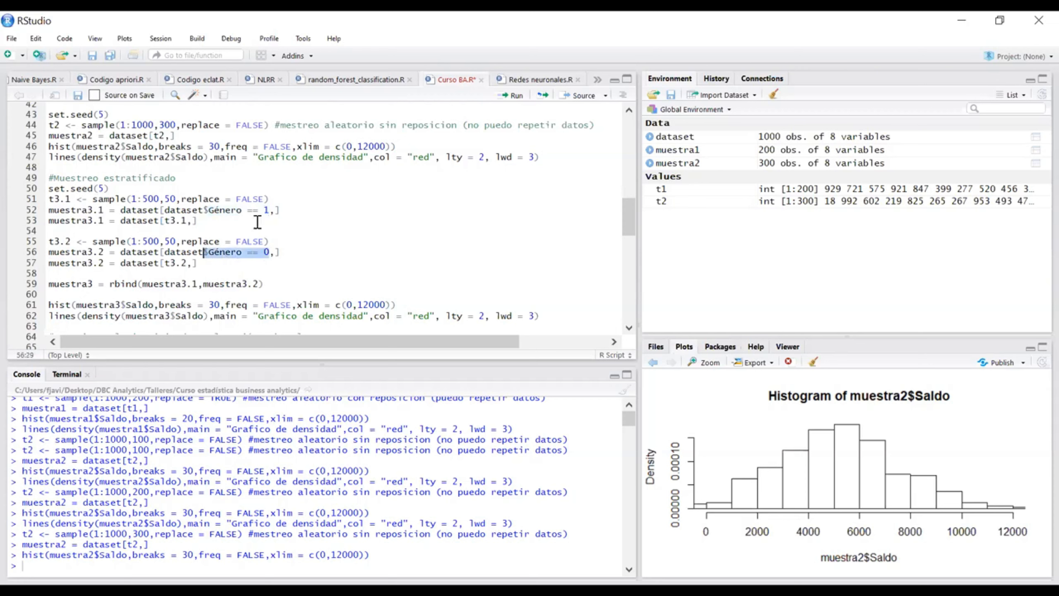
left_click(239, 220)
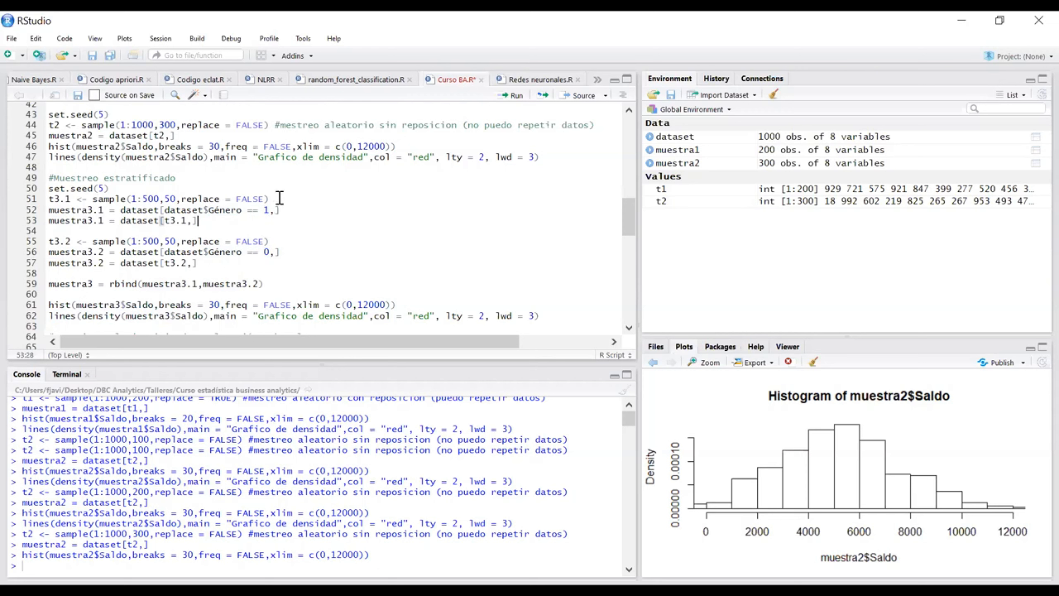
Step: Examine the t3.1 sample line together with the Género == 1 filter on the muestra3.1 line
left_click_drag(280, 198, 37, 203)
left_click(125, 209)
left_click_drag(71, 199, 26, 199)
left_click(61, 199)
left_click(72, 199)
left_click(94, 199)
left_click_drag(269, 210, 230, 210)
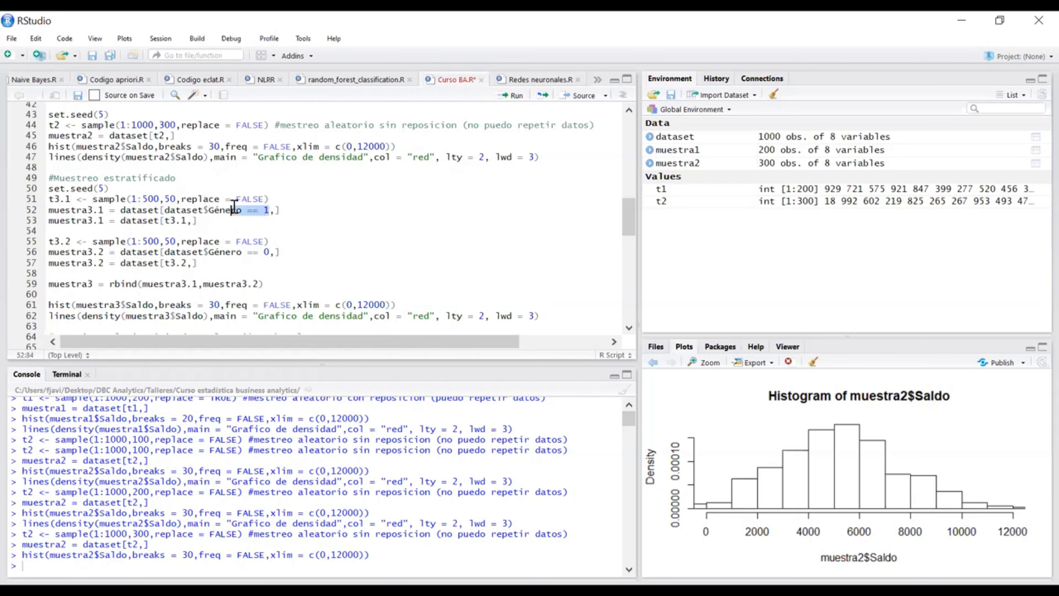
left_click(66, 199)
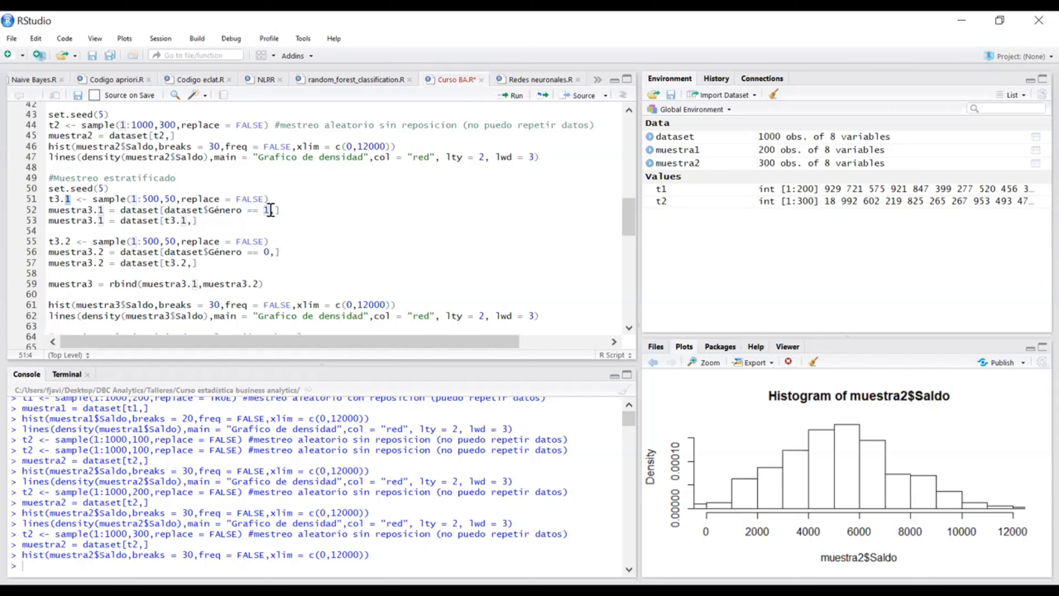
left_click_drag(269, 209, 243, 210)
Step: Compare the 1:500 range and sample size of 50 used in the t3.1 and t3.2 lines
left_click(136, 199)
left_click_drag(159, 199, 133, 199)
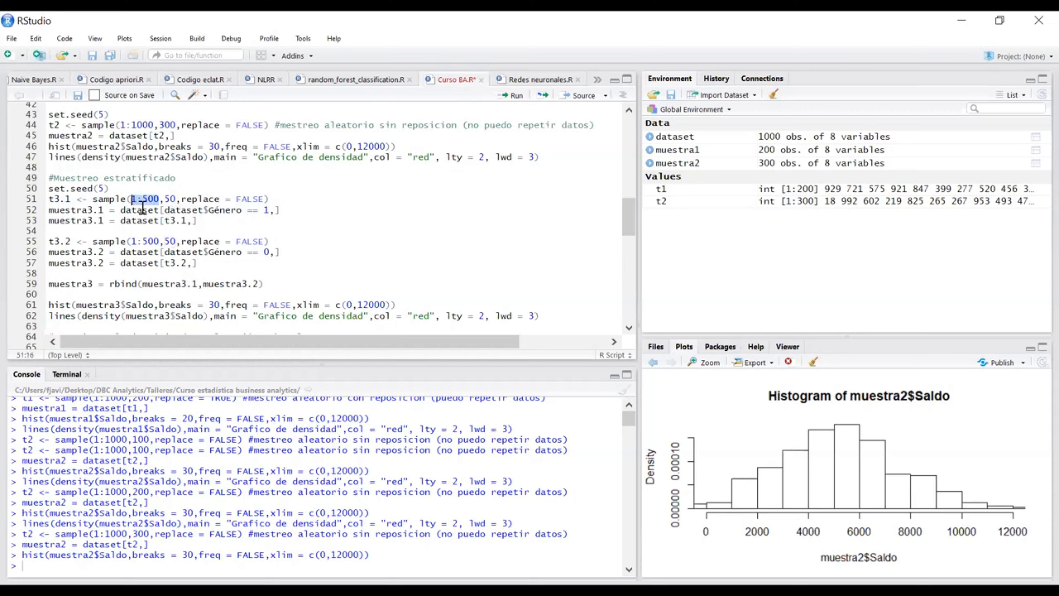
left_click_drag(176, 199, 133, 199)
left_click(179, 251)
left_click(173, 241)
left_click_drag(160, 241, 132, 241)
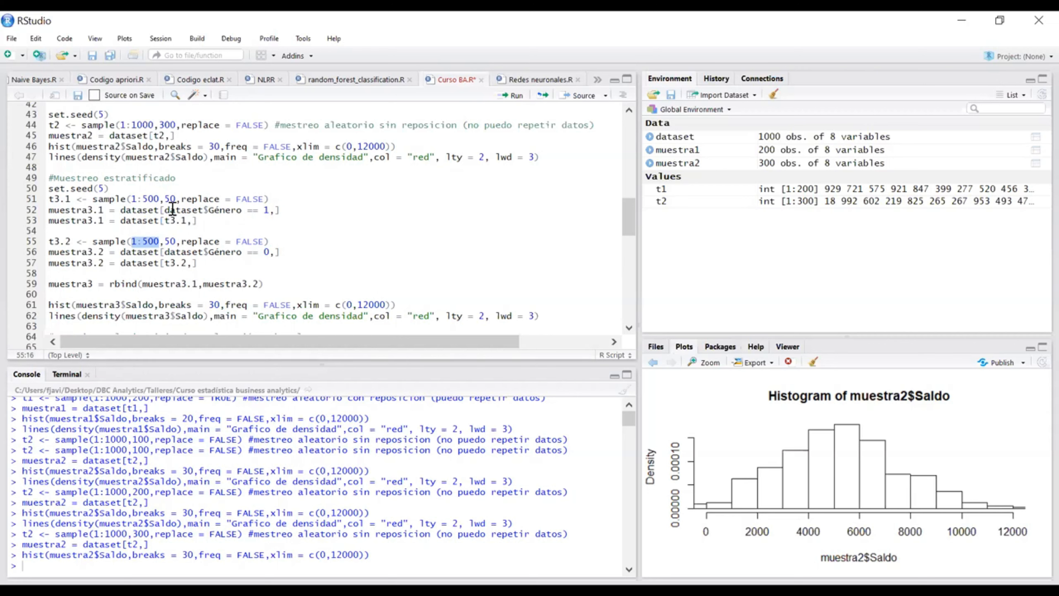
Step: Try changing the t3.2 sampling range to 500:1000
left_click(160, 241)
left_click(136, 241)
key("BackSpace")
type("500")
left_click(162, 241)
key("BackSpace")
type("10")
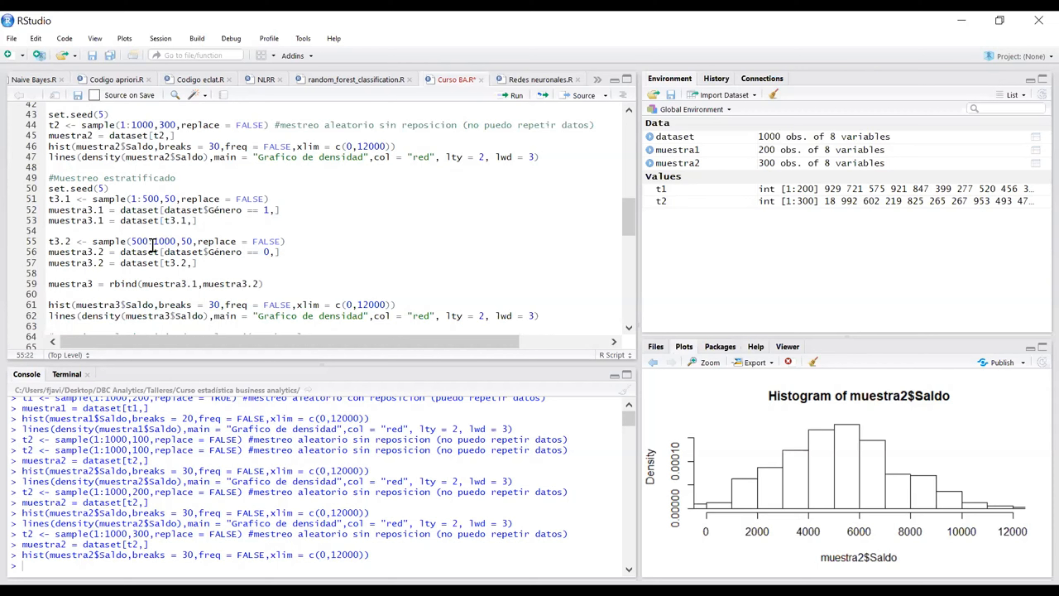
Step: Undo the edits to the t3.2 sampling range
key("ctrl+z")
key("ctrl+z")
key("ctrl+z")
key("ctrl+z")
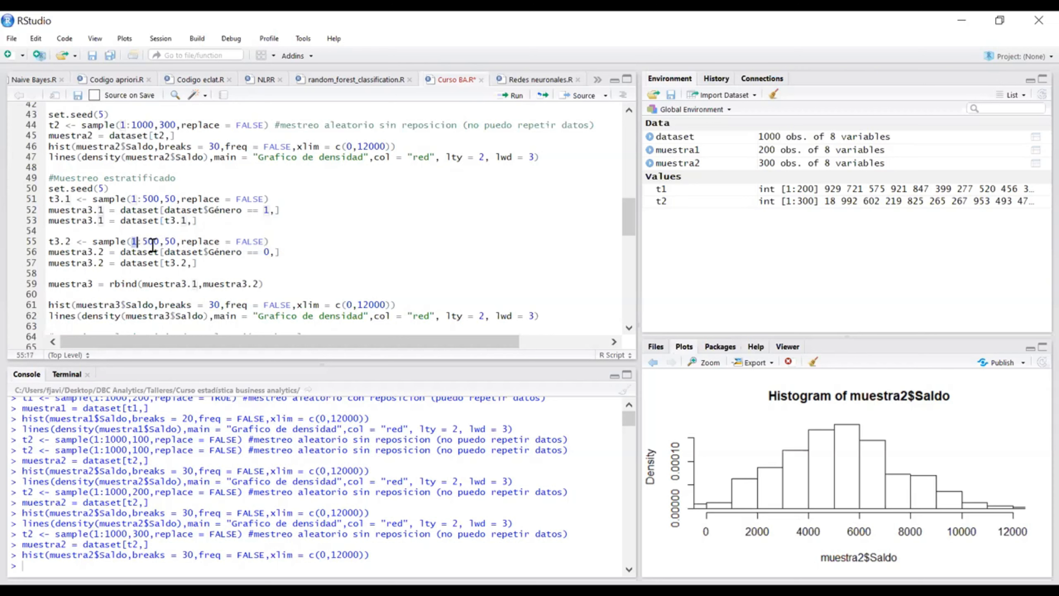
Step: Examine the t3.2 range and the rbind(muestra3.1,muestra3.2) line that joins both strata into muestra3
left_click(208, 222)
left_click_drag(158, 241, 135, 241)
left_click(164, 242)
left_click(263, 285)
left_click_drag(264, 285, 48, 285)
Step: Check the arguments of the t3.1 line and run sample(1:500,50,replace = FALSE) to generate t3.1
left_click(273, 199)
left_click_drag(131, 198, 167, 199)
left_click(283, 198)
left_click_drag(180, 195, 177, 201)
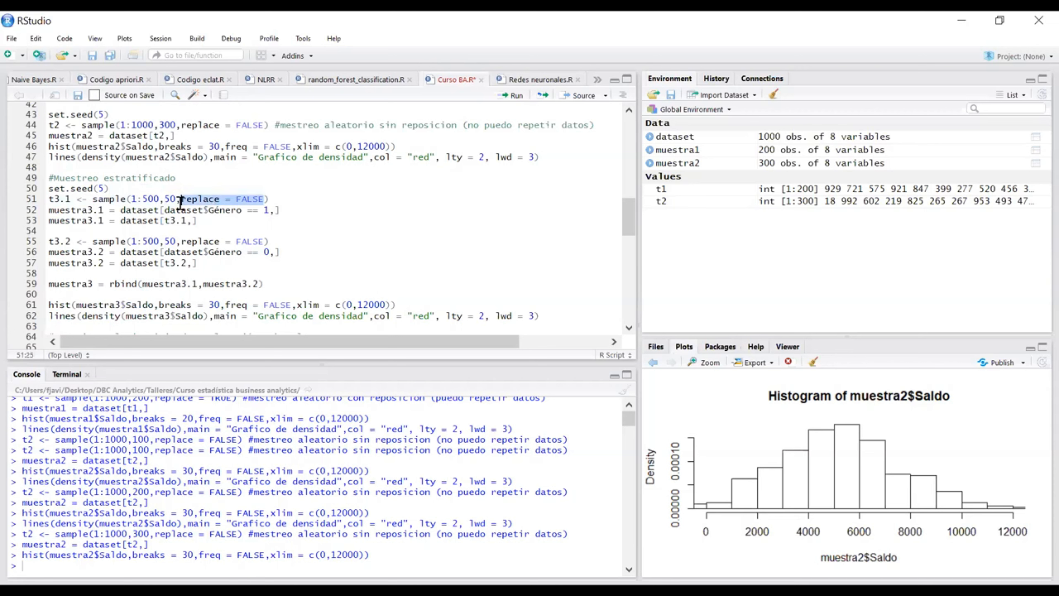
left_click(274, 199)
key("ctrl+Return")
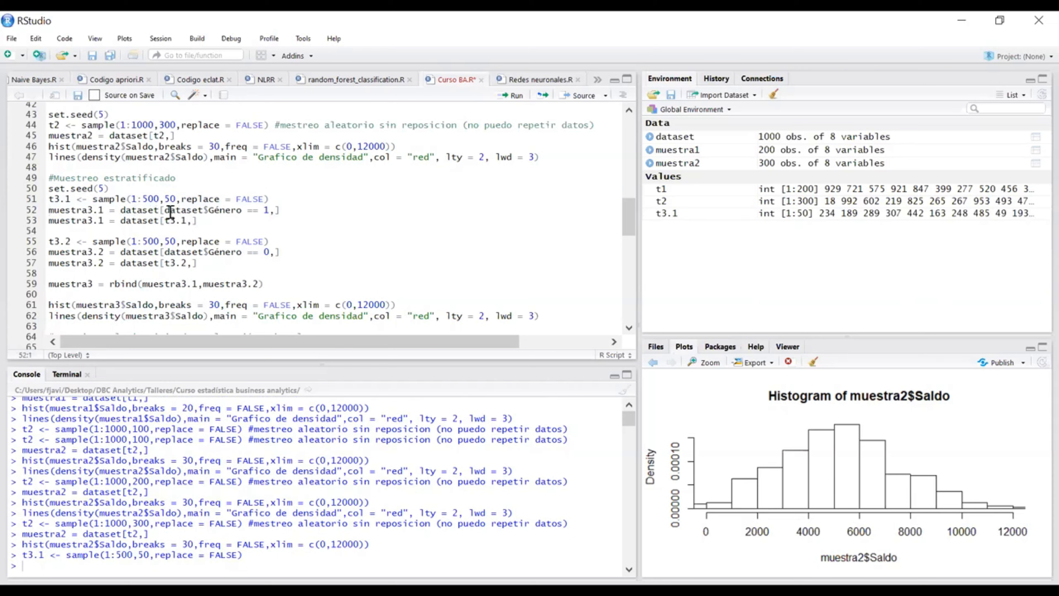
Step: Run muestra3.1 = dataset[dataset$Género == 1,] and examine the gender condition used to filter the rows
left_click_drag(270, 209, 166, 209)
left_click(281, 209)
key("ctrl+Return")
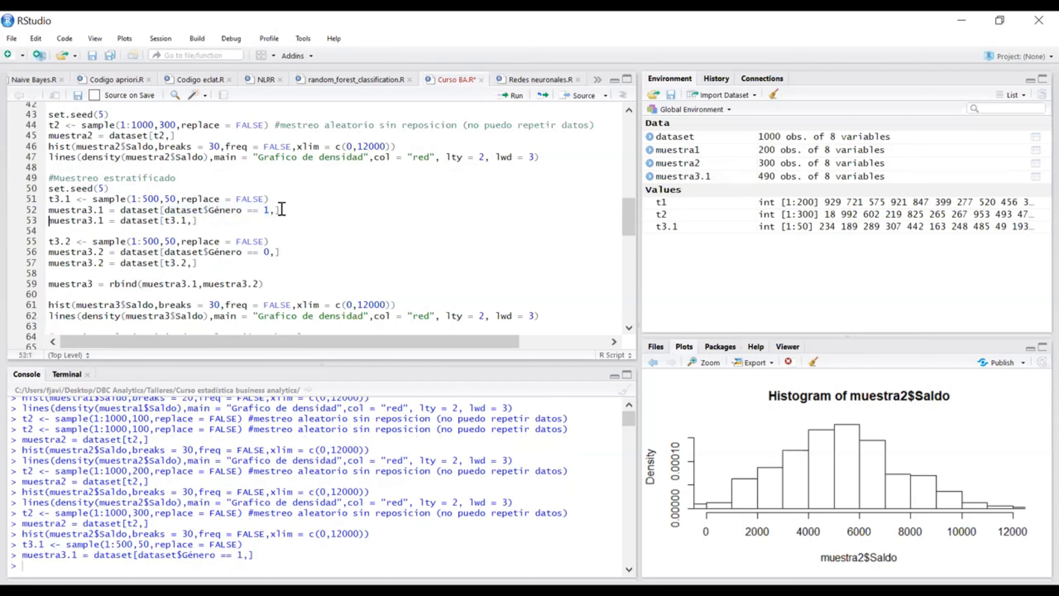
left_click_drag(270, 209, 167, 207)
left_click(274, 210)
left_click_drag(269, 211, 172, 209)
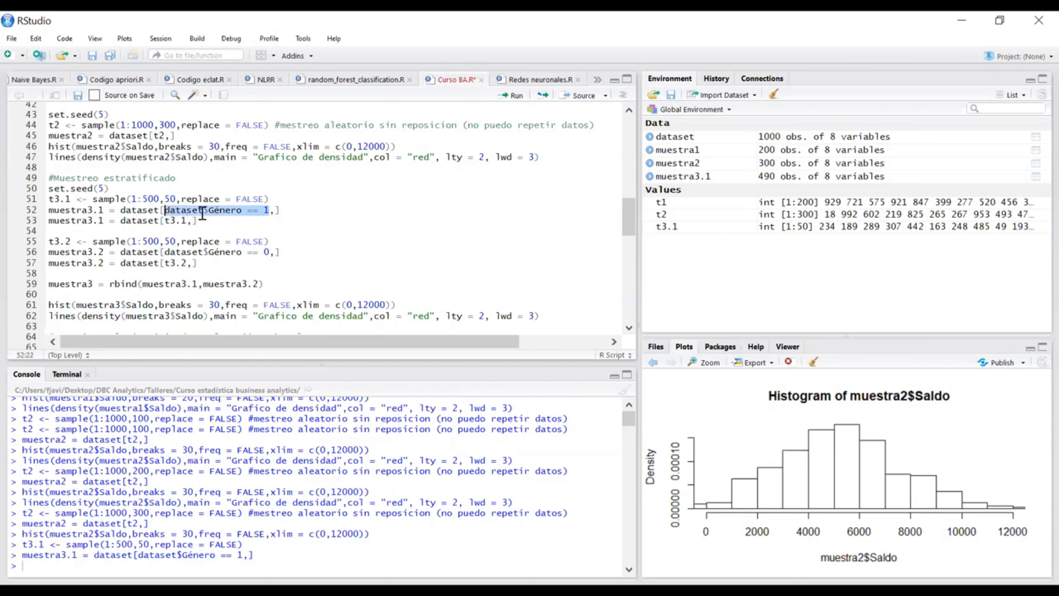
left_click_drag(269, 212, 168, 216)
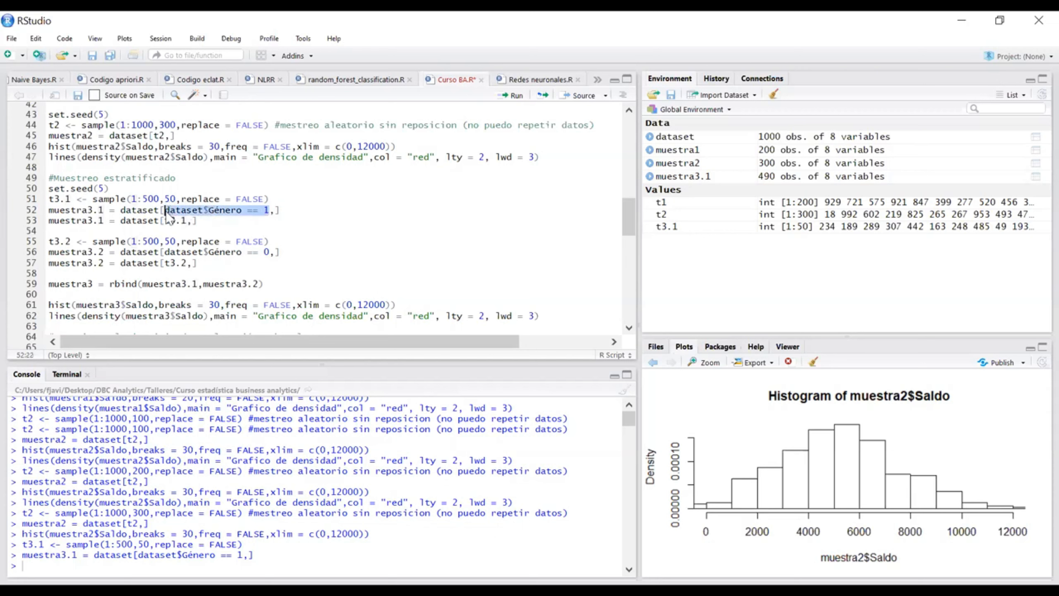
left_click(239, 221)
left_click_drag(279, 211, 33, 212)
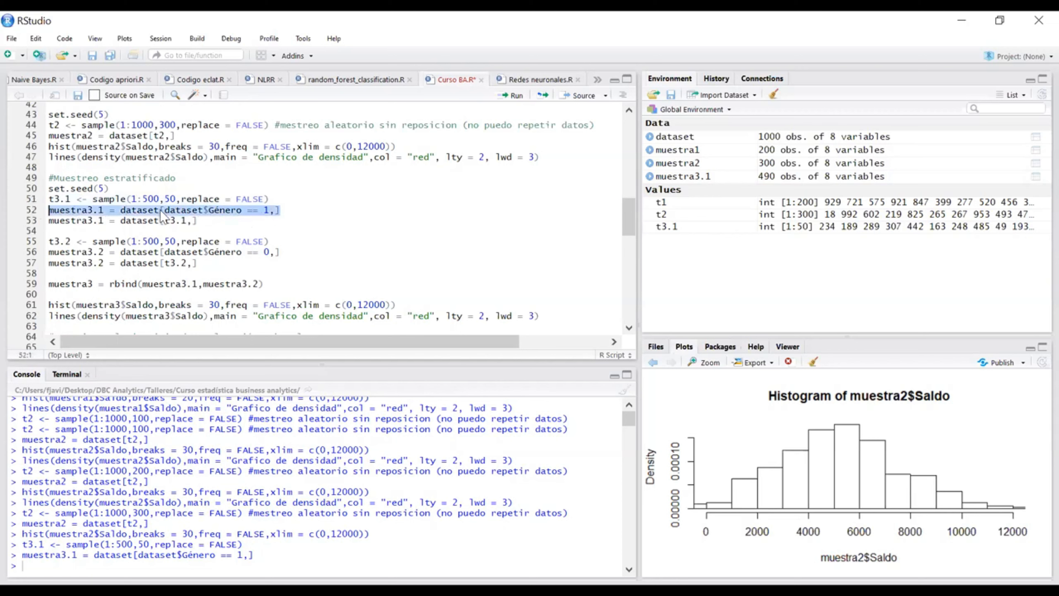
left_click(202, 220)
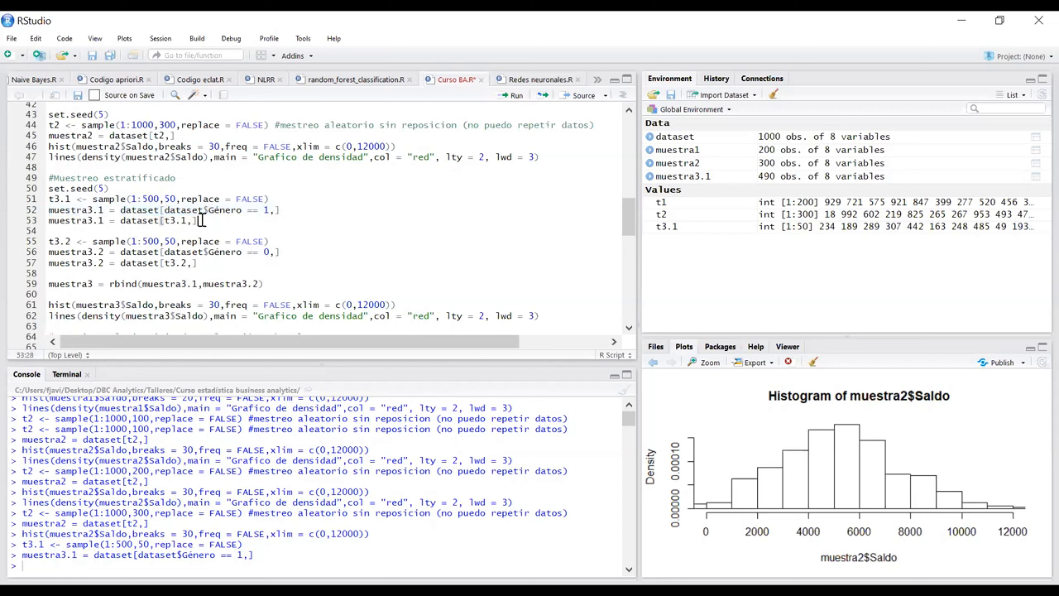
Step: Compare the t3.1 and muestra2 lines, run muestra3.1 = dataset[t3.1,], and rerun the Género == 1 filter
left_click_drag(288, 200, 44, 201)
left_click(212, 220)
left_click_drag(177, 136, 48, 135)
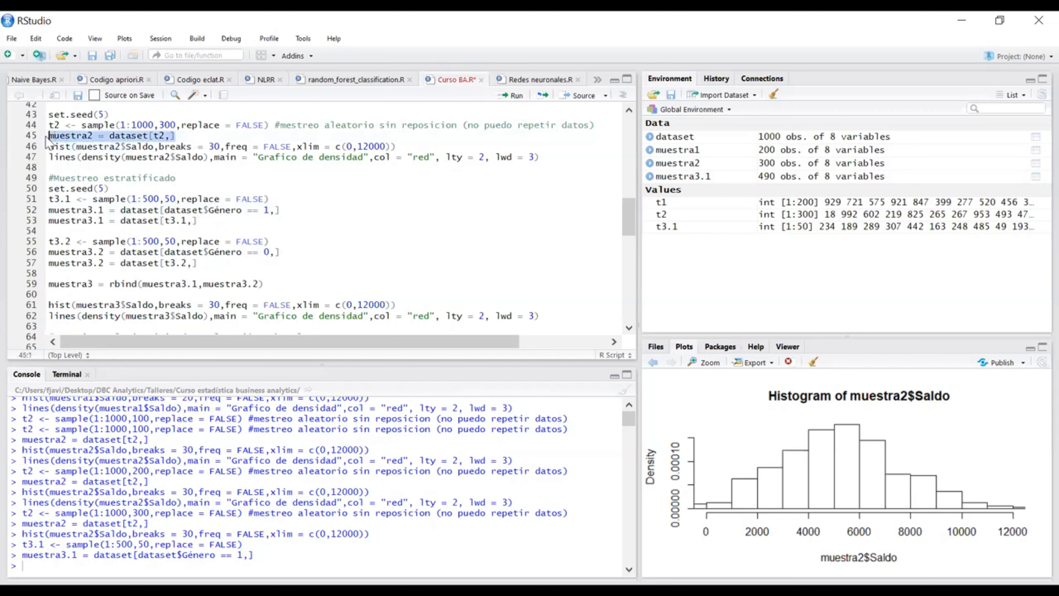
left_click(214, 219)
key("ctrl+Return")
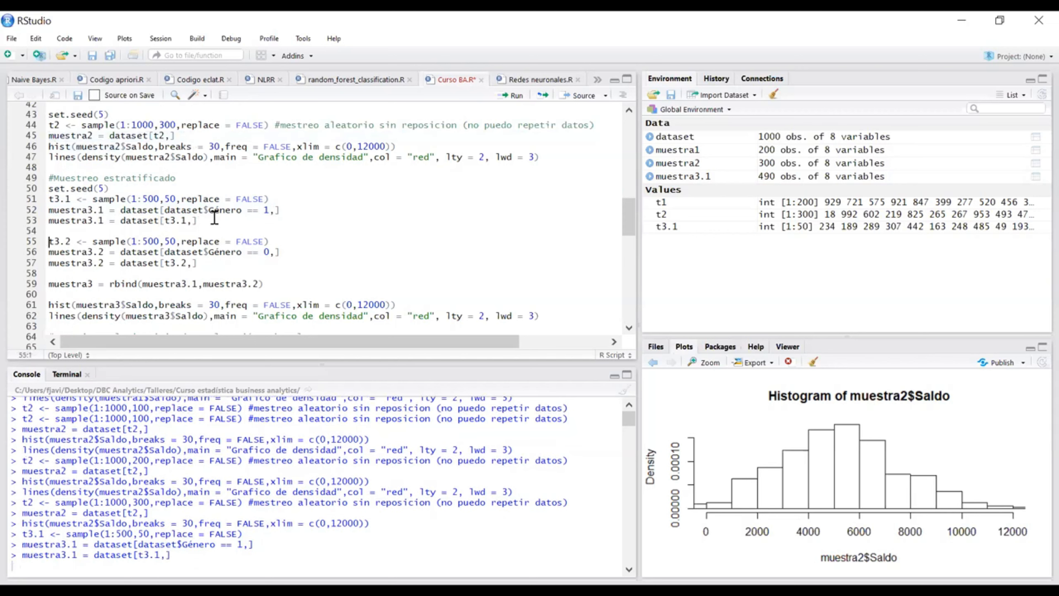
left_click(214, 209)
key("ctrl+Return")
Step: Reset the seed with set.seed(5), regenerate t3.1 and rebuild muestra3.1 through the Género == 1 filter and the t3.1 selection
left_click(144, 184)
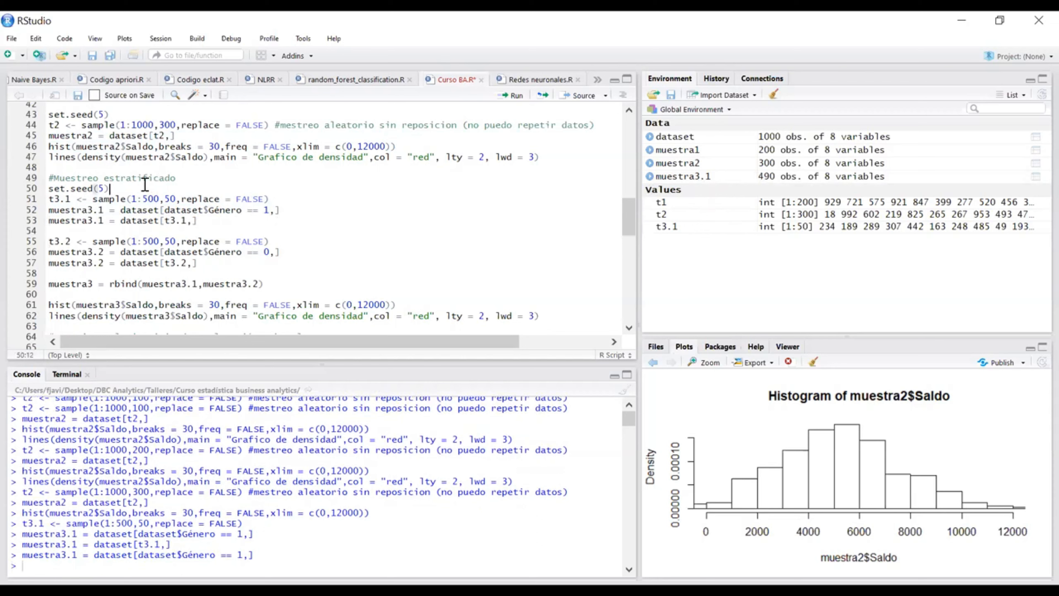
key("ctrl+Return")
key("ctrl+Return")
key("ctrl+Return")
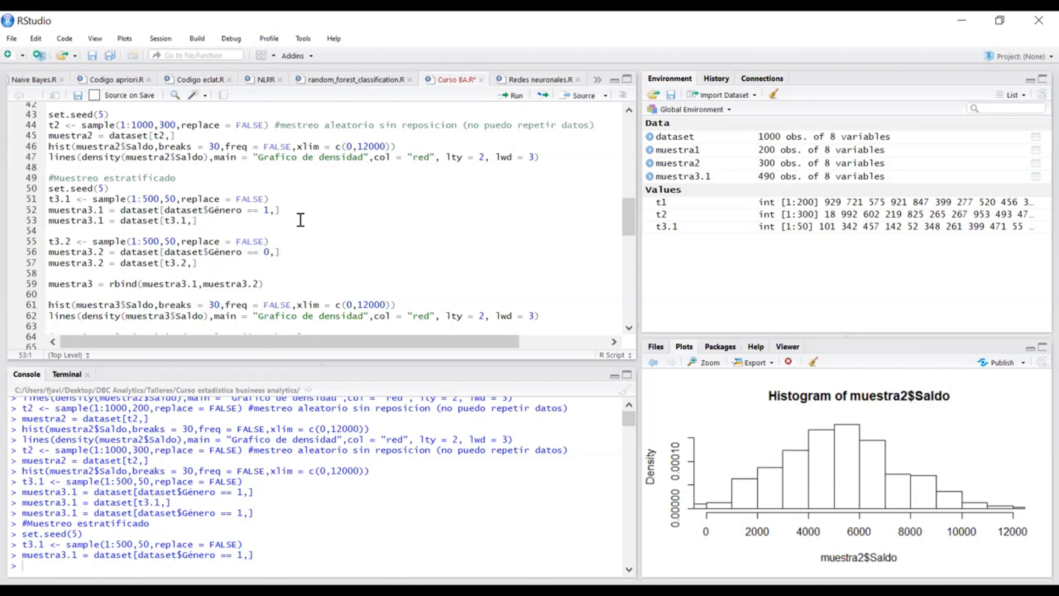
left_click(292, 219)
key("ctrl+Return")
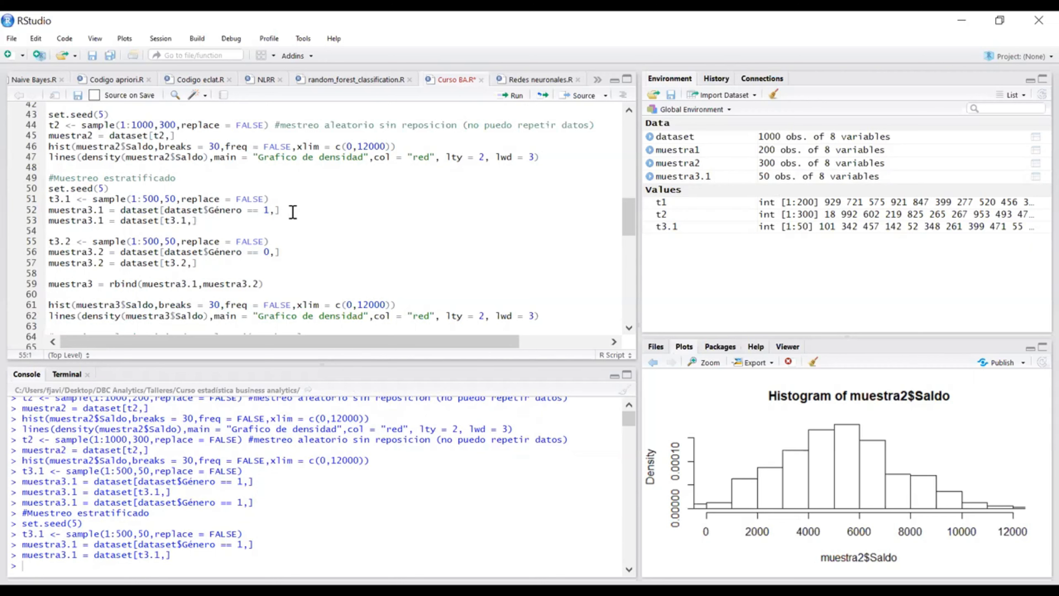
Step: Recheck the Género == 1 condition and rerun both muestra3.1 lines to compare the filtered and sampled observation counts
left_click_drag(270, 210, 167, 214)
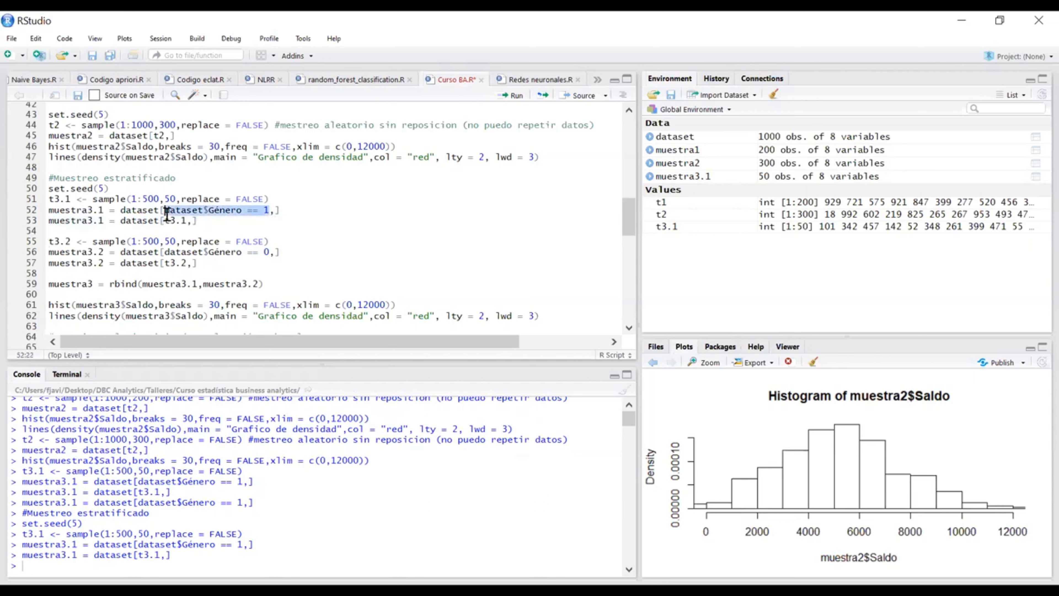
left_click(282, 221)
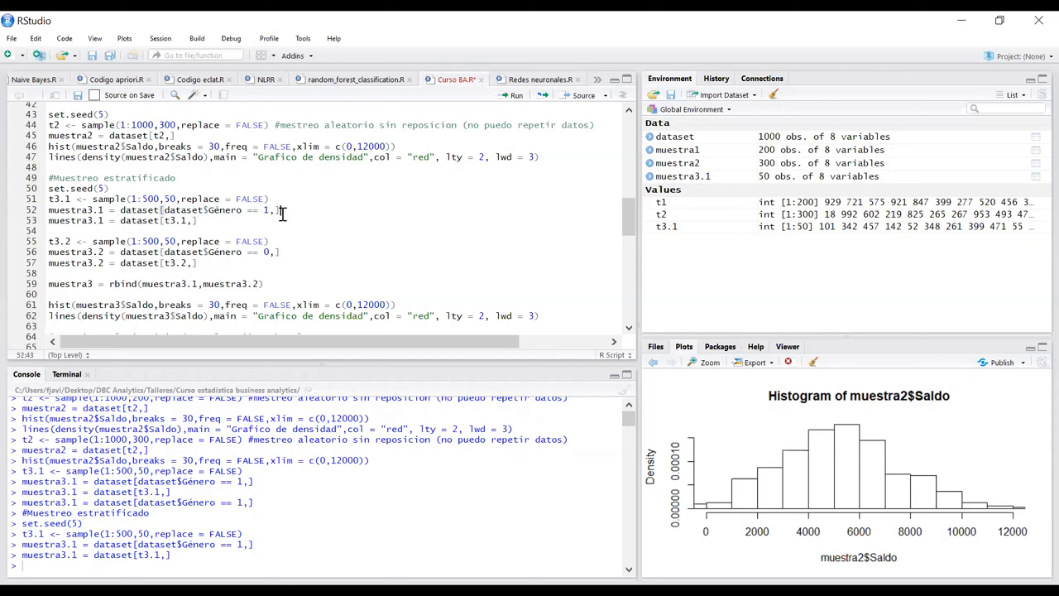
key("ctrl+Return")
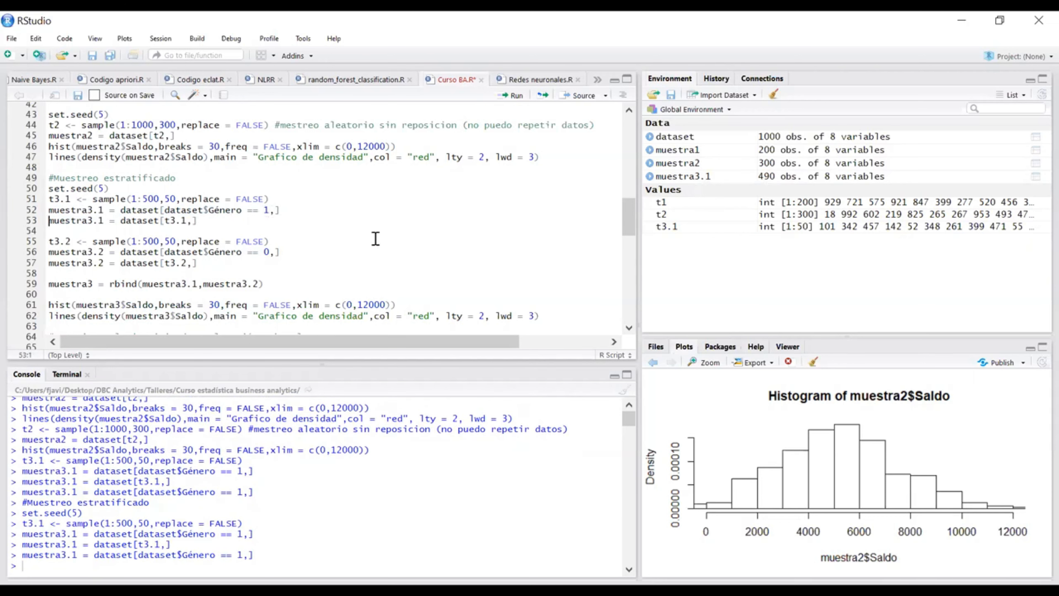
left_click(208, 224)
key("ctrl+Return")
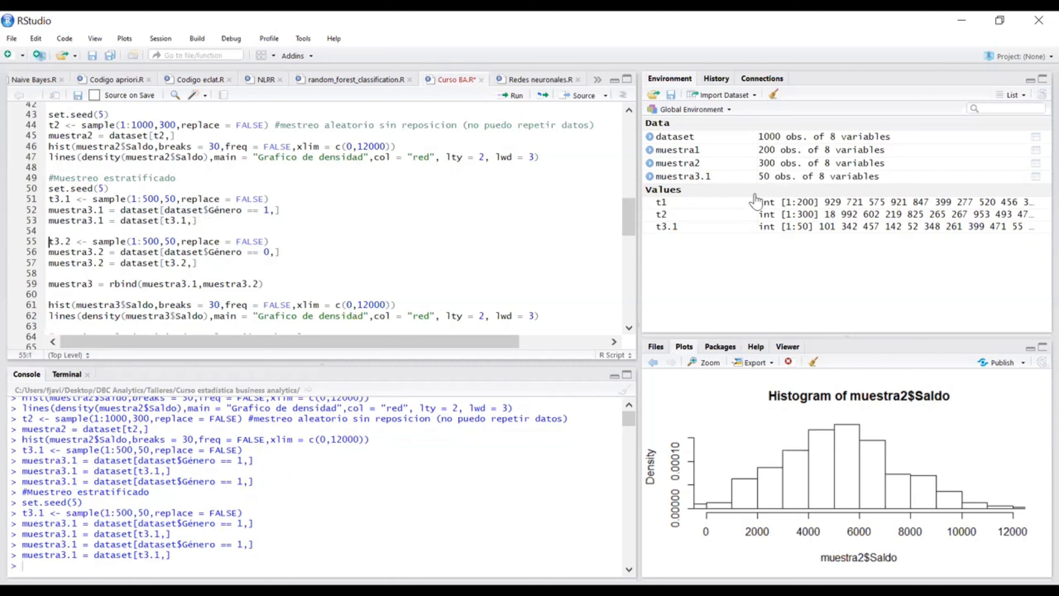
Step: Run the three lines that generate t3.2 with sample(1:500,50,replace = FALSE) and build muestra3.2 for Género == 0
scroll(225, 217, "down", 1)
left_click_drag(270, 215, 192, 213)
left_click(279, 203)
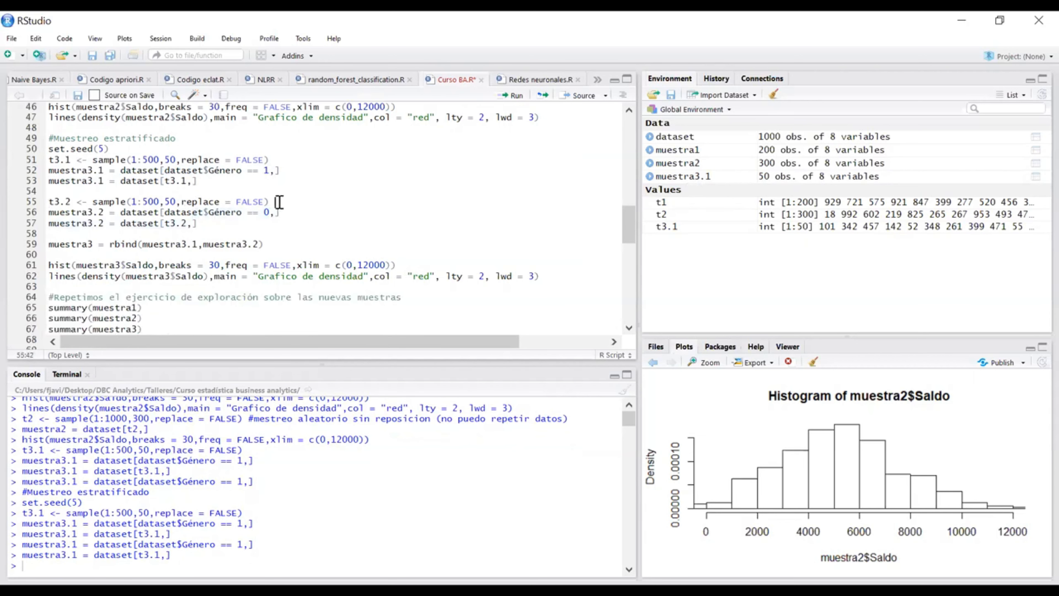
key("ctrl+Return")
key("ctrl+Return")
key("ctrl+Return")
Step: Rerun the Género == 0 filter and muestra3.2 = dataset[t3.2,] separately, reviewing the code blocks of both strata
left_click(304, 214)
key("ctrl+Return")
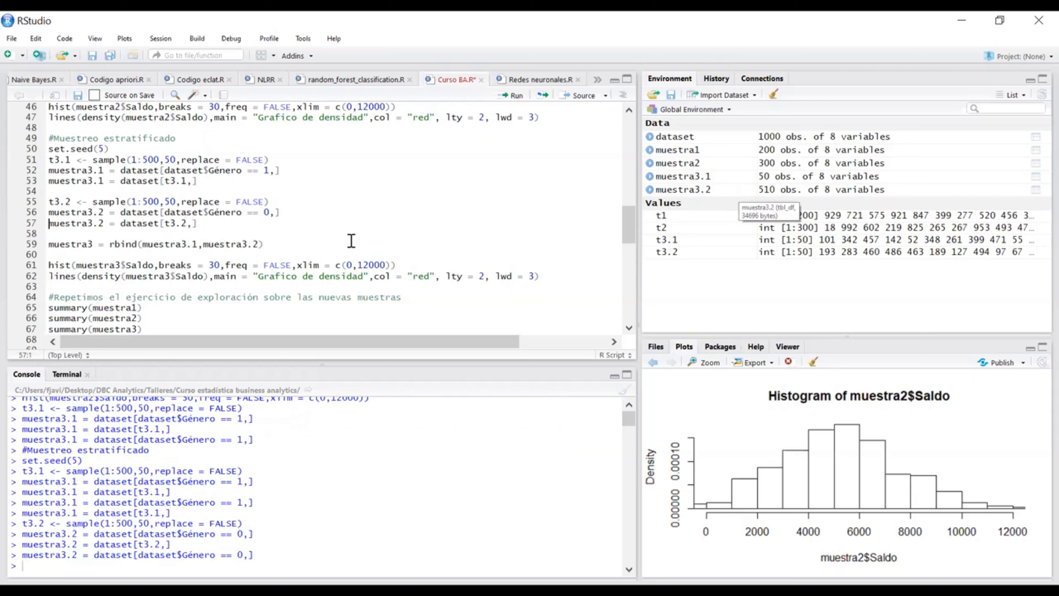
left_click(278, 220)
key("ctrl+Return")
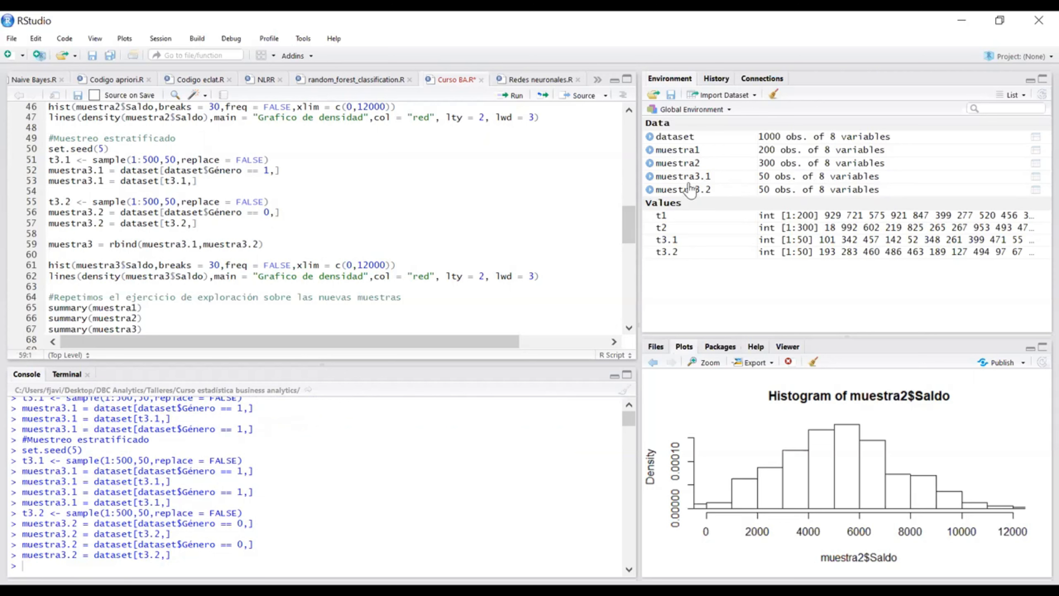
left_click_drag(225, 181, 31, 149)
left_click_drag(199, 227, 34, 201)
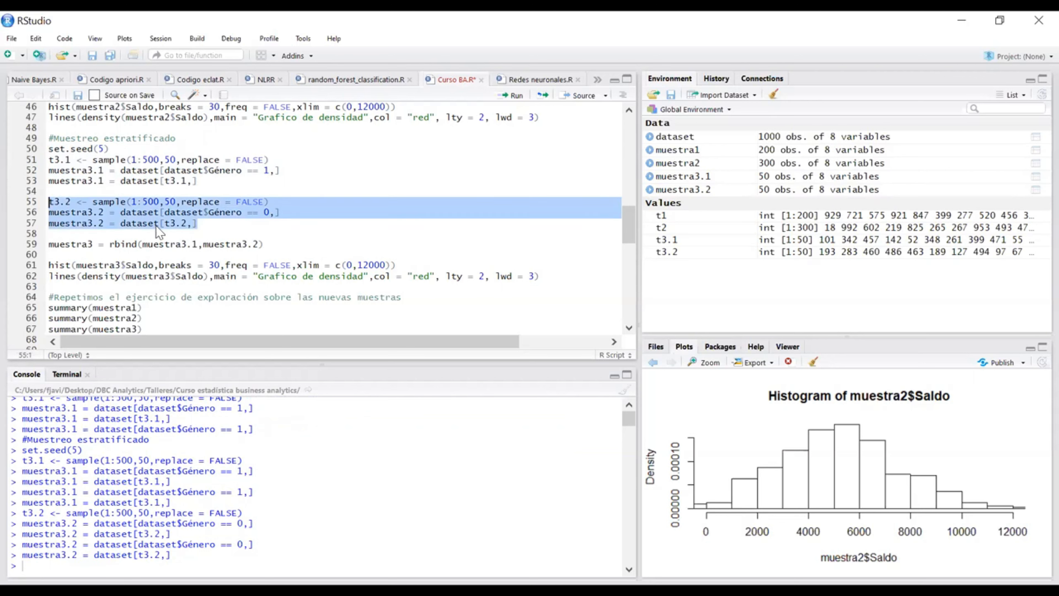
left_click(211, 227)
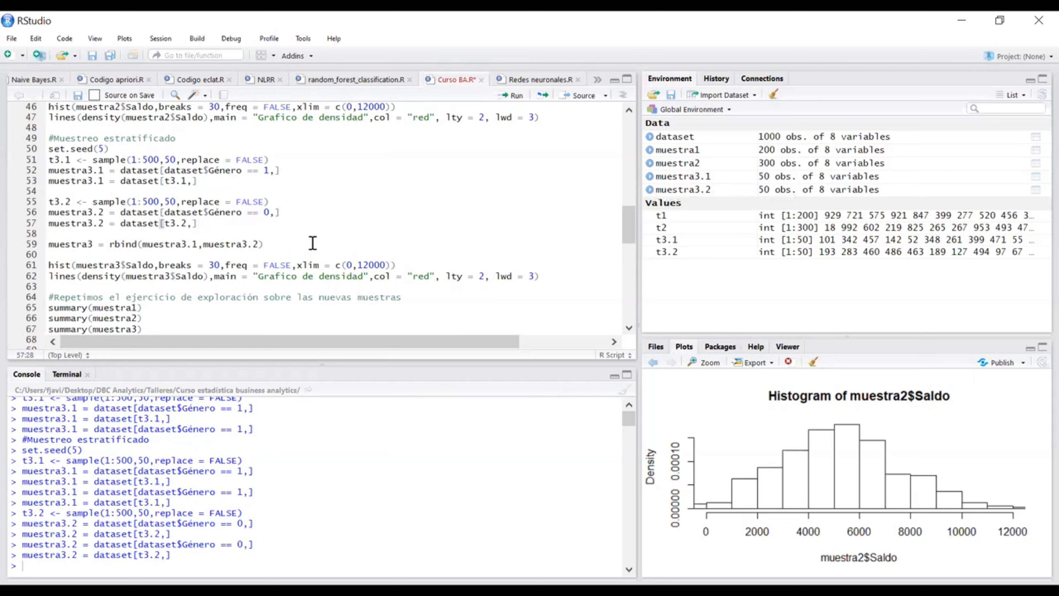
Step: Examine the rbind function in the muestra3 line and run muestra3 = rbind(muestra3.1,muestra3.2) to join both strata
scroll(310, 241, "down", 2)
scroll(278, 201, "down", 2)
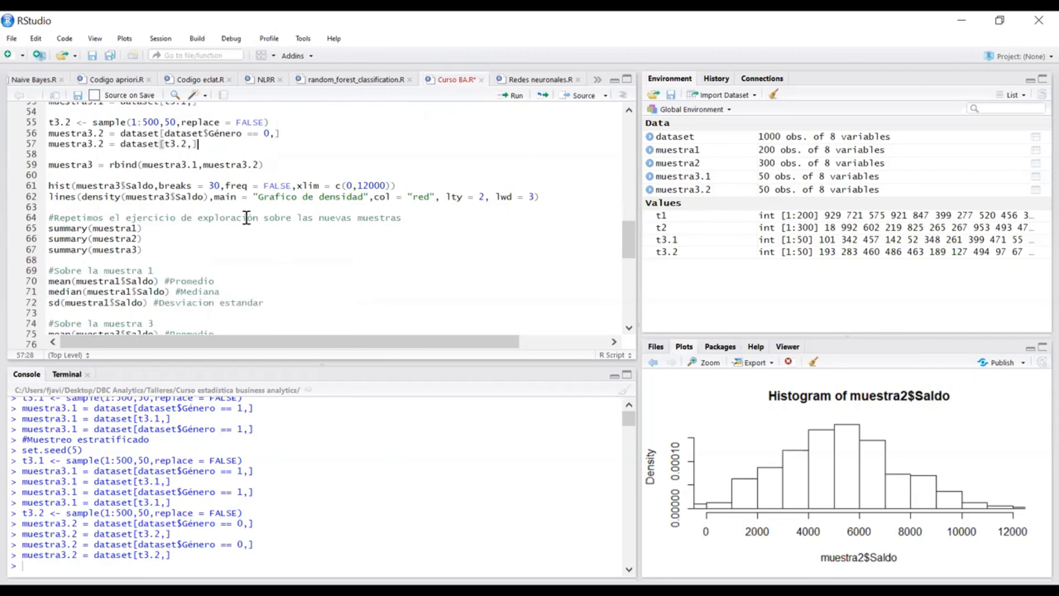
left_click(60, 165)
left_click_drag(138, 165, 109, 166)
left_click(114, 174)
left_click(116, 167)
left_click_drag(110, 165, 116, 165)
left_click(118, 164)
left_click(302, 167)
key("ctrl+Return")
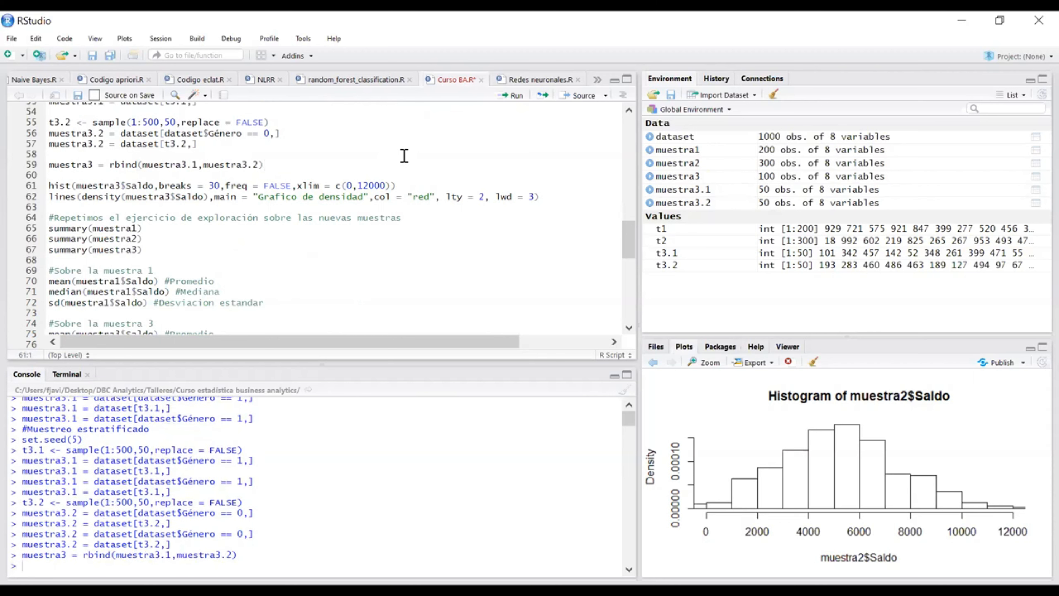
Step: Open the muestra3 data table, look through its rows and close it
left_click(690, 176)
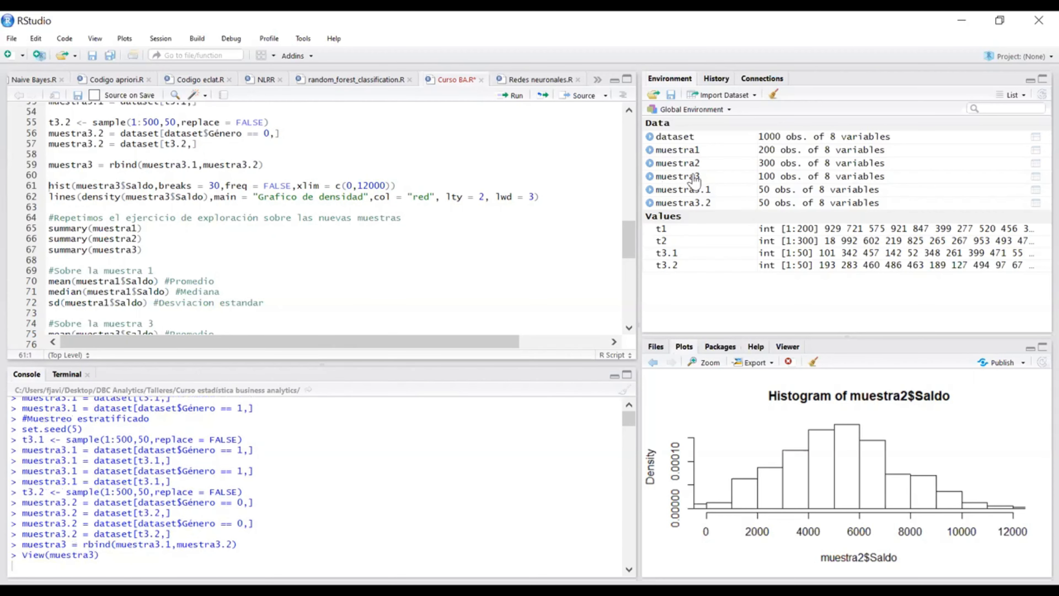
scroll(212, 216, "down", 15)
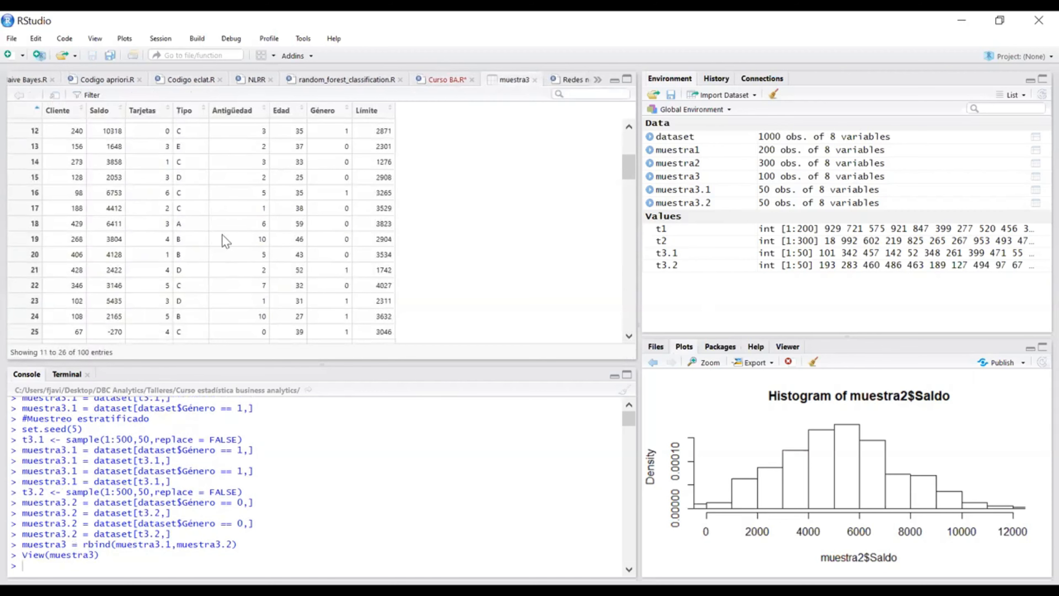
scroll(211, 233, "down", 10)
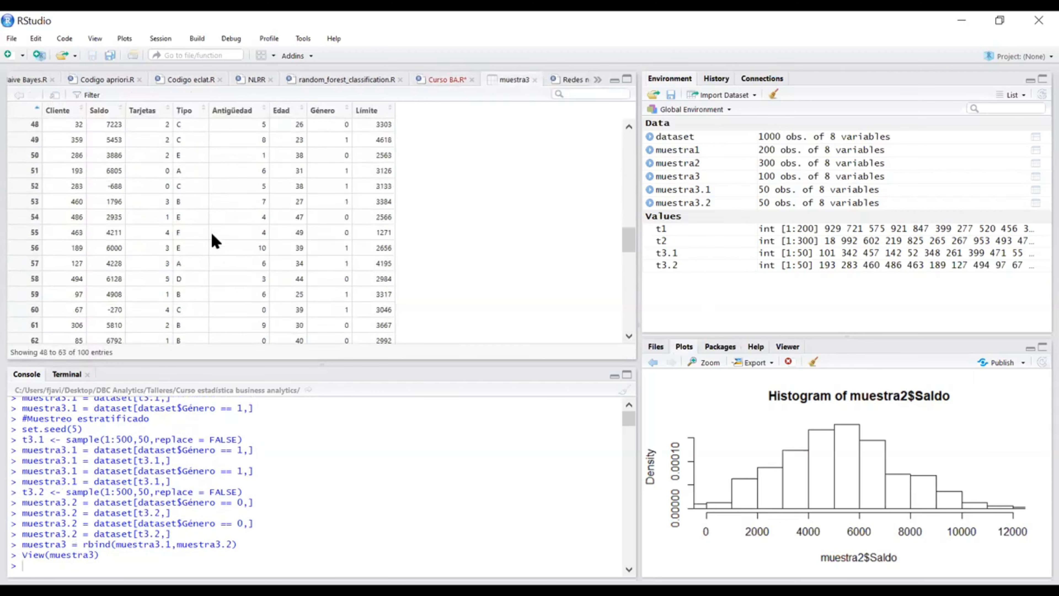
scroll(212, 237, "down", 6)
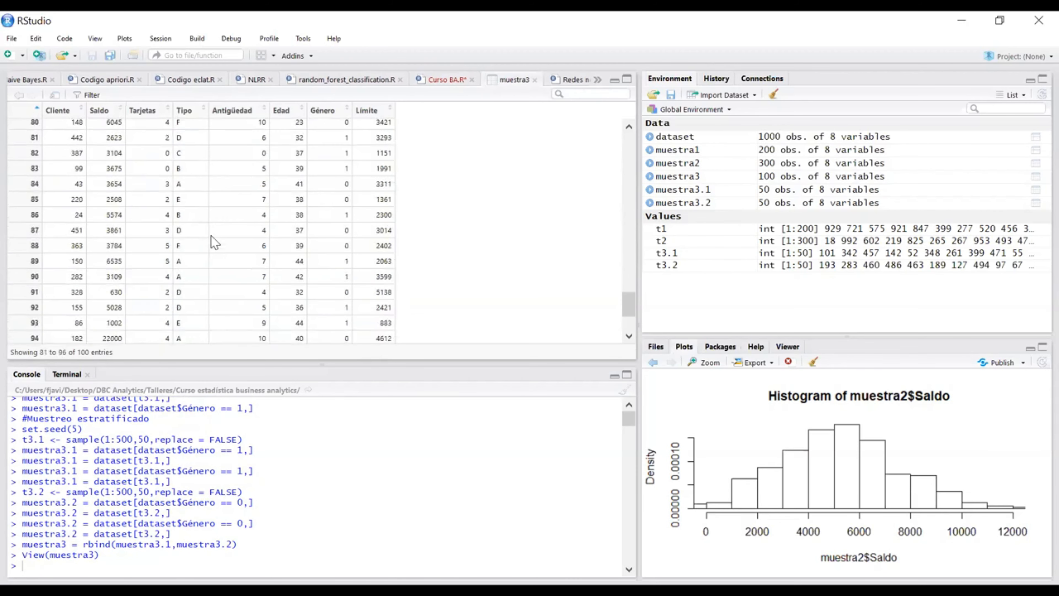
left_click(535, 79)
Step: Change the t3.2 sampling range in the script to 500:1000
scroll(129, 155, "up", 2)
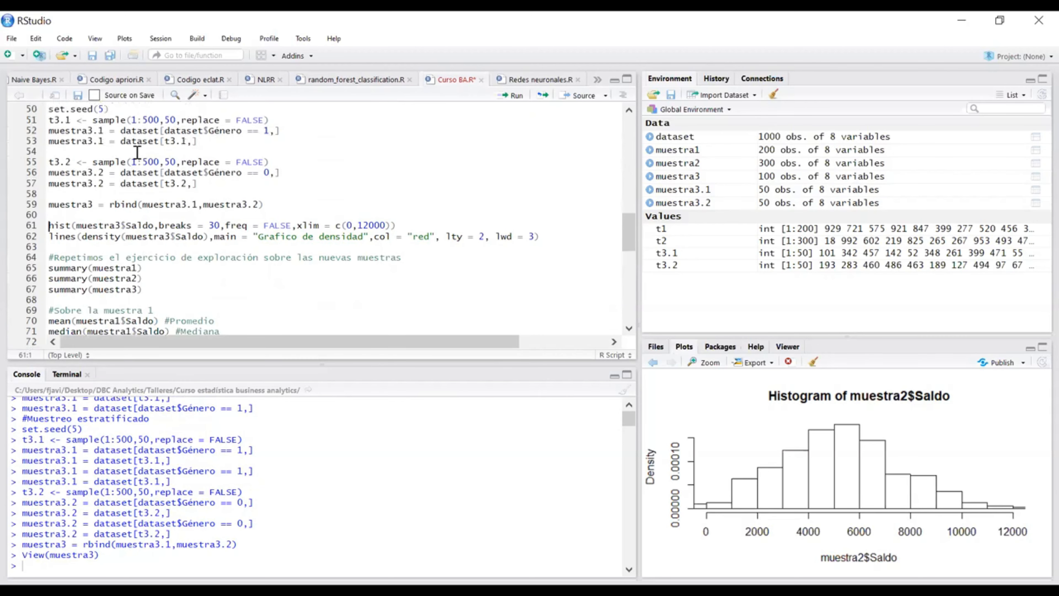
key("BackSpace")
type("500")
left_click(159, 162)
key("BackSpace")
type("10")
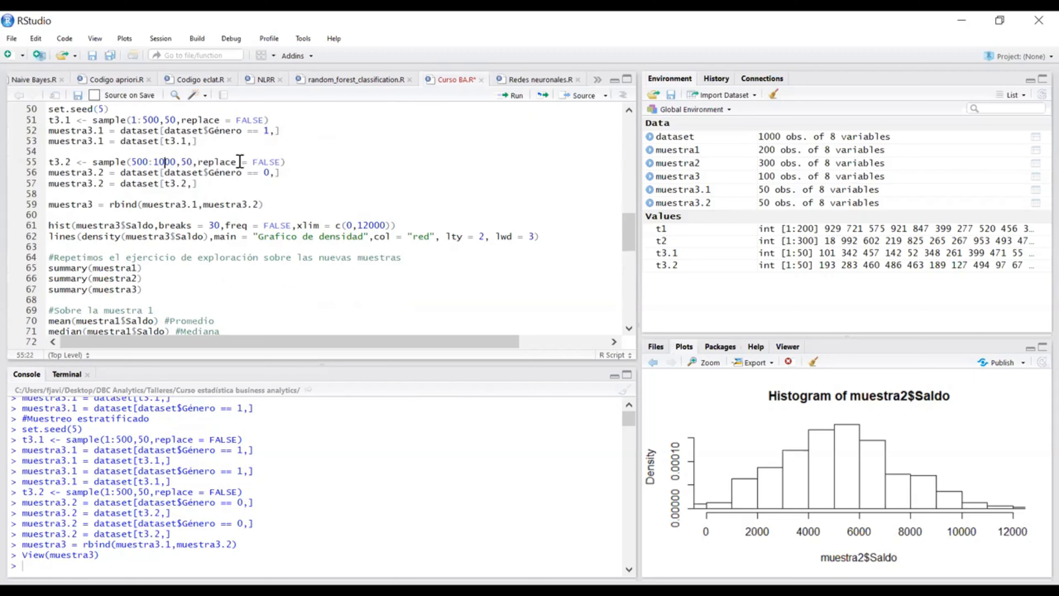
Step: Run the updated t3.2 sample, both muestra3.2 lines and the rbind line to rebuild muestra3
left_click(288, 162)
key("ctrl+Return")
key("ctrl+Return")
key("ctrl+Return")
key("ctrl+Return")
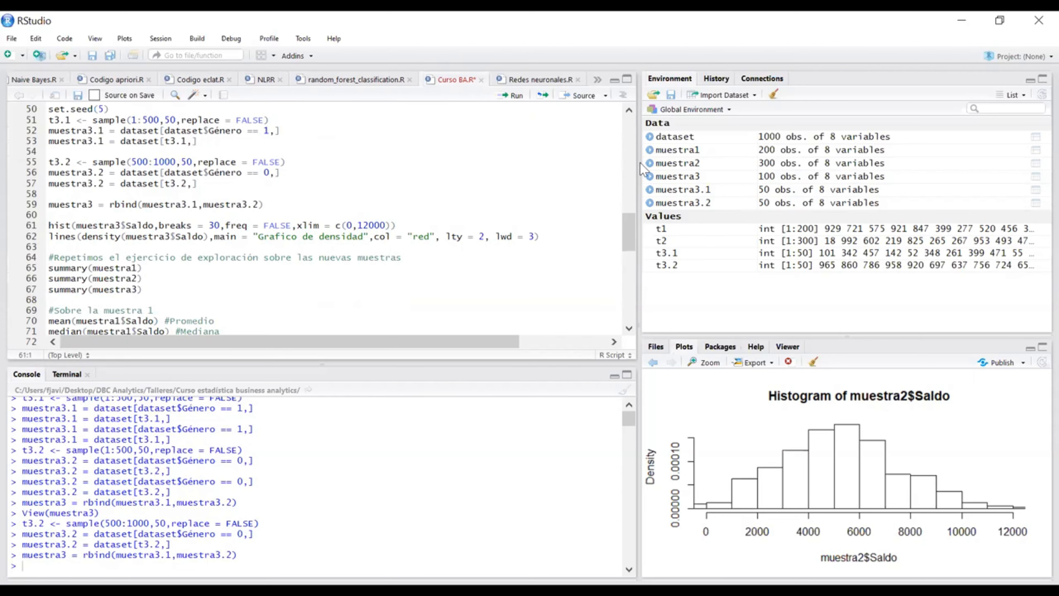
Step: Open the rebuilt muestra3 table and check the Cliente and Género columns, especially from row 51 onward
left_click(725, 175)
scroll(263, 195, "down", 2)
scroll(263, 195, "down", 6)
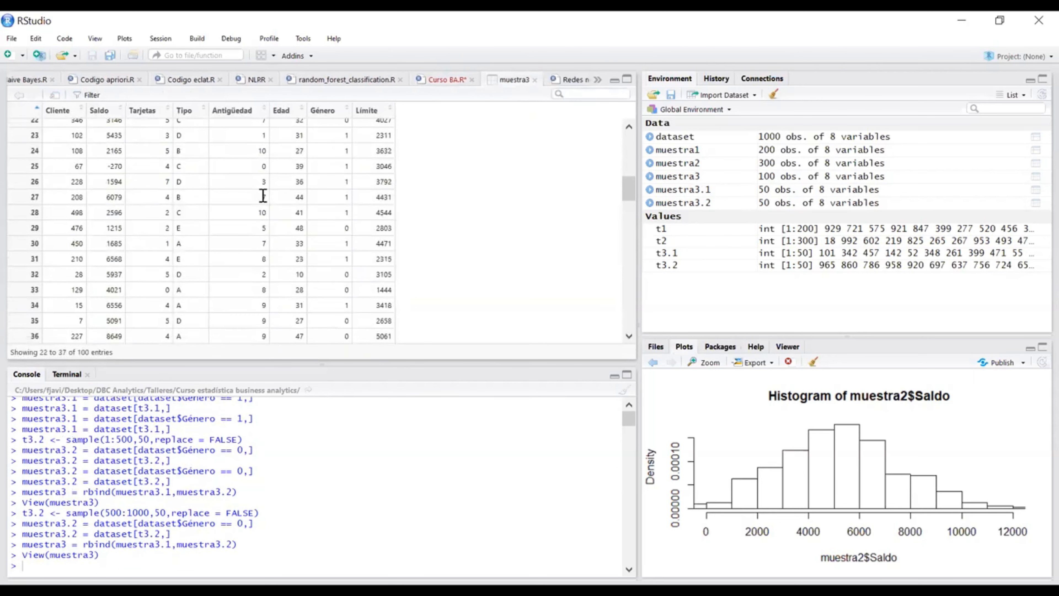
scroll(264, 195, "down", 7)
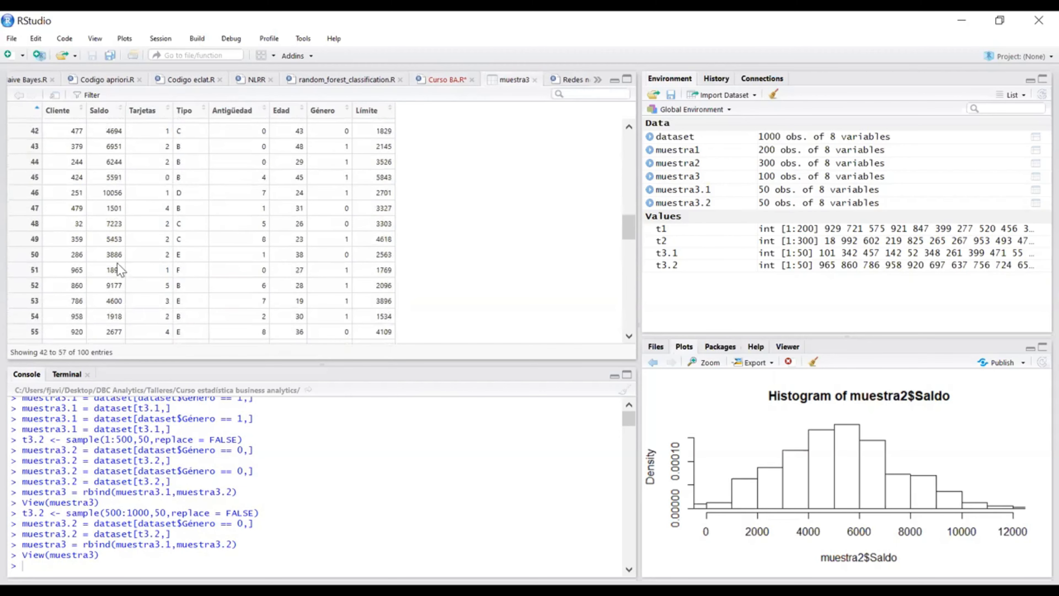
double_click(75, 270)
double_click(78, 285)
double_click(78, 300)
scroll(78, 301, "down", 4)
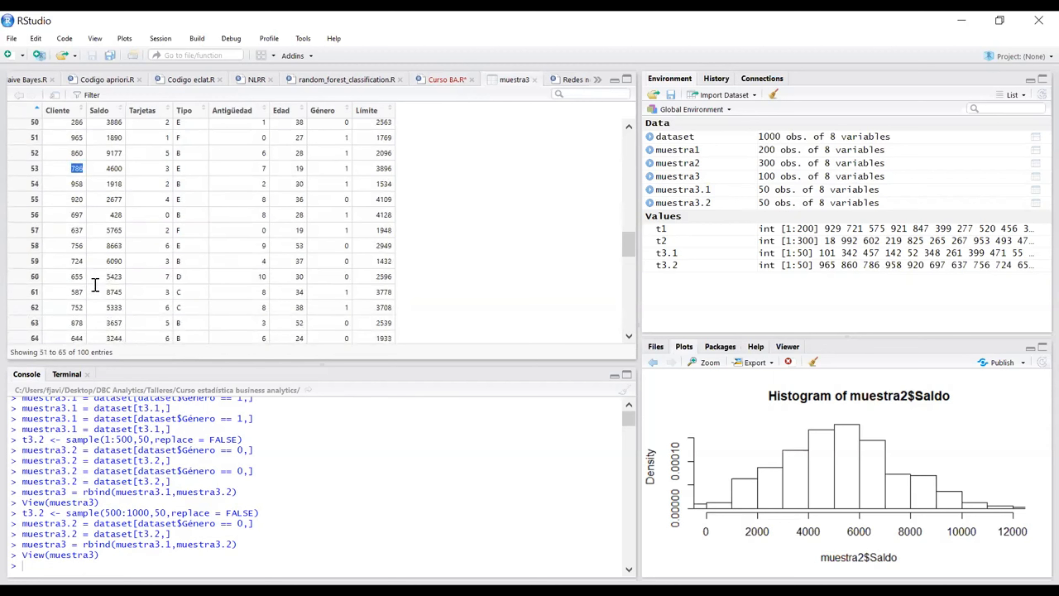
scroll(75, 250, "down", 4)
scroll(350, 238, "down", 3)
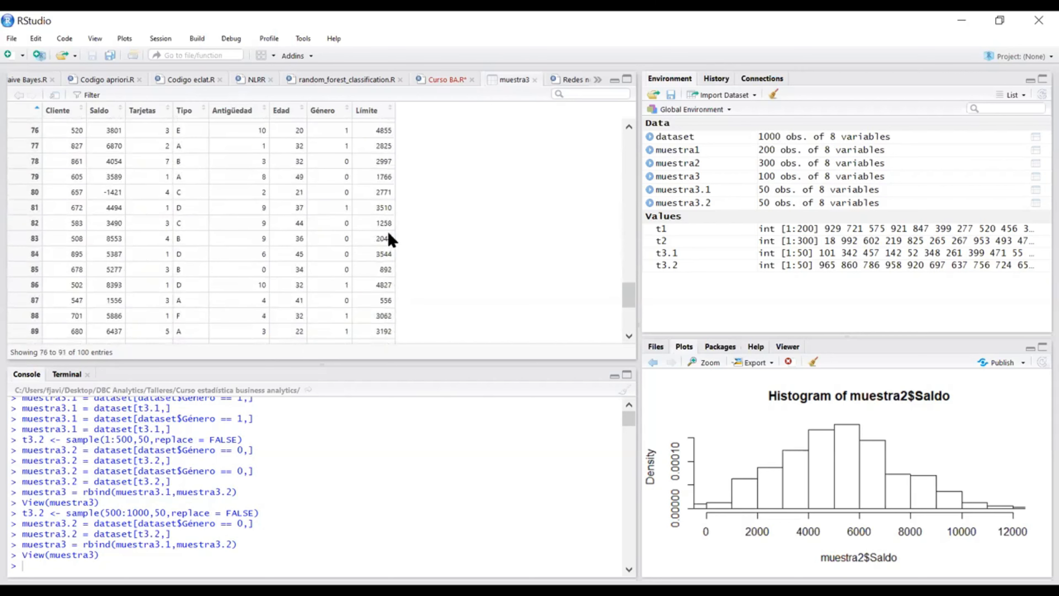
scroll(387, 231, "down", 4)
scroll(448, 242, "up", 4)
scroll(448, 242, "up", 20)
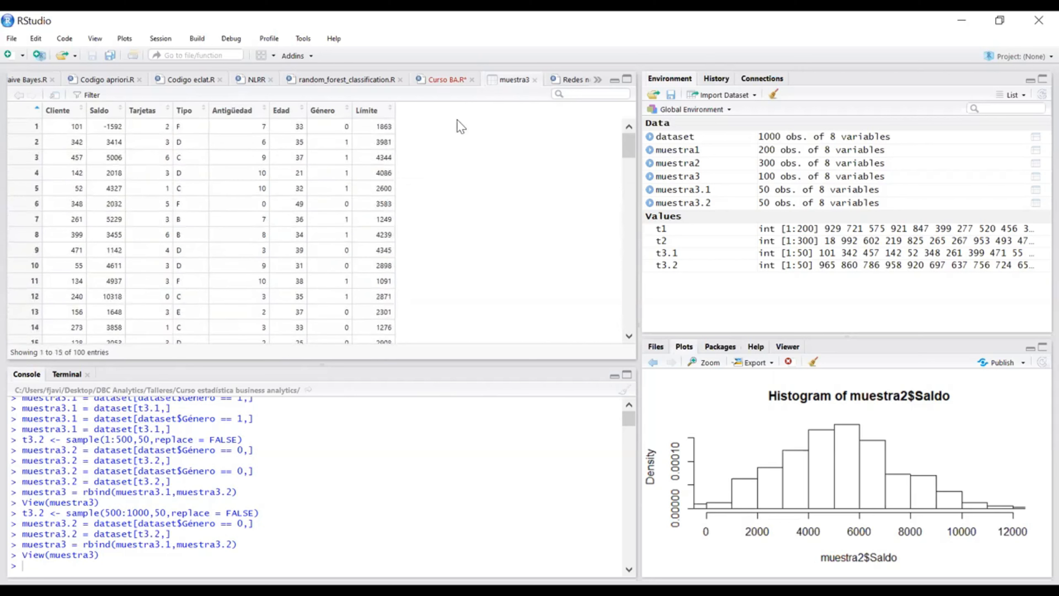
Step: Return to the Curso BA.R script and plot the muestra3$Saldo histogram with 30 breaks and x limits of 0 to 12000
left_click(443, 79)
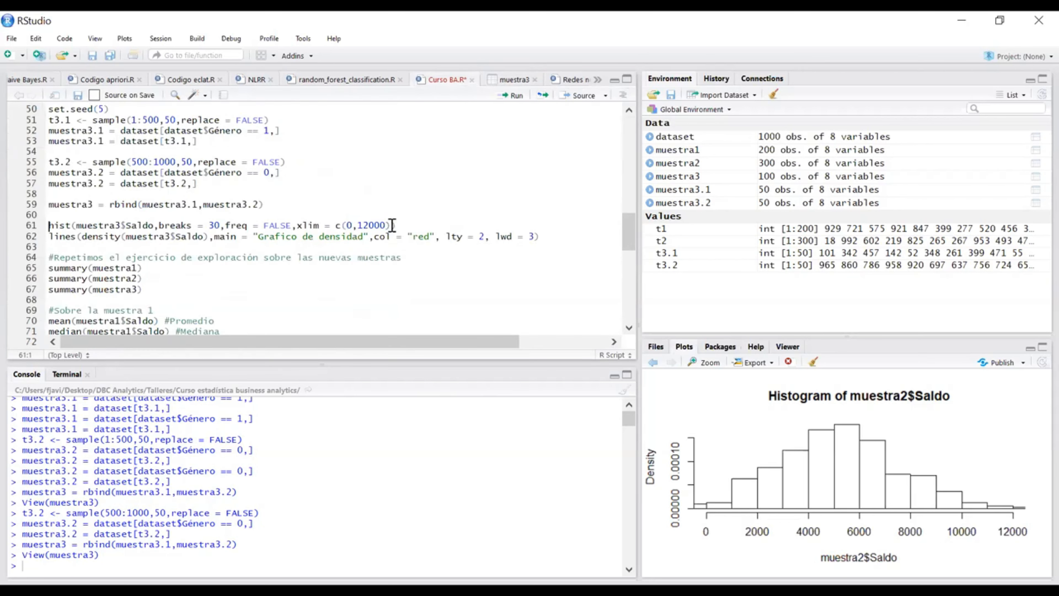
left_click(300, 184)
scroll(301, 184, "up", 2)
scroll(300, 184, "down", 2)
scroll(325, 190, "down", 2)
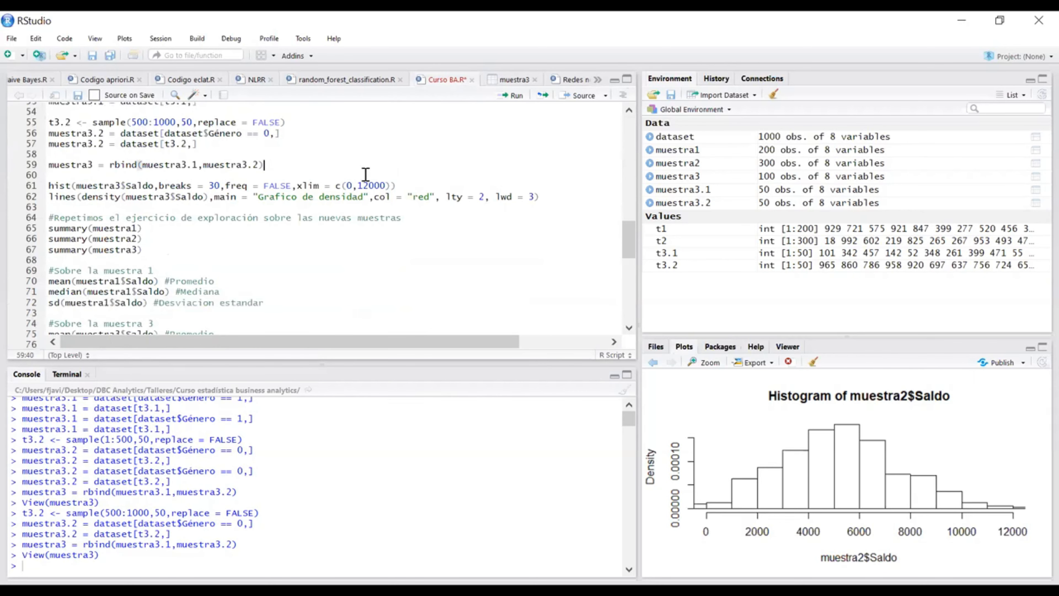
left_click(410, 186)
key("ctrl+Return")
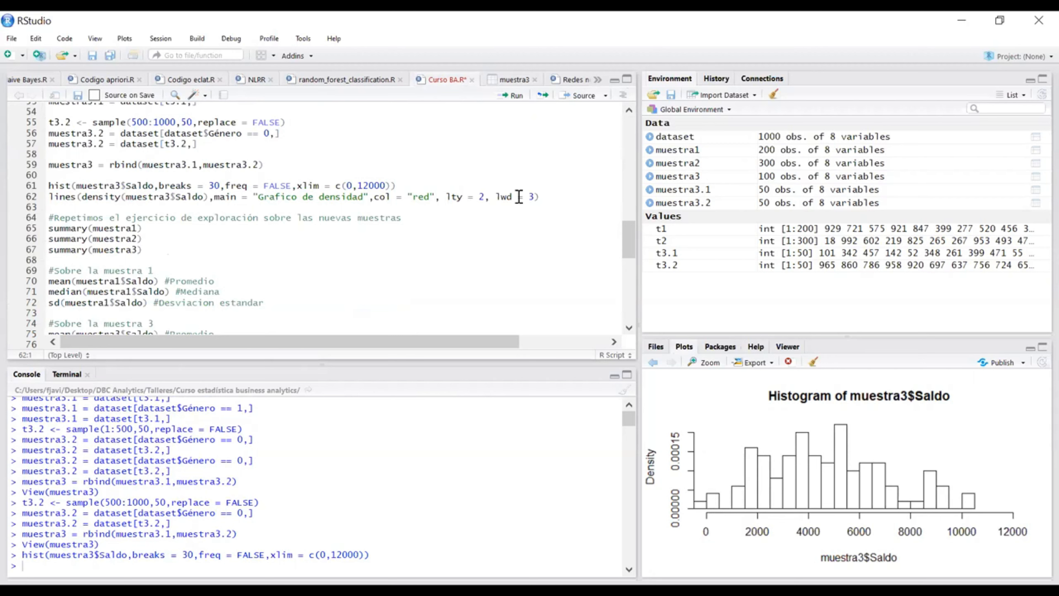
Step: Overlay the red density curve with lty 2 and lwd 3 on the muestra3$Saldo histogram
key("ctrl+Return")
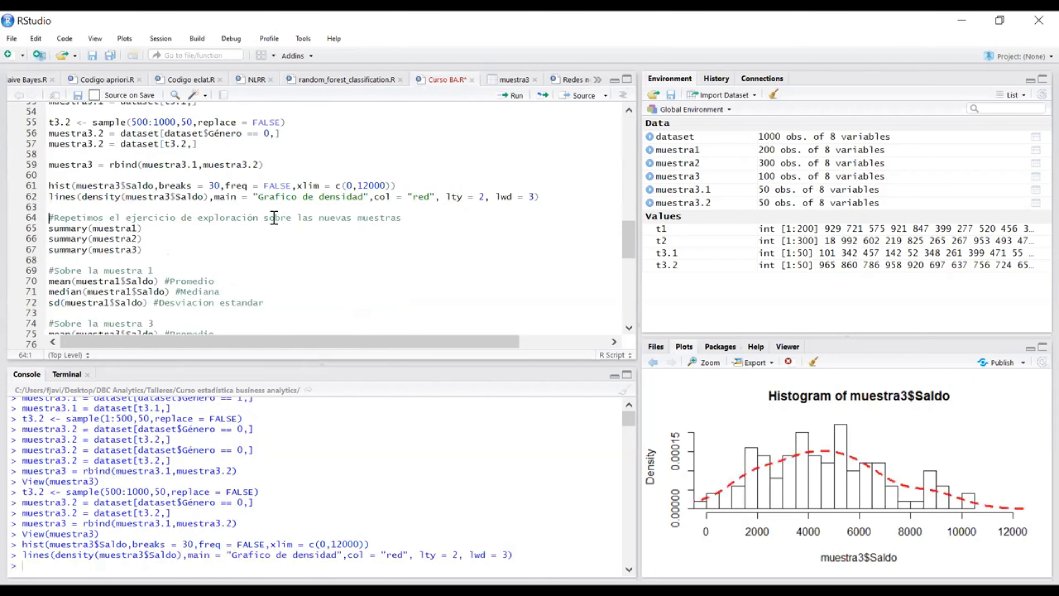
Step: Change the stratified sampling seed in the script to set.seed(6)
scroll(276, 212, "up", 2)
left_click(106, 150)
key("BackSpace")
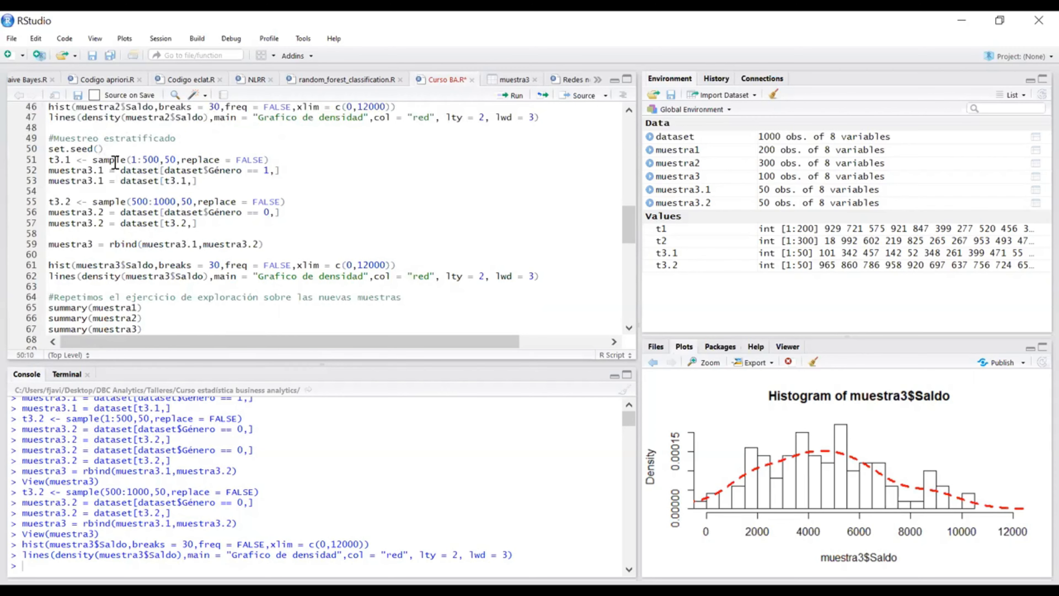
type("6")
Step: Rerun the stratified sampling block with seed 6 and replot the muestra3$Saldo histogram with its density curve
key("ctrl+Return")
key("ctrl+Return")
key("ctrl+Return")
key("ctrl+Return")
key("ctrl+Return")
key("ctrl+Return")
key("ctrl+Return")
key("ctrl+Return")
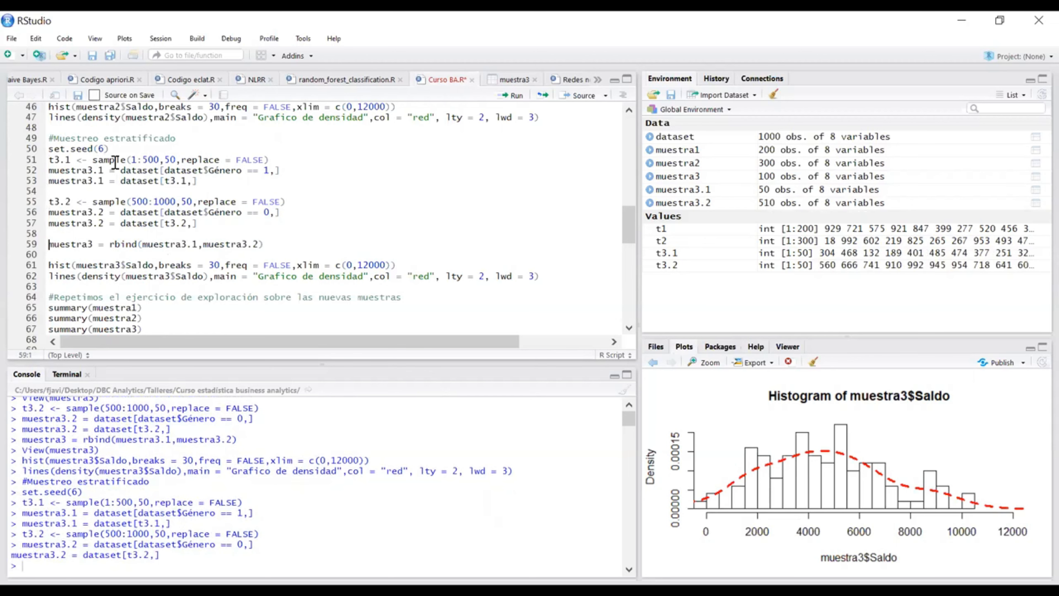
key("ctrl+Return")
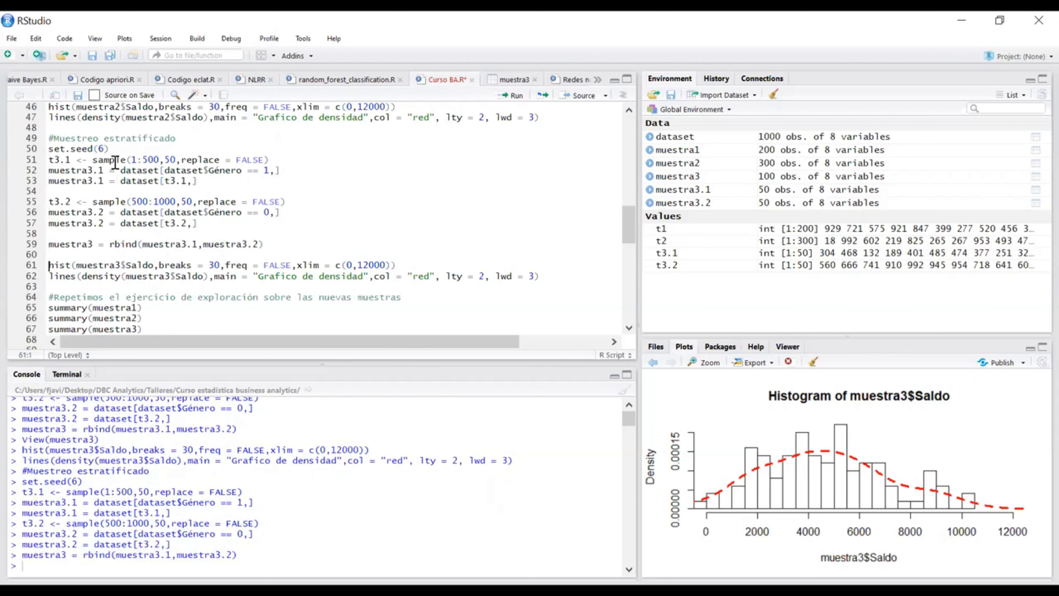
key("ctrl+Return")
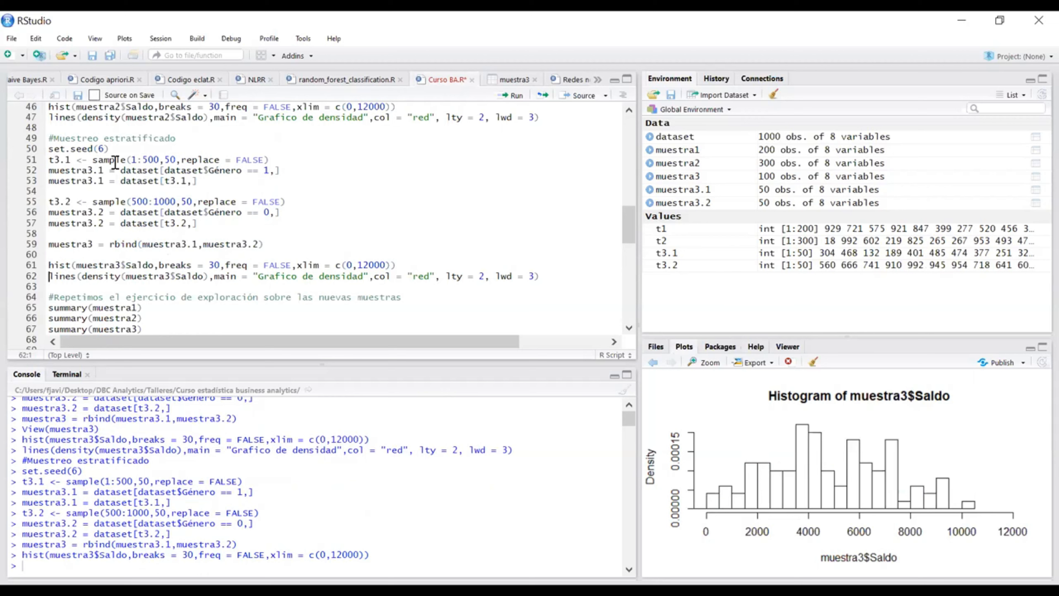
key("ctrl+Return")
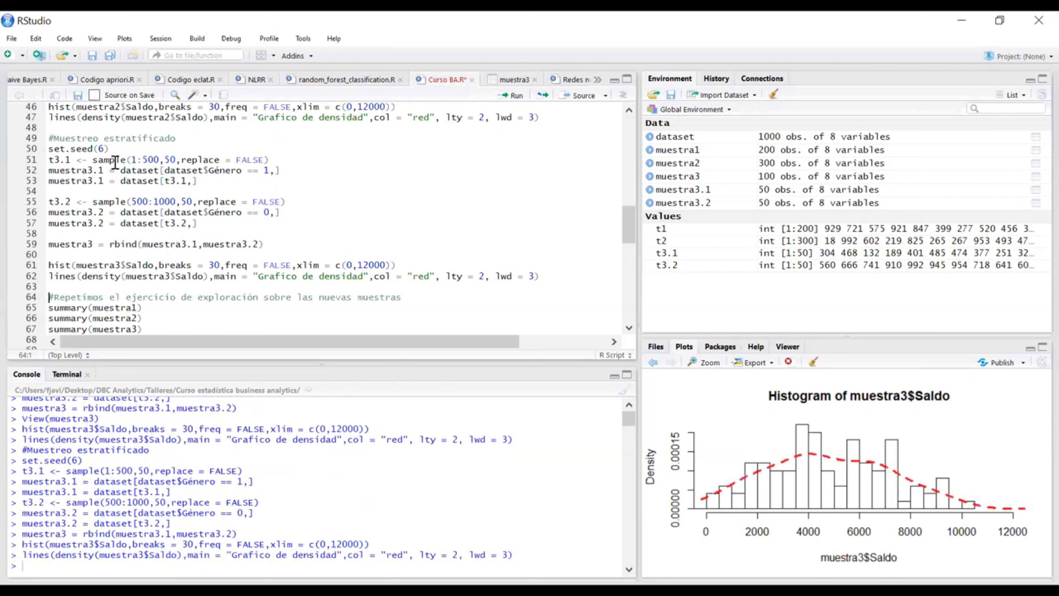
Step: Set the stratified sampling seed to 7 and both the t3.1 and t3.2 sample sizes to 70
double_click(103, 149)
type("7")
left_click(172, 158)
key("BackSpace")
type("7")
left_click(188, 202)
key("BackSpace")
type("7")
Step: Rerun the stratified sampling block with size 70 per group and redraw the muestra3$Saldo histogram and density curve
left_click(219, 160)
left_click(221, 150)
key("ctrl+Return")
key("ctrl+Return")
key("ctrl+Return")
key("ctrl+Return")
key("ctrl+Return")
key("ctrl+Return")
key("ctrl+Return")
key("ctrl+Return")
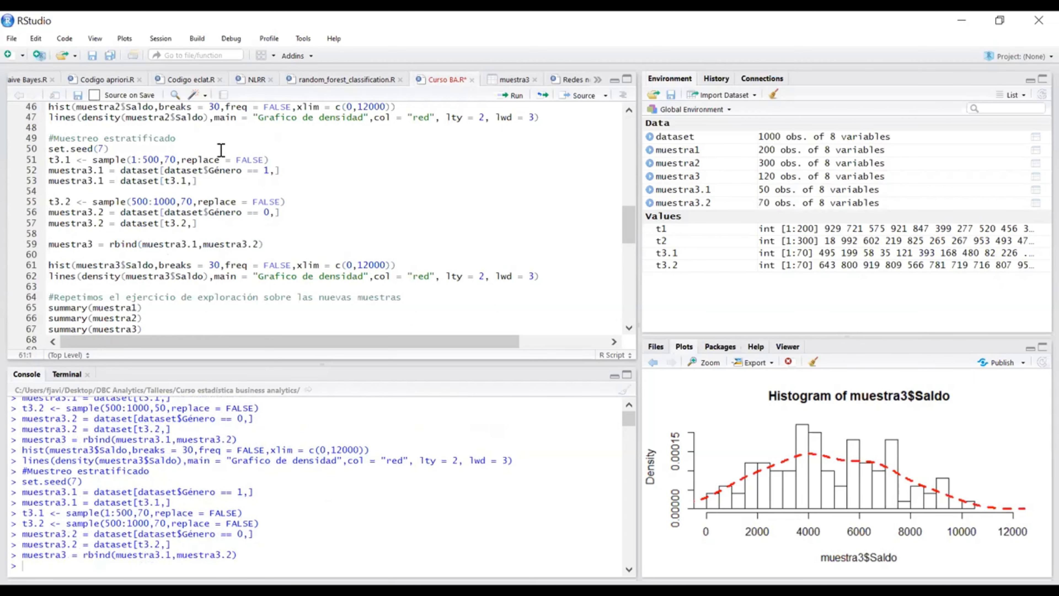
key("ctrl+Return")
key("ctrl+Return")
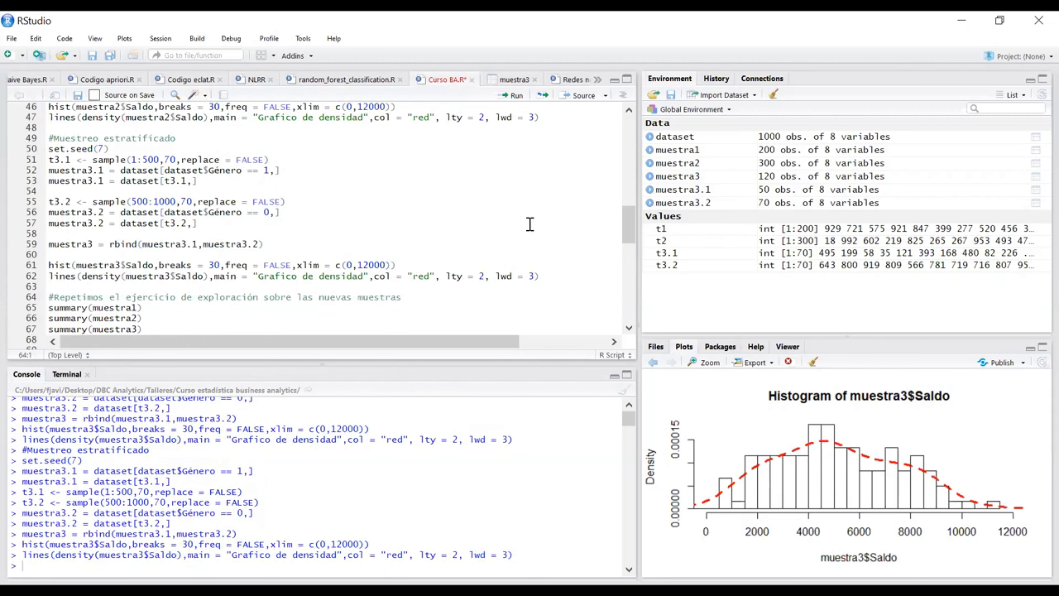
Step: Set the sample sizes of t3.1 and t3.2 to 100 each
left_click(171, 160)
key("BackSpace")
type("10")
left_click(188, 204)
key("BackSpace")
type("10")
Step: Run the stratified block from set.seed(7) with 100 records per group, rebuilding muestra3 and its Saldo histogram with density curve
left_click(287, 148)
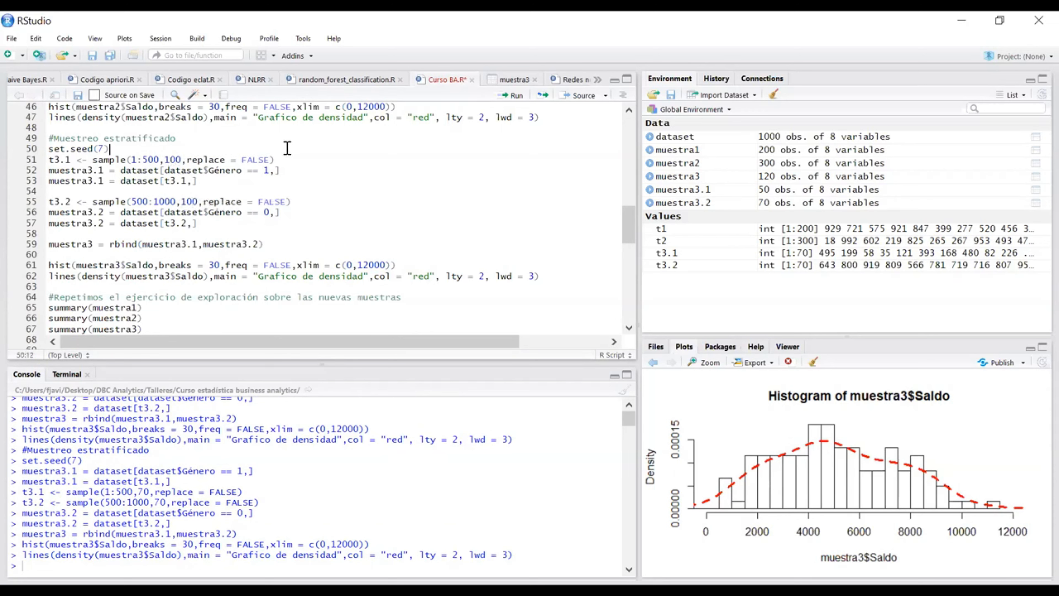
key("ctrl+Return")
key("ctrl+Return")
key("ctrl+Return")
key("ctrl+Return")
key("ctrl+Return")
key("ctrl+Return")
key("ctrl+Return")
key("ctrl+Return")
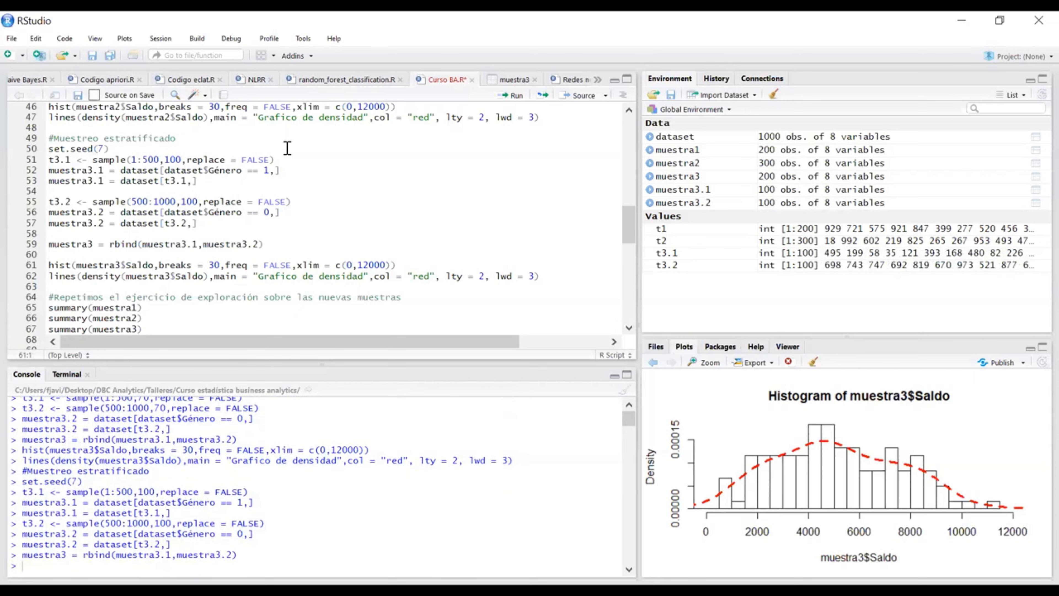
key("ctrl+Return")
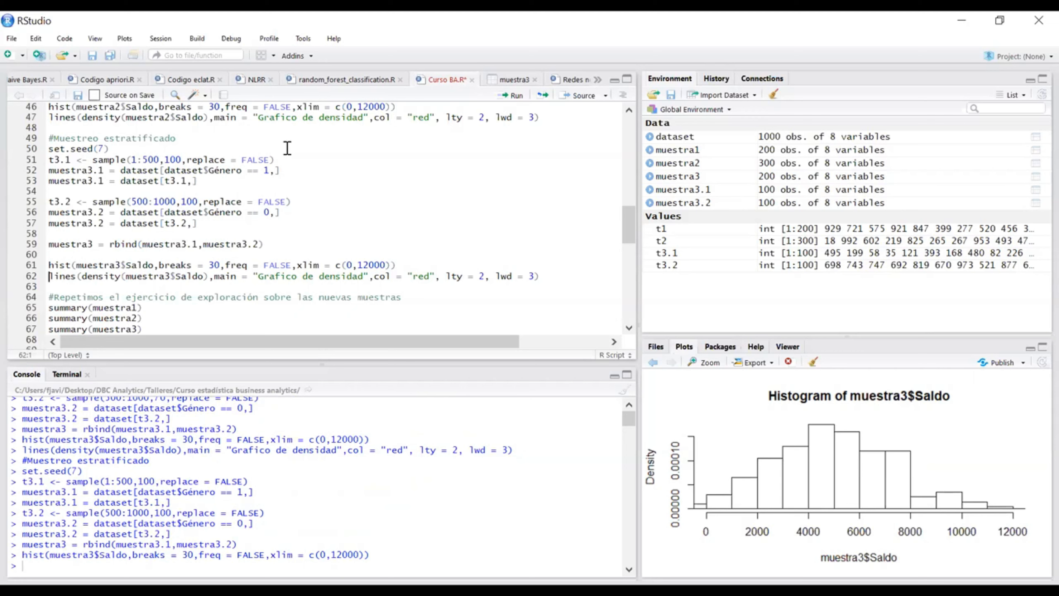
key("ctrl+Return")
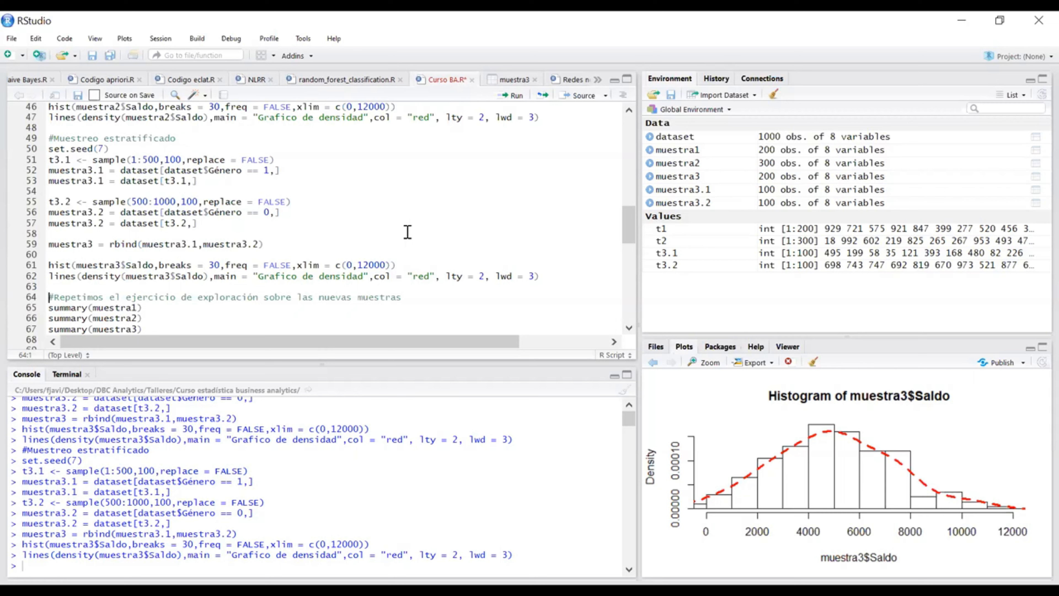
Step: Run the summaries of muestra1 and muestra2 in the section that repeats the exploration on the new samples
scroll(424, 236, "down", 3)
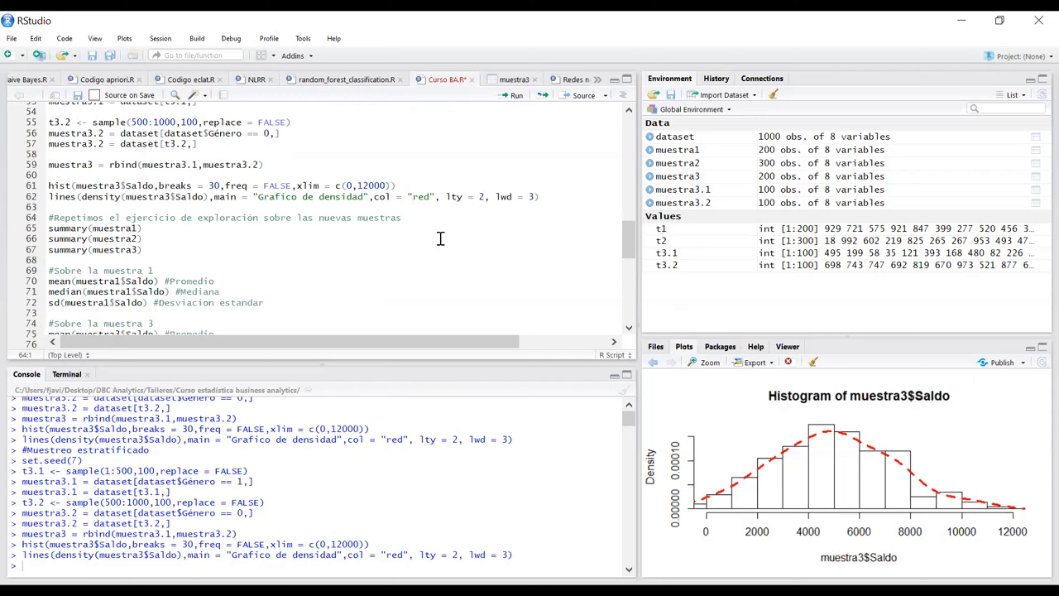
left_click(442, 230)
key("ctrl+Return")
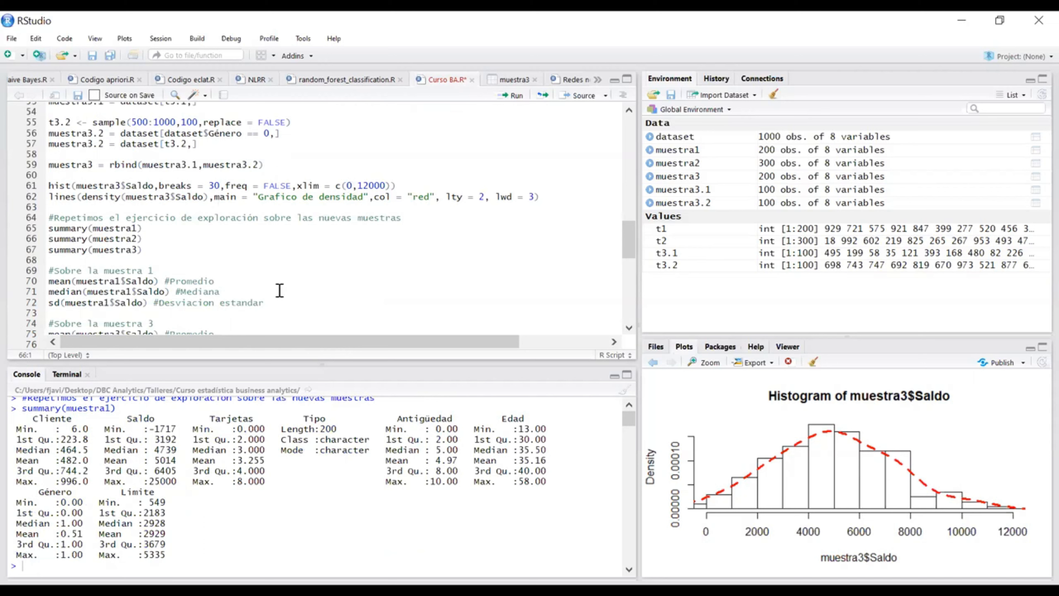
key("ctrl+Return")
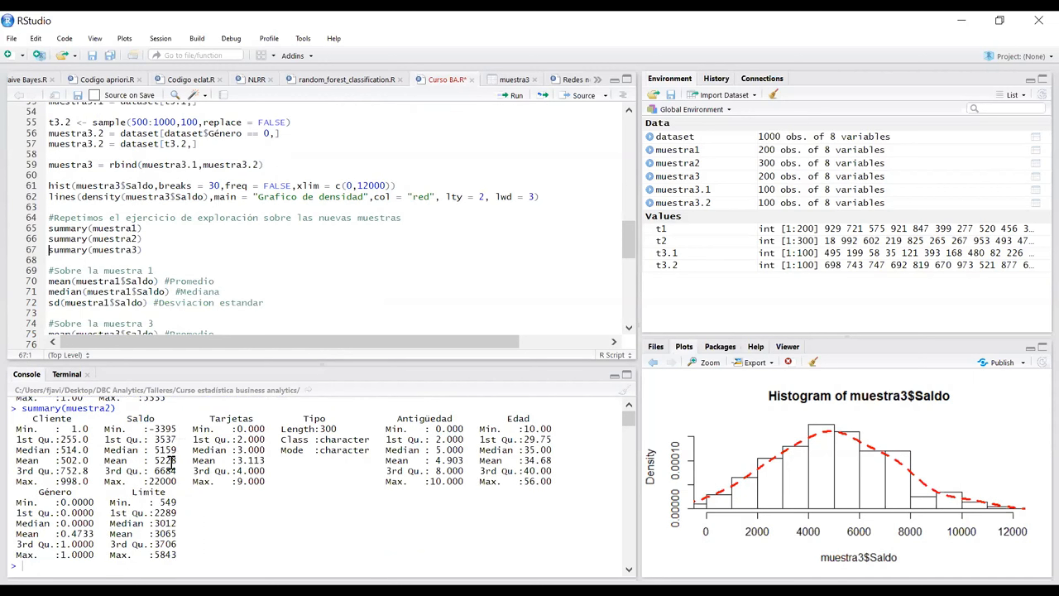
Step: Examine the Saldo maximum, median, mean and minimum in the muestra2 summary output
double_click(163, 481)
left_click(185, 483)
left_click_drag(179, 483, 149, 481)
left_click(181, 484)
left_click_drag(155, 450, 175, 464)
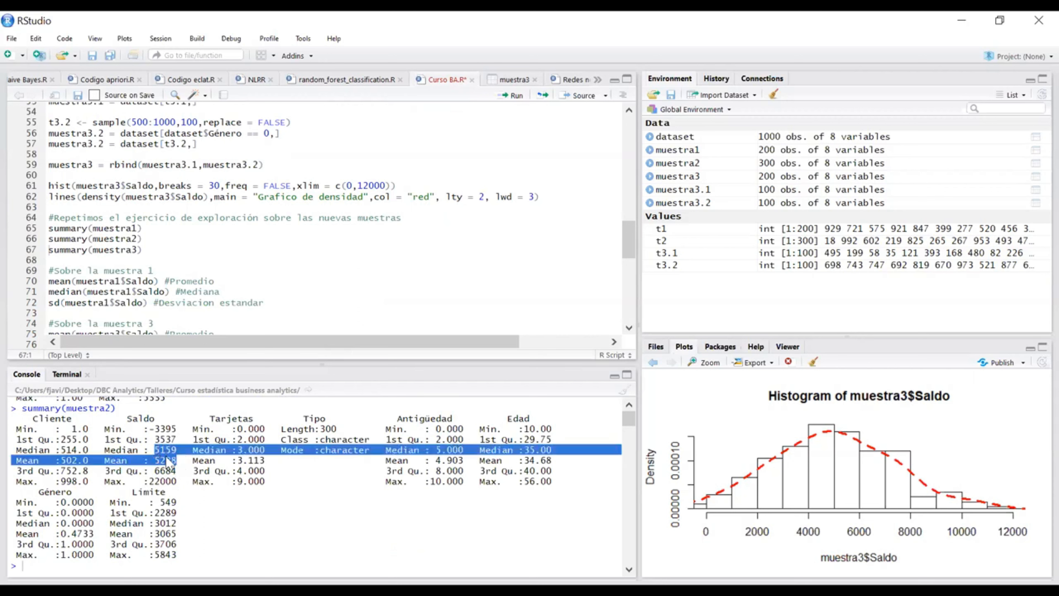
left_click(176, 459)
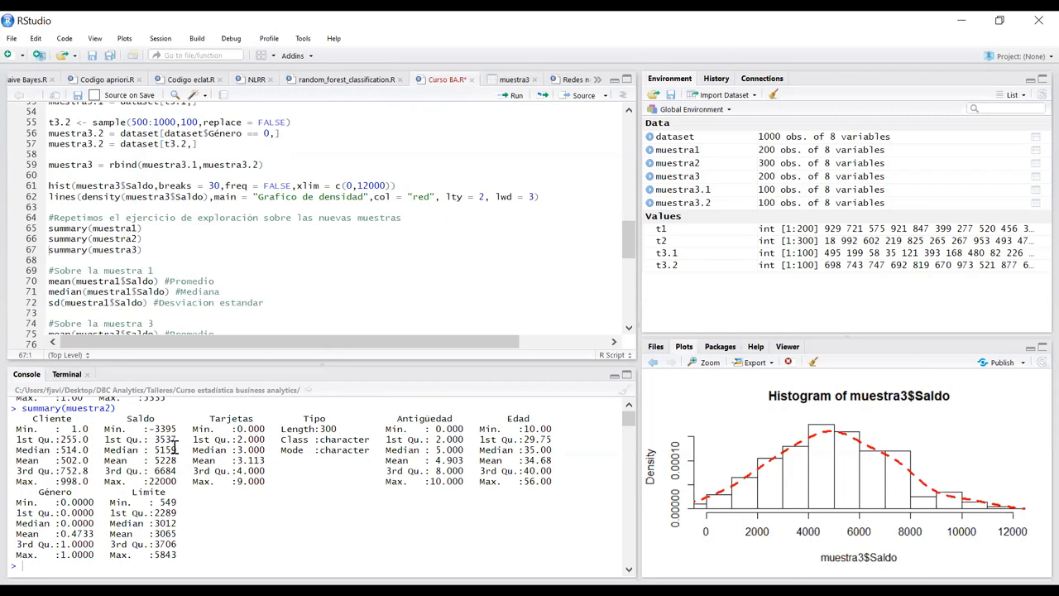
left_click_drag(177, 428, 149, 429)
left_click(179, 438)
left_click_drag(177, 429, 149, 429)
left_click(174, 458)
Step: Calculate the mean and median of muestra1$Saldo from the script's muestra 1 section
left_click(168, 250)
scroll(200, 257, "down", 2)
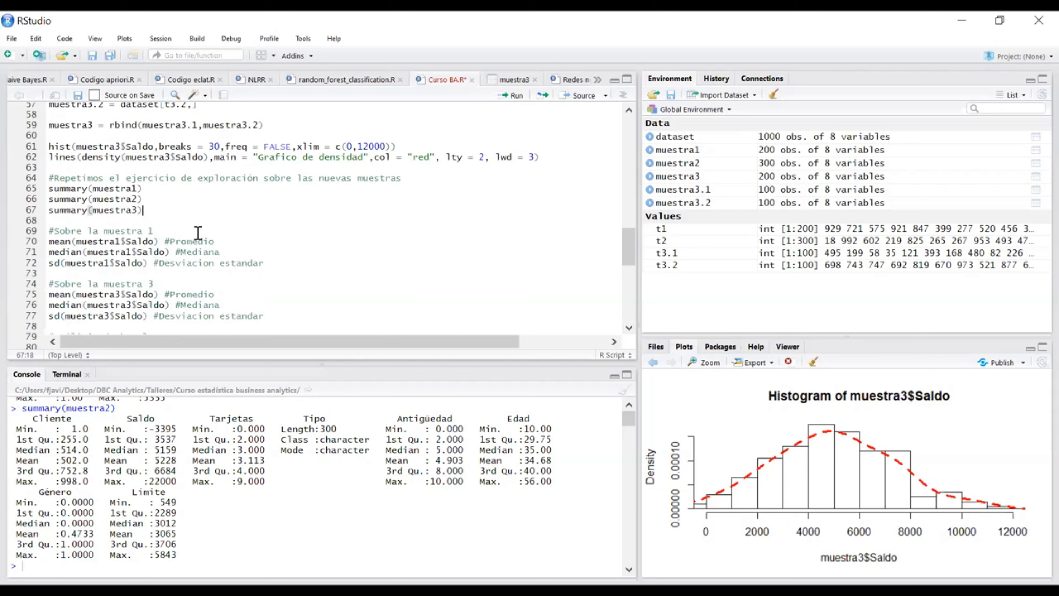
scroll(246, 223, "down", 4)
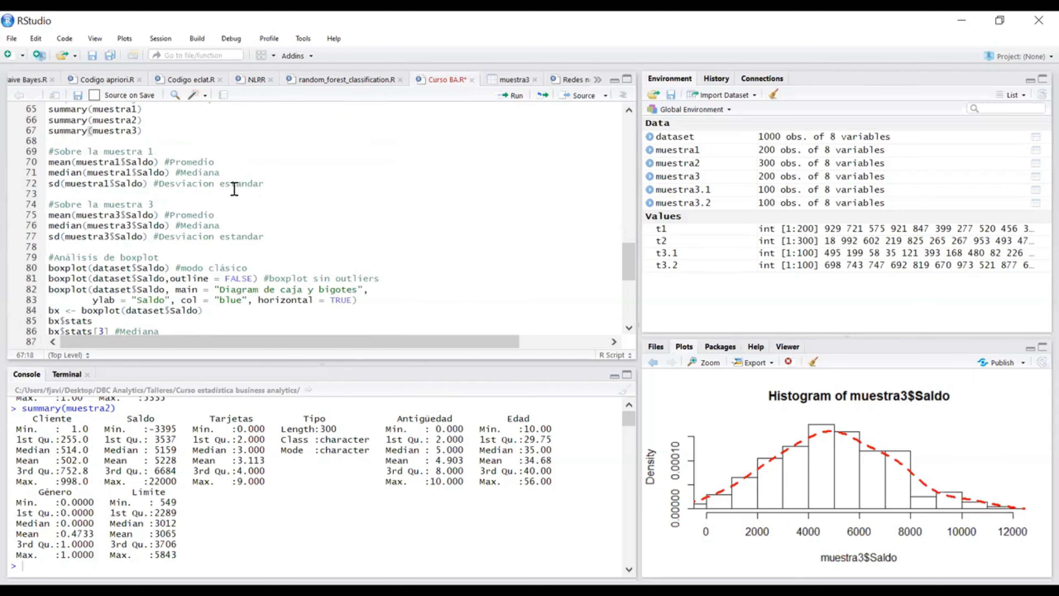
scroll(237, 189, "down", 2)
scroll(201, 180, "up", 2)
left_click(232, 162)
key("ctrl+Return")
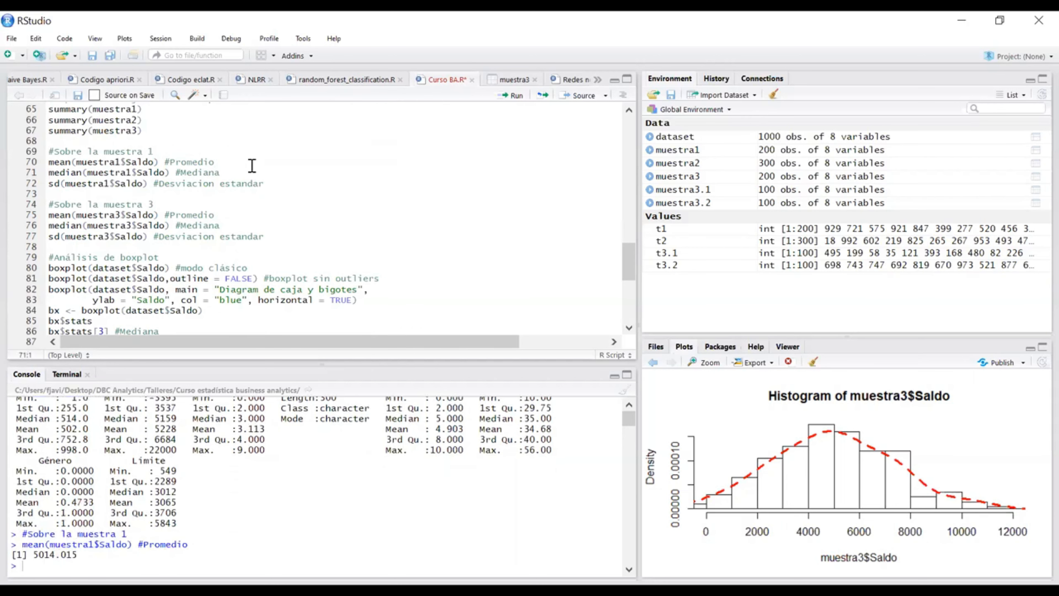
key("ctrl+Return")
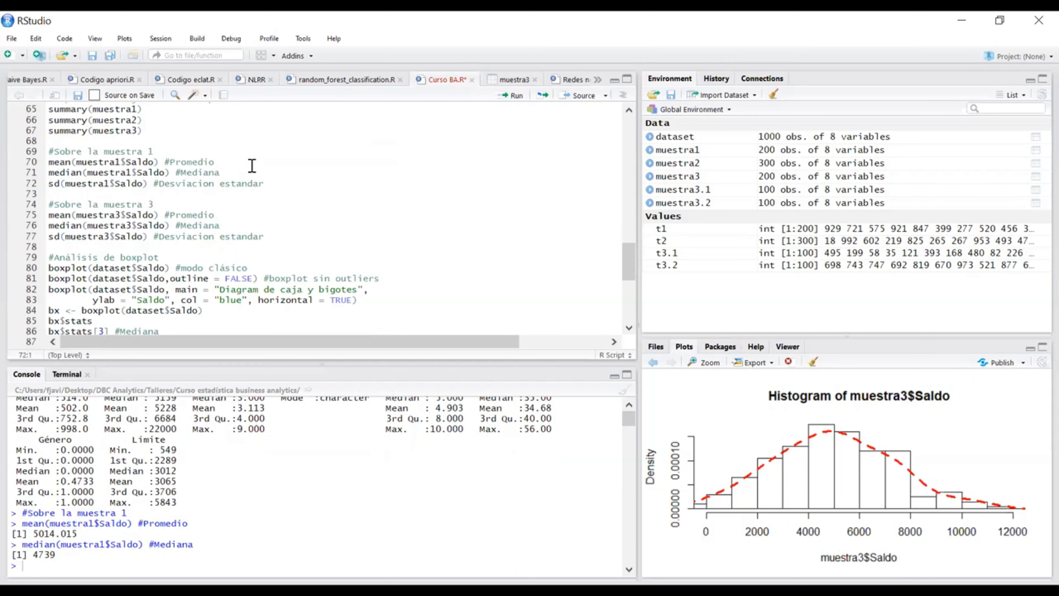
Step: Check the earlier console output and calculate the standard deviation of muestra1$Saldo
scroll(277, 485, "up", 1)
scroll(277, 485, "up", 1)
left_click_drag(182, 442, 117, 442)
left_click(186, 505)
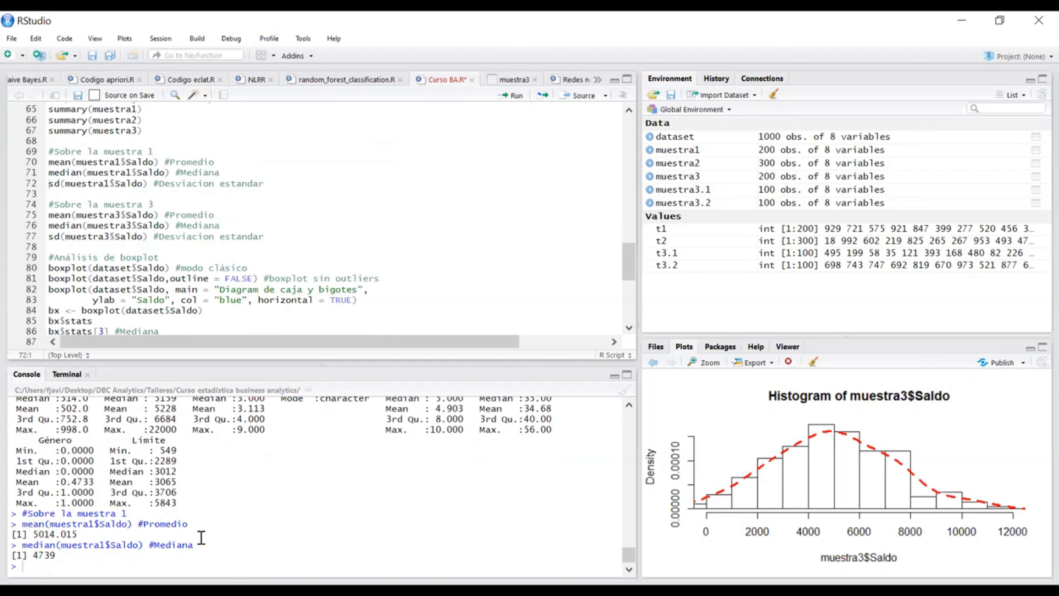
left_click(267, 184)
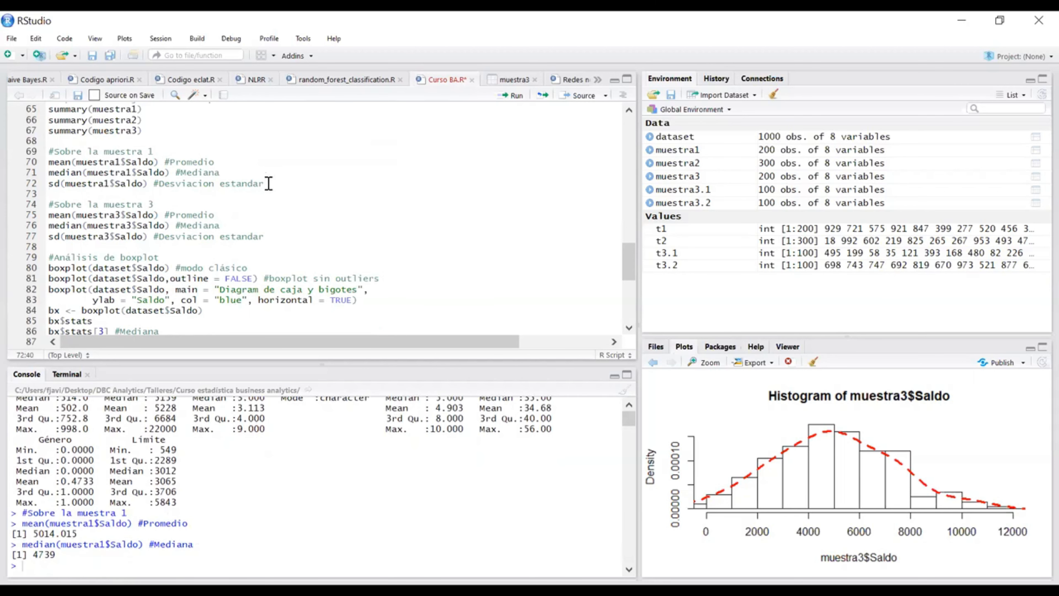
key("ctrl+Return")
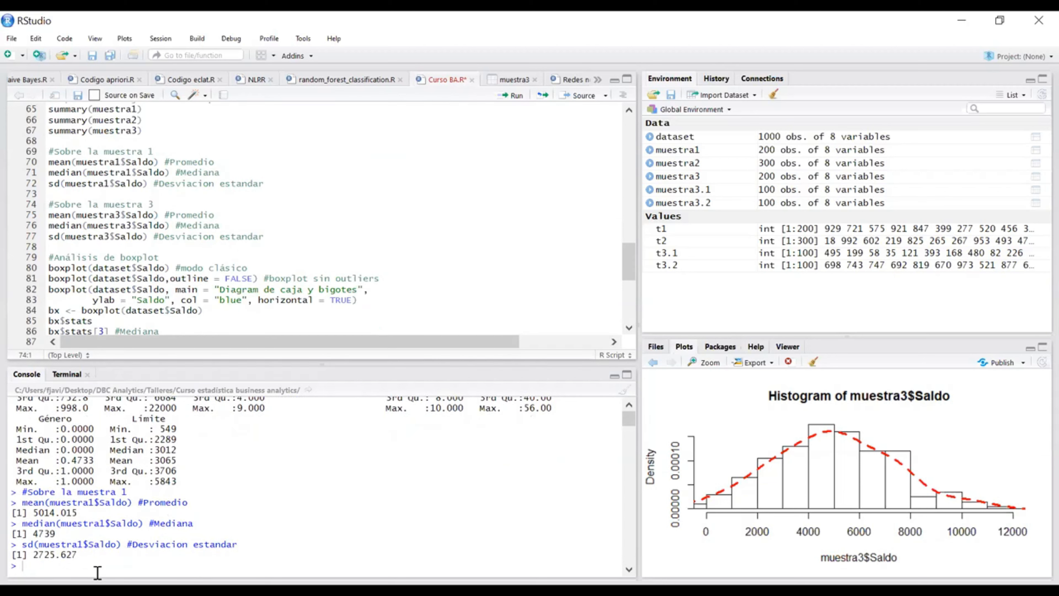
Step: Calculate the mean, median and standard deviation of muestra3$Saldo
left_click(232, 214)
key("ctrl+Return")
key("ctrl+Return")
key("ctrl+Return")
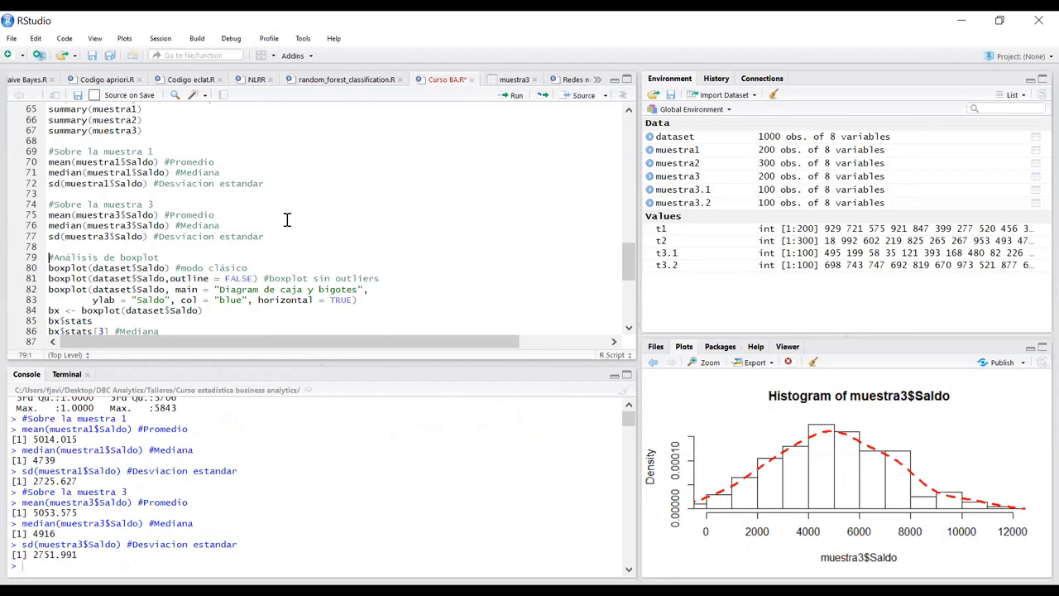
Step: Switch to the presentation to review the slide on stratified random sampling, and advance the slideshow
scroll(272, 216, "down", 2)
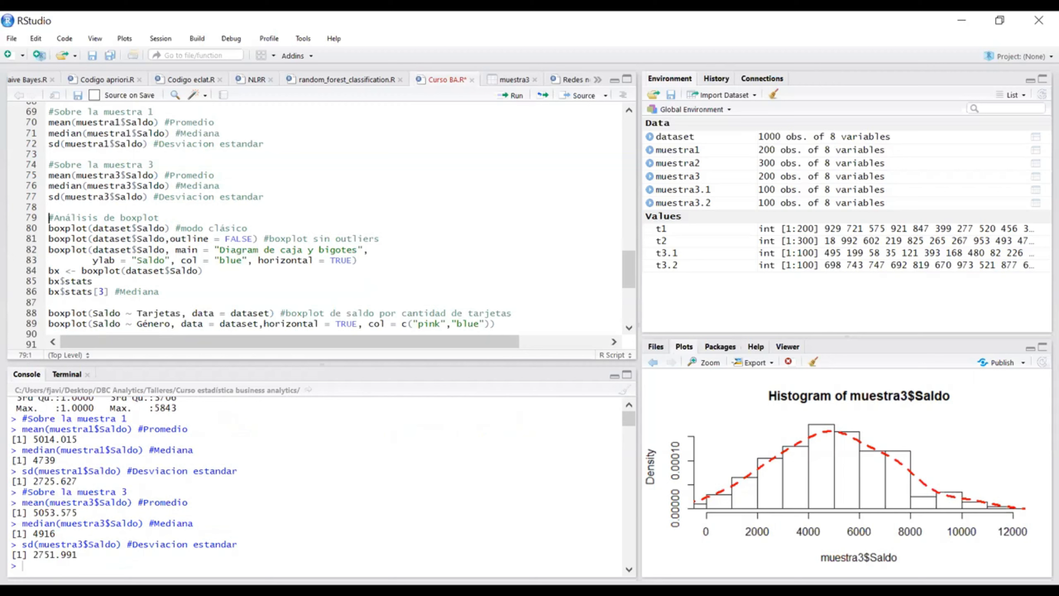
key("alt+Tab")
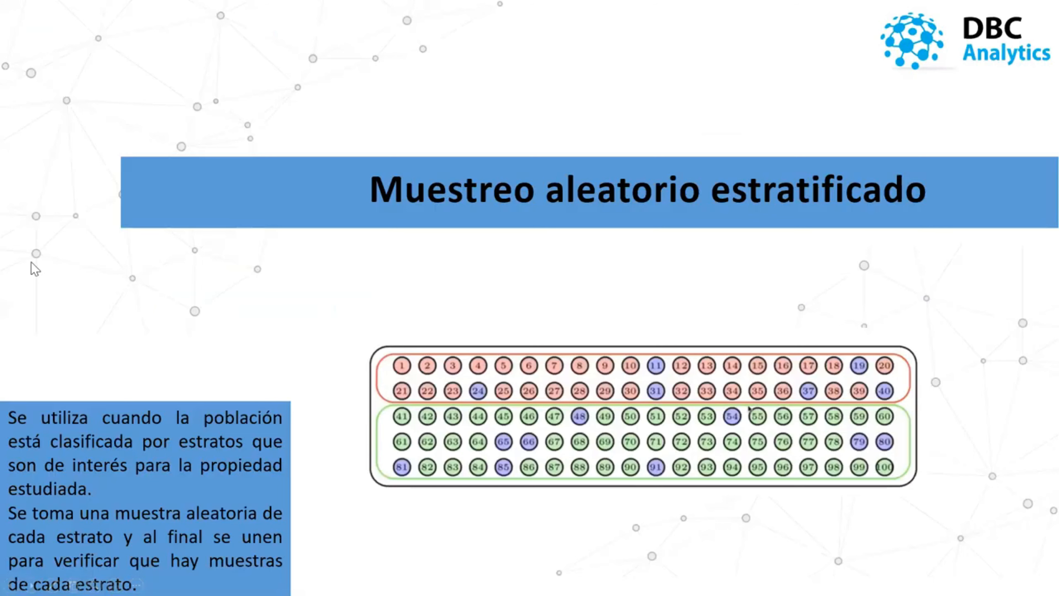
key("Right")
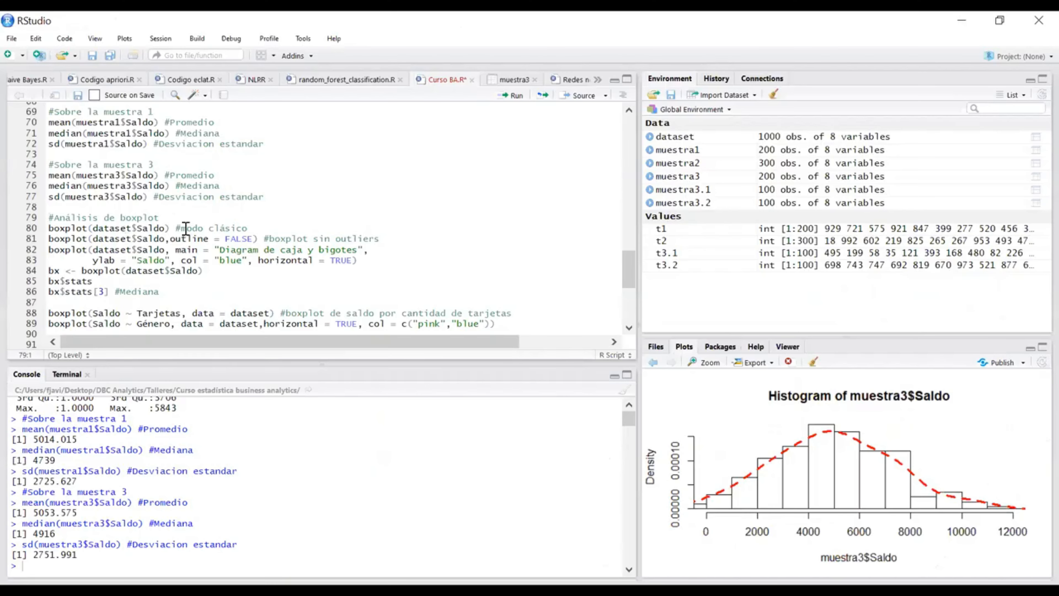
Step: Return to the stratified sampling section of the R script and examine the t3.2 sample size and muestra3.2 lines
scroll(189, 229, "up", 3)
scroll(189, 227, "up", 3)
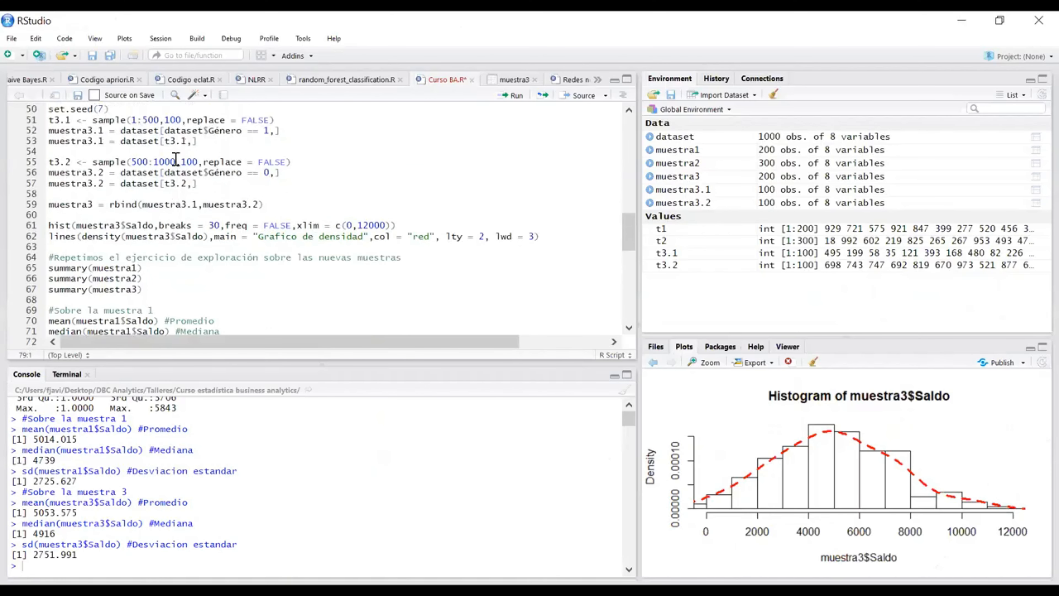
left_click(197, 164)
double_click(184, 161)
scroll(205, 182, "up", 1)
left_click(209, 224)
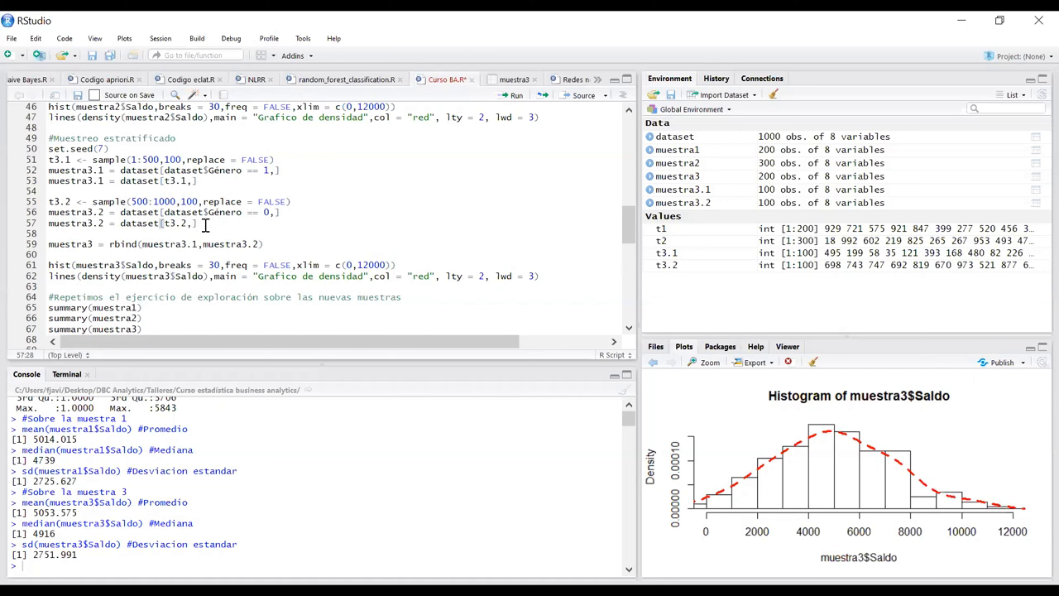
left_click(196, 201)
double_click(194, 201)
key("Right")
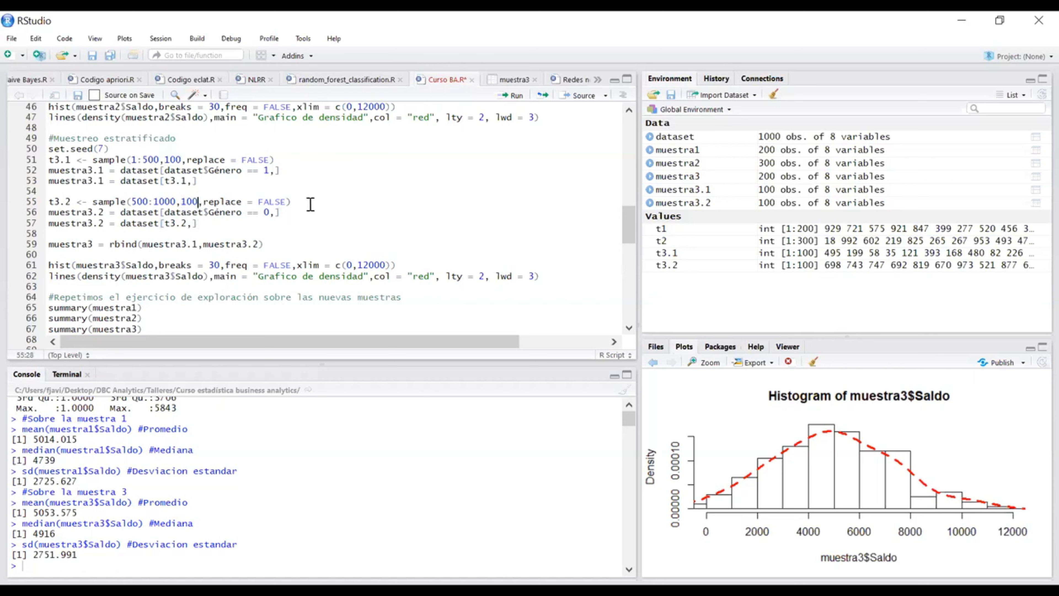
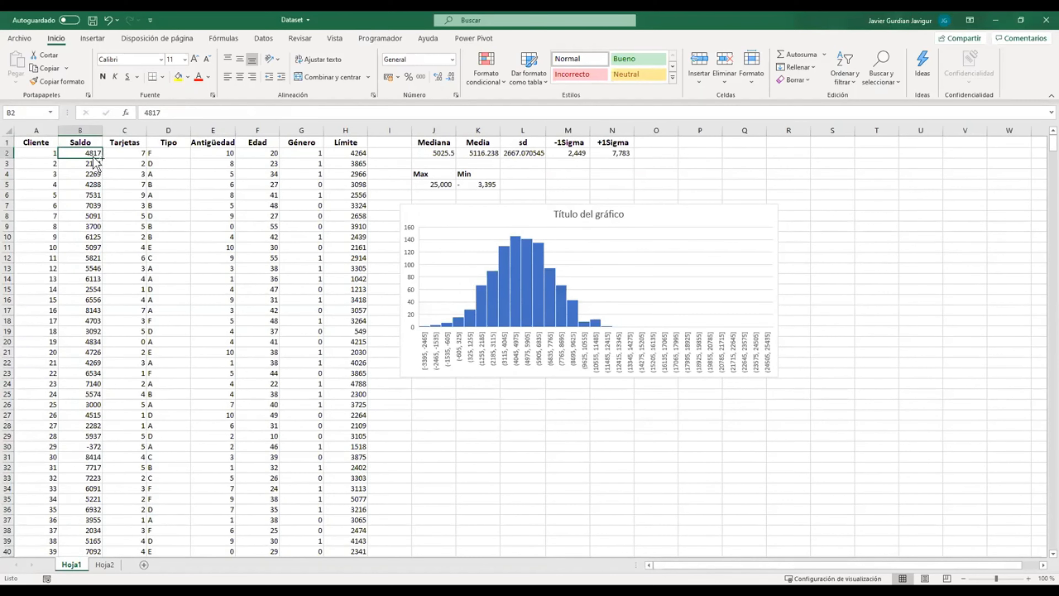
Step: Insert a box-and-whisker chart of the Saldo values in B2:B1001
left_click(93, 39)
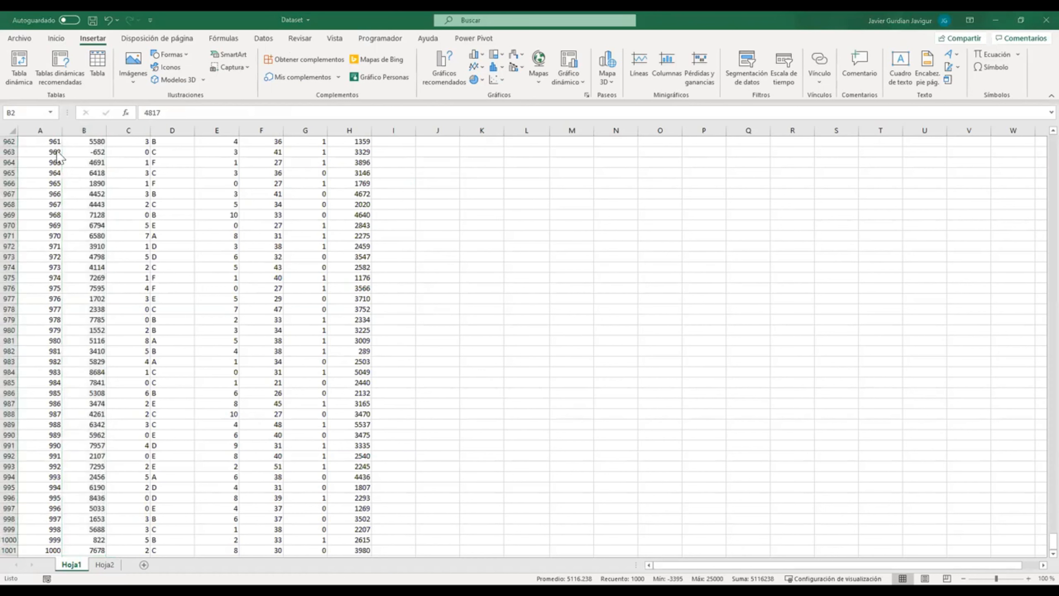
scroll(114, 201, "down", 2)
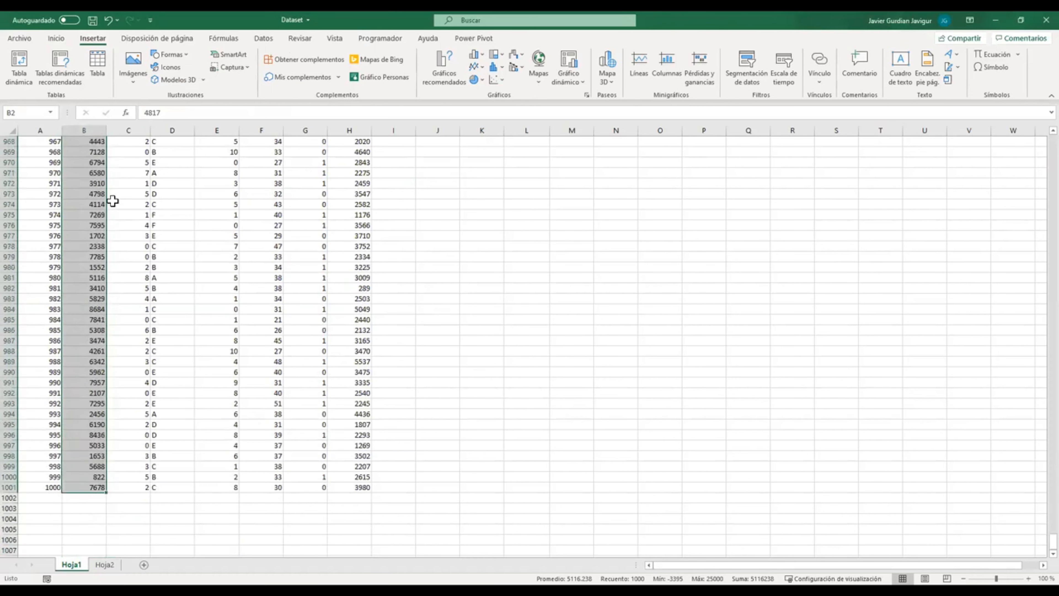
left_click(498, 70)
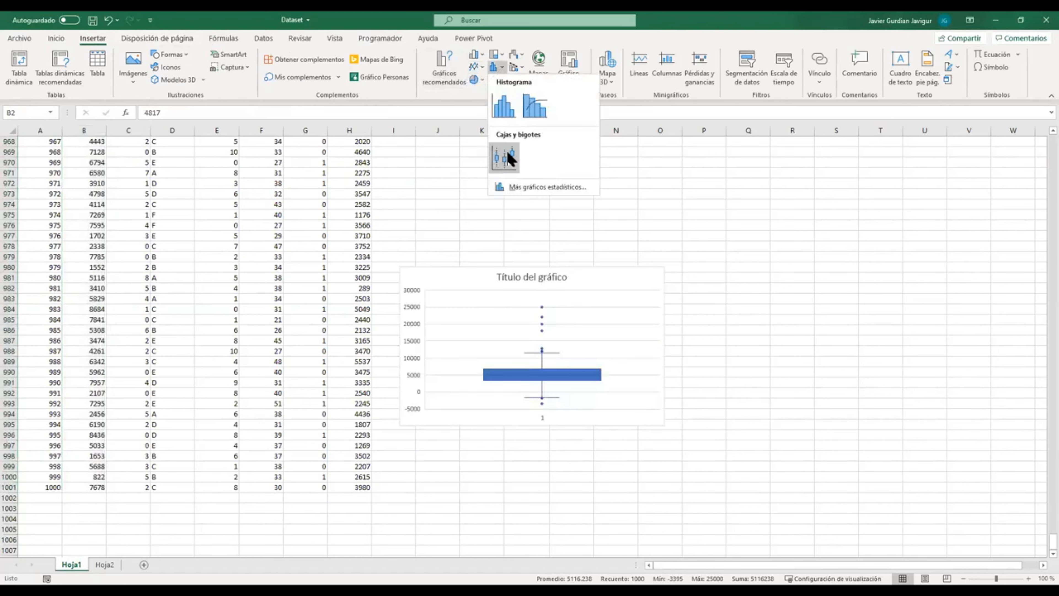
left_click(508, 158)
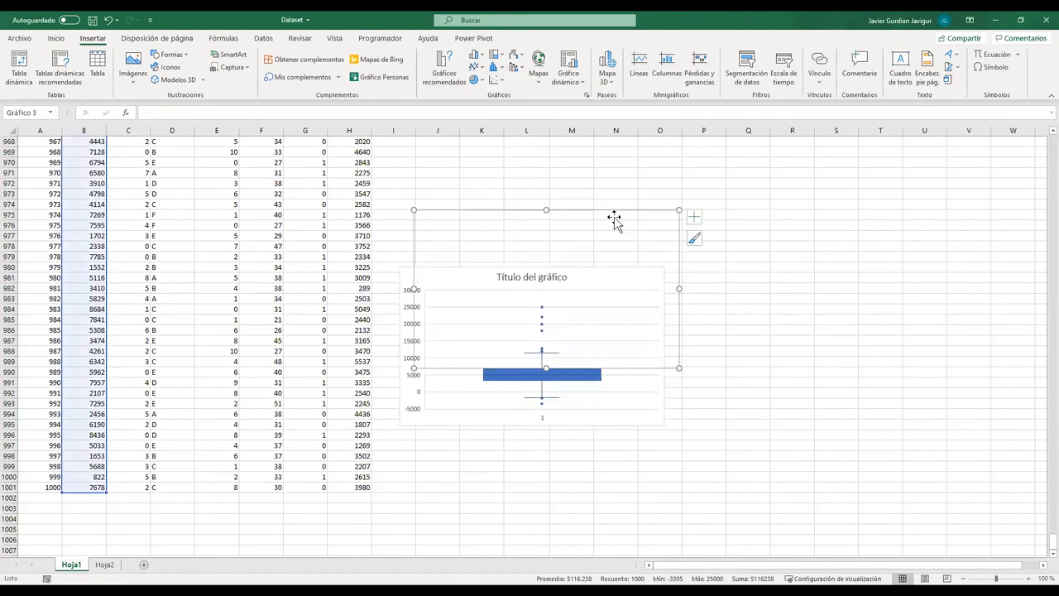
Step: Cut the boxplot from the end of the data and paste it near the top of the sheet, just below the histogram
key("Delete")
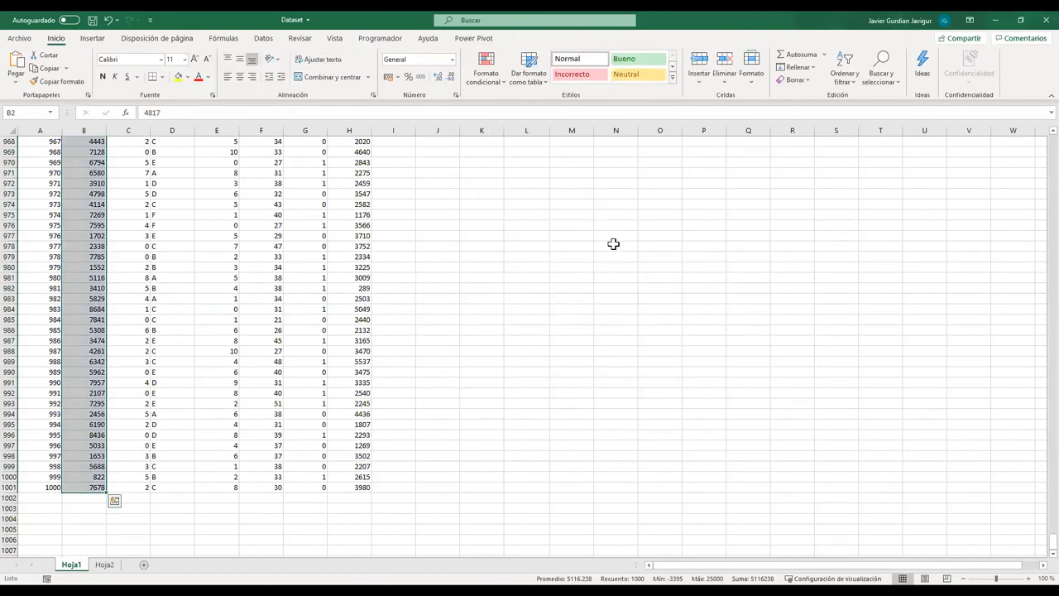
key("ctrl+BackSpace")
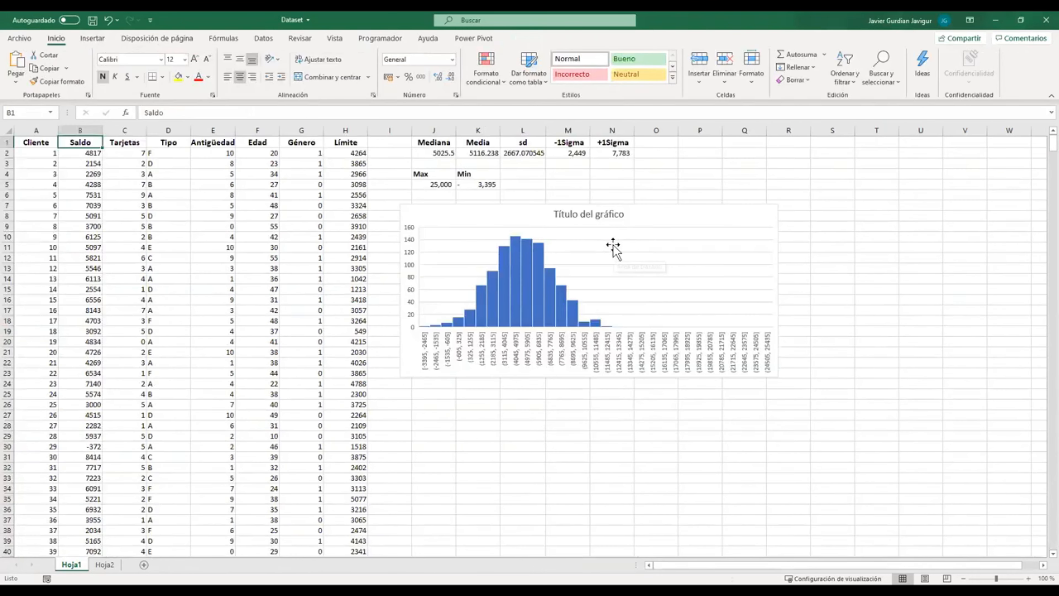
left_click(440, 408)
key("ctrl+v")
left_click(788, 466)
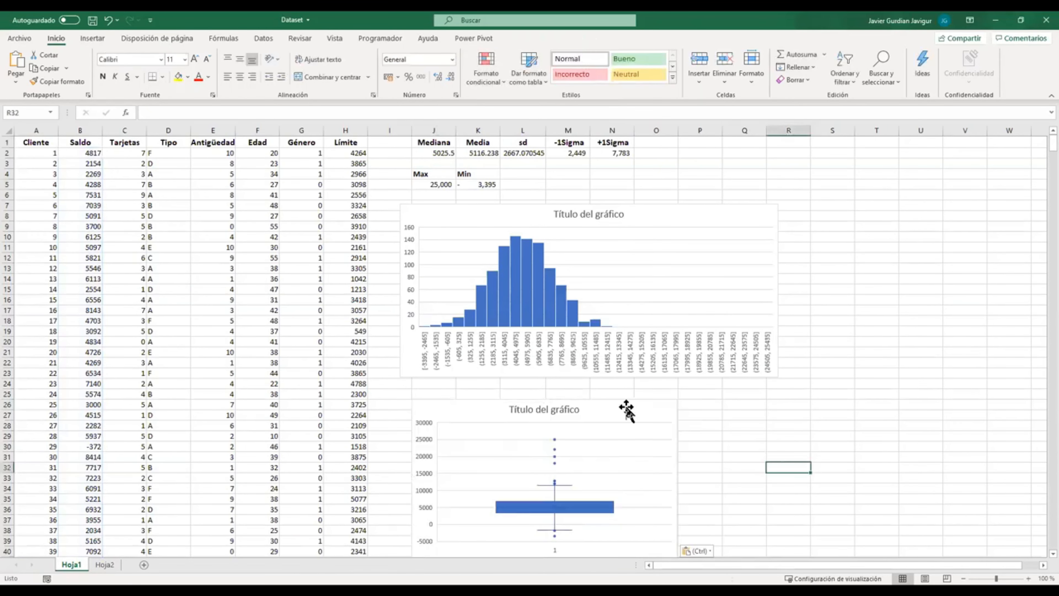
left_click(630, 400)
left_click_drag(629, 400, 617, 394)
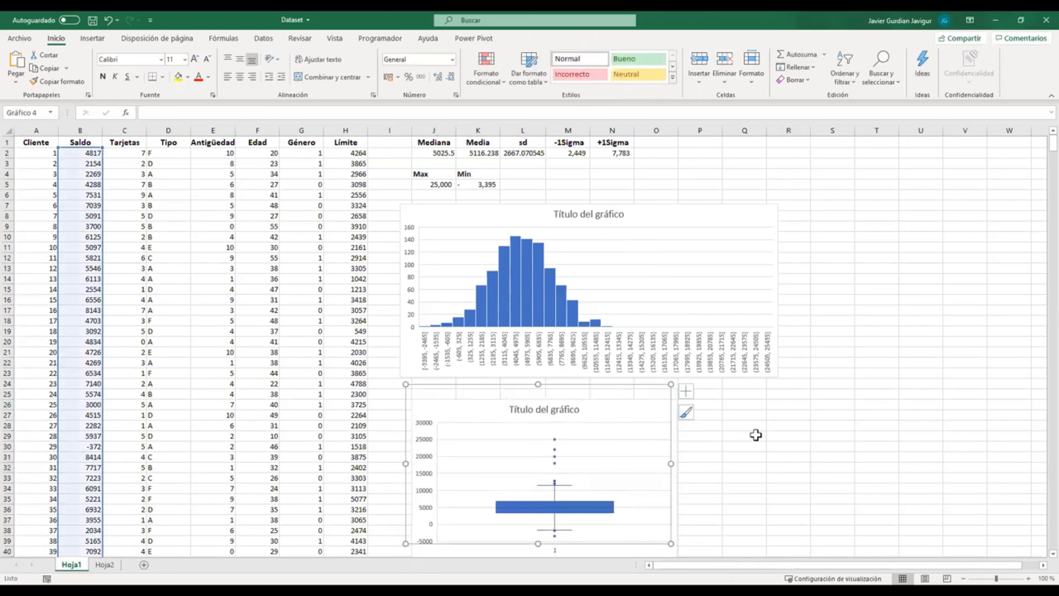
left_click(746, 435)
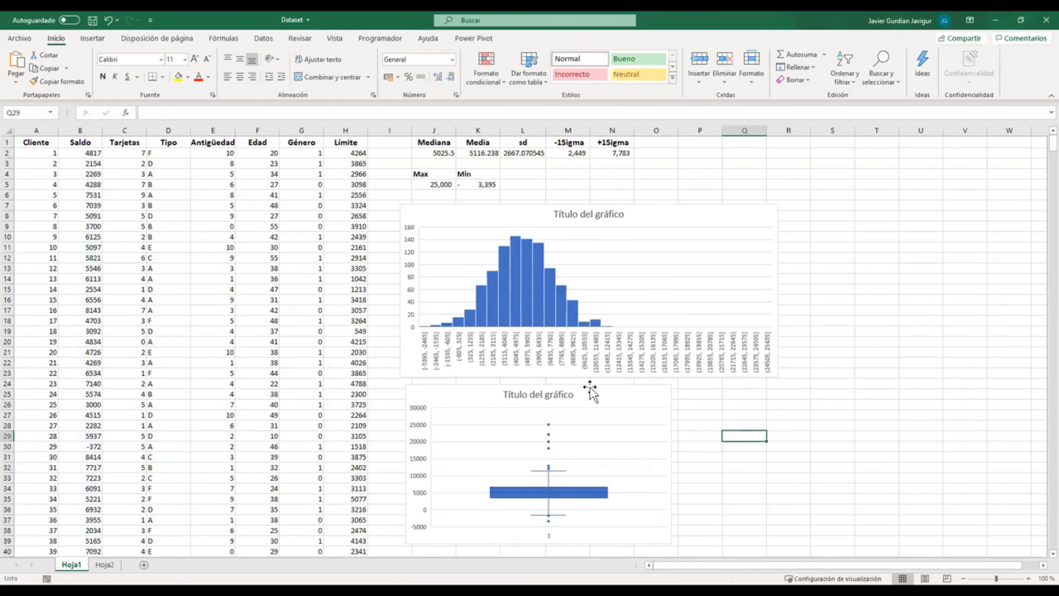
Step: Move the boxplot up over the histogram and enlarge it to cover about columns J to R and rows 6 to 32
left_click(604, 392)
left_click(725, 458)
left_click_drag(621, 412, 628, 260)
left_click_drag(675, 363, 798, 466)
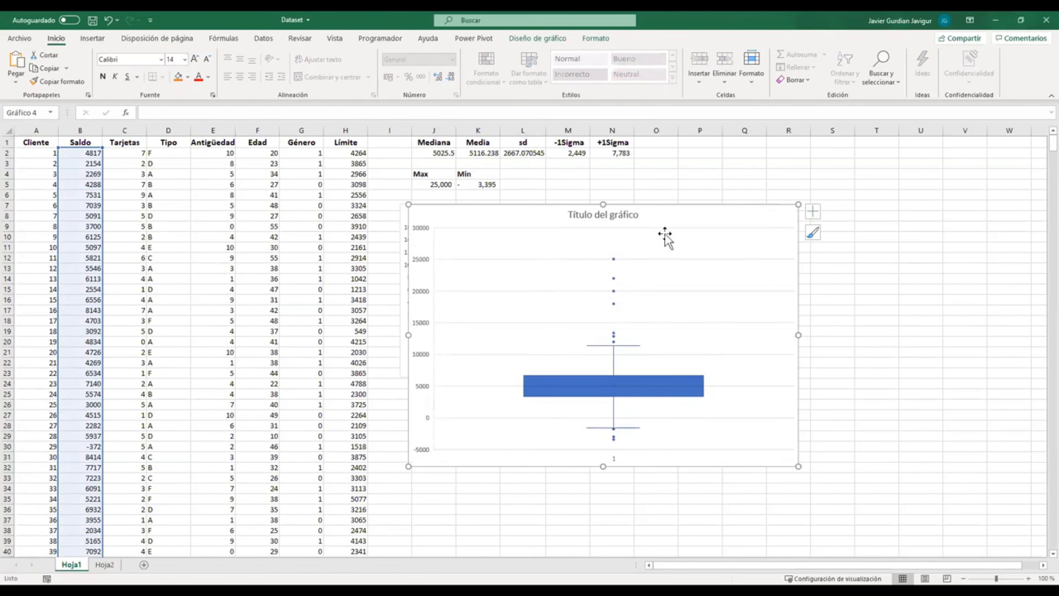
left_click_drag(652, 207, 643, 194)
left_click_drag(791, 453, 806, 475)
left_click(867, 469)
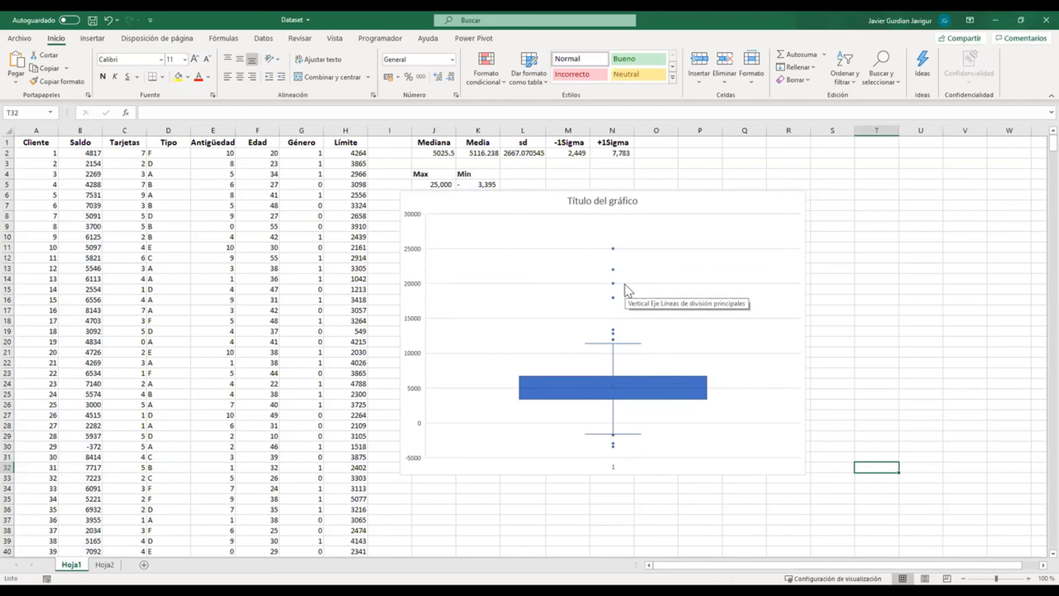
Step: Select the Saldo column with its header and insert a scatter chart of it
left_click(78, 142)
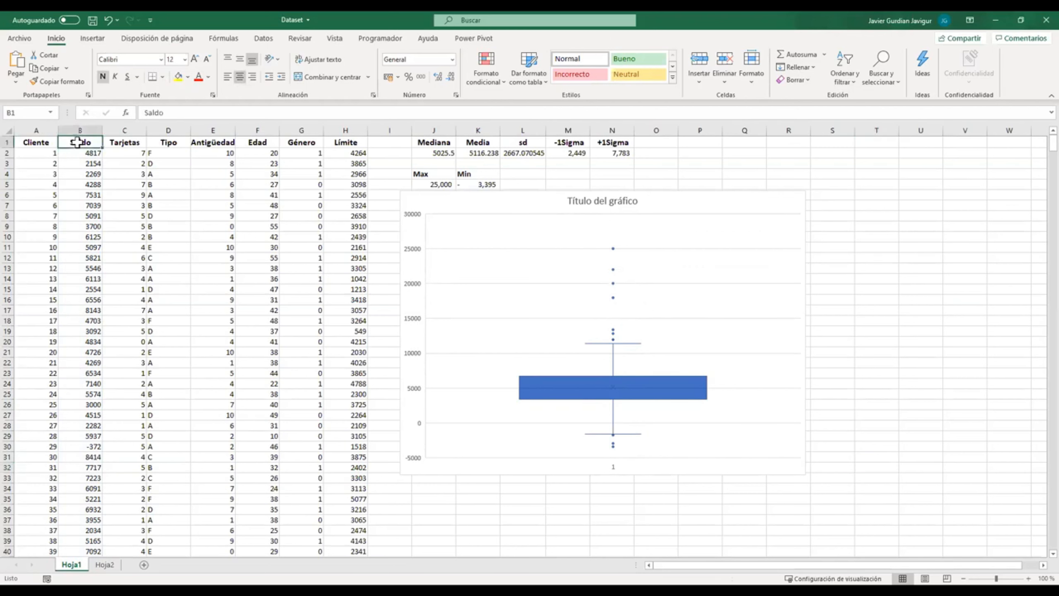
key("ctrl+shift+Down")
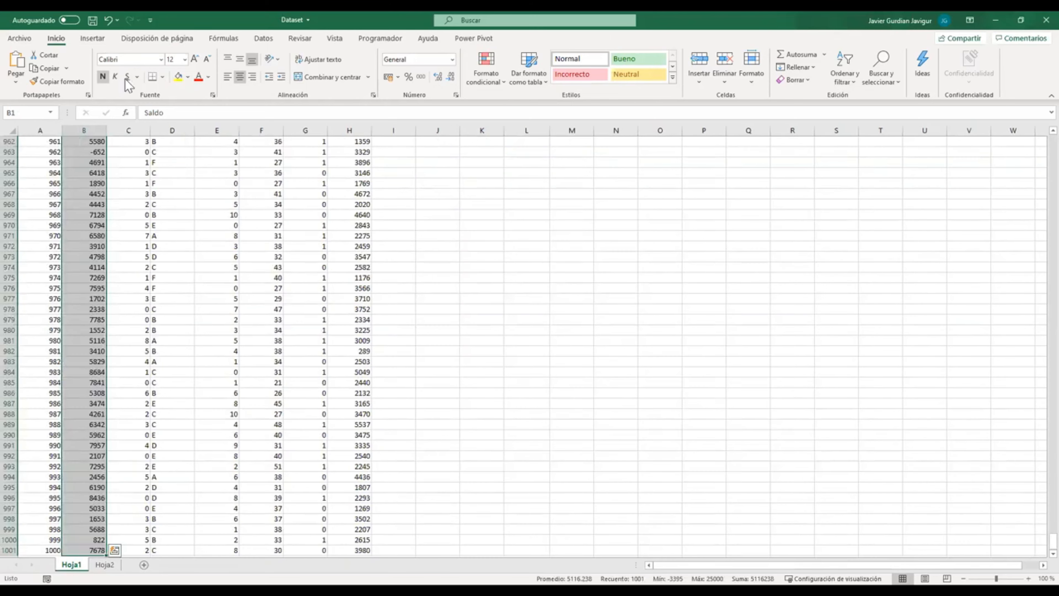
left_click(92, 38)
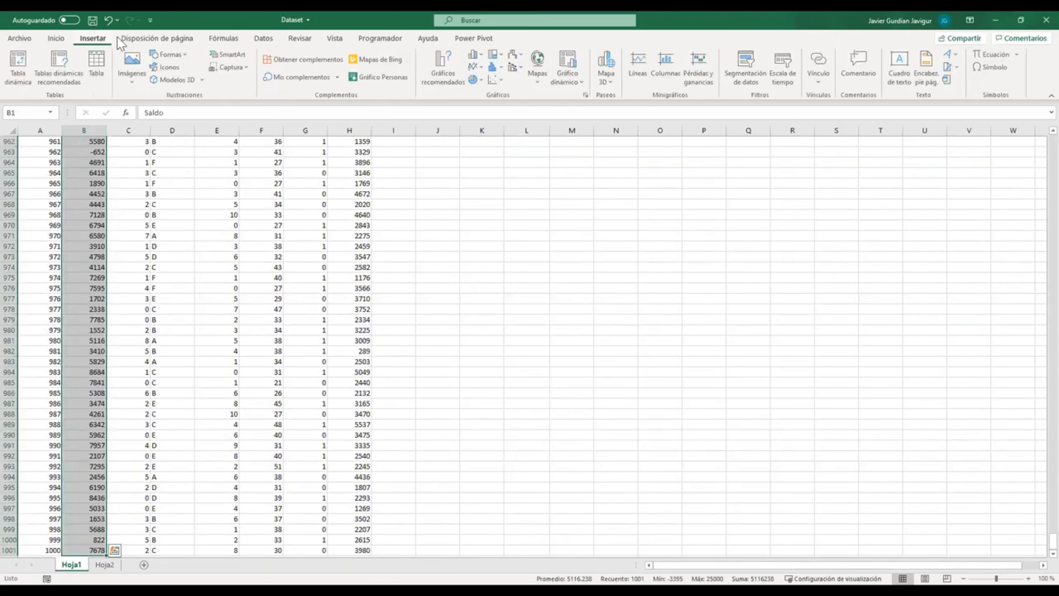
left_click(496, 84)
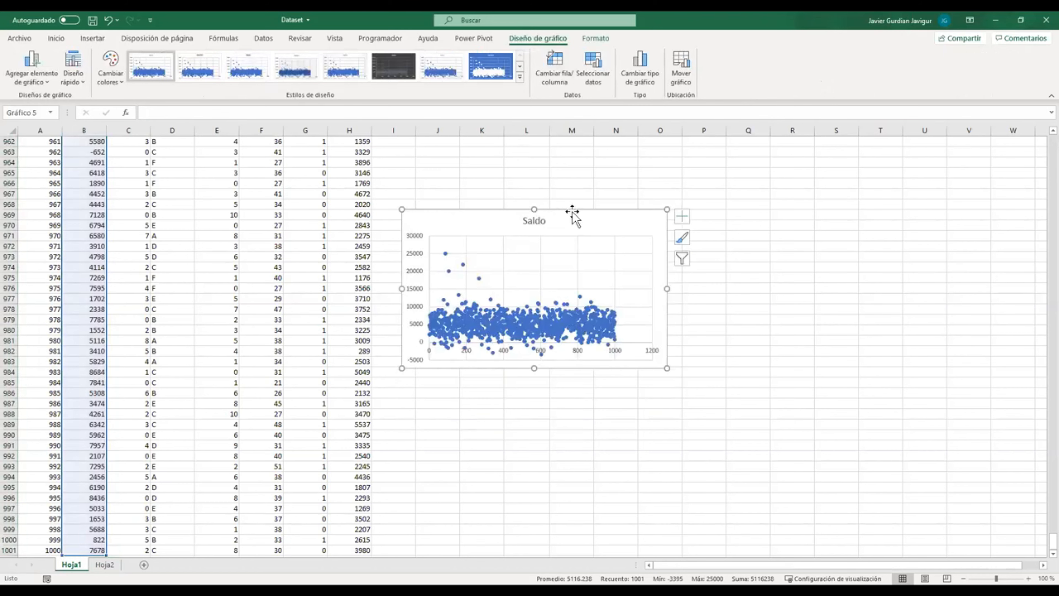
Step: Cut the Saldo scatter chart and paste it near the top of the sheet, beside the boxplot
key("Delete")
key("ctrl+Up")
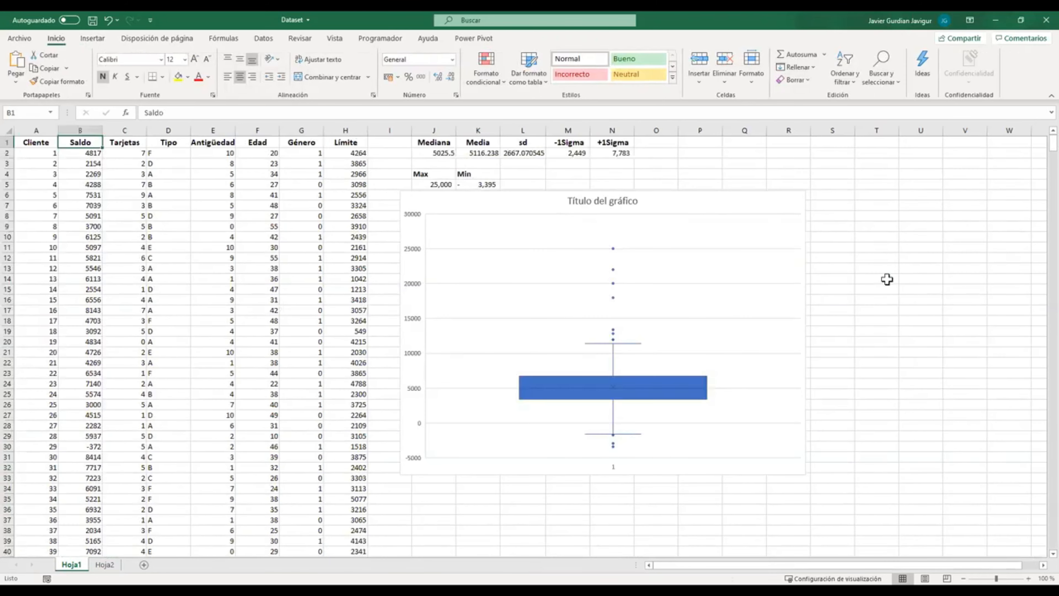
left_click(887, 280)
key("ctrl+v")
left_click_drag(909, 296, 847, 209)
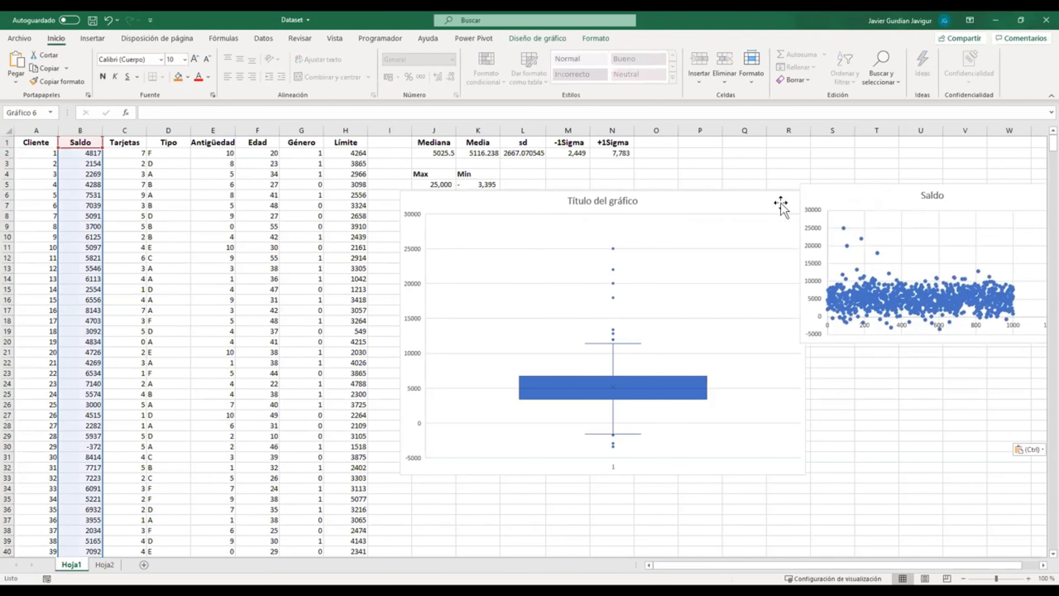
Step: Shift the boxplot and the scatter chart so that both fit side by side on the visible sheet
left_click_drag(737, 204, 699, 168)
left_click_drag(875, 194, 851, 172)
left_click_drag(771, 176, 737, 171)
left_click_drag(954, 170, 936, 168)
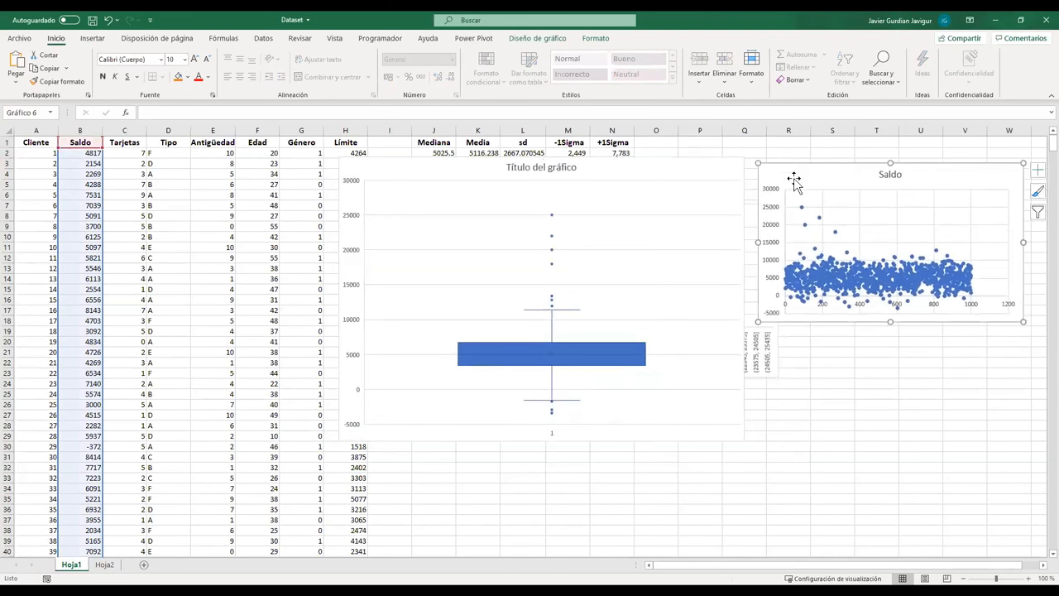
key("Escape")
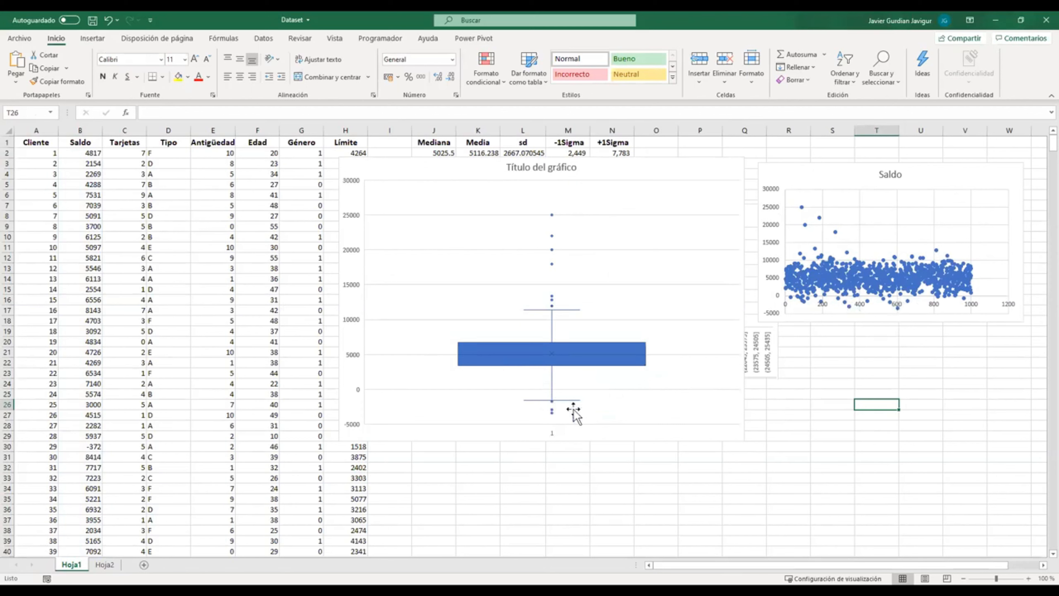
Step: Compare the Mediana cell with the two charts and move the Saldo scatter chart lower, beside the boxplot
mouse_move(550, 411)
left_click(432, 152)
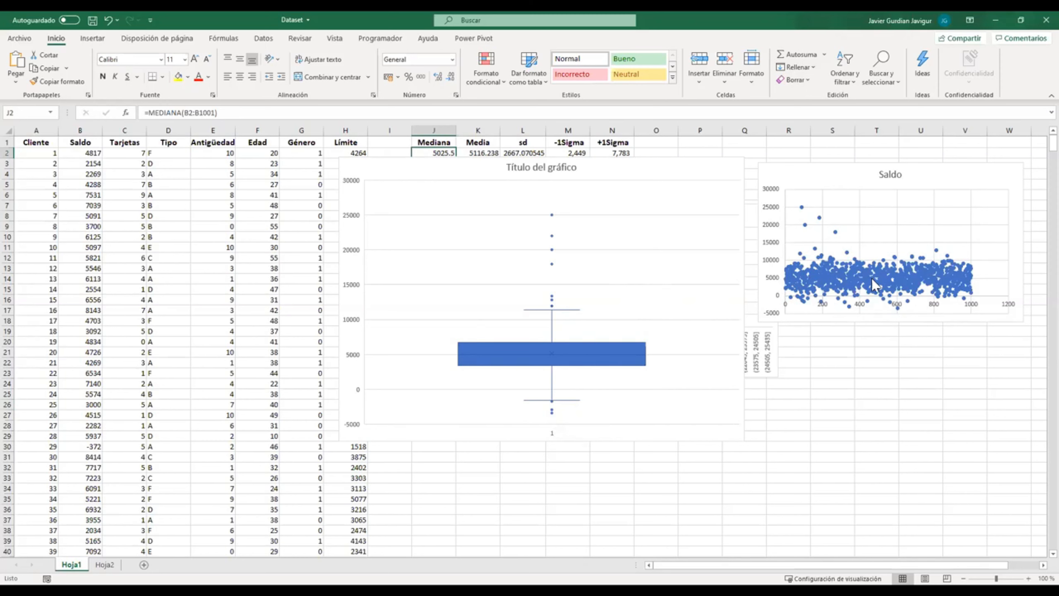
mouse_move(873, 276)
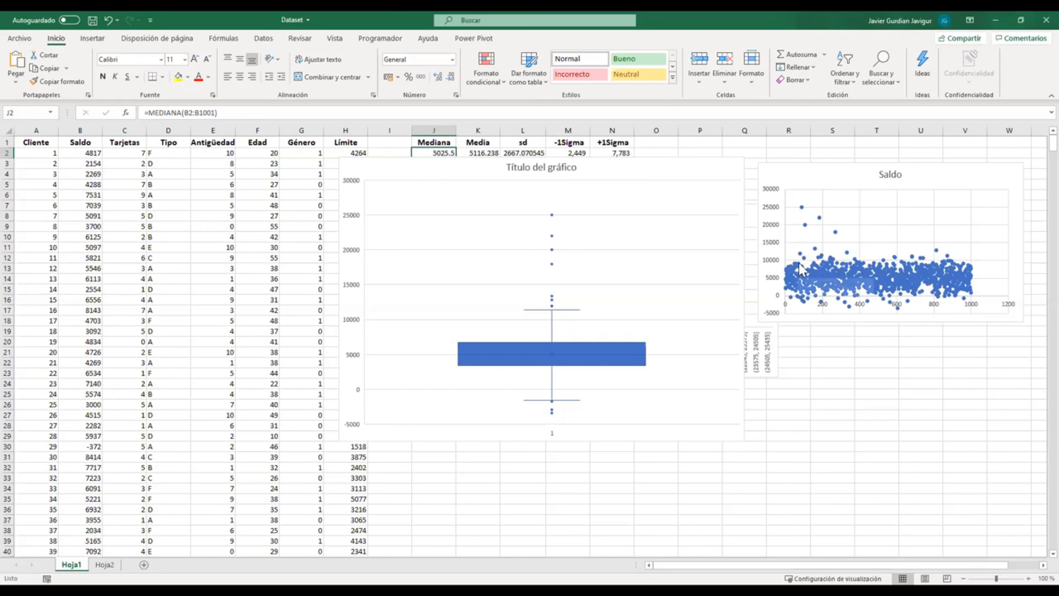
left_click_drag(822, 227, 808, 304)
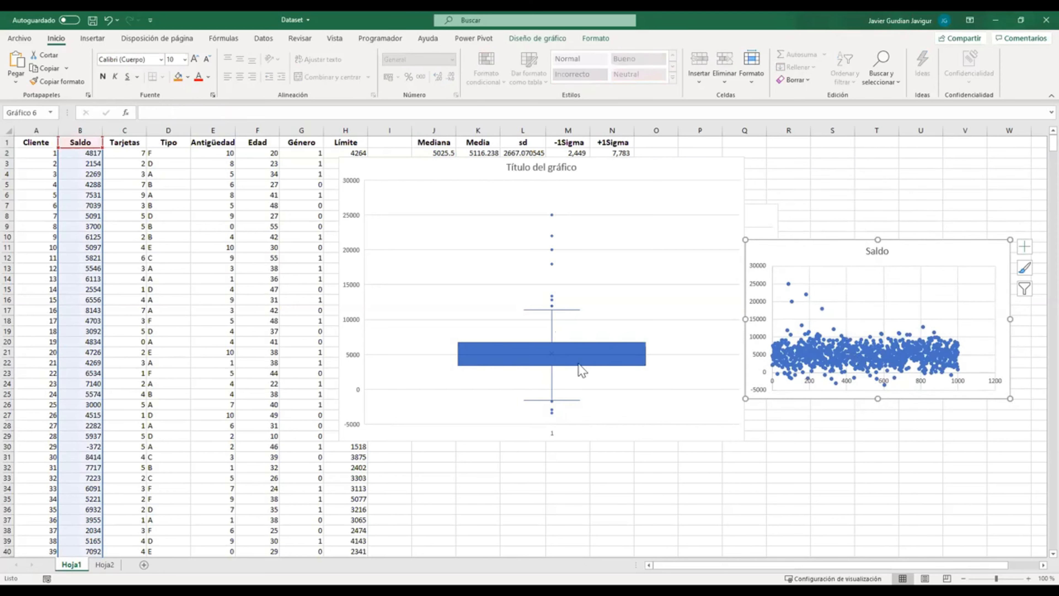
Step: Add data labels to the boxplot series
left_click(461, 345)
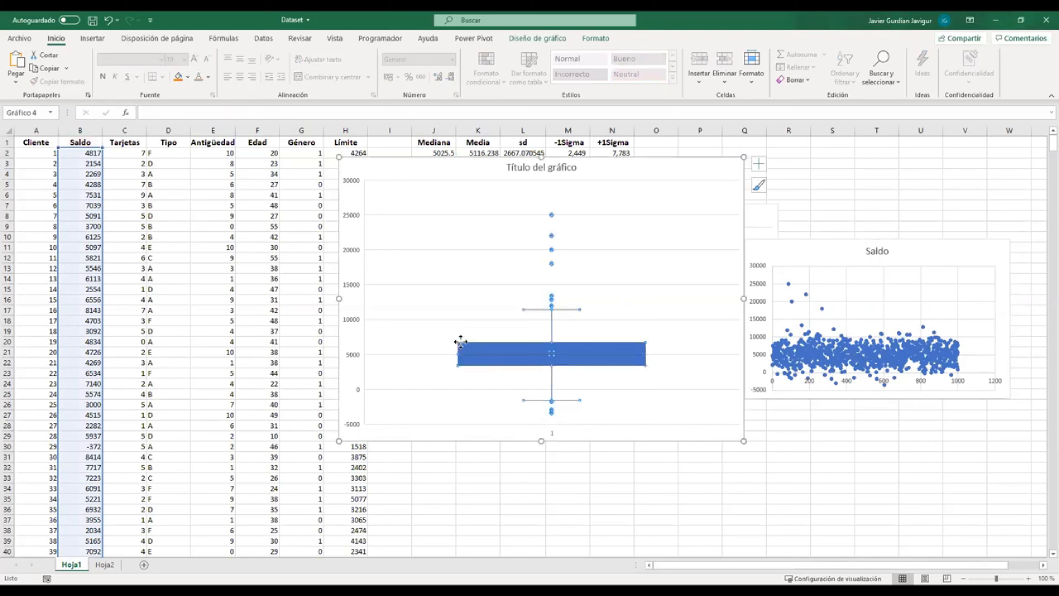
right_click(463, 346)
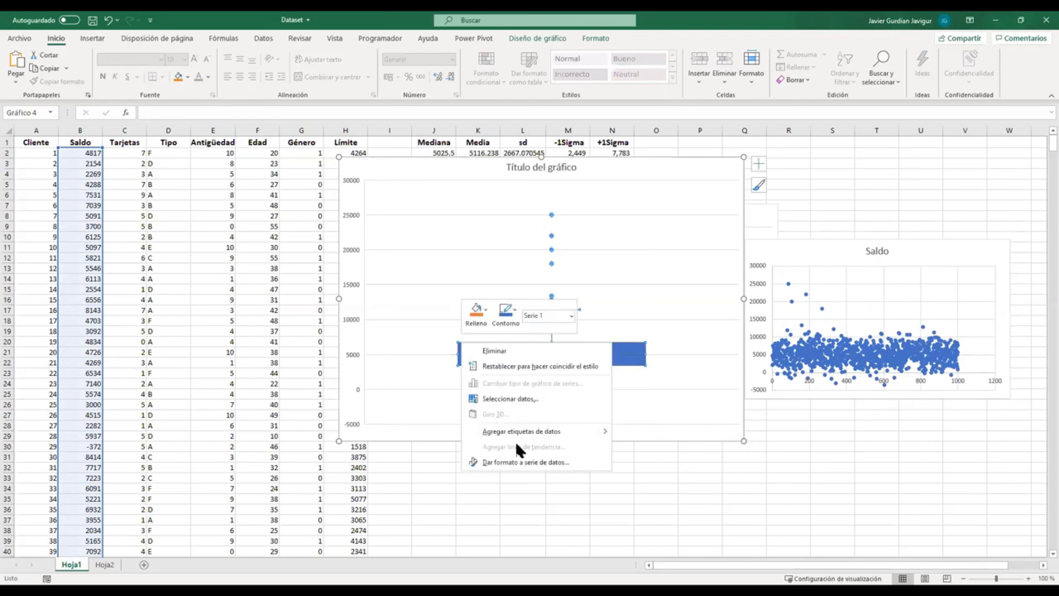
left_click(507, 431)
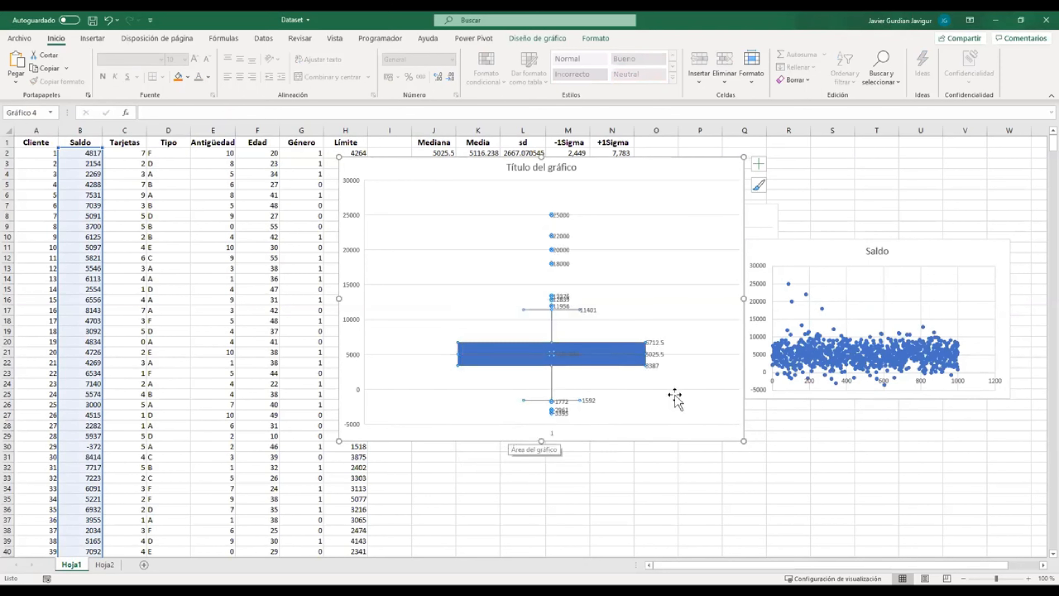
Step: Make the labelled boxplot taller and move it down to uncover the Max and Min cells
left_click_drag(742, 437, 744, 486)
left_click(782, 445)
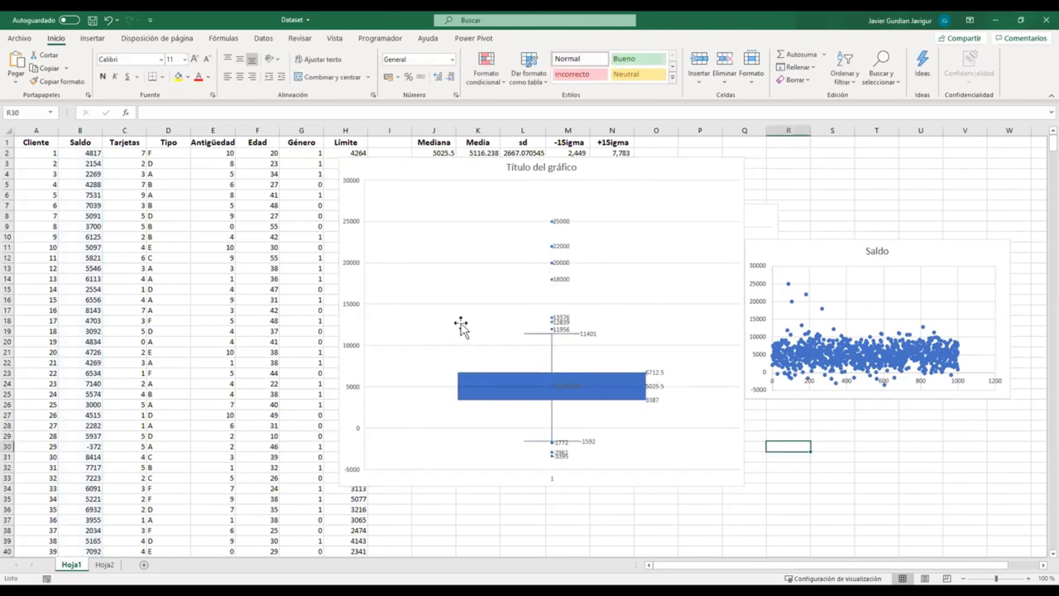
mouse_move(617, 163)
left_mouse_down()
mouse_move(598, 265)
mouse_move(598, 203)
mouse_move(600, 215)
left_mouse_up()
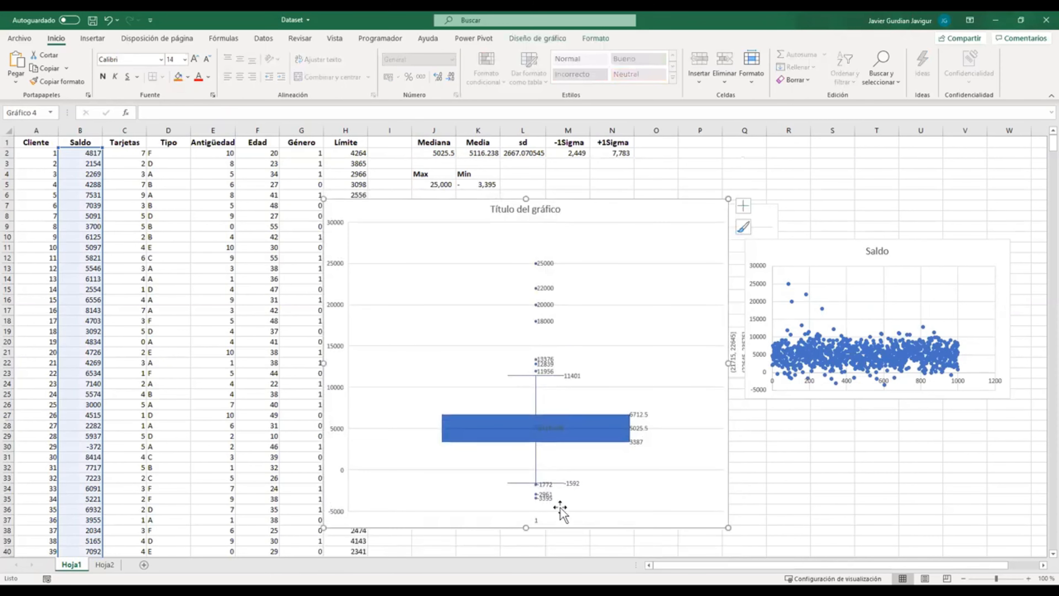
left_click_drag(526, 528, 526, 540)
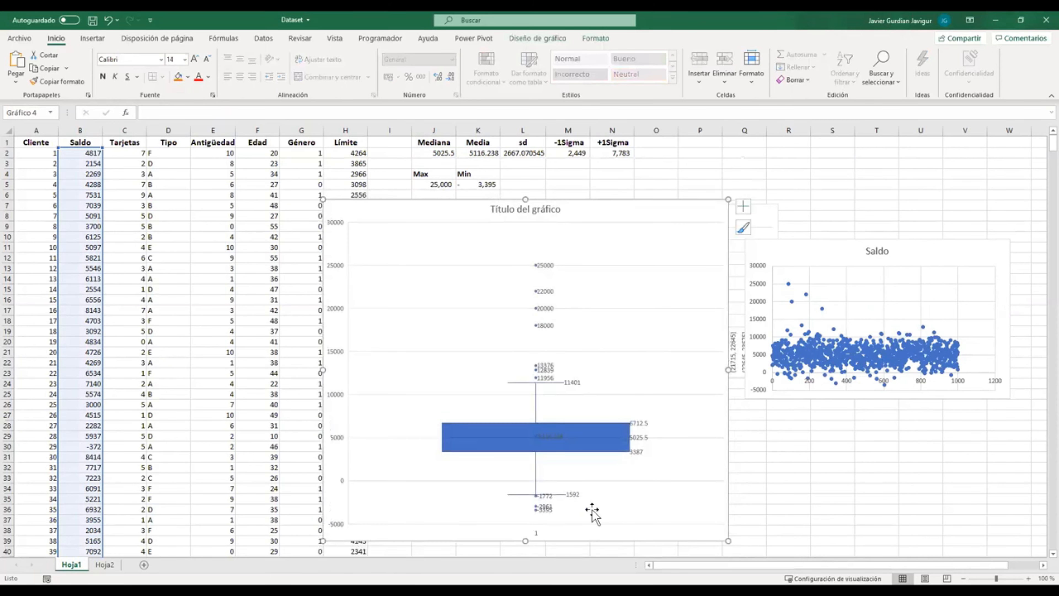
Step: Compare the Max, Min and Mediana cells with the data labels on the boxplot
left_click(432, 184)
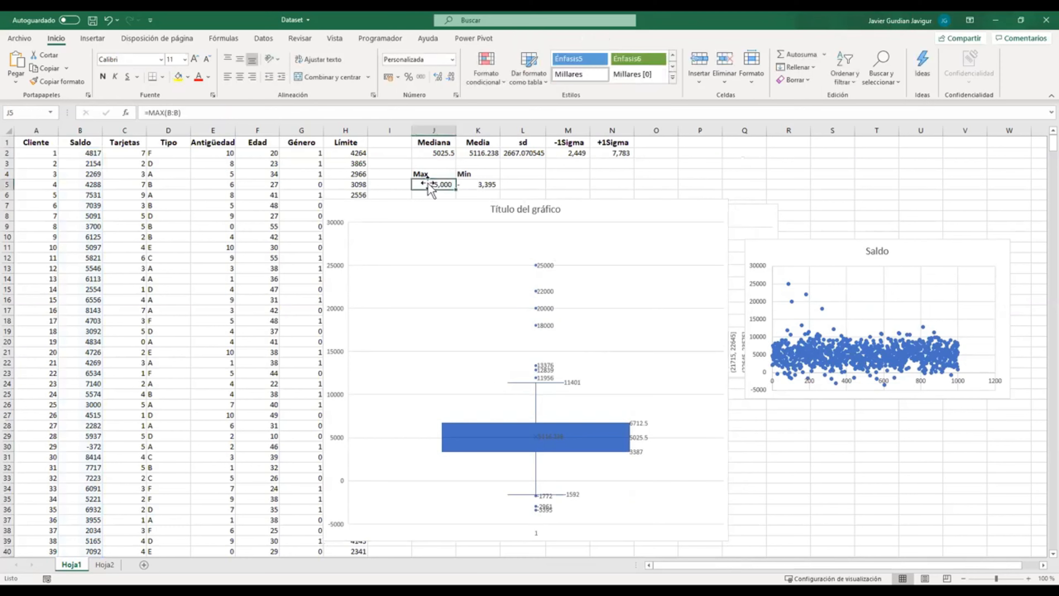
left_click(482, 184)
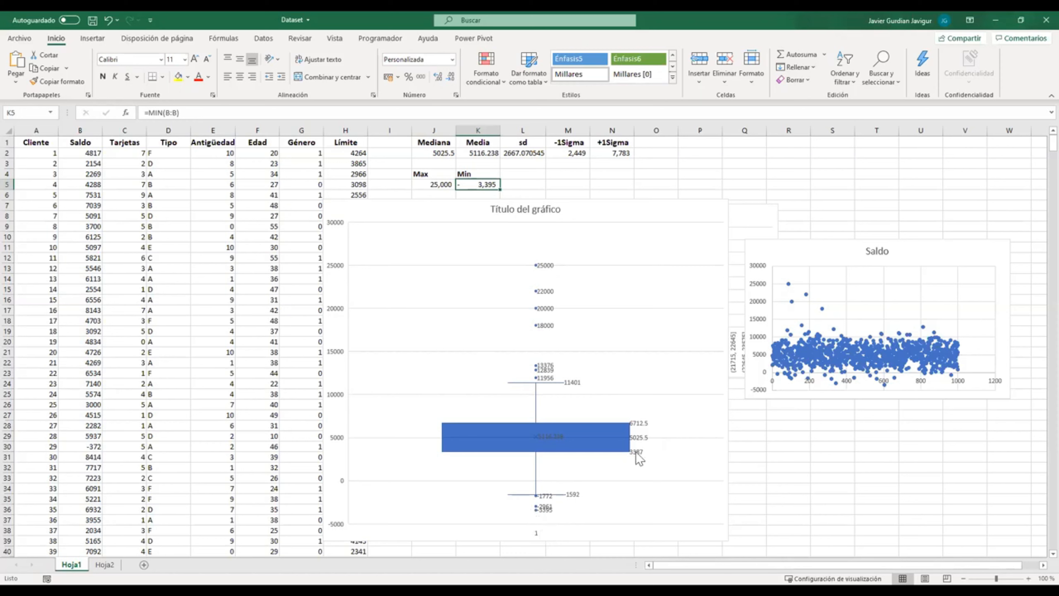
mouse_move(633, 440)
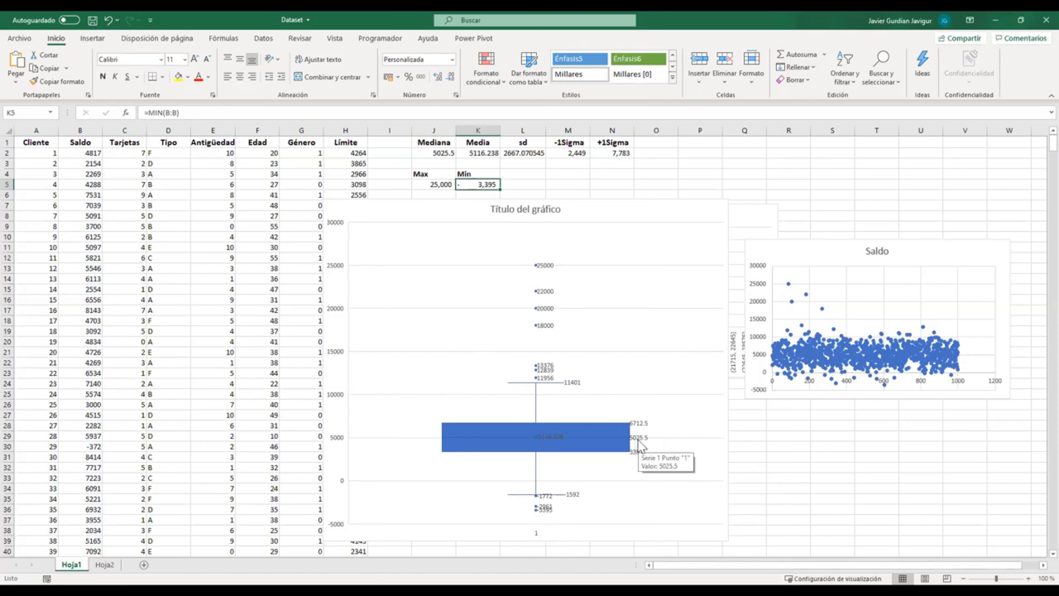
left_click(440, 153)
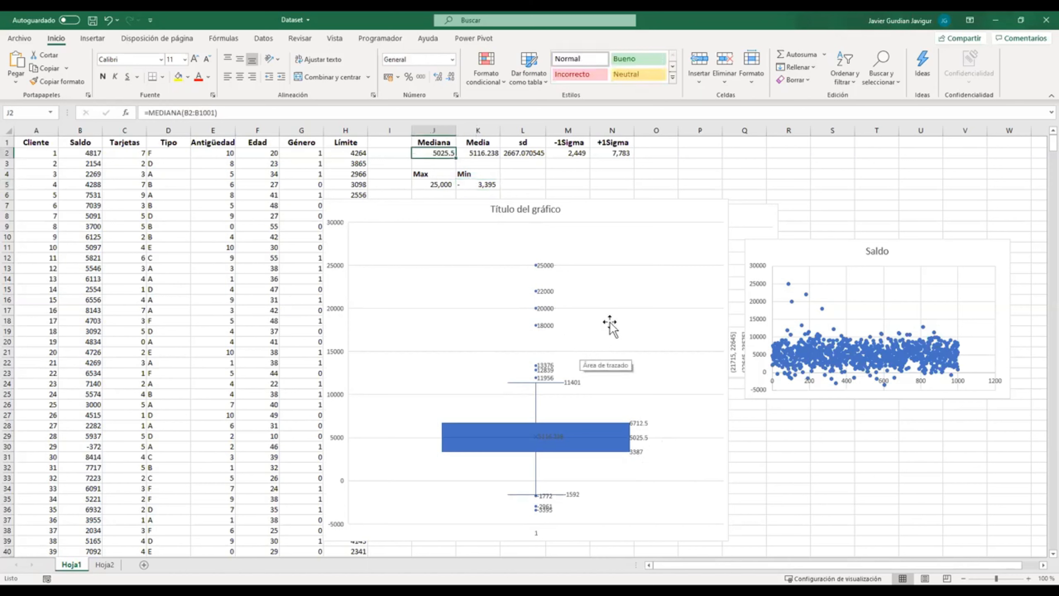
left_click(833, 456)
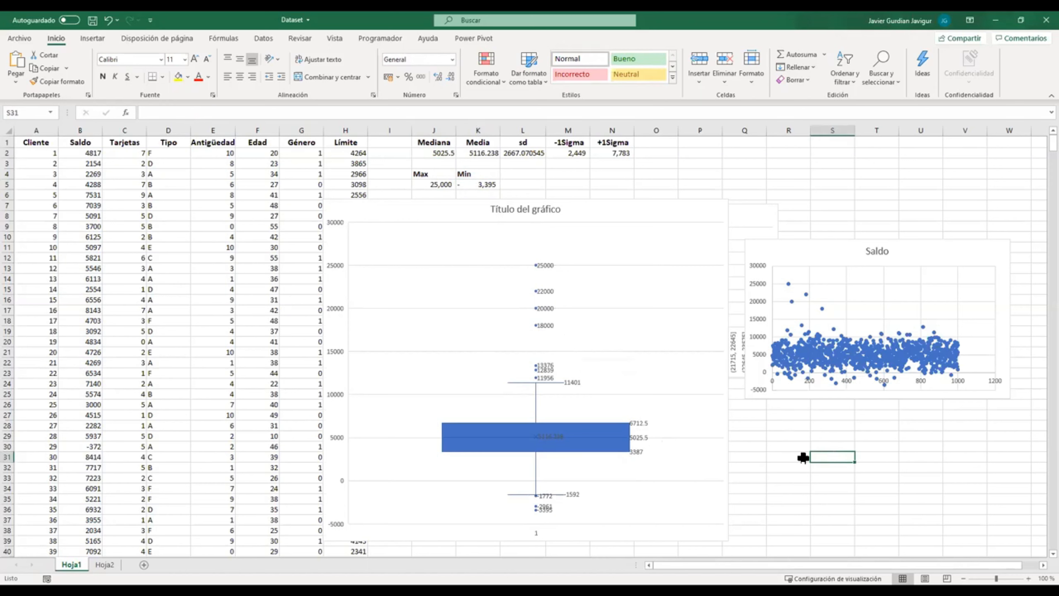
Step: Move the boxplot back up under the summary statistics and switch to the Curso BA.R script in RStudio
left_click(687, 183)
left_click_drag(603, 215, 666, 175)
left_click(884, 183)
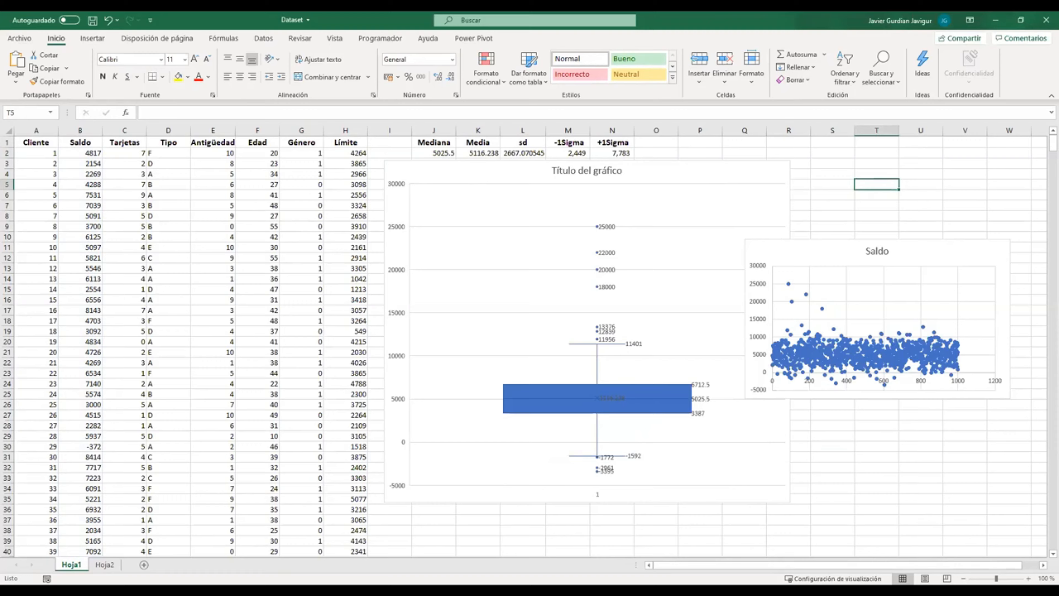
key("alt+Tab")
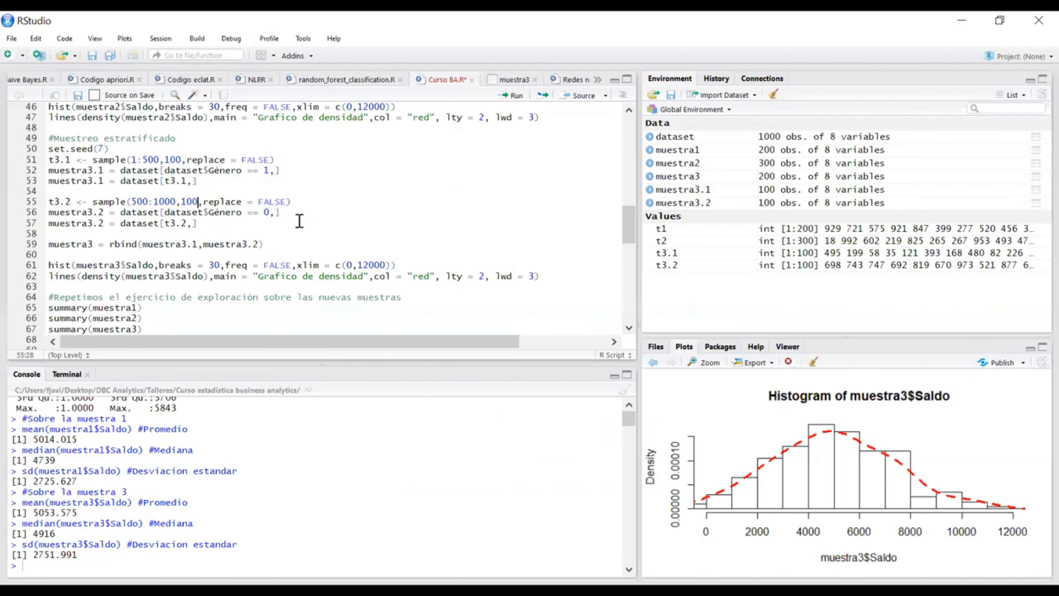
Step: Examine the classic boxplot call on dataset$Saldo in the script's Análisis de boxplot section
scroll(300, 221, "down", 5)
scroll(300, 223, "up", 1)
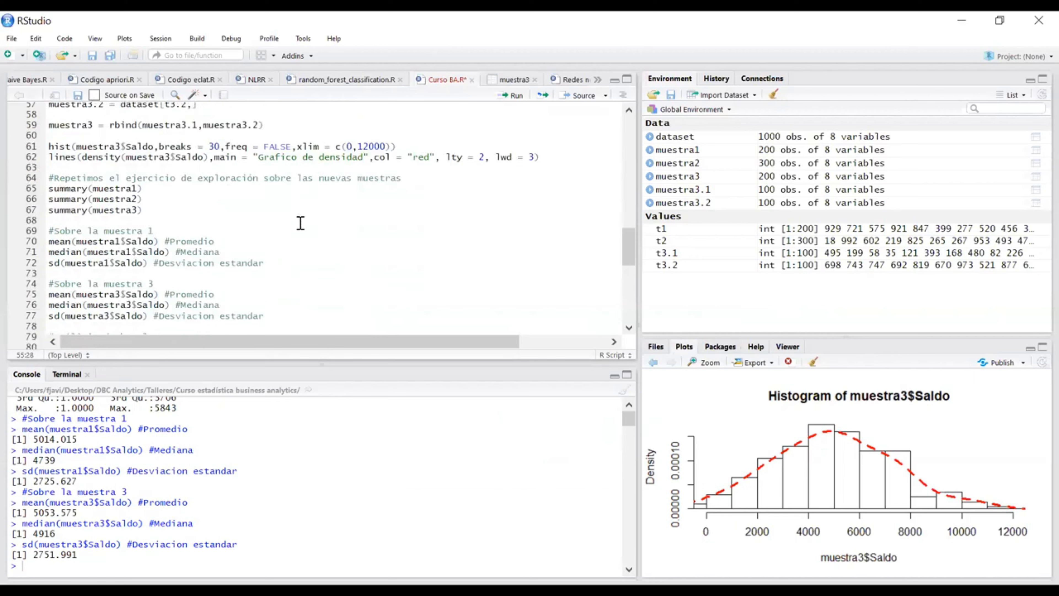
scroll(300, 223, "down", 6)
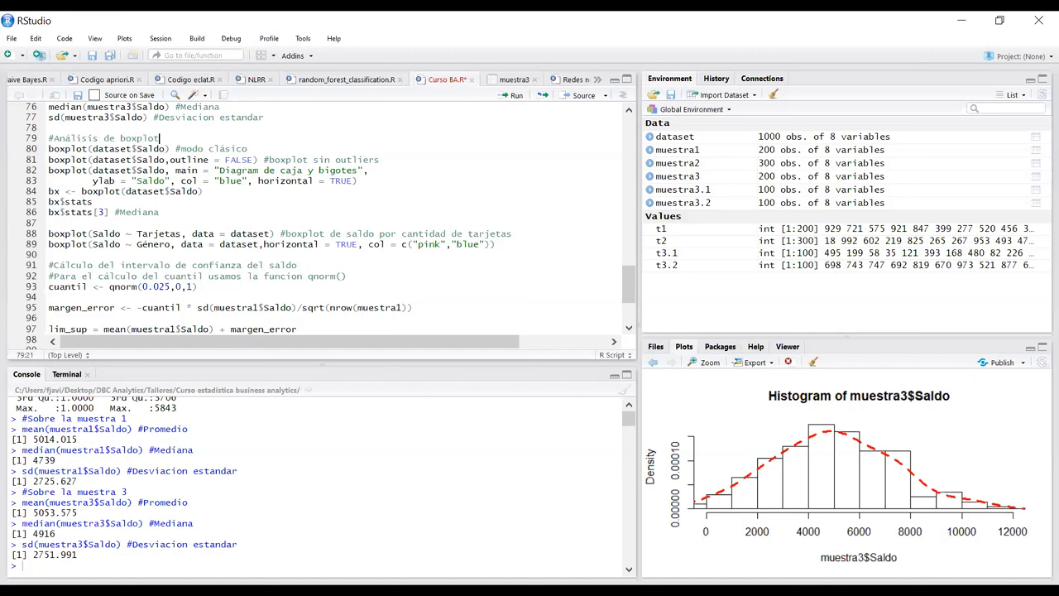
left_click(259, 149)
left_click_drag(88, 149, 48, 149)
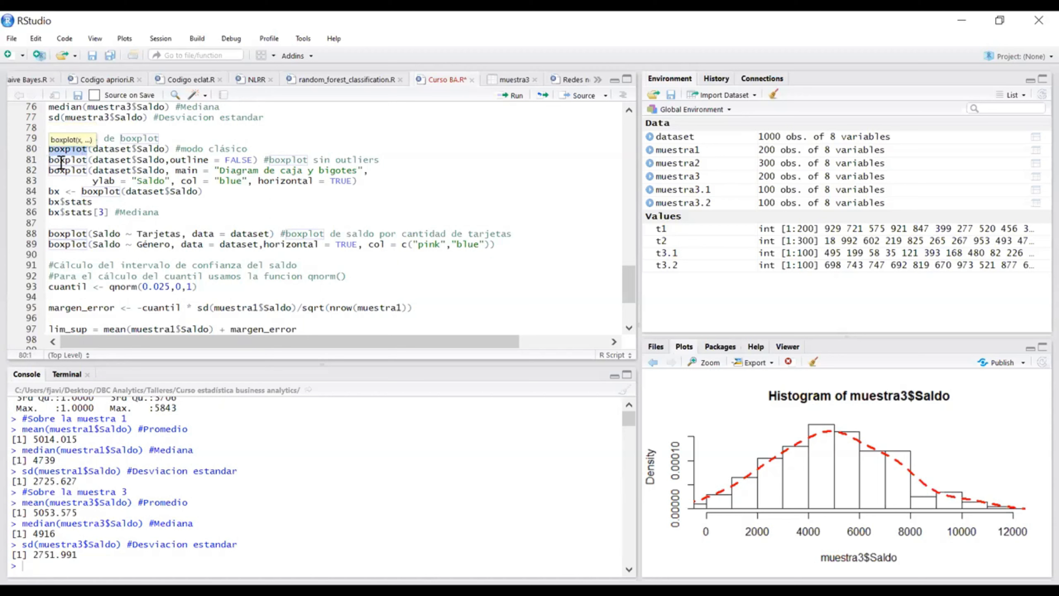
left_click(76, 170)
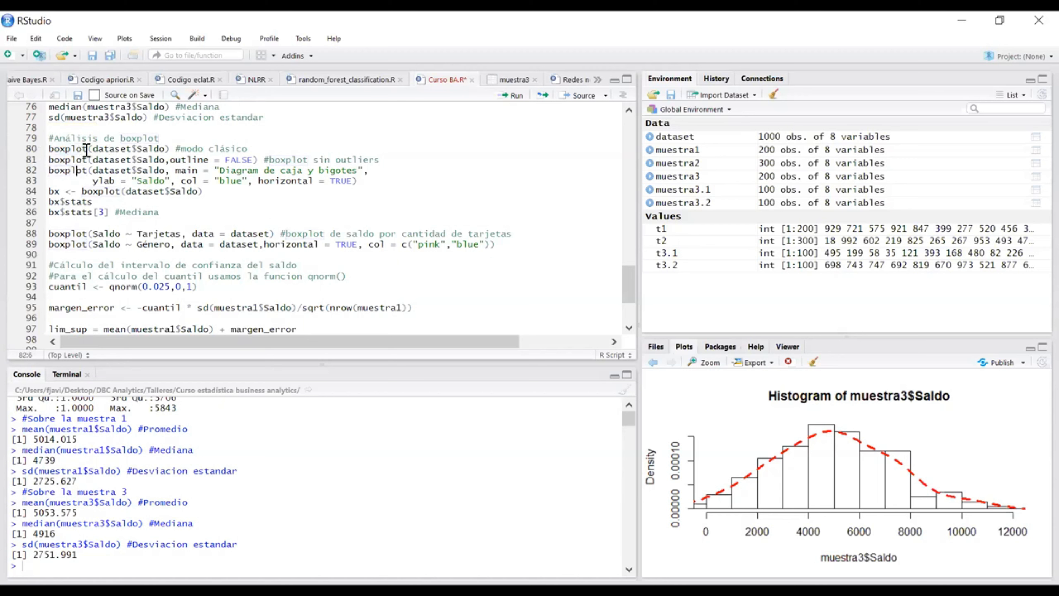
left_click_drag(87, 149, 48, 149)
left_click(77, 162)
left_click_drag(166, 149, 137, 149)
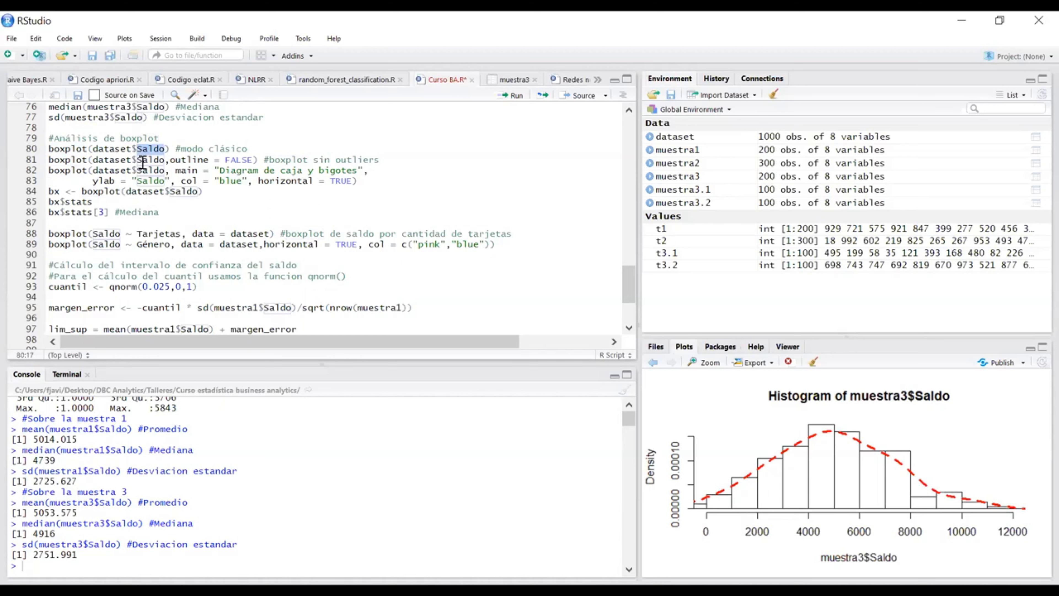
left_click(116, 162)
left_click_drag(132, 149, 93, 150)
Step: Run the classic boxplot of dataset$Saldo and open the plot enlarged
left_click(168, 148)
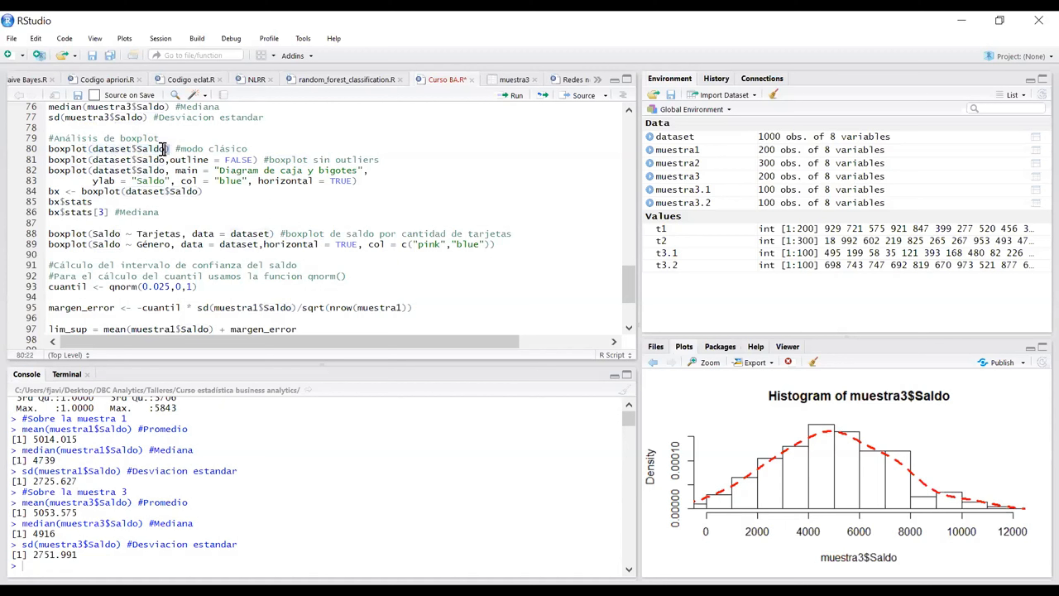
key("ctrl+Return")
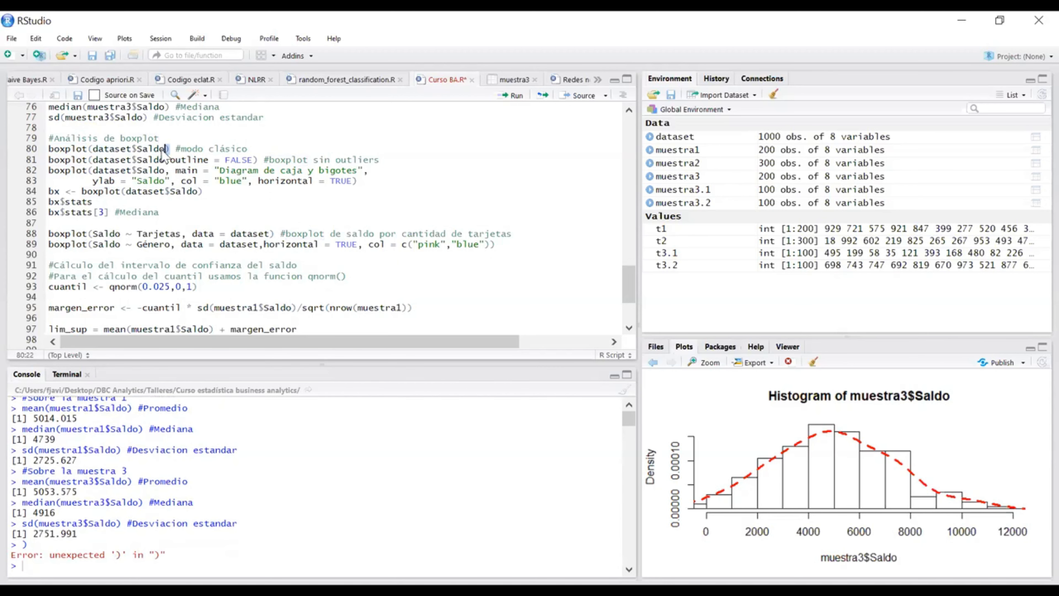
left_click(147, 149)
left_click(166, 149)
key("ctrl+Return")
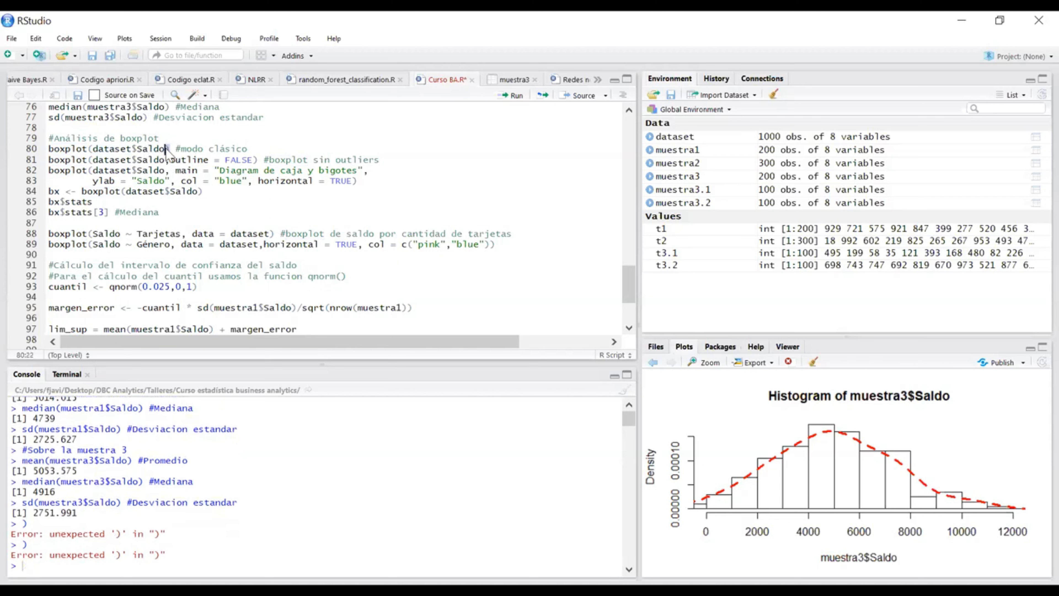
left_click(170, 149)
key("ctrl+Return")
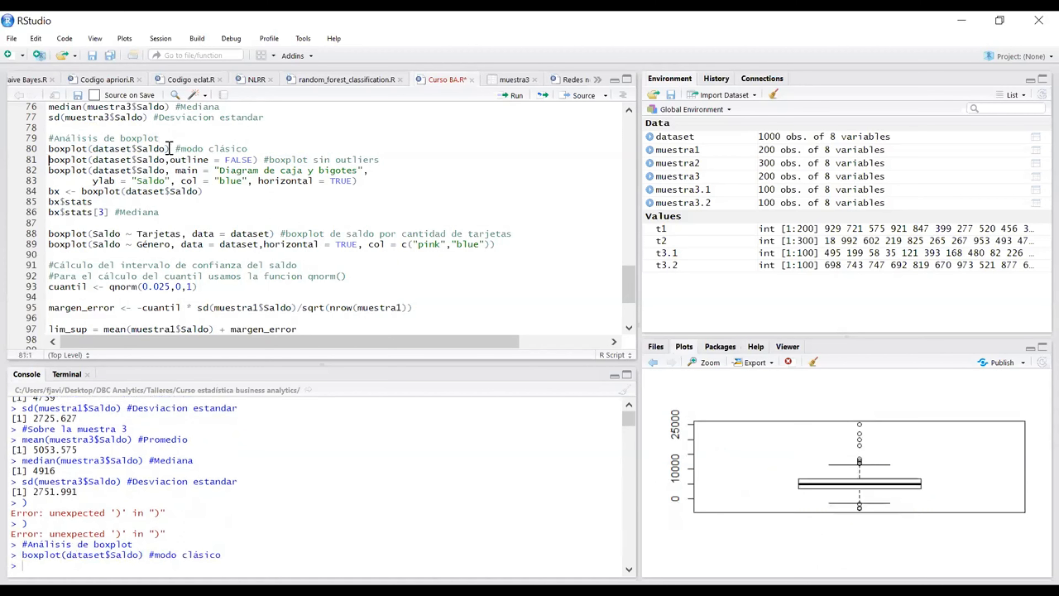
left_click(700, 363)
Step: Run the dataset$Saldo boxplot without outliers, using outline = FALSE
left_click(400, 162)
left_click_drag(253, 160, 171, 160)
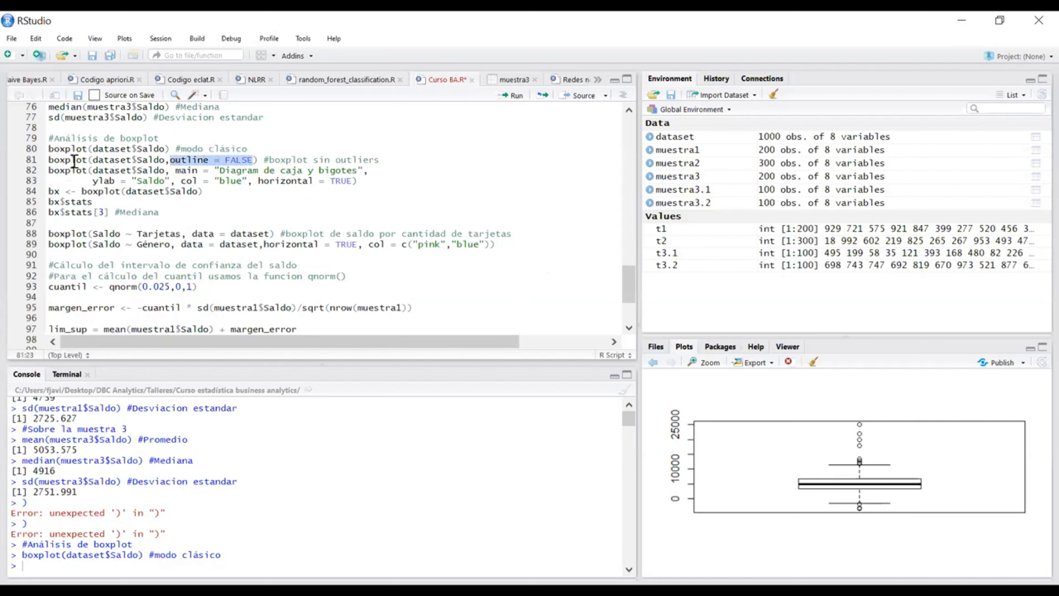
left_click(256, 160)
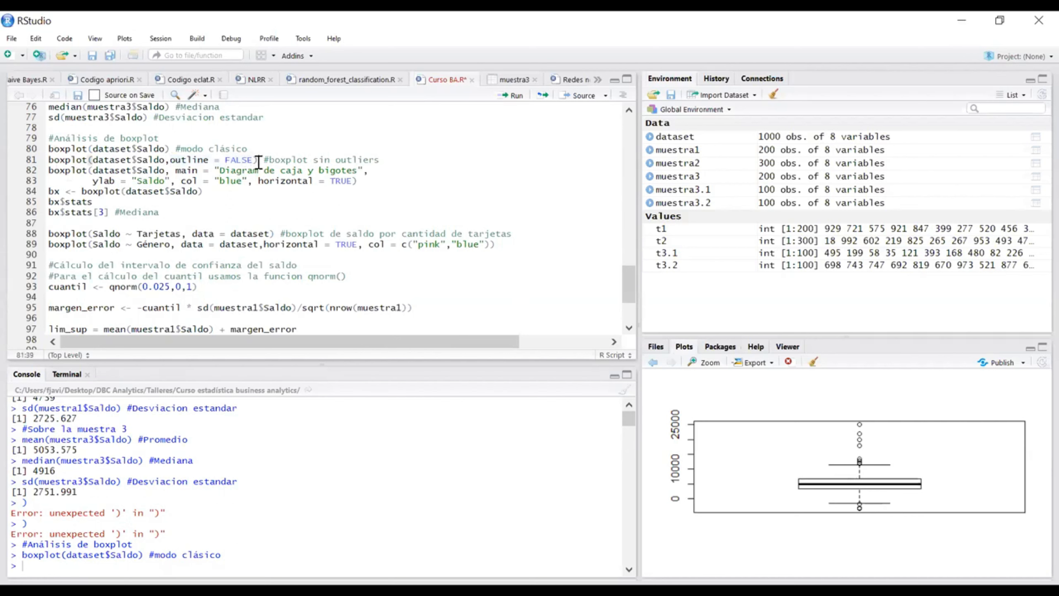
key("ctrl+Return")
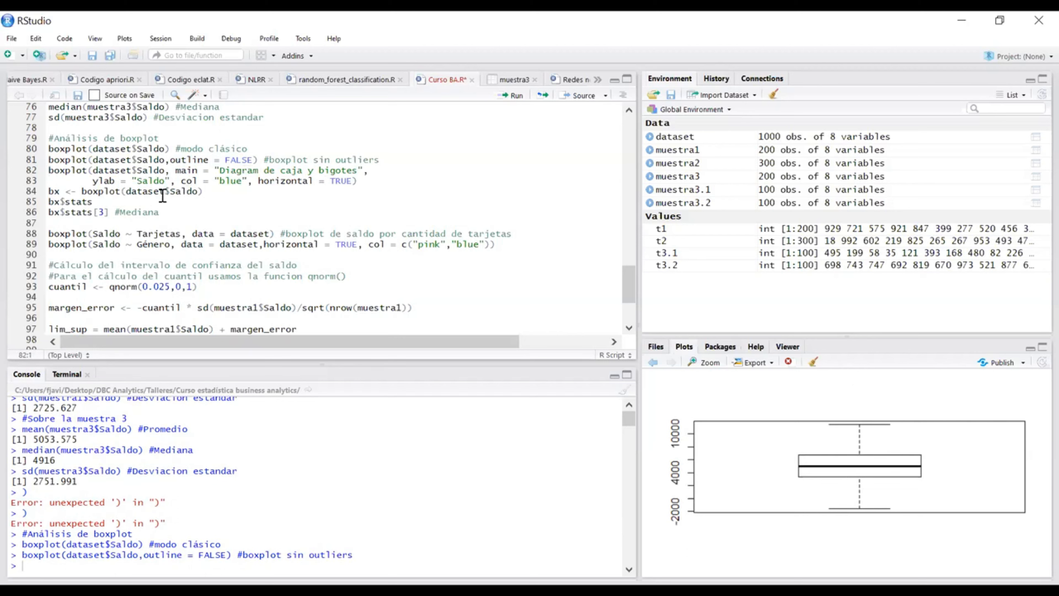
Step: Correct the plot title in the customised boxplot call to "Diagrama de caja y bigotes" and save the script
left_click(278, 192)
left_click(359, 181)
left_click_drag(165, 170, 51, 169)
left_click(165, 182)
left_click_drag(175, 169, 254, 171)
left_click(249, 173)
left_click(258, 171)
type("a")
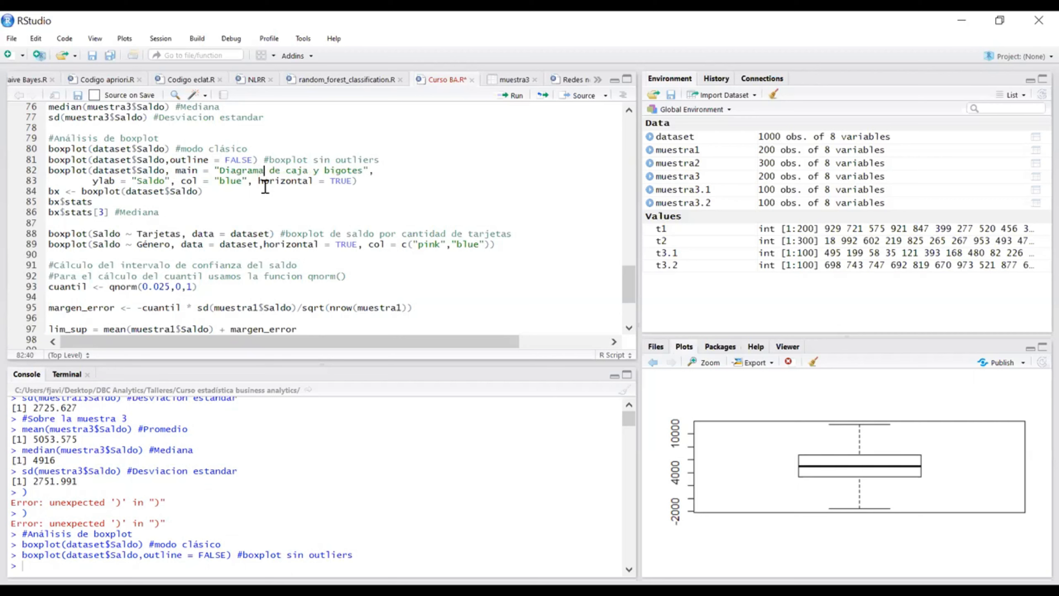
left_click(92, 56)
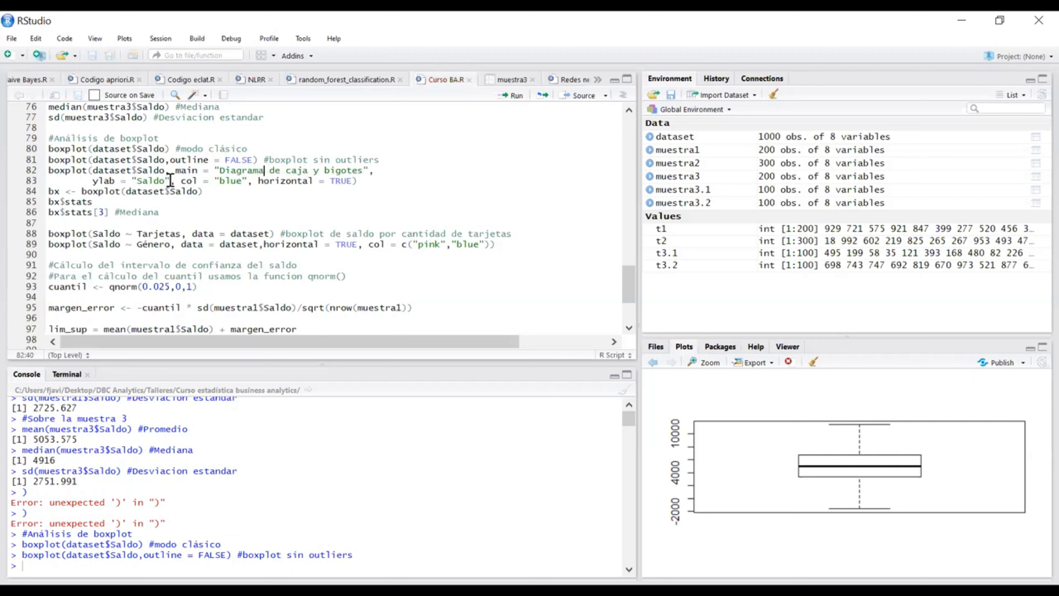
Step: Run the blue horizontal boxplot titled "Diagrama de caja y bigotes" with ylab "Saldo", and open it enlarged
left_click_drag(171, 180, 92, 180)
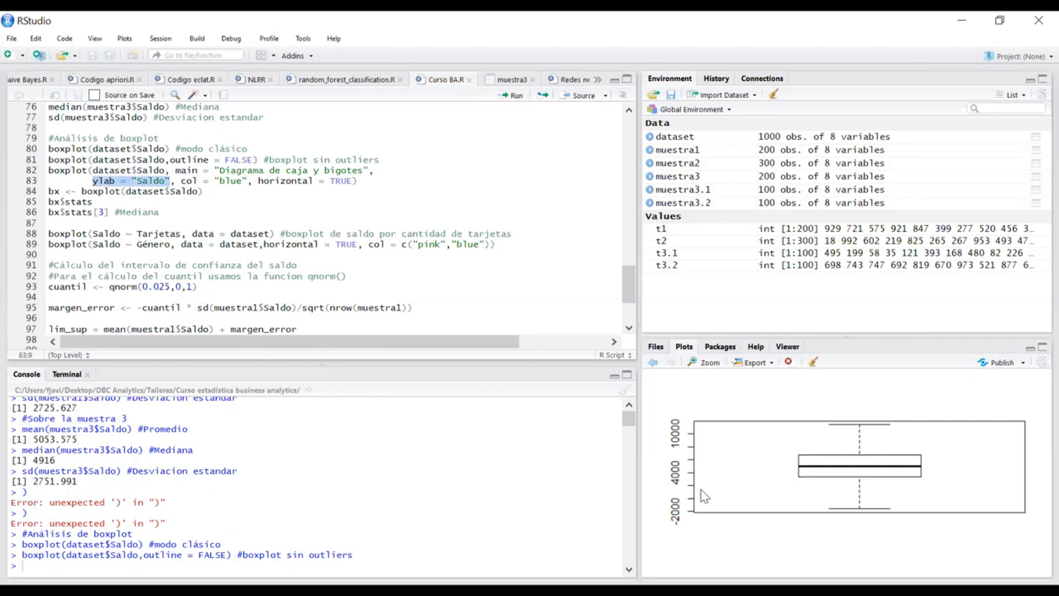
left_click(147, 182)
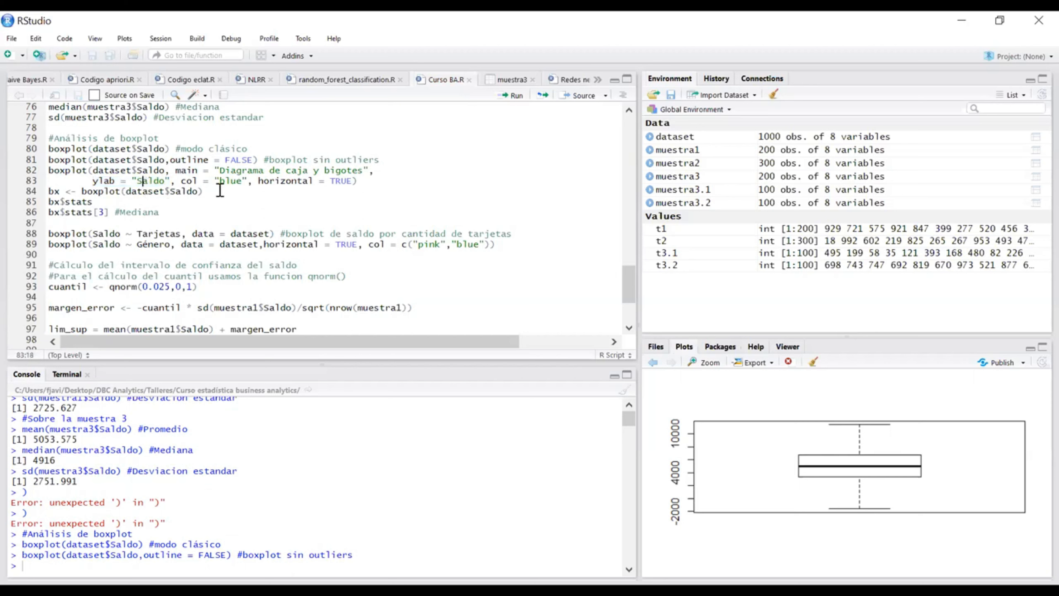
left_click_drag(248, 181, 187, 181)
left_click(242, 182)
mouse_move(360, 181)
left_mouse_down()
mouse_move(273, 182)
mouse_move(362, 188)
mouse_move(366, 179)
left_mouse_up()
key("ctrl+Return")
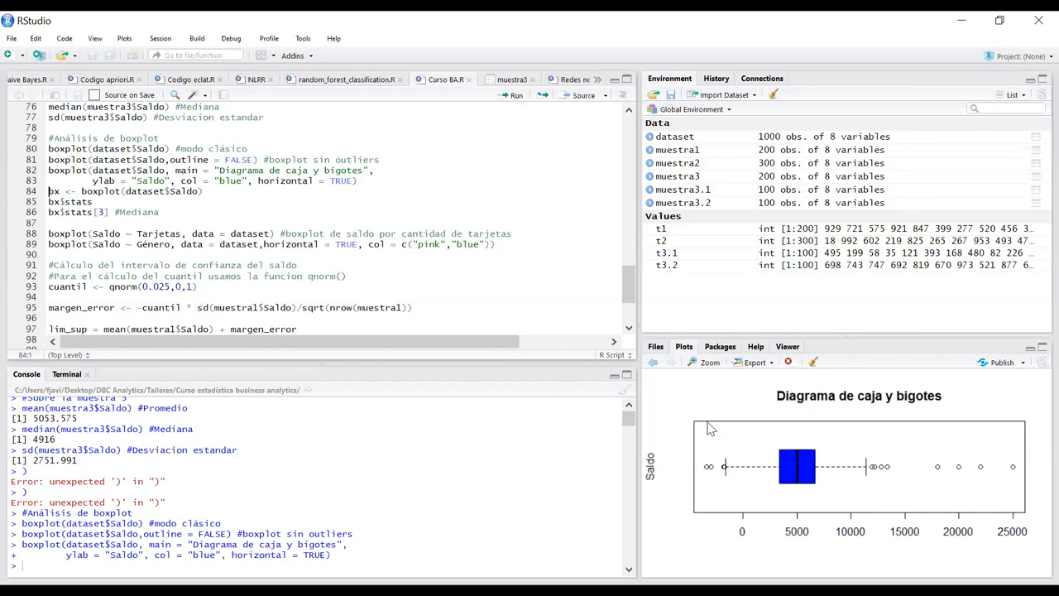
left_click(700, 362)
Step: Run the assignment that stores the boxplot of dataset$Saldo in the variable bx
double_click(52, 191)
left_click(115, 191)
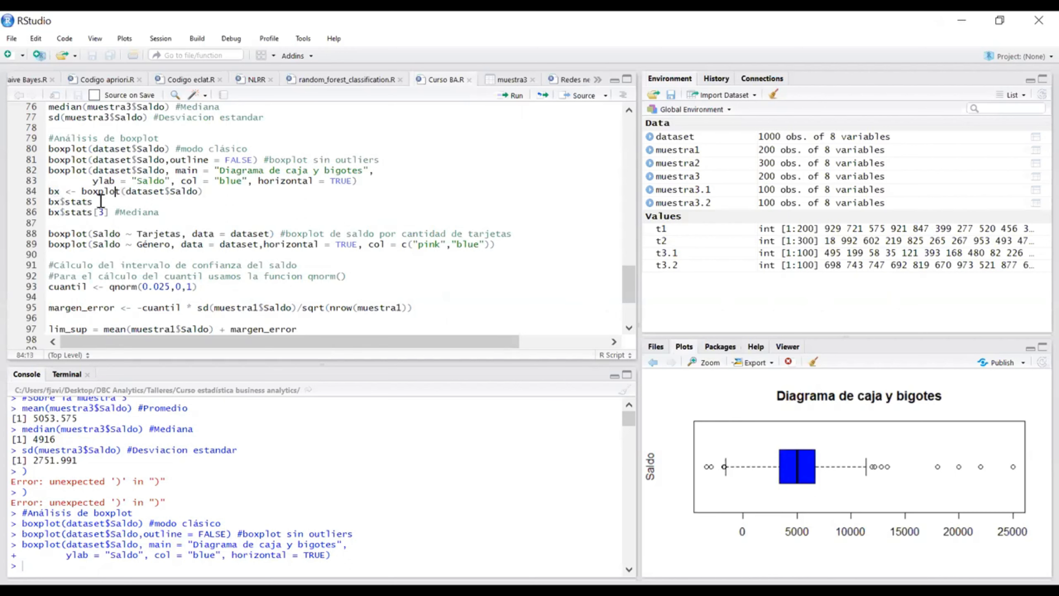
left_click(64, 191)
double_click(53, 191)
left_click_drag(65, 190, 70, 191)
left_click(79, 192)
left_click_drag(77, 193, 67, 192)
left_click(206, 193)
left_click_drag(74, 192, 66, 192)
left_click(78, 191)
left_click(214, 191)
key("ctrl+Return")
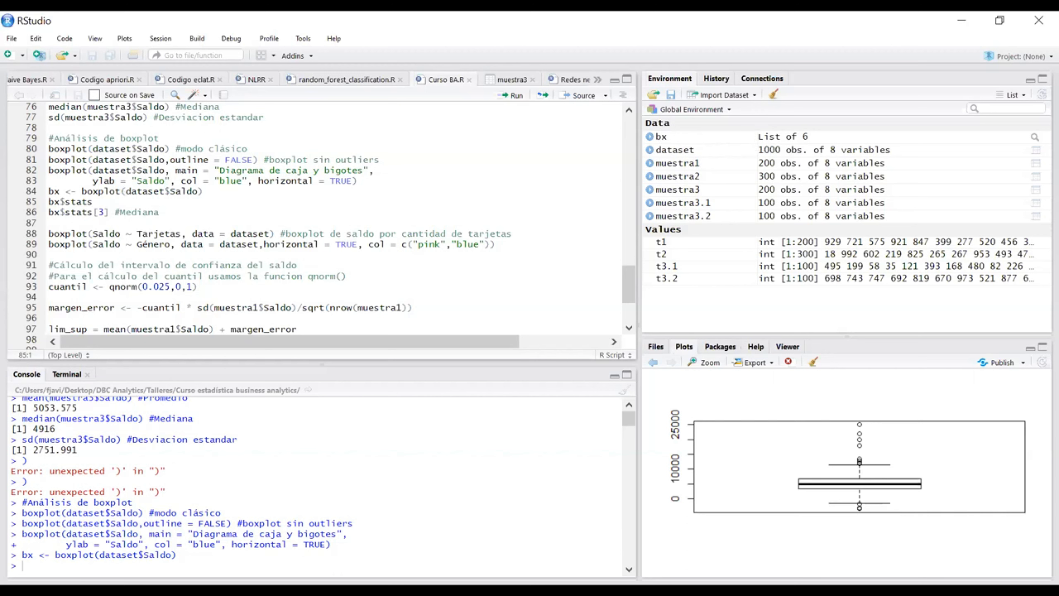
Step: Print the stats component of bx in the console, picking it from the suggested components
type("bx$")
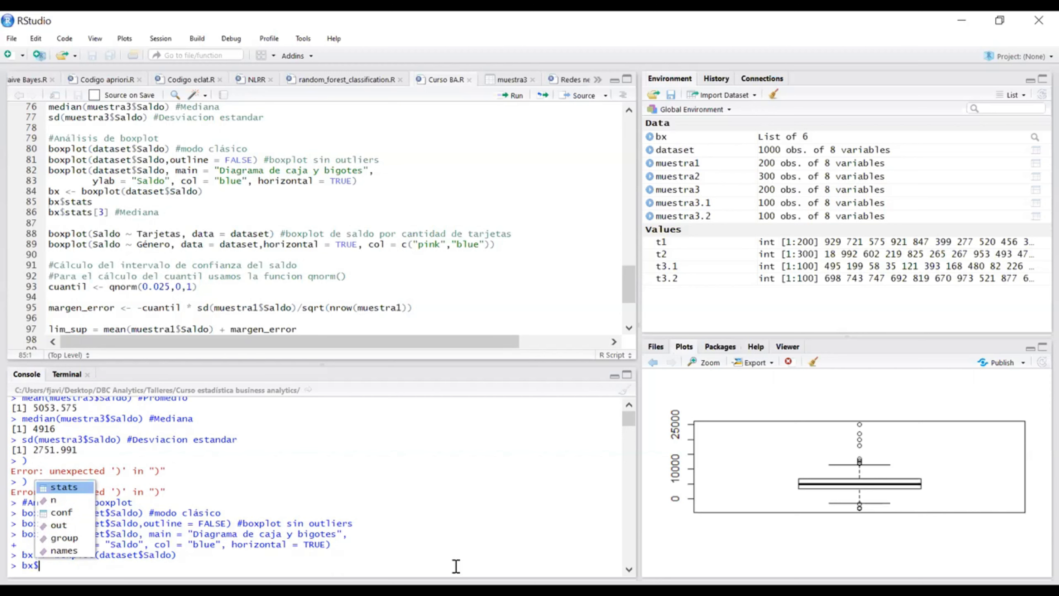
key("Down")
key("Down")
key("Down")
key("Down")
key("Down")
key("Up")
key("Up")
key("Up")
key("Up")
key("Up")
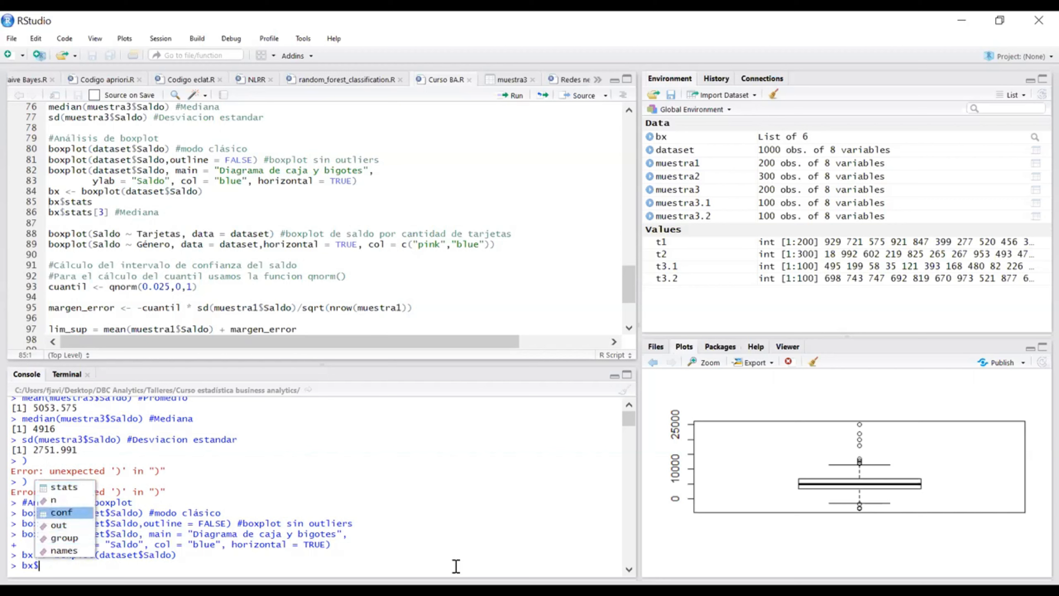
key("Down")
key("Down")
key("Down")
key("Down")
key("Down")
key("Up")
key("Up")
key("Up")
key("Up")
key("Up")
key("Up")
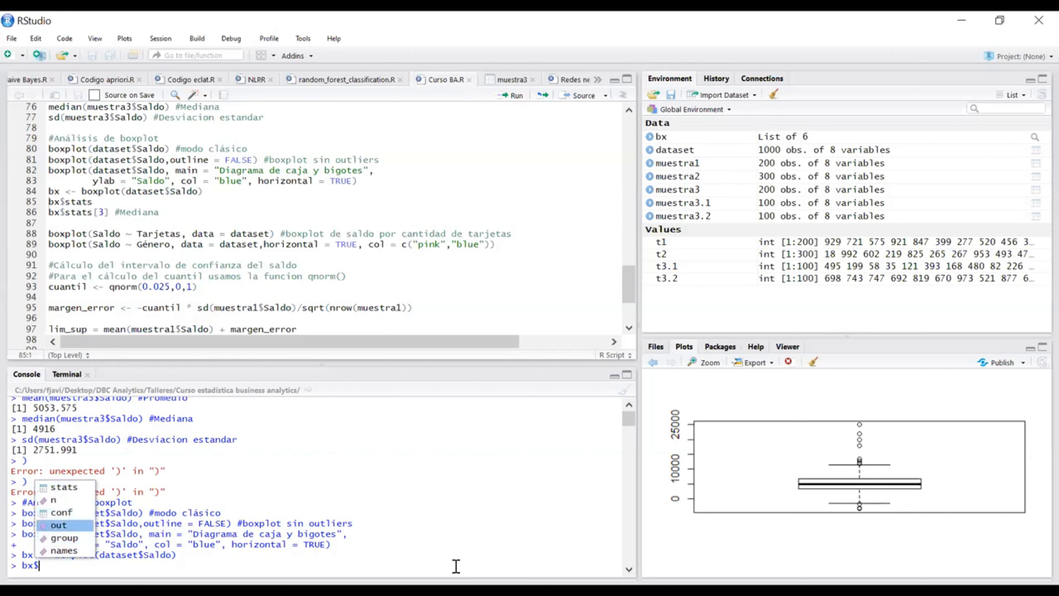
key("Down")
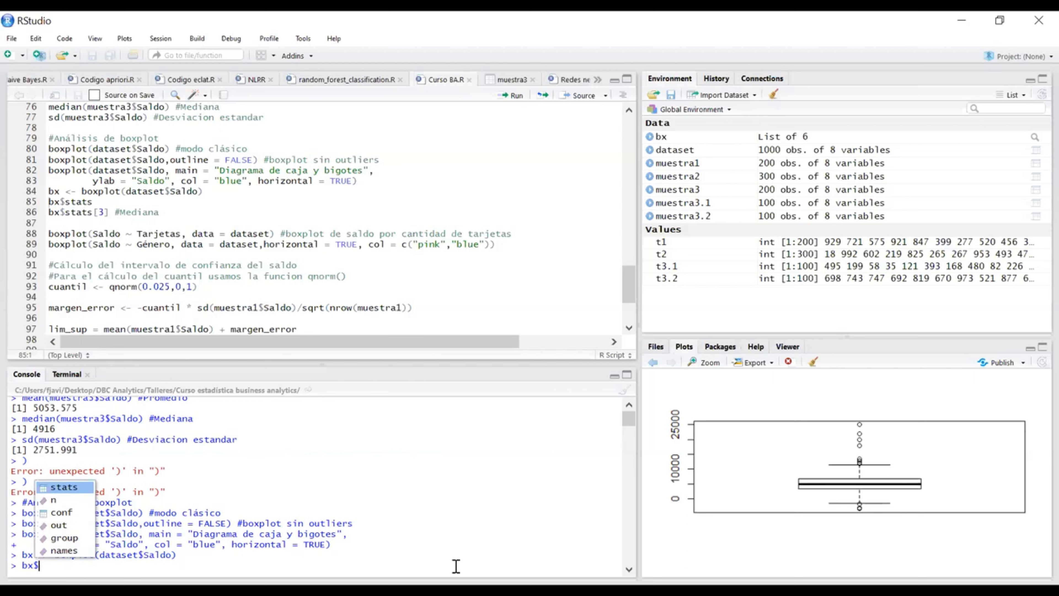
key("Return")
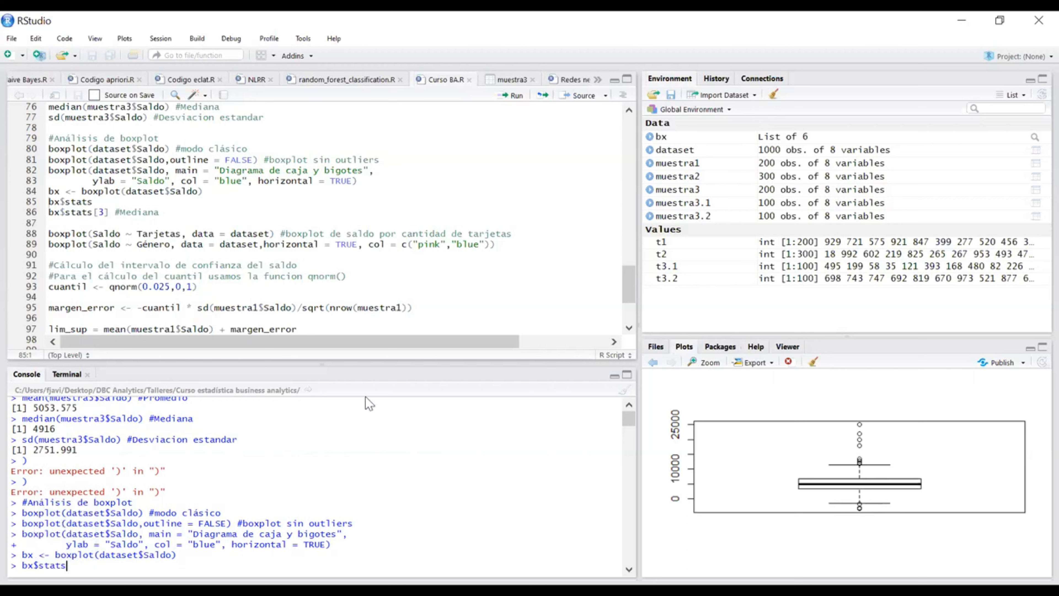
left_click_drag(109, 204, 43, 199)
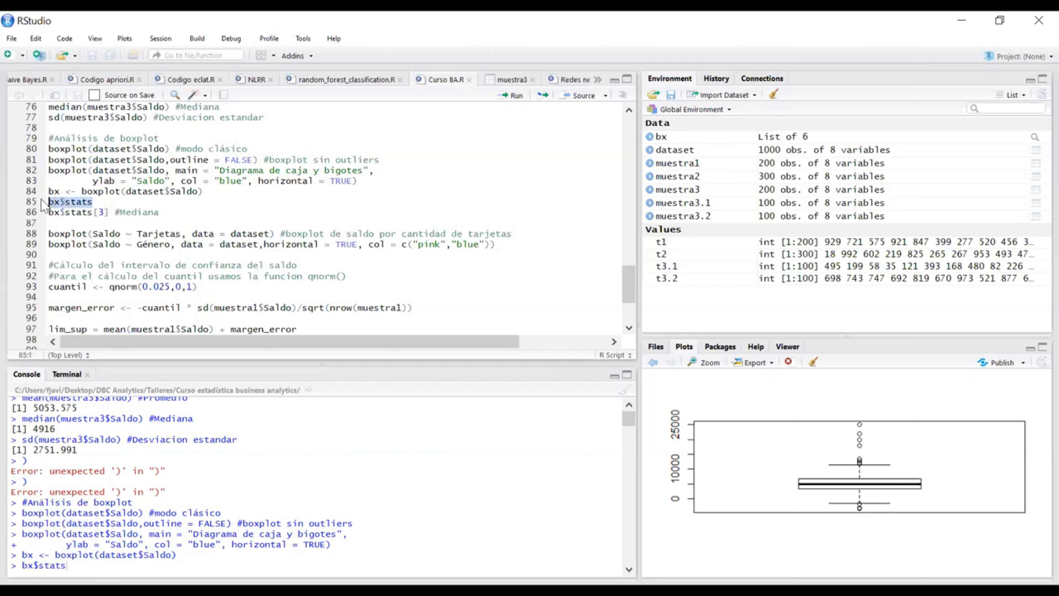
key("Return")
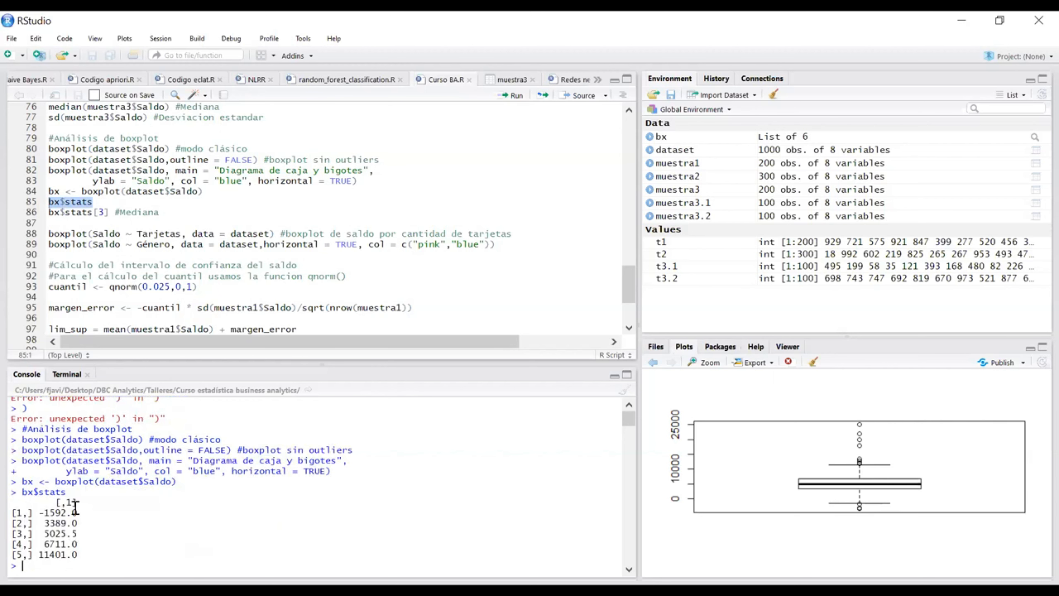
Step: Compare the values printed for bx$stats with the bx$stats[3] median line in the script
left_click_drag(79, 512, 31, 536)
left_click(80, 535)
left_click_drag(85, 544, 41, 561)
left_click(86, 559)
left_click(168, 211)
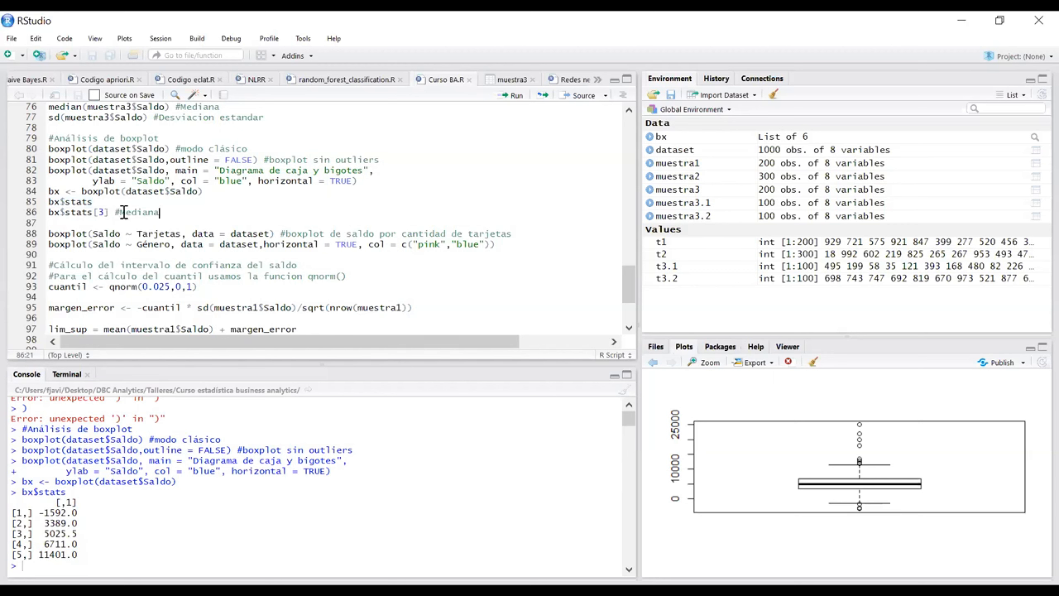
left_click_drag(108, 212, 47, 213)
left_click(99, 212)
Step: Rename the variable in the boxplot assignment to caja and run that line
left_click(59, 212)
left_click_drag(59, 191, 50, 191)
type("caja")
key("ctrl+Return")
Step: Print the median from the new object in the console with caja$stats[3]
left_click(229, 568)
type("caja")
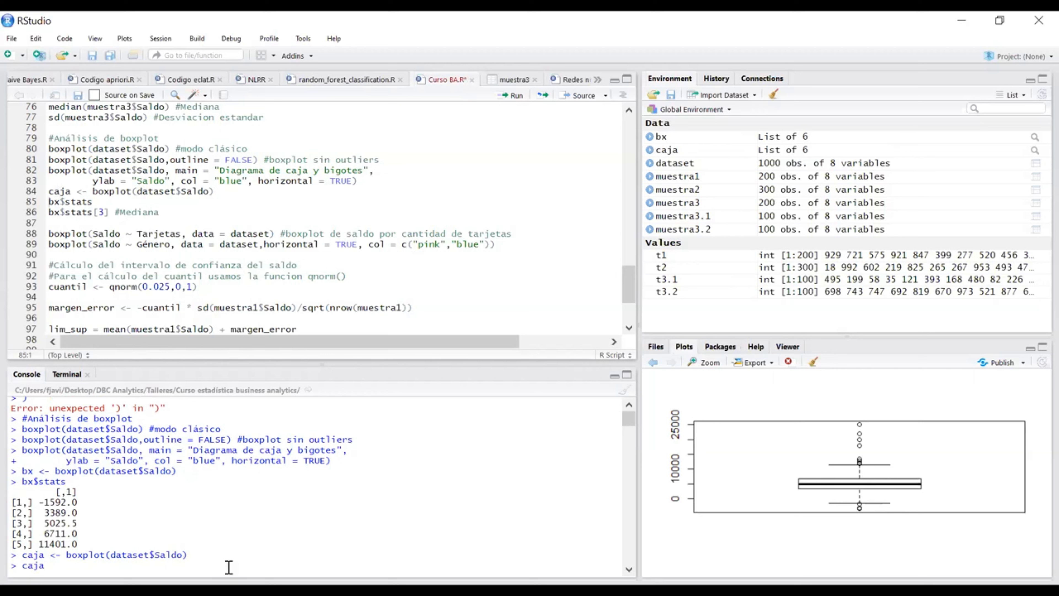
type("$")
key("Down")
key("Up")
key("Down")
key("Up")
key("Up")
key("Down")
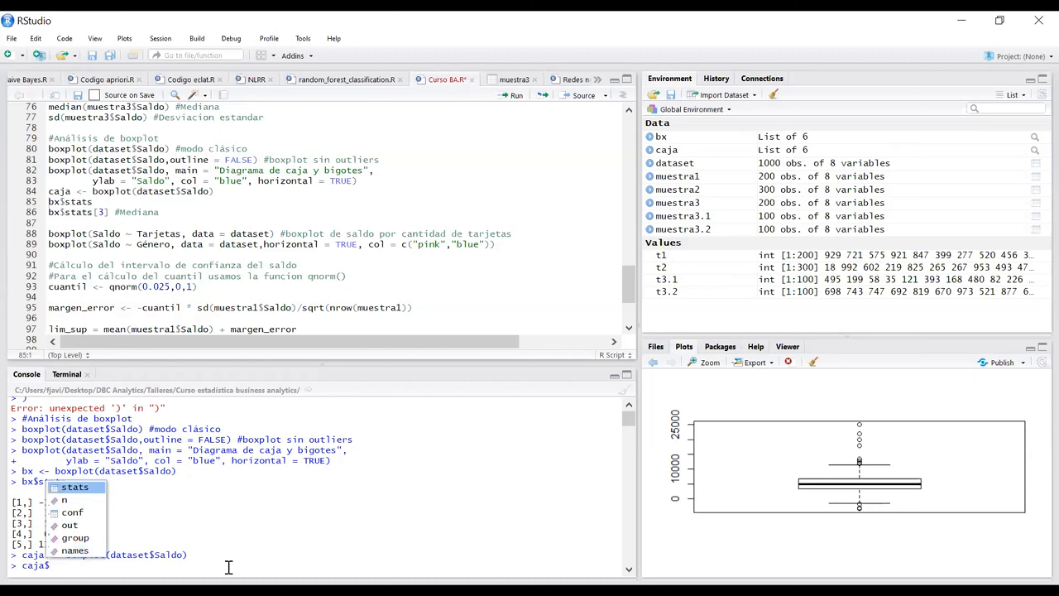
key("Return")
type("[3")
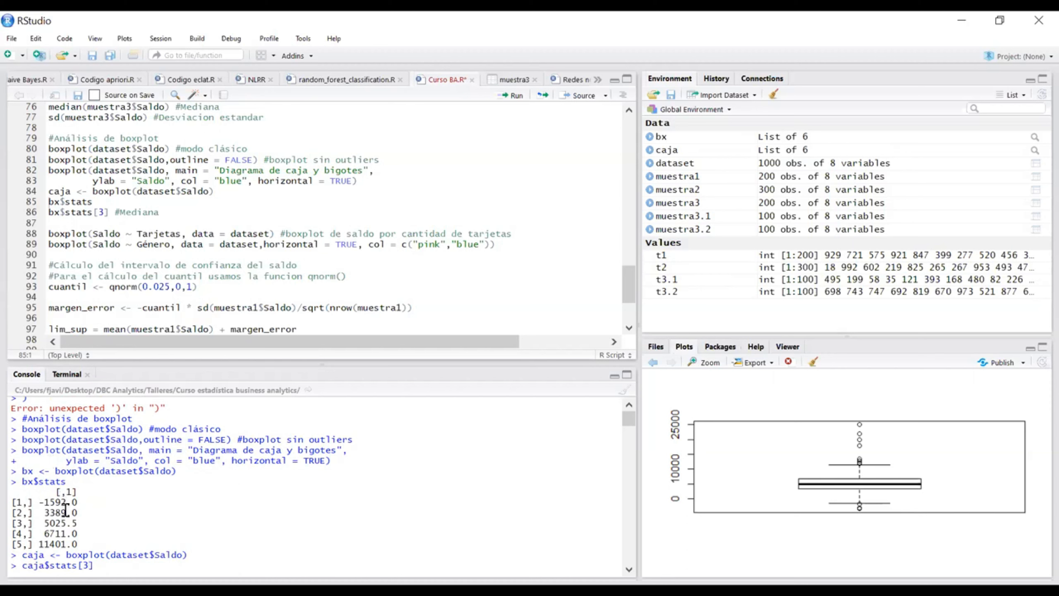
left_click_drag(78, 522, 40, 522)
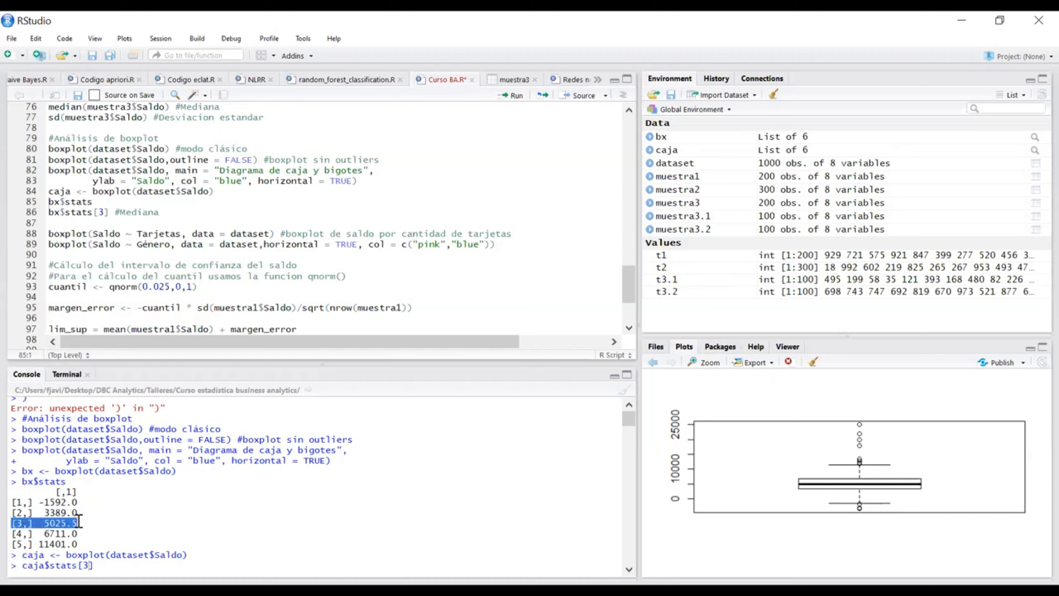
left_click(116, 563)
key("Return")
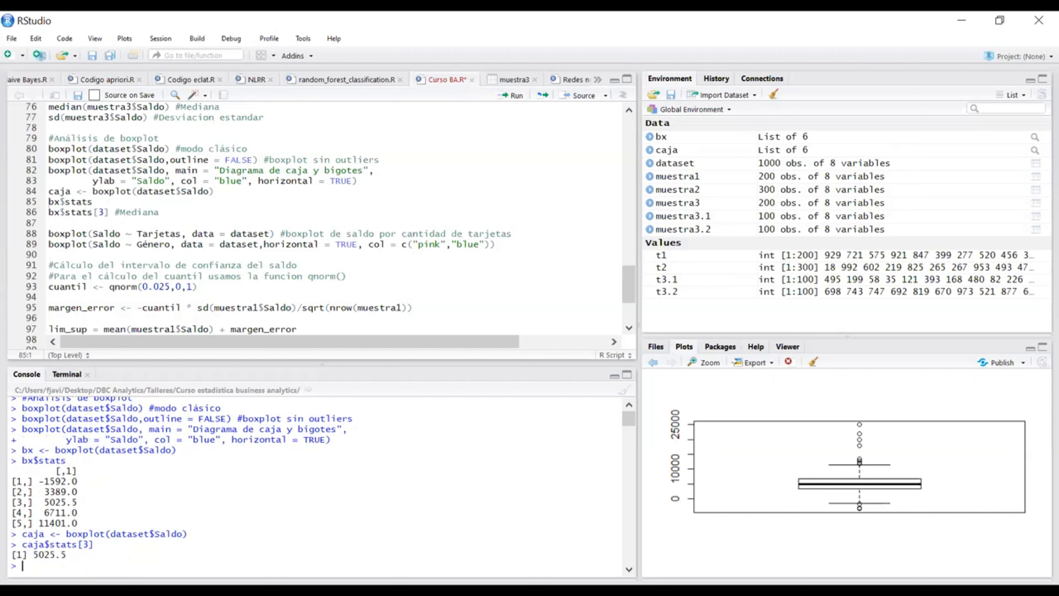
Step: Try indices 1 and 2 in the script's bx$stats median line and restore index 3
left_click_drag(109, 213, 37, 207)
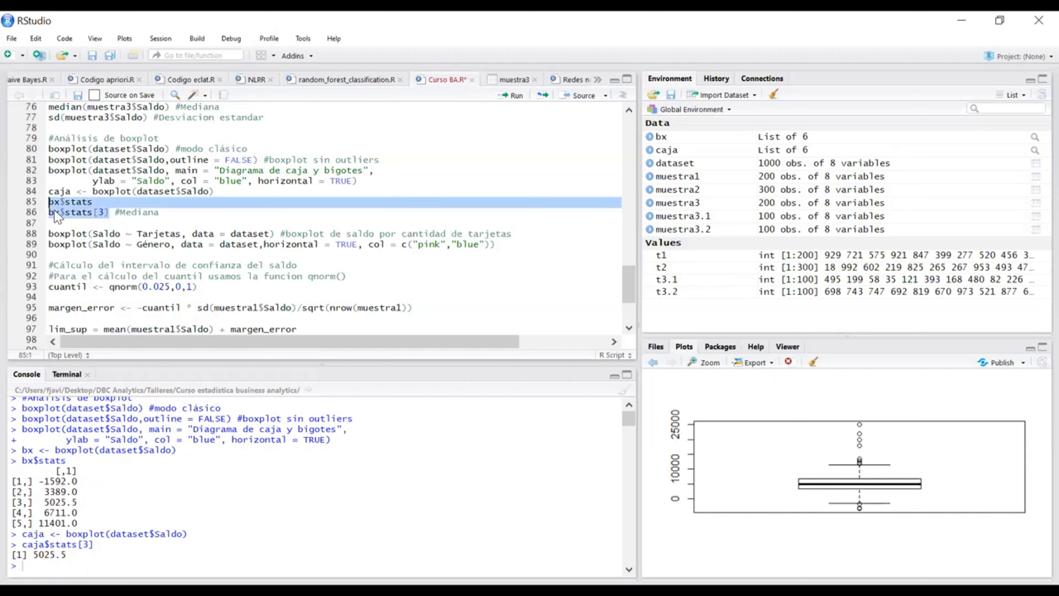
left_click(127, 221)
left_click_drag(111, 216, 44, 215)
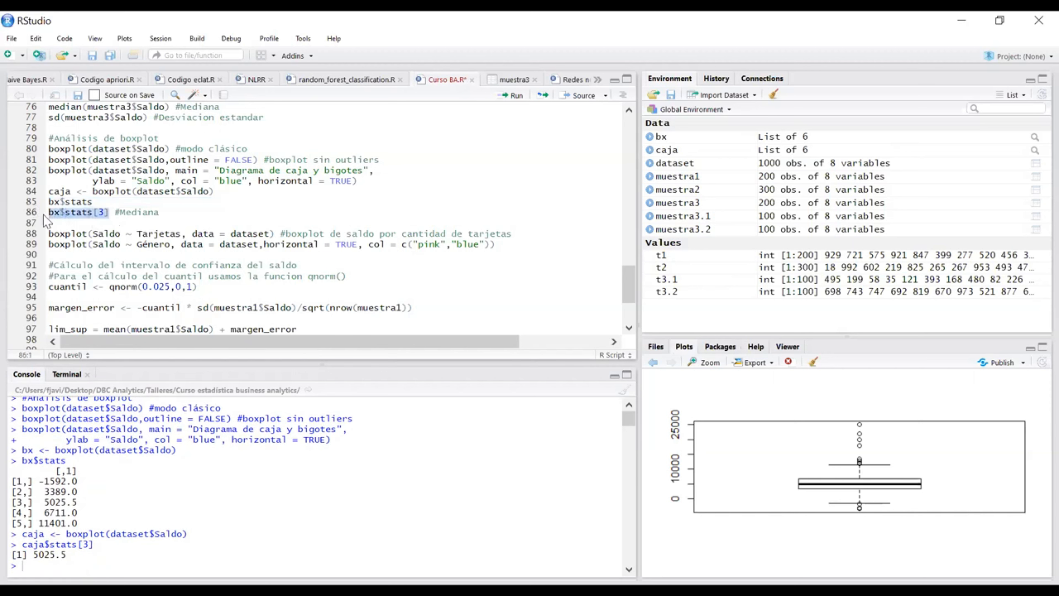
left_click(167, 212)
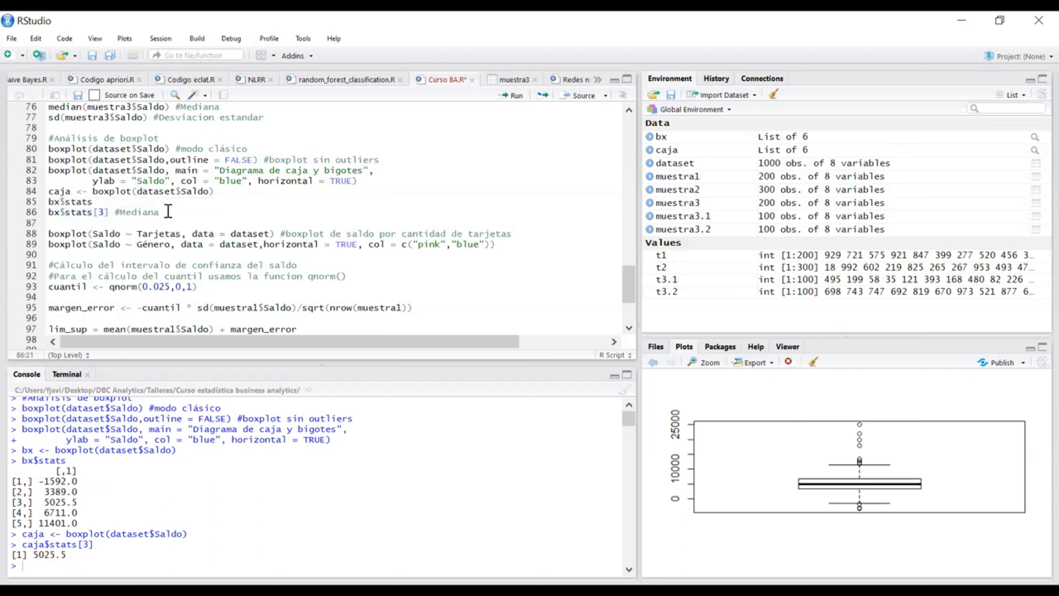
left_click(105, 212)
key("BackSpace")
type("1")
key("BackSpace")
type("2")
key("BackSpace")
type("3")
left_click(184, 211)
Step: Examine the Saldo ~ Tarjetas formula in the script's line for the boxplot of balance by number of cards
left_click(522, 233)
scroll(522, 234, "down", 2)
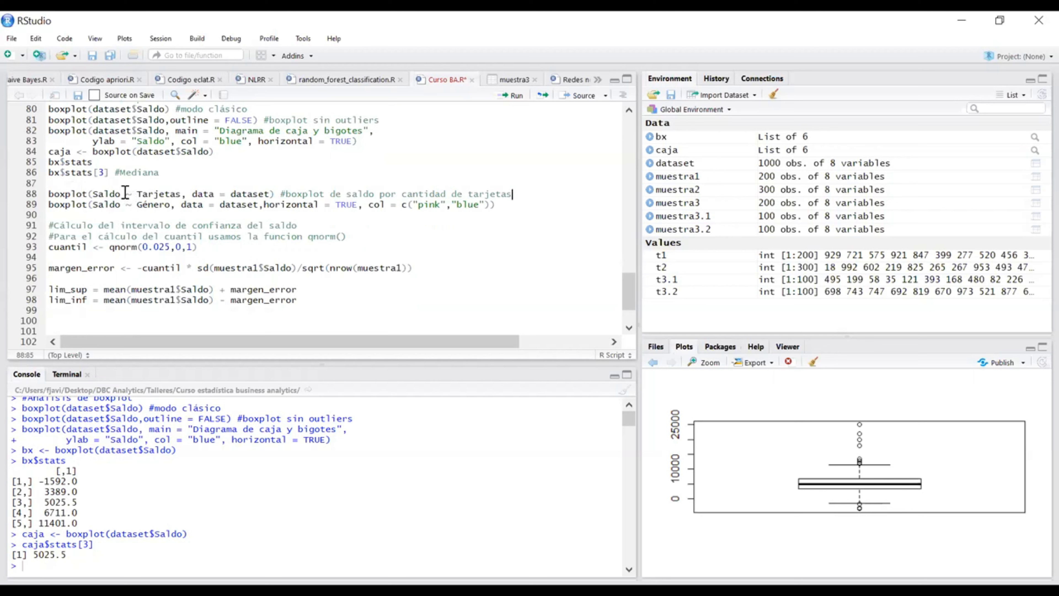
left_click_drag(120, 194, 93, 193)
scroll(128, 173, "up", 2)
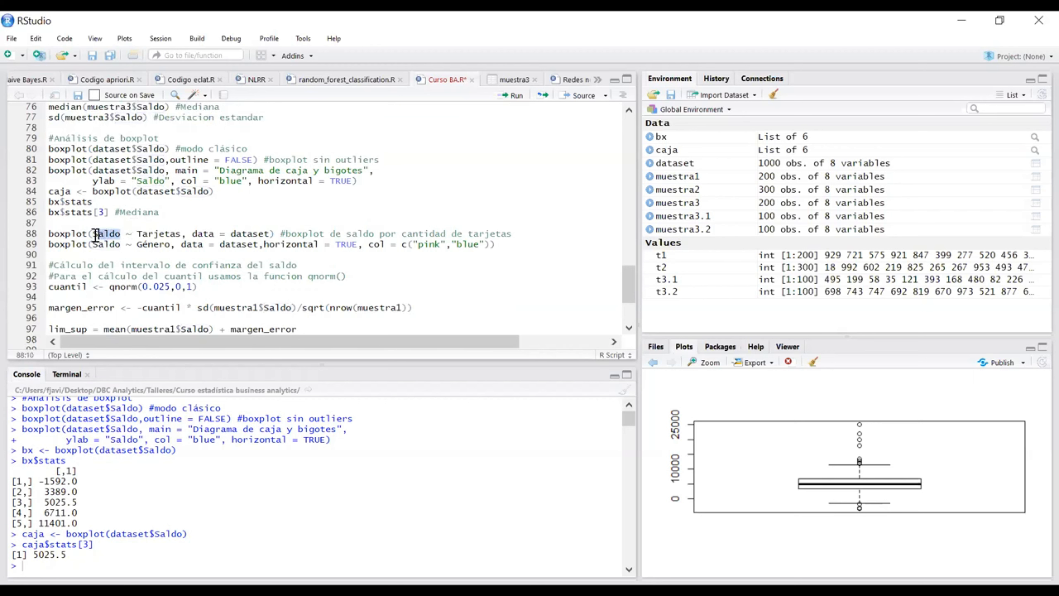
left_click(127, 233)
triple_click(184, 234)
double_click(179, 234)
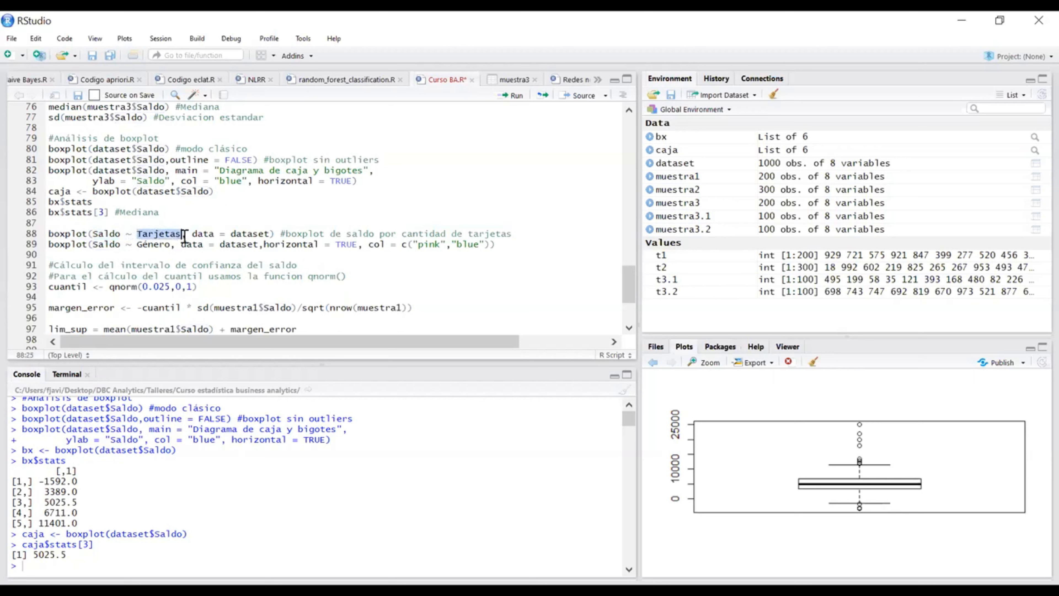
left_click(128, 233)
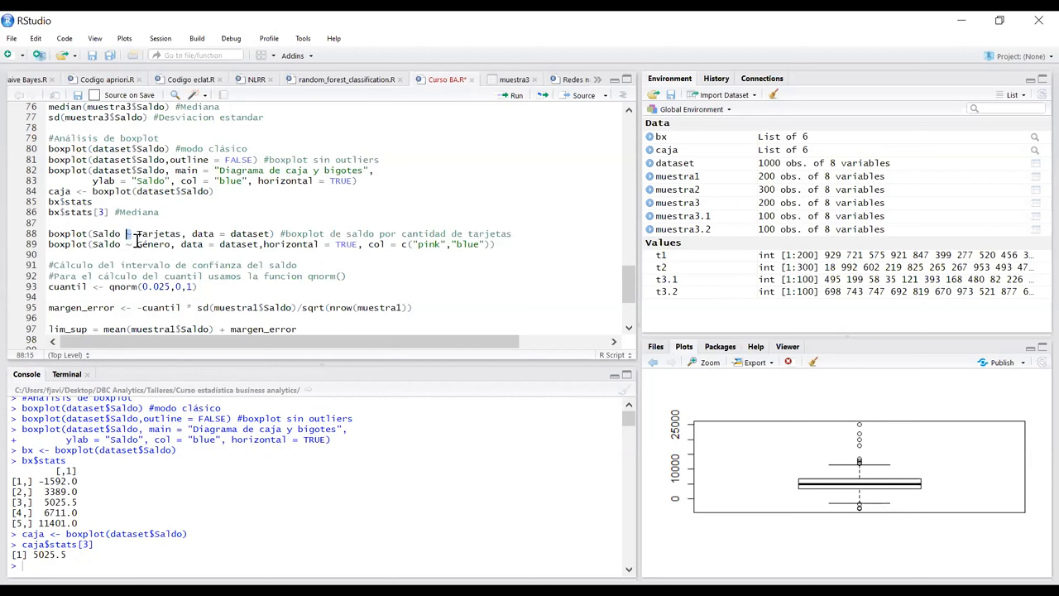
left_click(133, 235)
left_click_drag(120, 234, 48, 224)
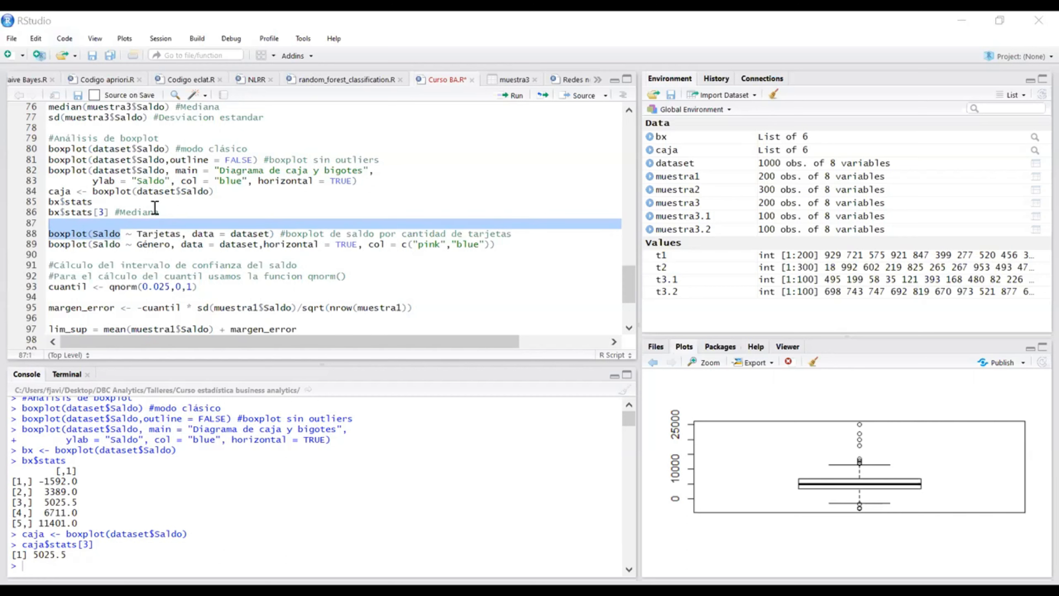
Step: Review the formula and data = dataset arguments of the Saldo ~ Tarjetas boxplot line and run it
left_click(125, 234)
double_click(95, 234)
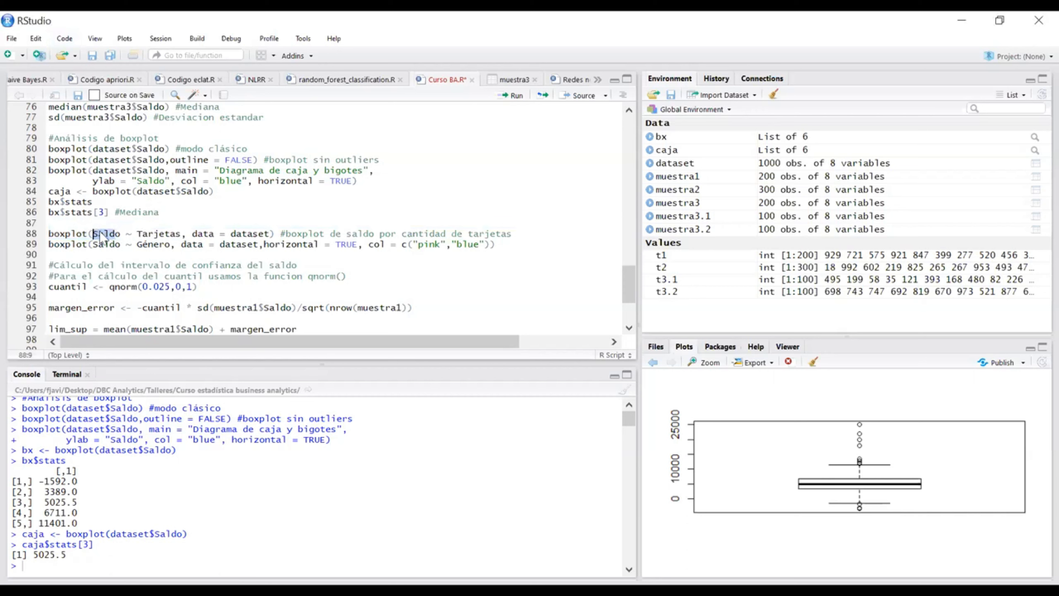
double_click(140, 233)
left_click(204, 228)
double_click(199, 233)
double_click(240, 233)
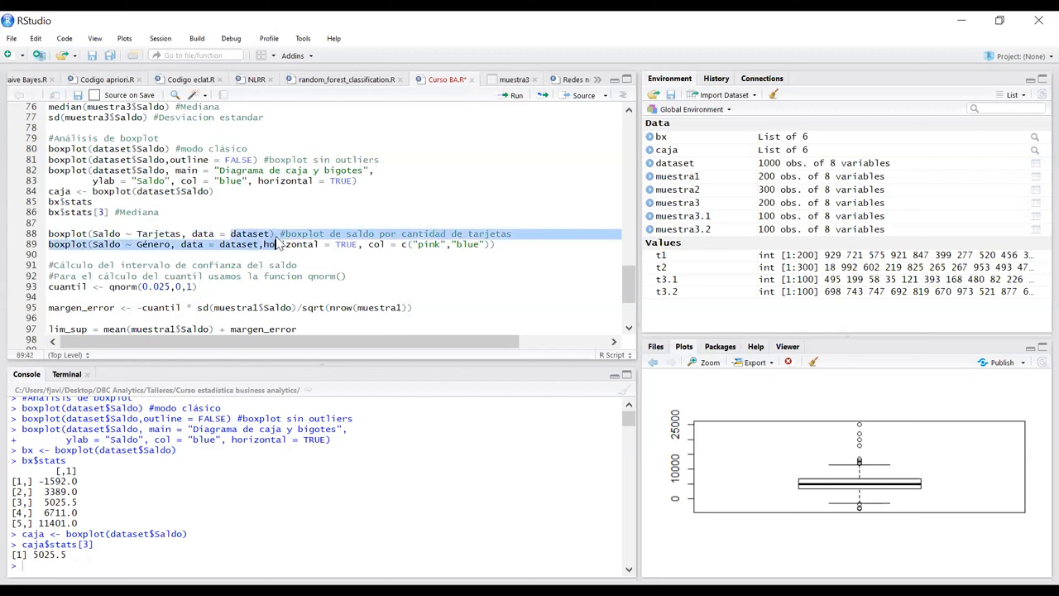
left_click(280, 234)
left_click(274, 233)
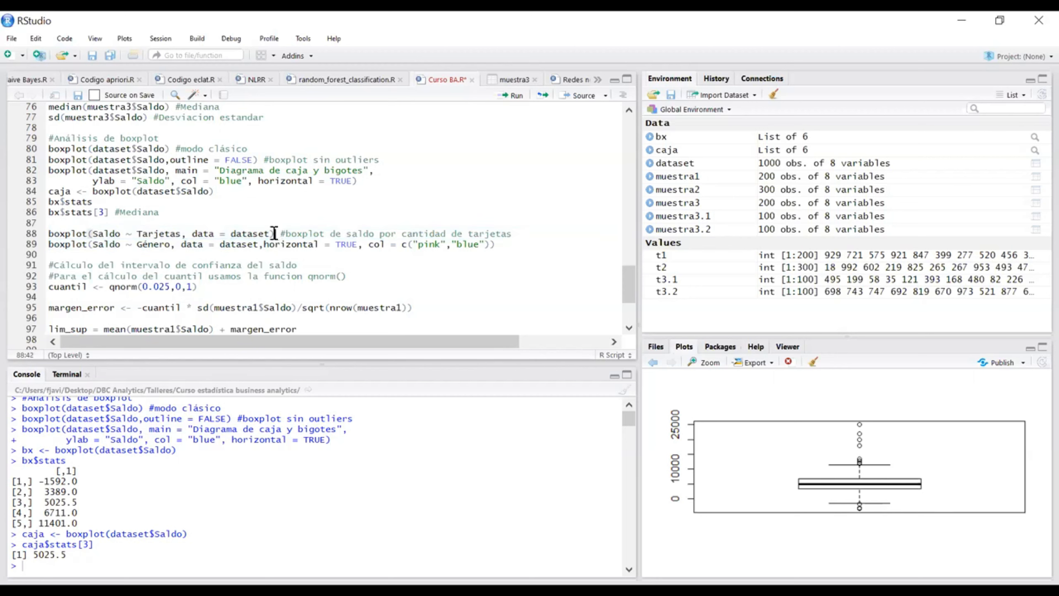
key("ctrl+Return")
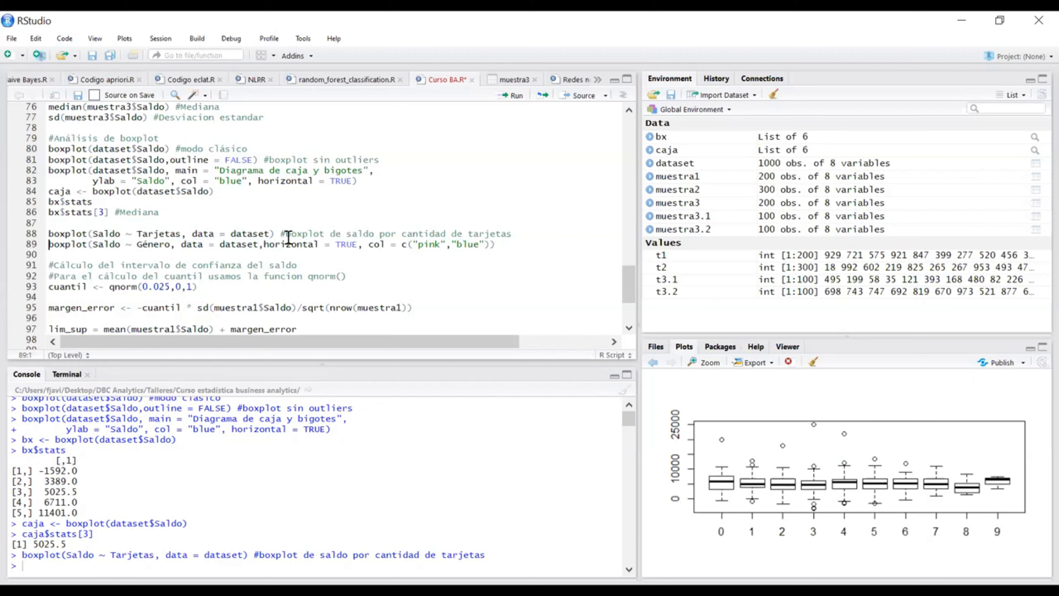
Step: Check the Tarjetas grouping variable in the script and view the resulting boxplot enlarged
left_click_drag(184, 232, 137, 235)
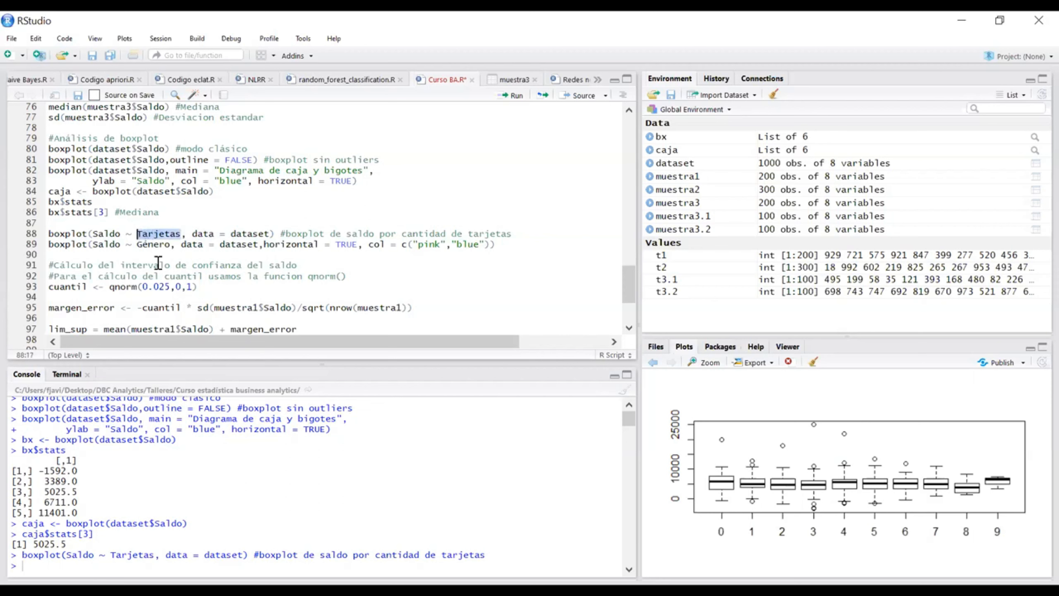
left_click(440, 234)
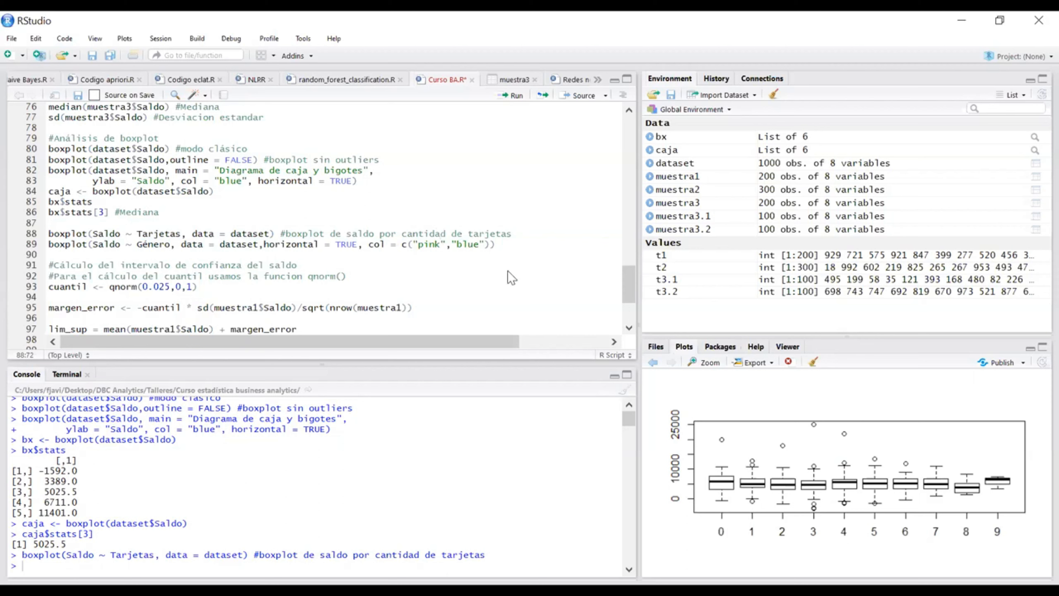
left_click(703, 366)
Step: Examine the Saldo ~ Género formula and the data = dataset argument in the script's gender boxplot line
left_click(516, 246)
left_click_drag(125, 246, 92, 245)
left_click(140, 246)
double_click(191, 246)
left_click_drag(210, 246, 262, 246)
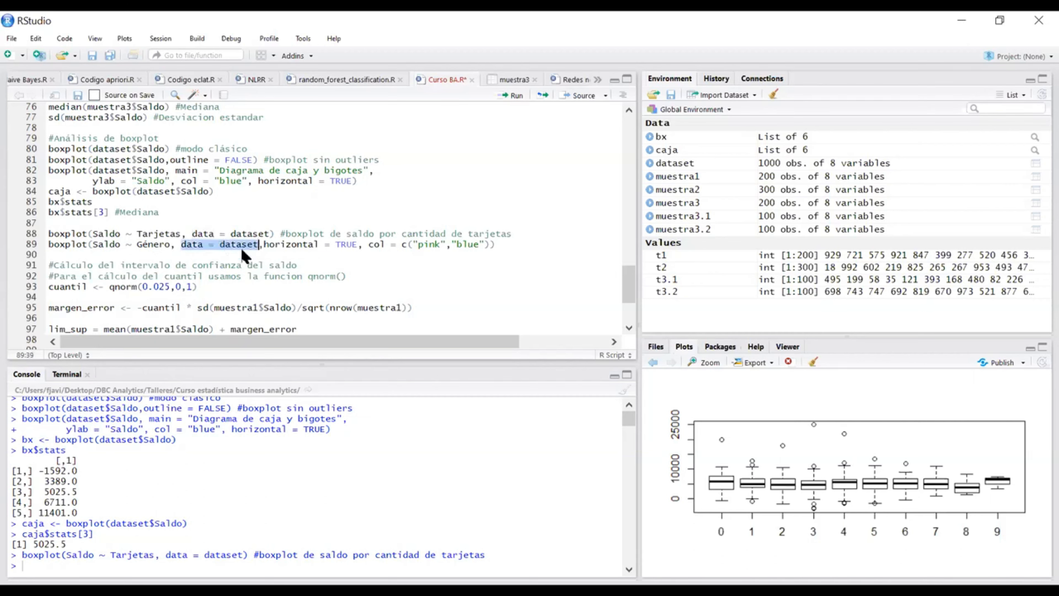
left_click(267, 252)
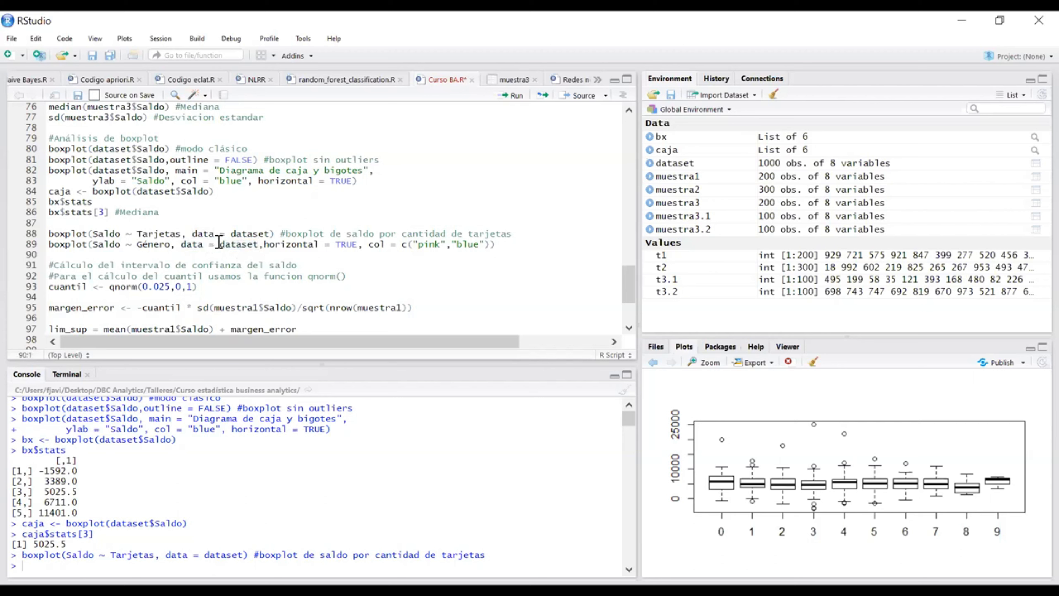
left_click_drag(261, 245, 219, 242)
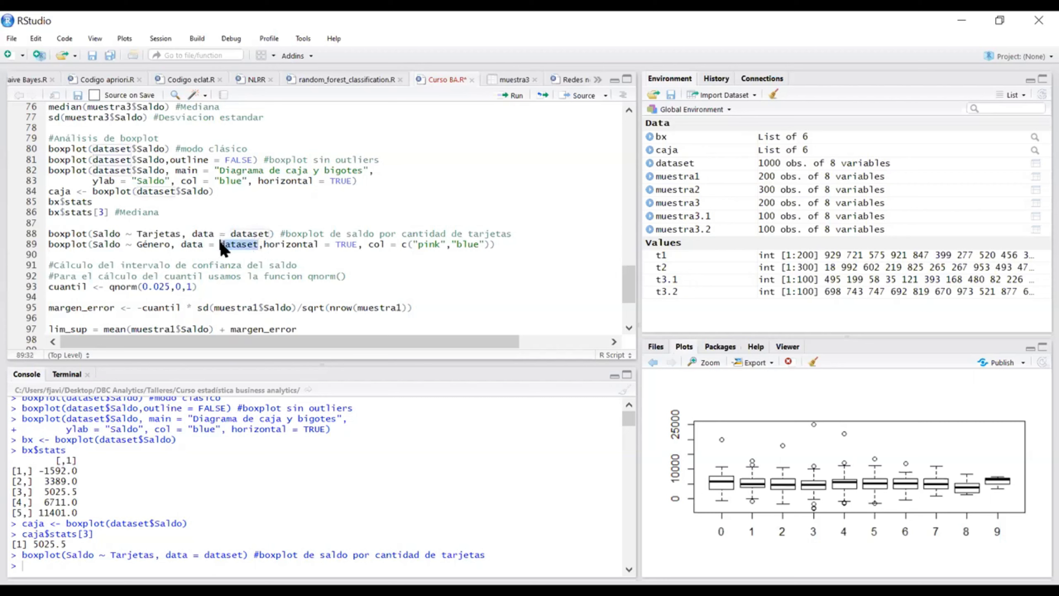
left_click(236, 245)
Step: Run the horizontal boxplot of Saldo by Género with pink and blue boxes and view the plot enlarged
left_click_drag(358, 245, 264, 244)
left_click(368, 247)
left_click(474, 245)
left_click(520, 247)
key("ctrl+Return")
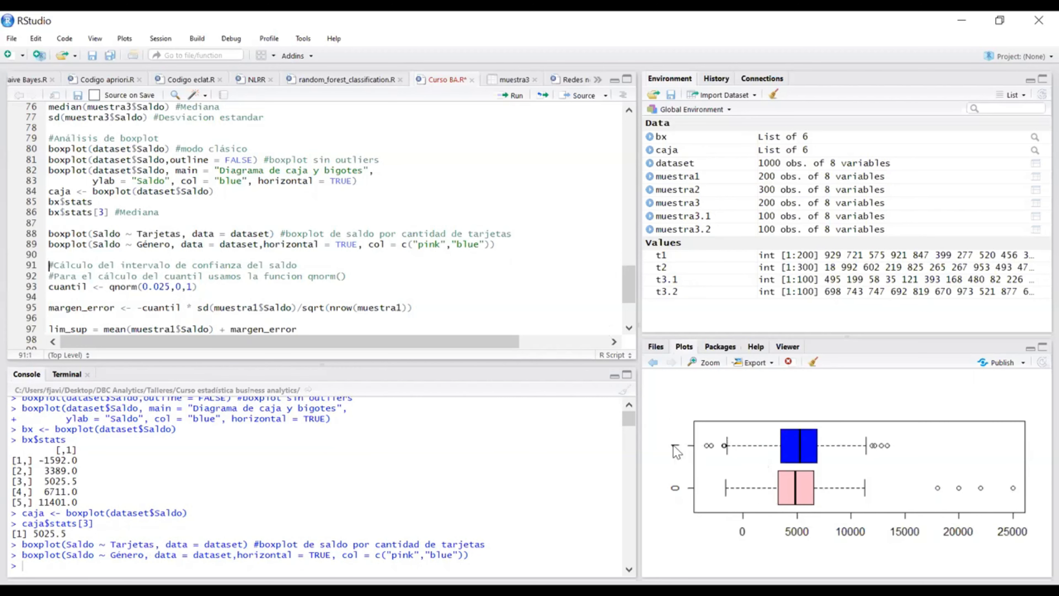
left_click(701, 362)
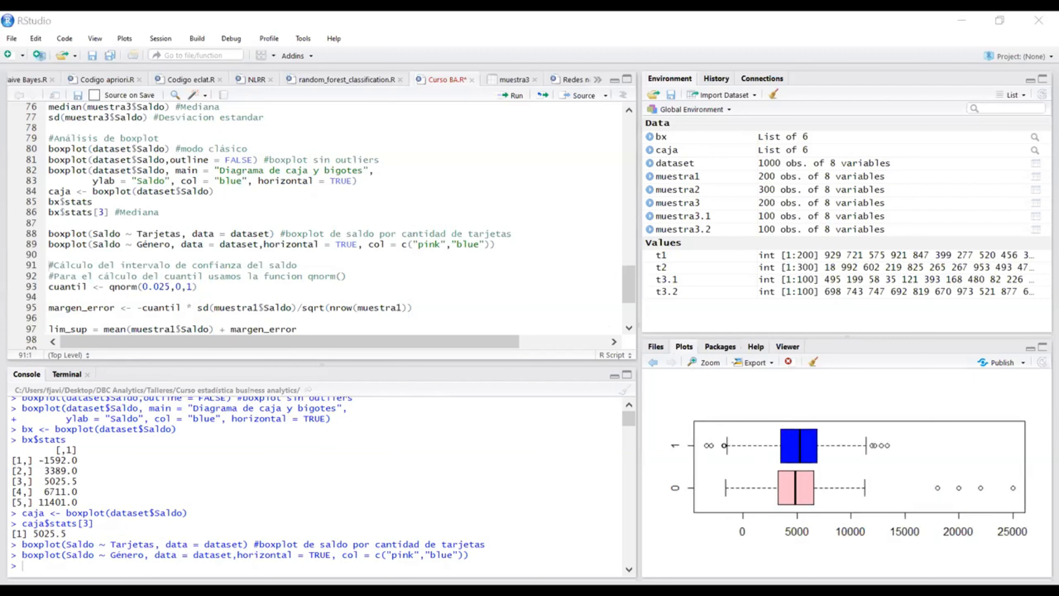
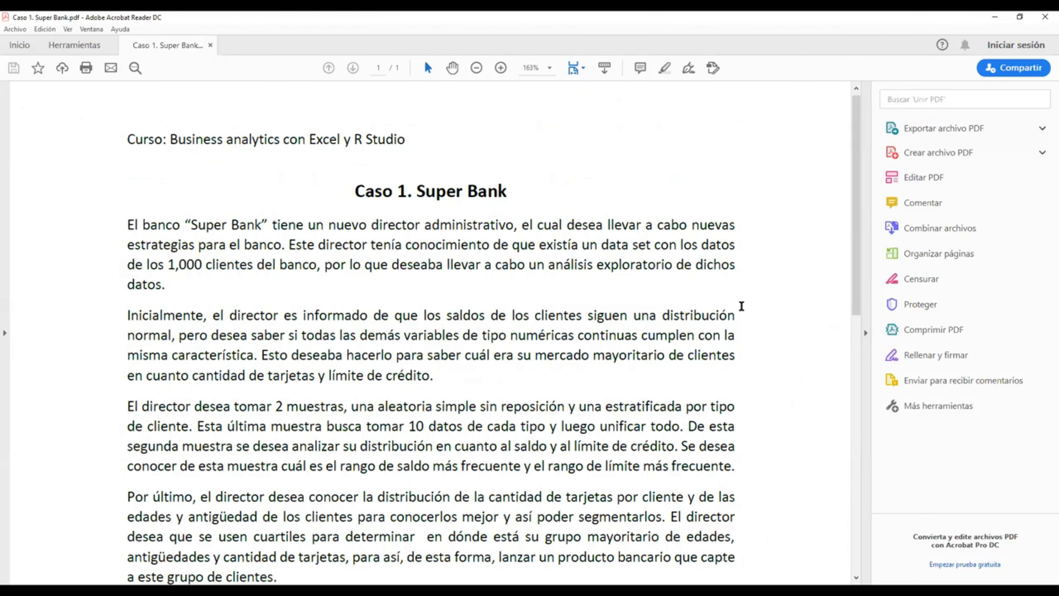
Step: Read through the Caso 1. Super Bank assignment in the PDF, from the course heading to the end of the page
scroll(742, 317, "down", 5)
scroll(744, 323, "down", 8)
scroll(754, 331, "down", 7)
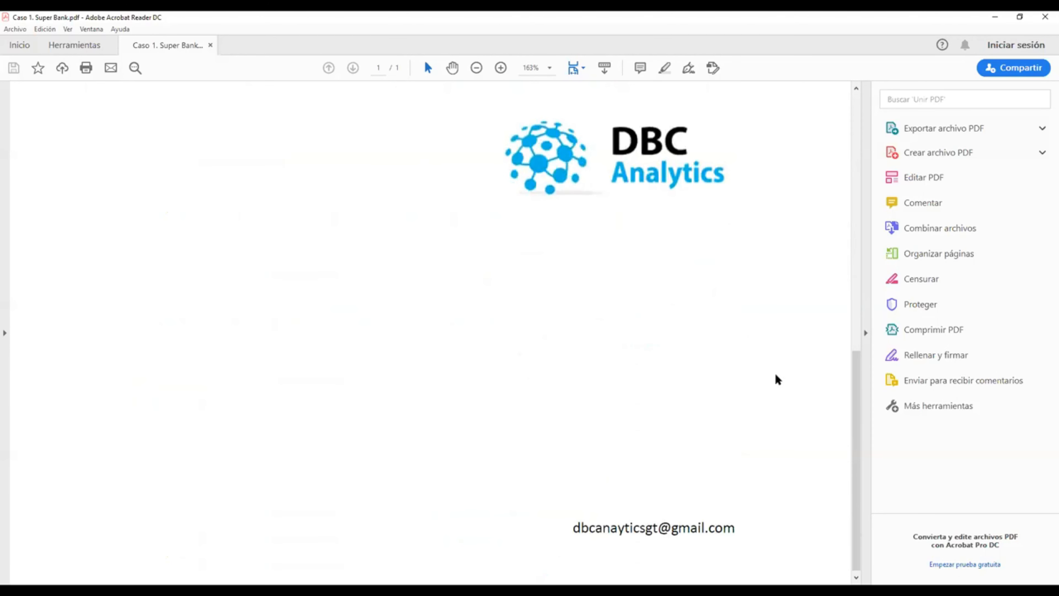
scroll(775, 379, "up", 15)
scroll(776, 382, "up", 1)
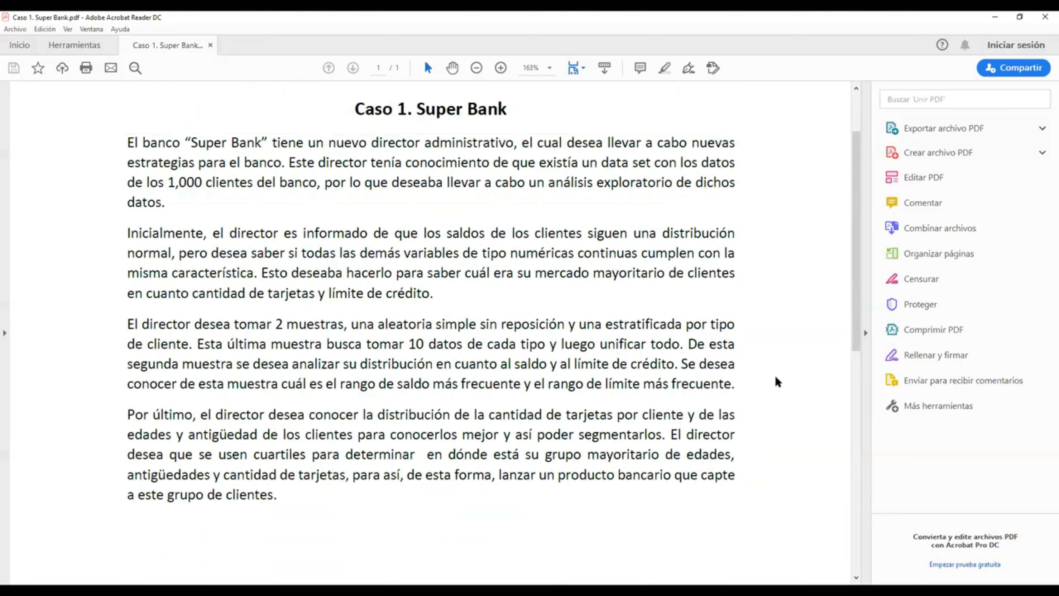
scroll(776, 382, "up", 1)
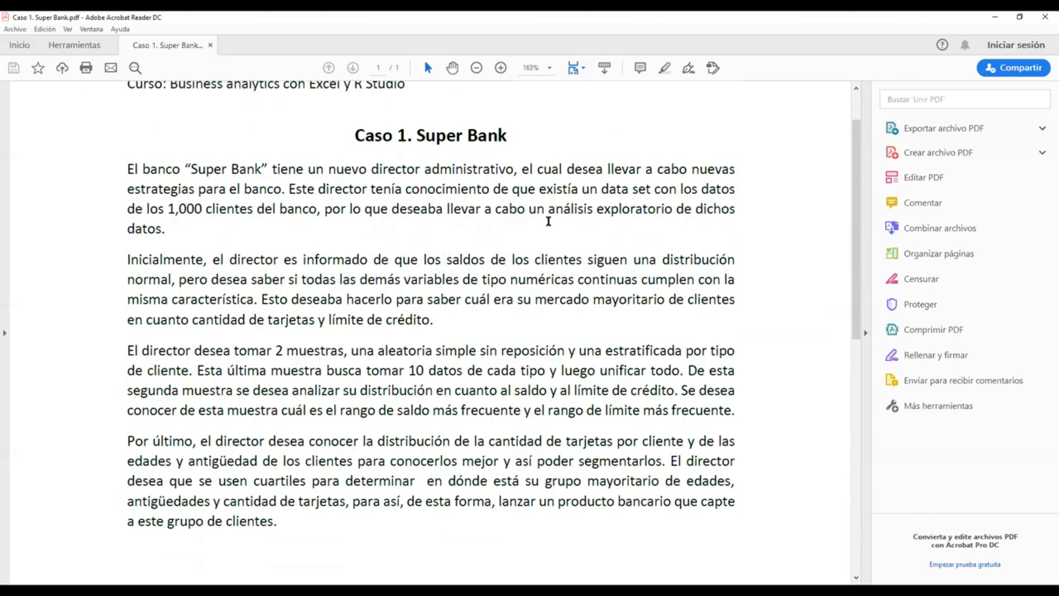
scroll(507, 266, "up", 2)
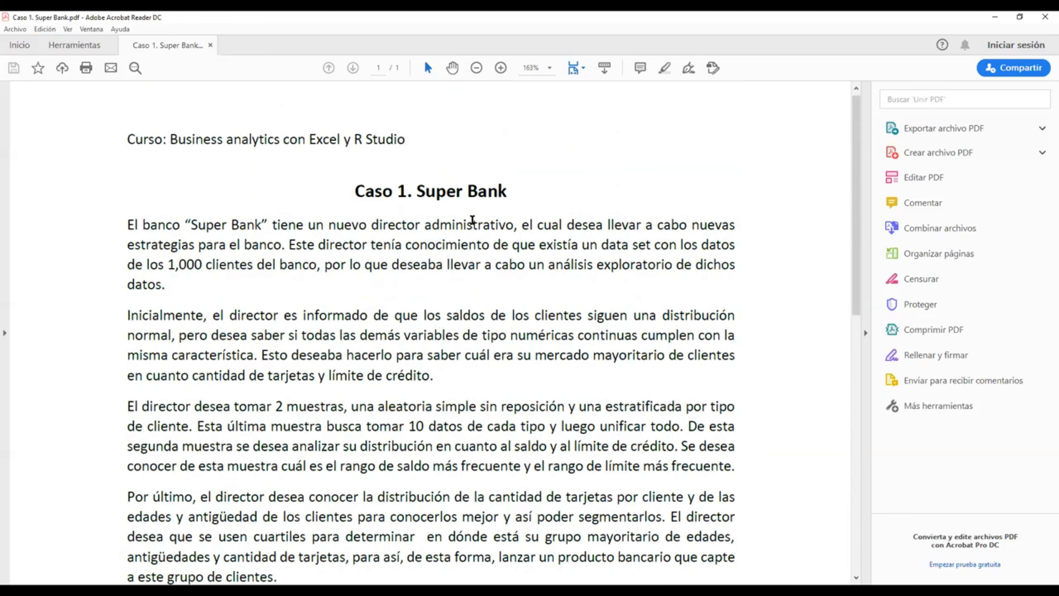
scroll(472, 219, "down", 2)
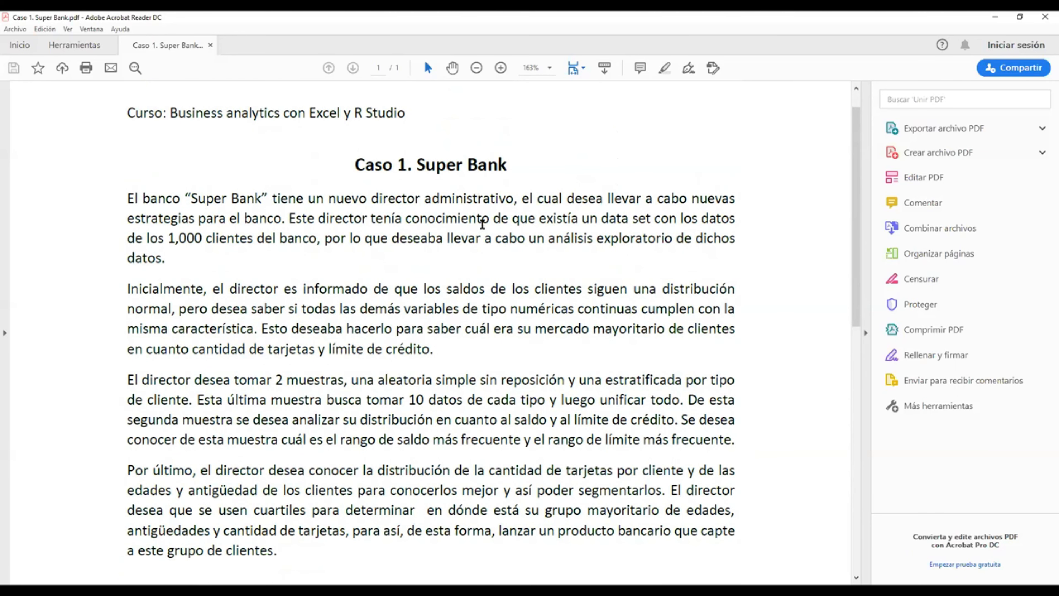
scroll(767, 309, "down", 1)
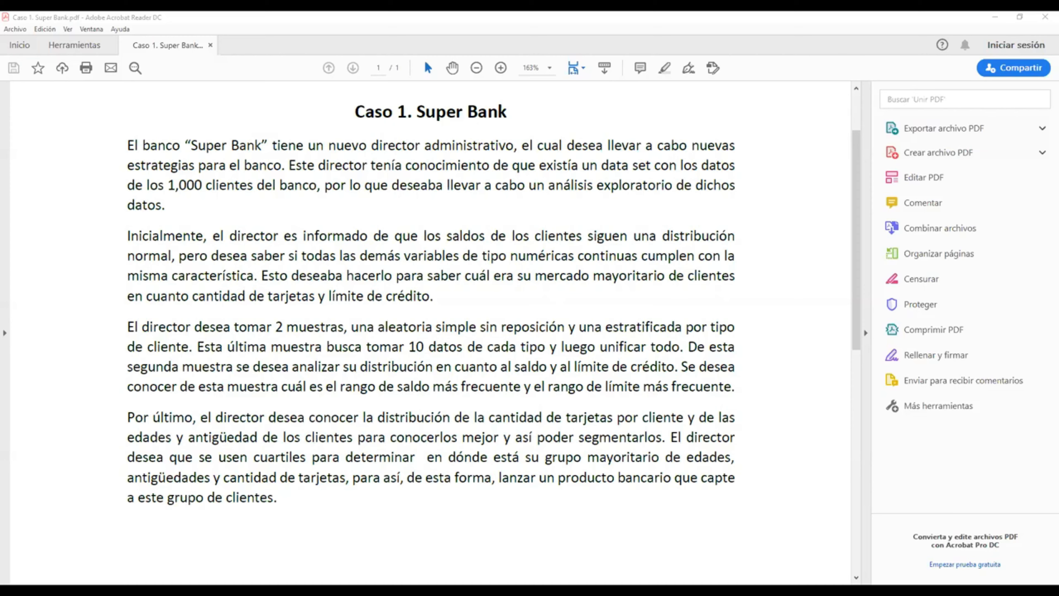
Step: Switch to the Dataset workbook in Excel and move the boxplot and histogram away from the Mediana, Max and Min cells
key("alt+Tab")
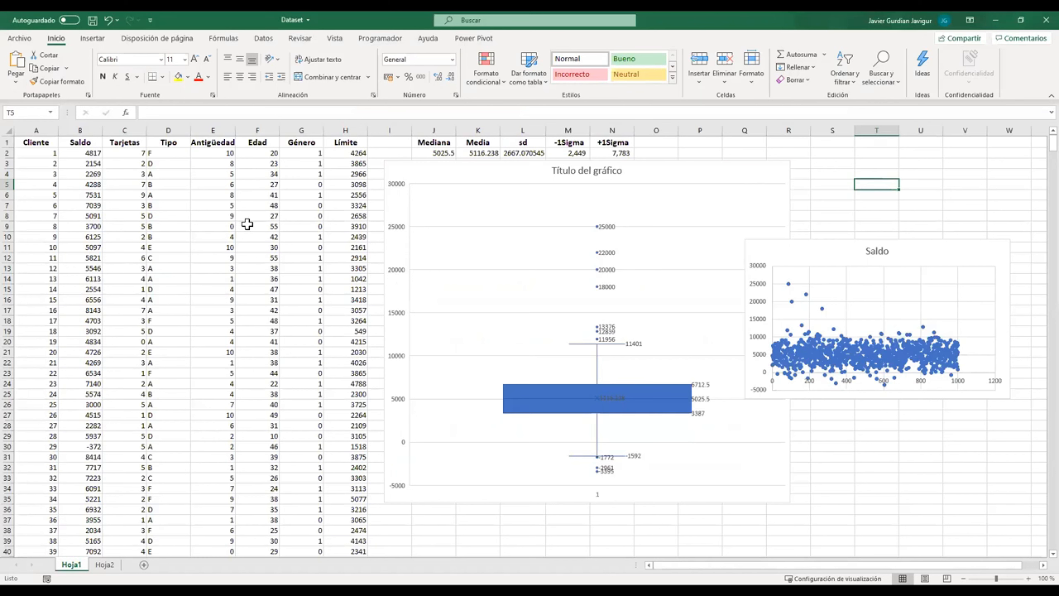
left_click(438, 177)
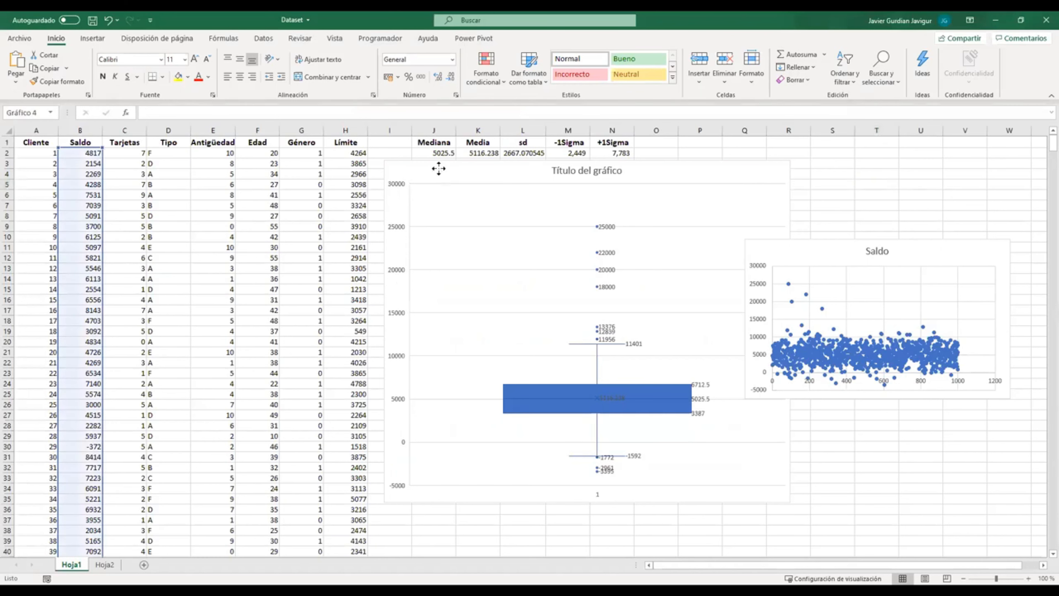
left_click_drag(910, 224, 910, 216)
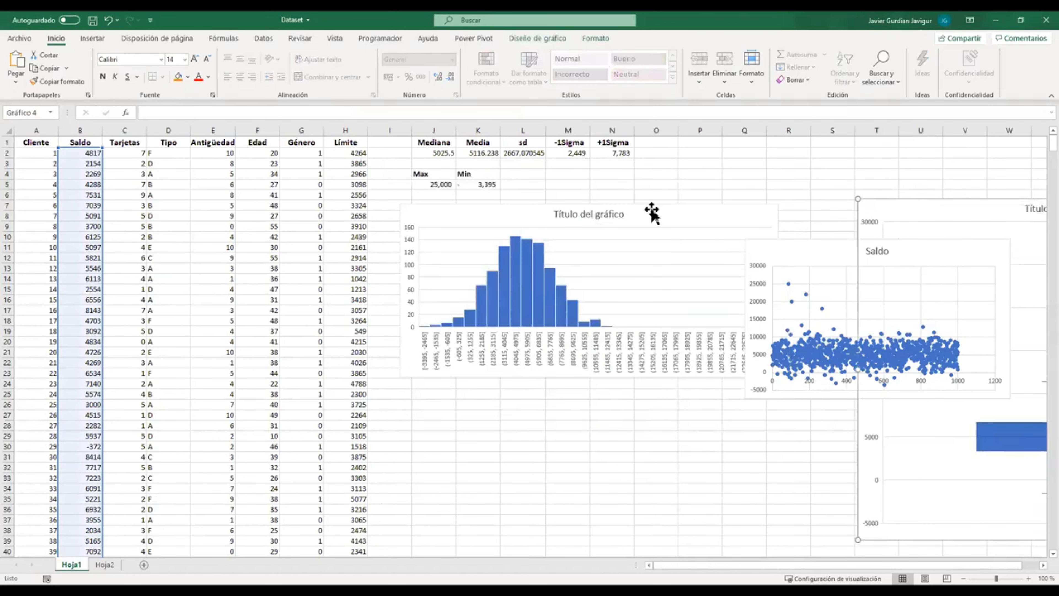
left_click_drag(708, 213, 997, 146)
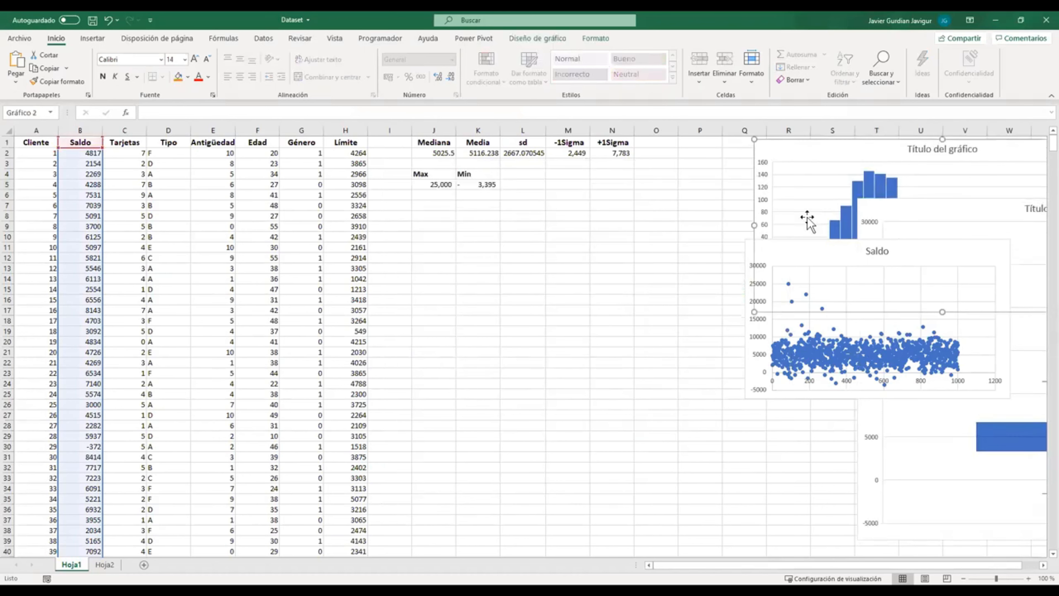
left_click(567, 250)
left_click(441, 205)
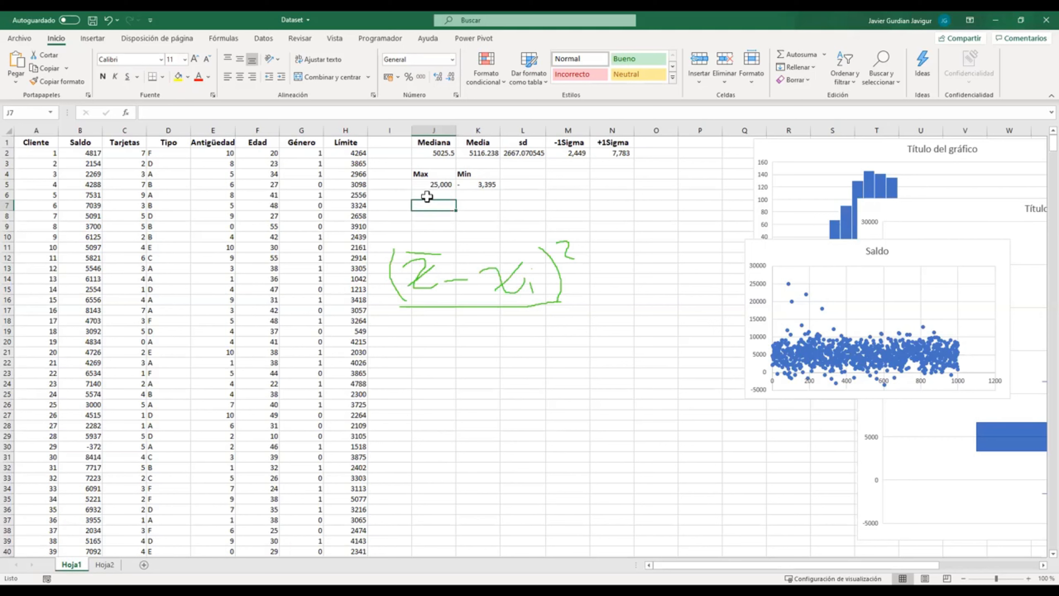
Step: Complete the handwritten population standard deviation formula with denominator n, an enclosing square root and σ = before it
left_click_drag(449, 326, 484, 352)
left_click_drag(369, 308, 577, 229)
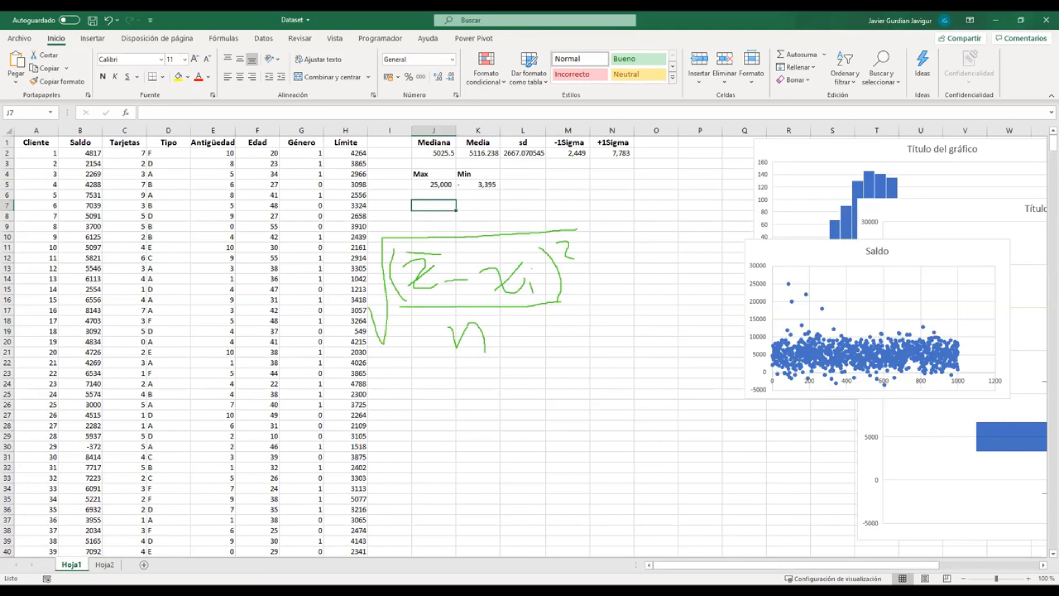
left_click_drag(303, 266, 347, 279)
Step: Handwrite the sample standard deviation formula below, S = √((x̄ − xi)² / (n − 1))
mouse_move(319, 379)
left_mouse_down()
mouse_move(294, 398)
mouse_move(352, 395)
left_mouse_up()
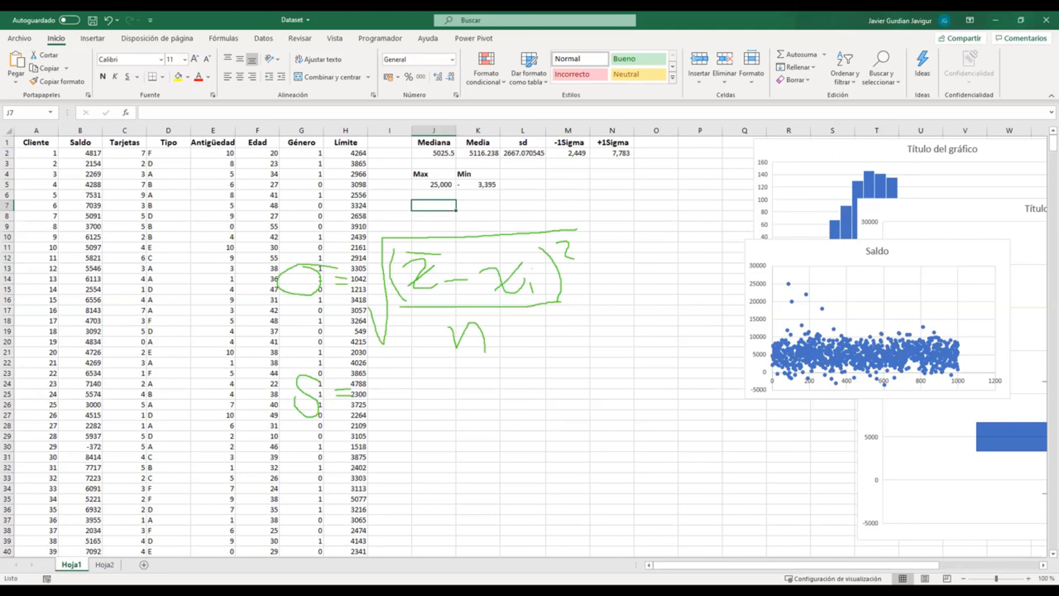
left_click_drag(371, 395, 560, 357)
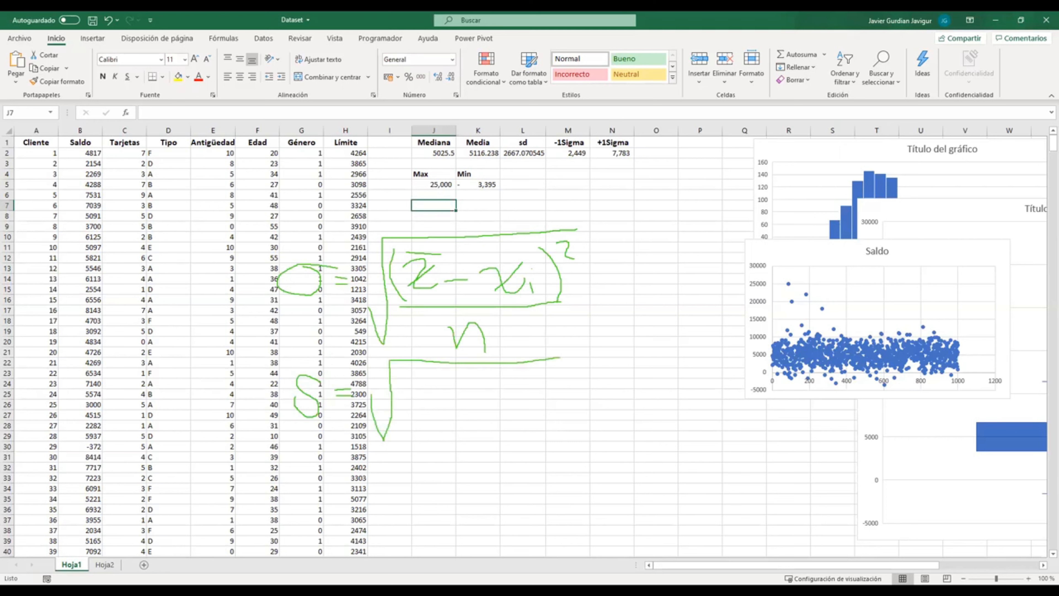
mouse_move(413, 385)
left_mouse_down()
mouse_move(437, 400)
mouse_move(421, 400)
mouse_move(443, 373)
mouse_move(468, 393)
left_mouse_up()
left_click_drag(412, 372, 405, 411)
left_click_drag(477, 383, 495, 405)
left_click_drag(492, 385, 476, 406)
left_click_drag(499, 401, 508, 409)
left_click_drag(507, 374, 534, 418)
left_click_drag(535, 375, 550, 389)
left_click_drag(403, 428, 563, 418)
mouse_move(439, 458)
left_mouse_down()
mouse_move(495, 444)
mouse_move(512, 457)
left_mouse_up()
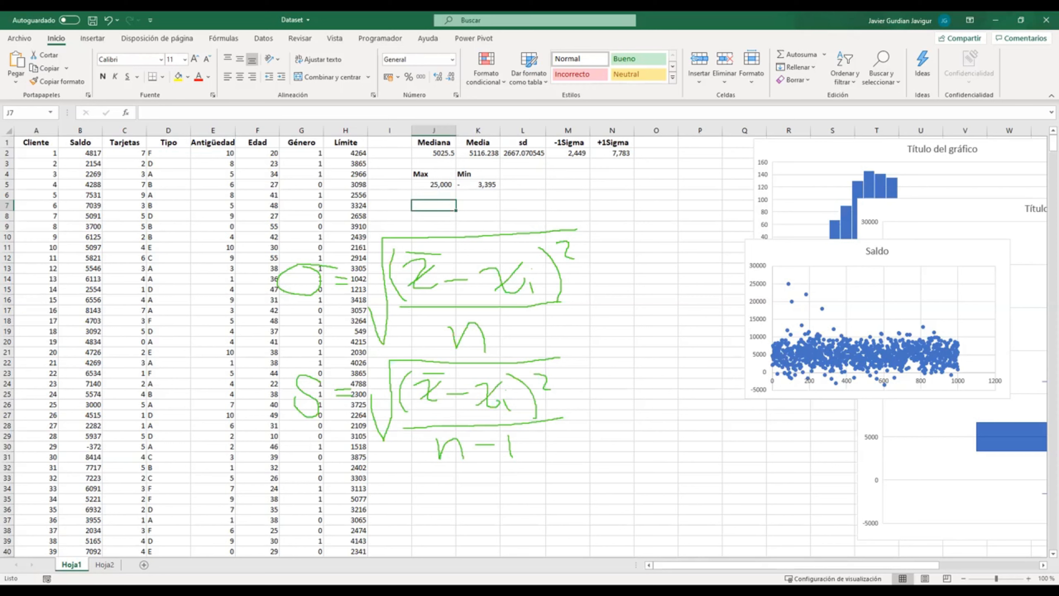
Step: Circle the handwritten sample standard deviation formula, and undo both the circle and the S symbol
left_click_drag(276, 369, 277, 358)
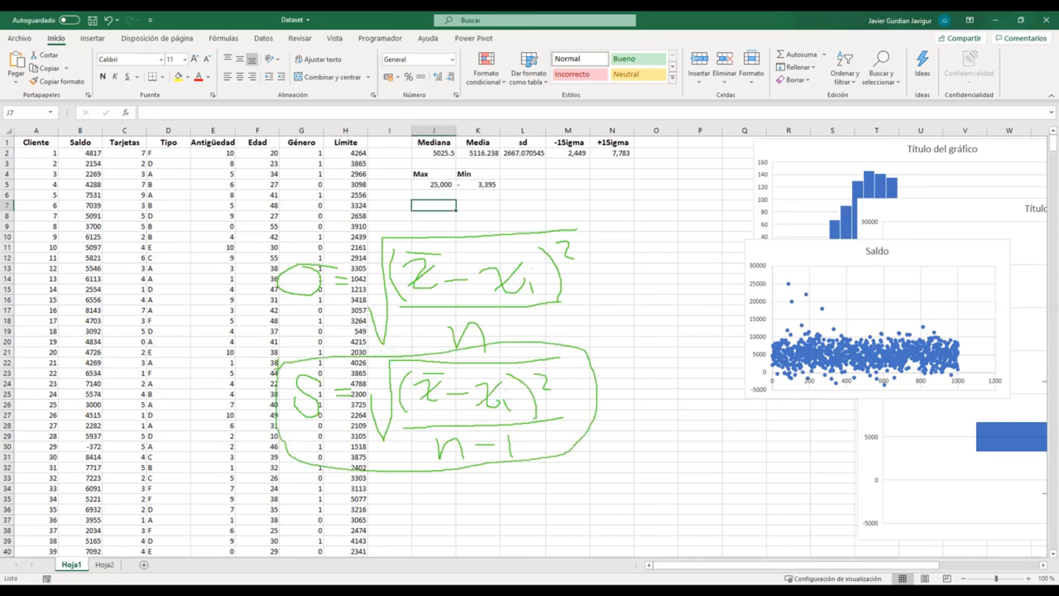
key("ctrl+z")
key("ctrl+z")
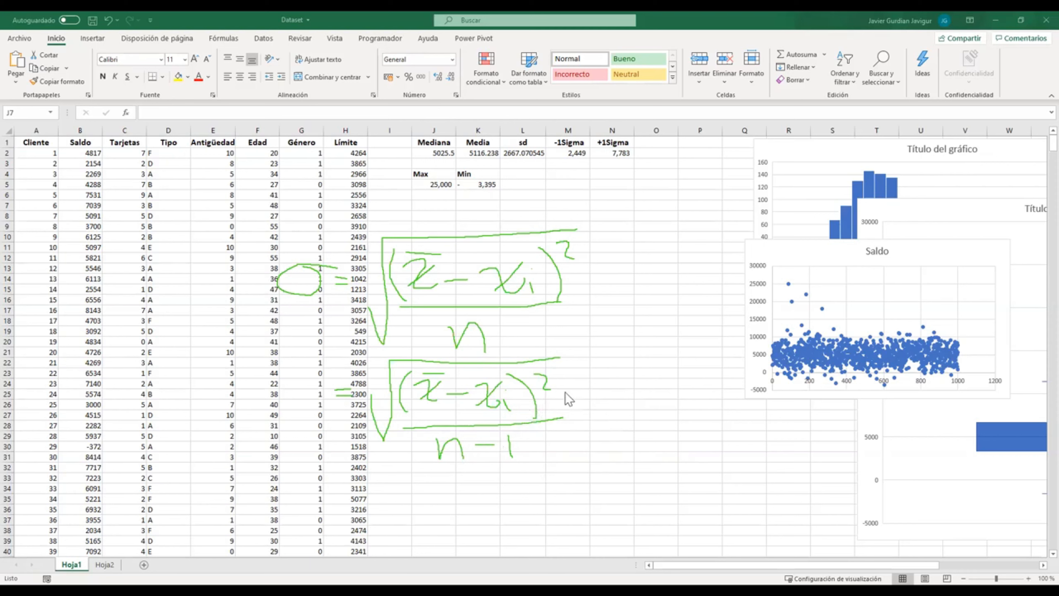
Step: Try entering =desv in cell N14 beside the handwritten population formula
left_click(613, 197)
left_click(613, 279)
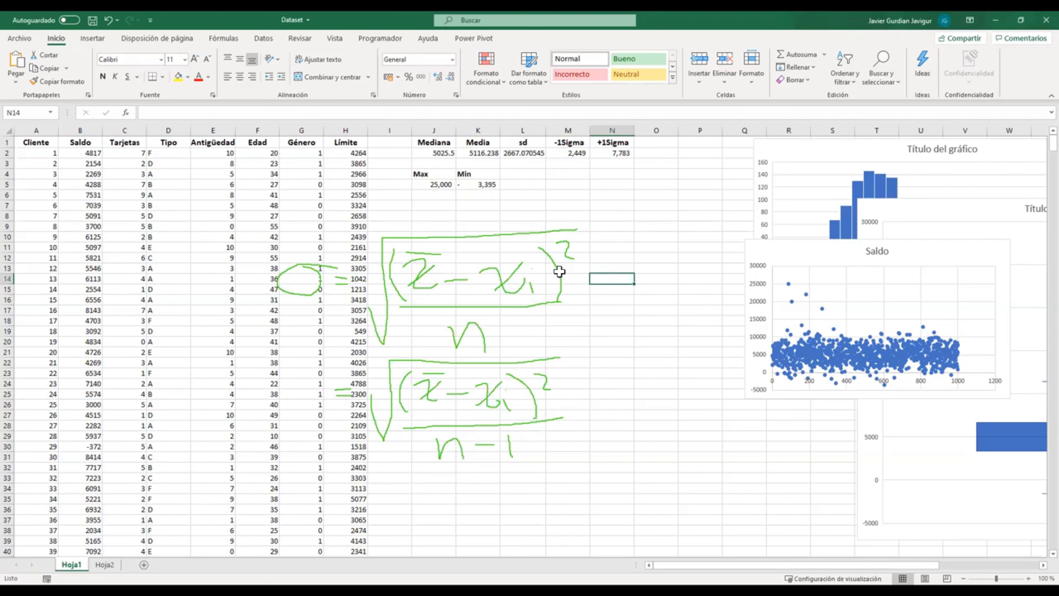
type("=desv")
key("Escape")
key("ctrl+Return")
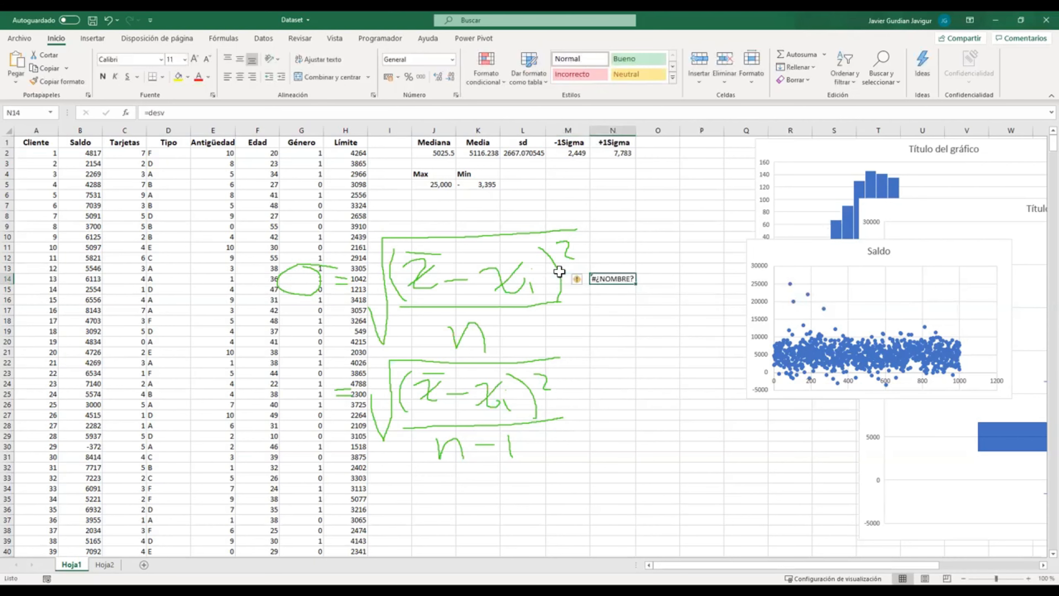
Step: Try entering the population standard deviation function without arguments, =DESVEST.P(), in cell N14
type("=")
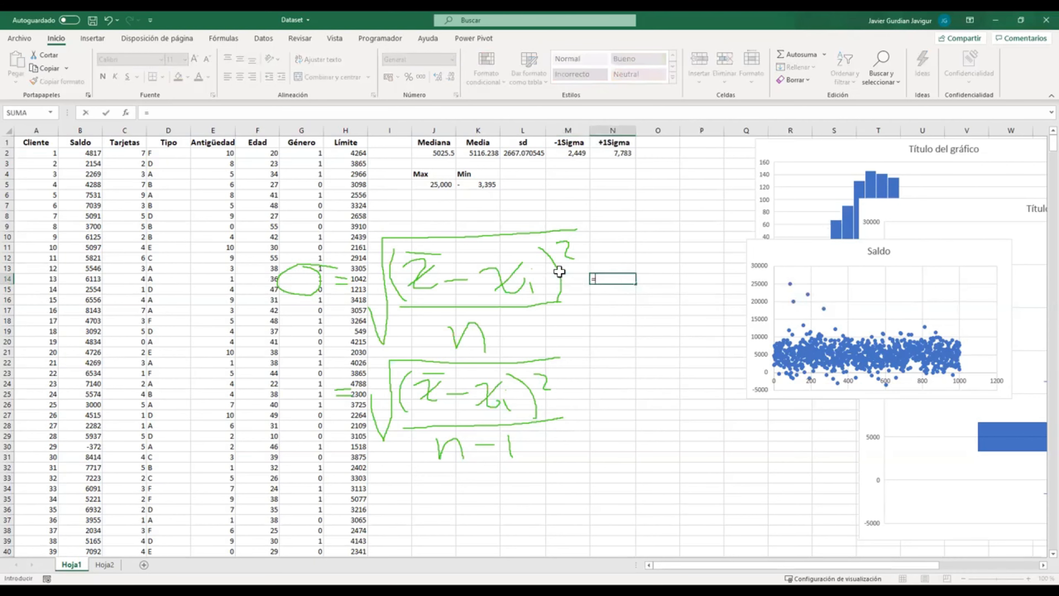
type("desv")
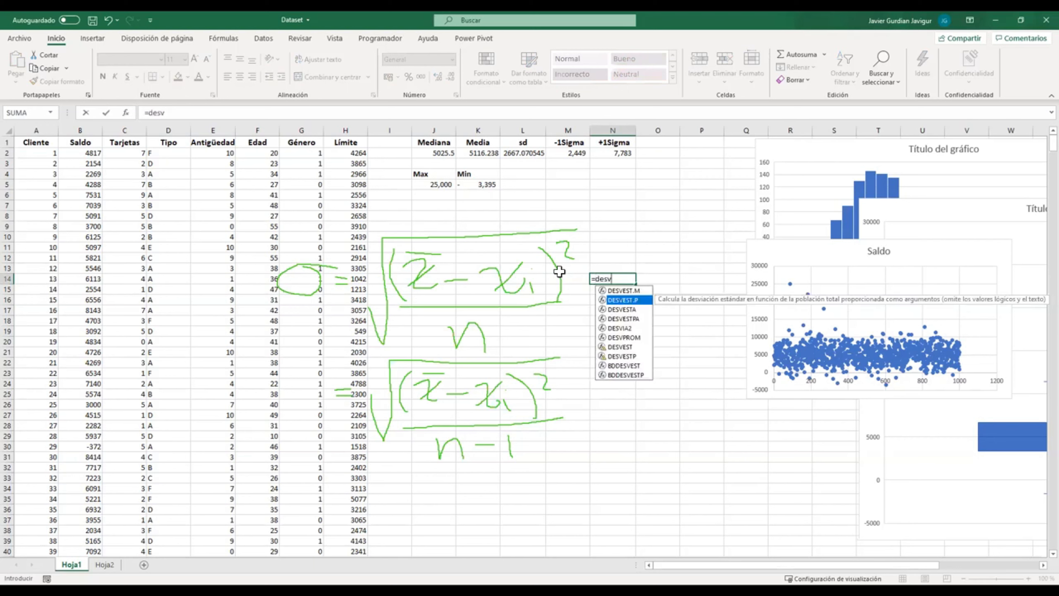
key("Tab")
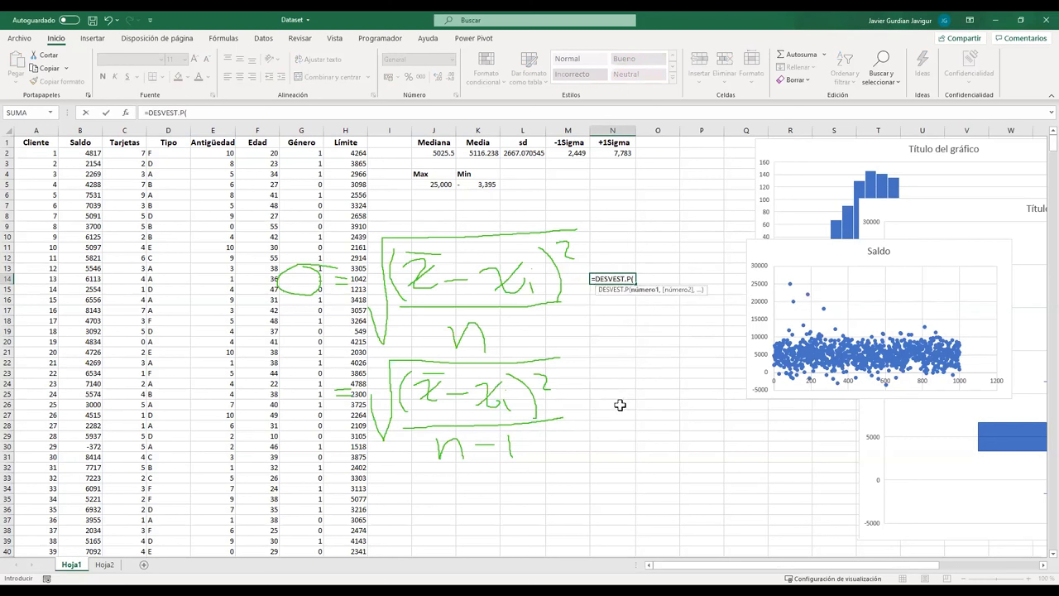
left_click(623, 393)
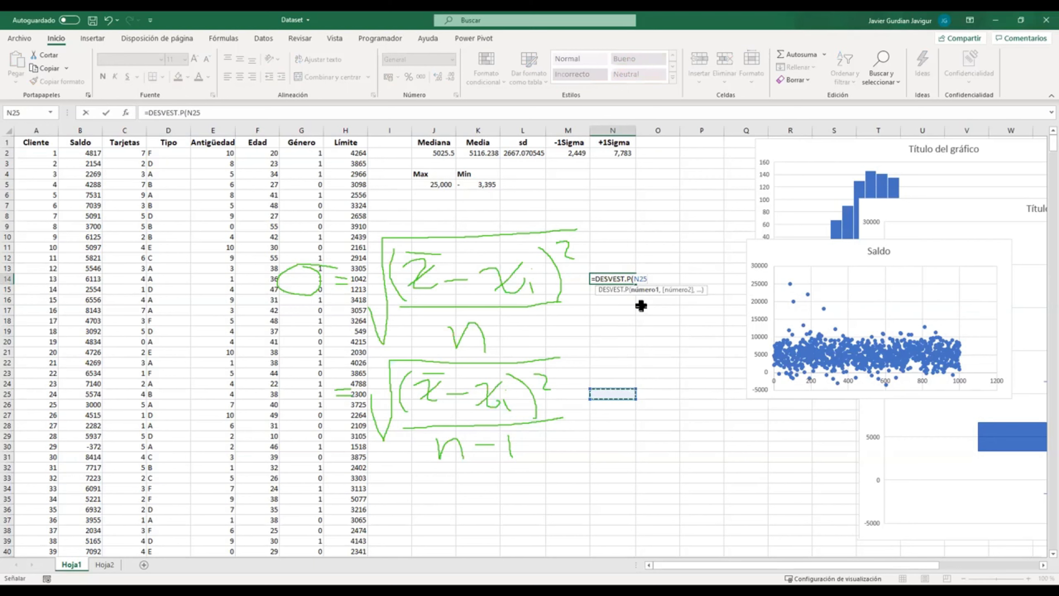
key("BackSpace")
key("BackSpace")
key("BackSpace")
type(")")
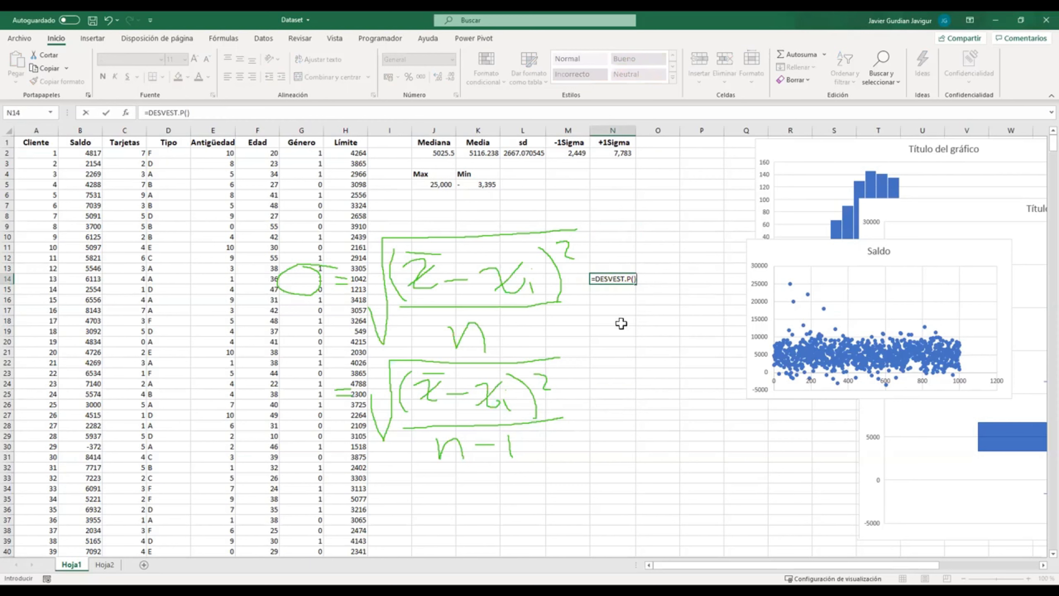
key("Return")
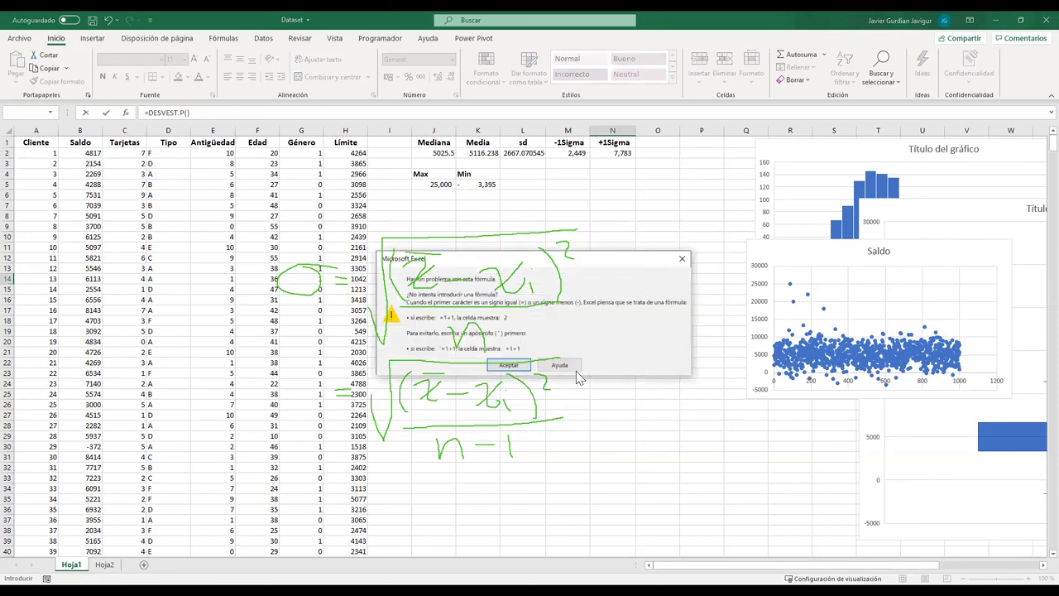
key("Return")
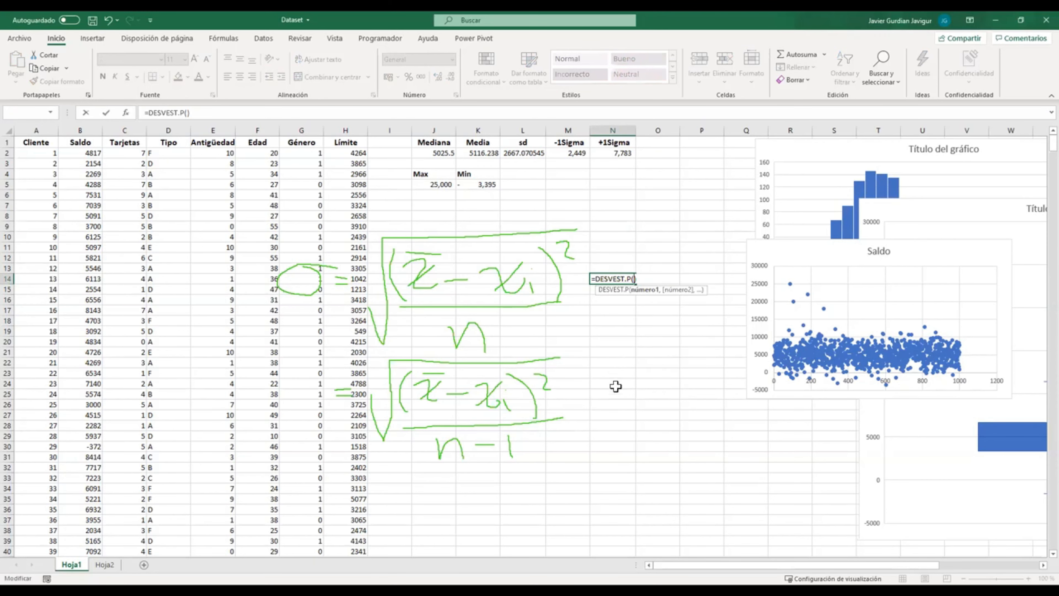
Step: Draft the sample standard deviation function =DESVEST.M() in cell N24 beside the sample formula and cancel the entry
left_click(614, 383)
type("=")
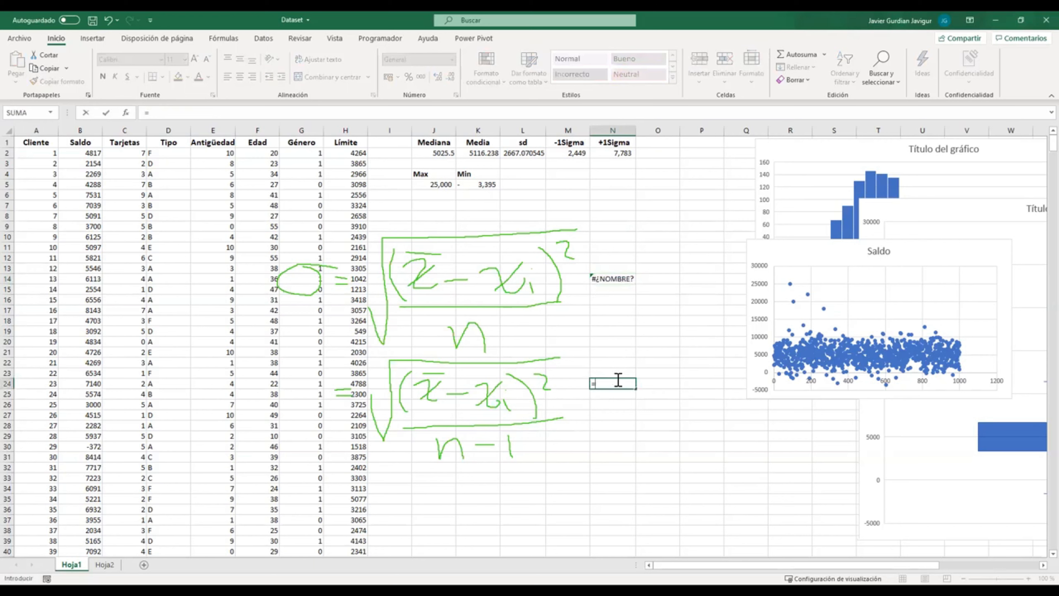
type("des")
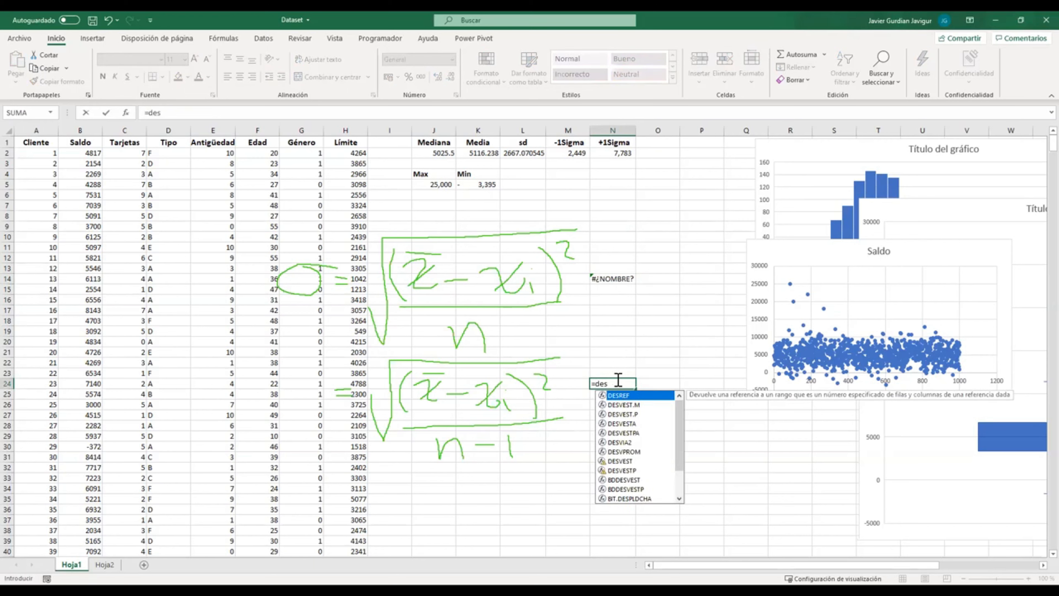
key("Down")
key("Tab")
type(")")
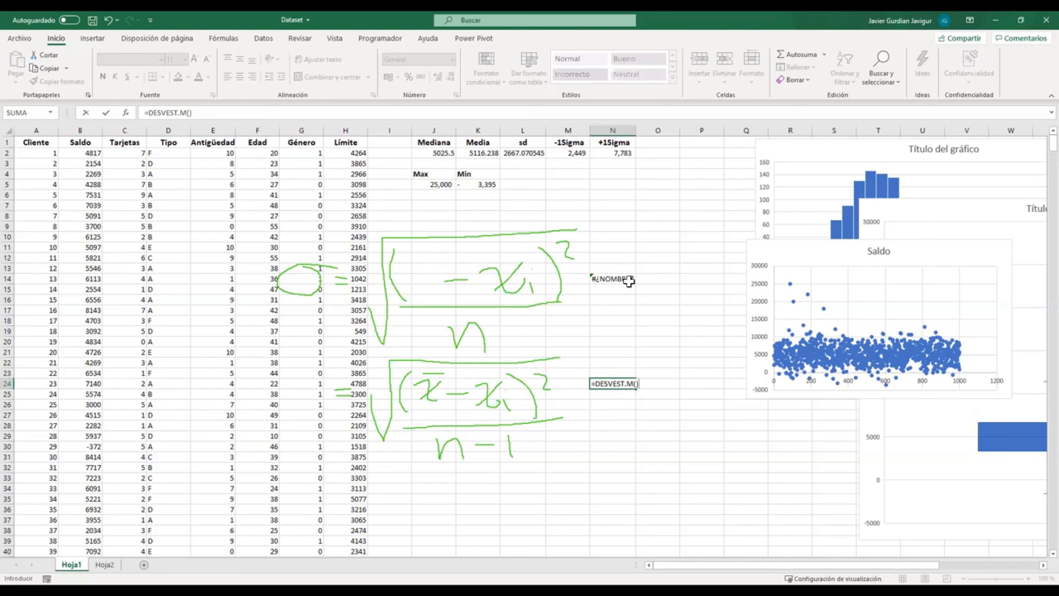
key("Escape")
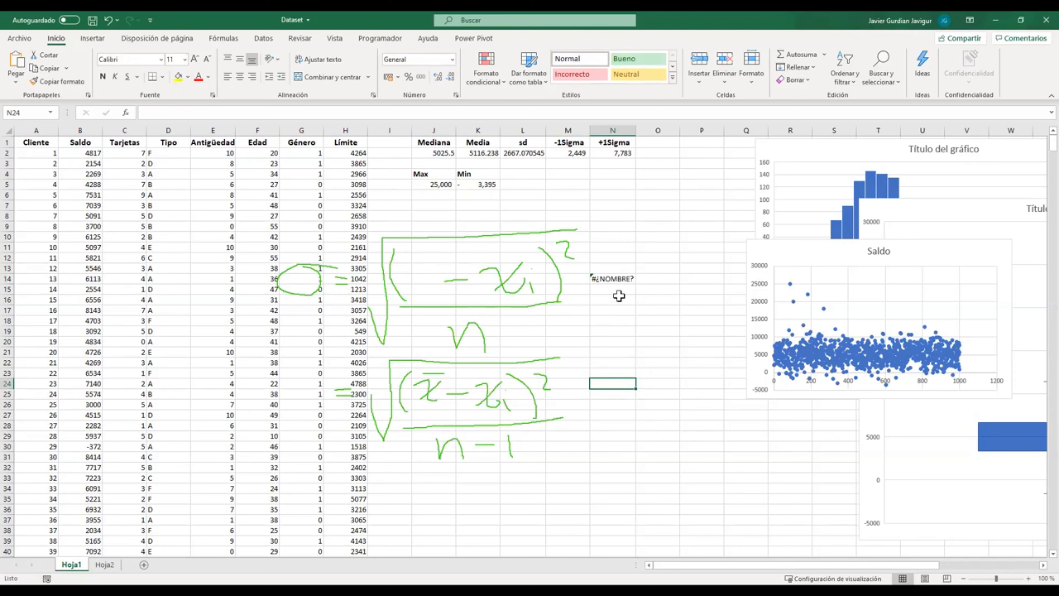
Step: Clear the formula from cell N14 beside the handwritten population formula
left_click(646, 277)
key("Left")
key("Delete")
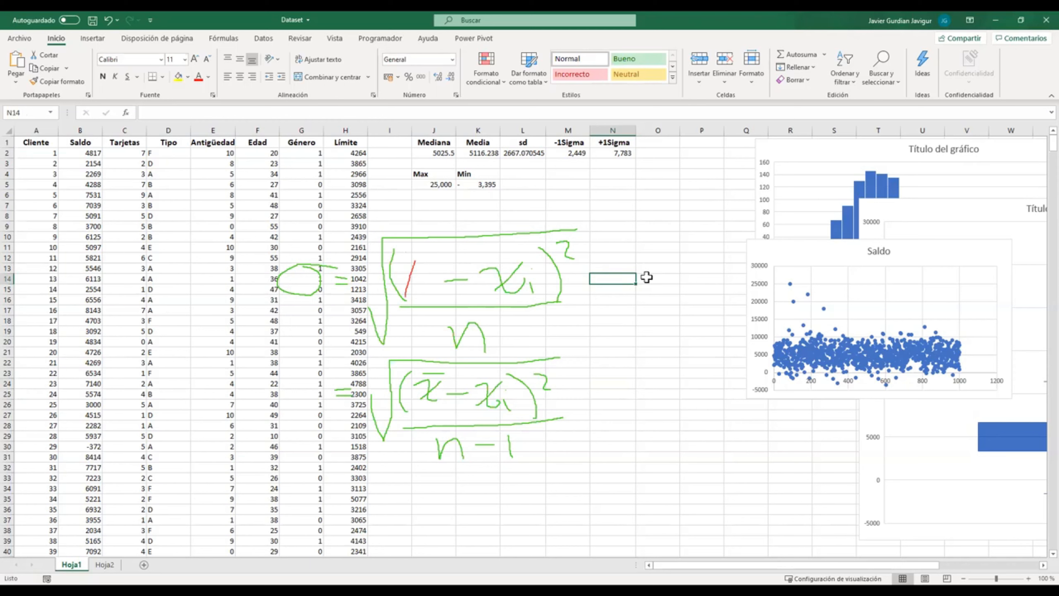
Step: Handwrite the missing mean term in the population formula and the symbol in front of the sample formula
left_click_drag(415, 263, 438, 297)
left_click_drag(310, 386, 284, 412)
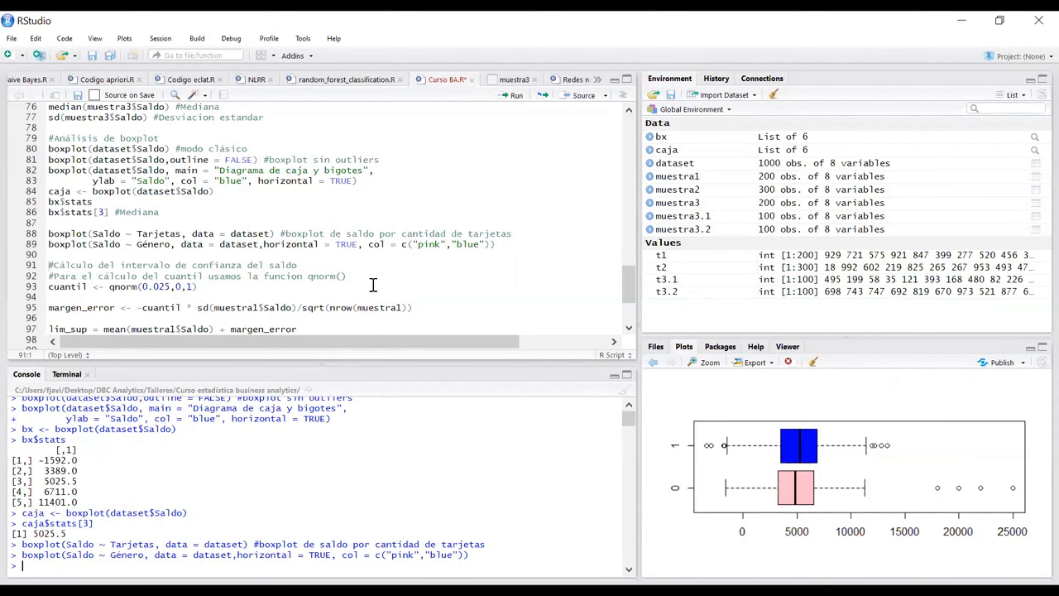
Step: Examine the Curso BA.R script from the confidence interval section back up to the stratified sampling code for muestra3
scroll(418, 312, "down", 2)
scroll(418, 311, "up", 5)
scroll(411, 303, "down", 5)
scroll(362, 283, "up", 10)
scroll(227, 201, "up", 6)
scroll(226, 201, "down", 10)
scroll(226, 201, "up", 3)
scroll(227, 200, "down", 10)
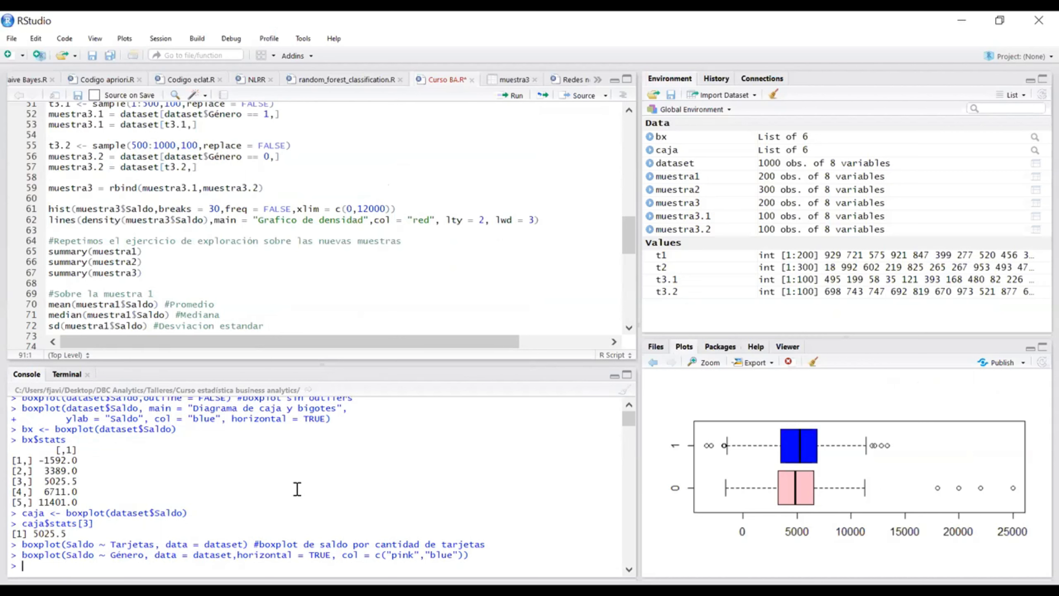
scroll(246, 215, "up", 3)
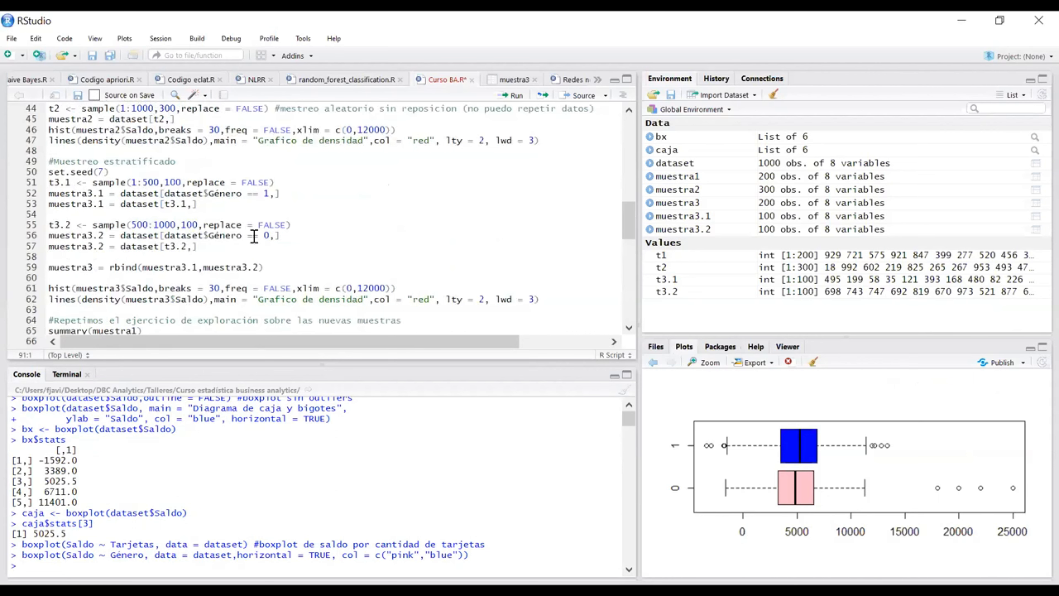
scroll(254, 236, "up", 2)
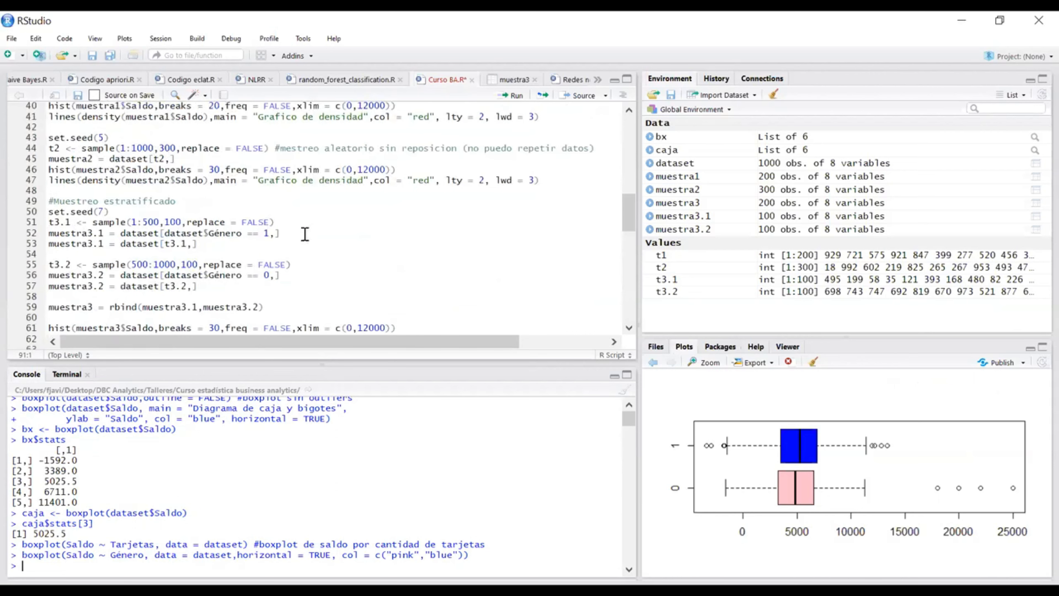
Step: Review the script from the stratified sampling code back to its beginning and check the columns of the full dataset table
scroll(305, 234, "down", 4)
scroll(305, 234, "up", 3)
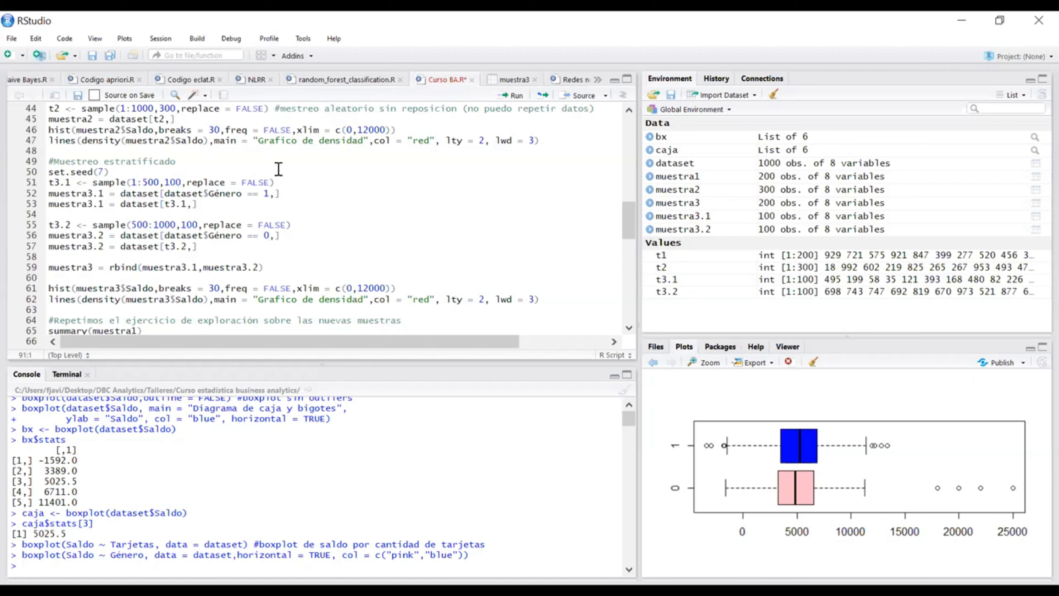
scroll(267, 178, "up", 15)
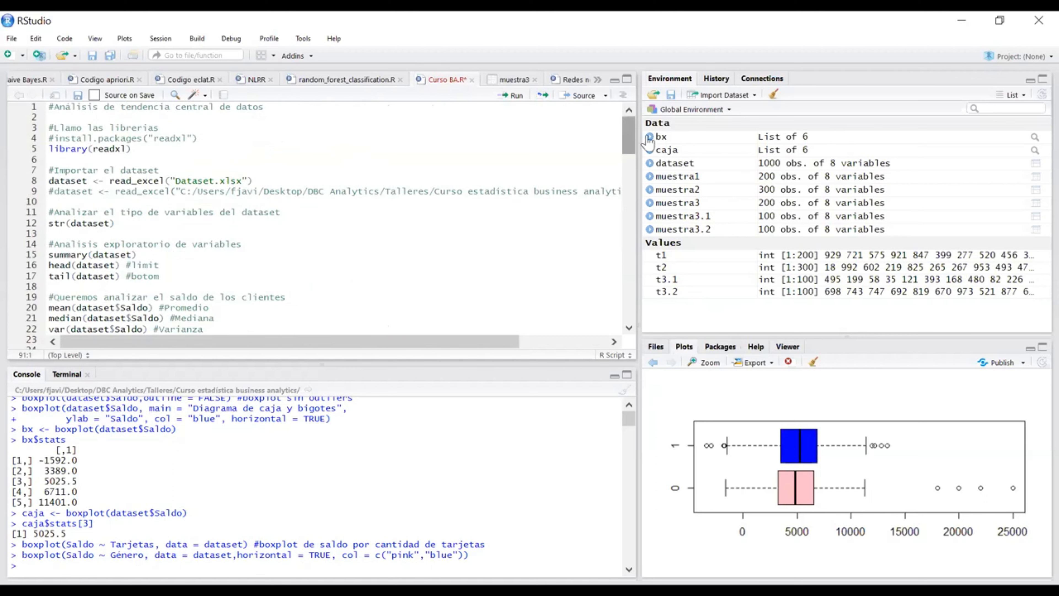
left_click(692, 169)
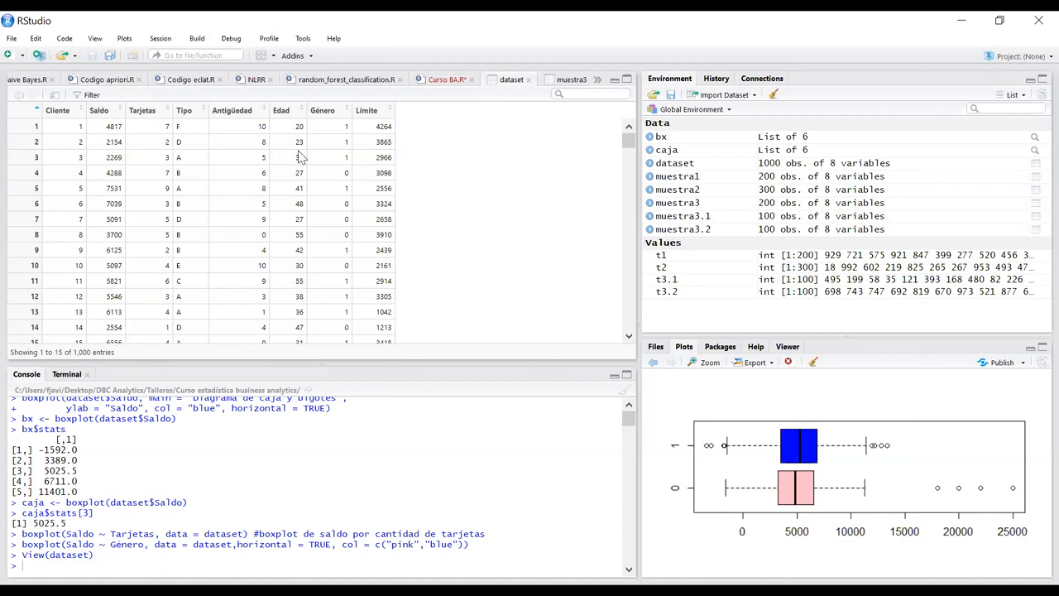
left_click(437, 83)
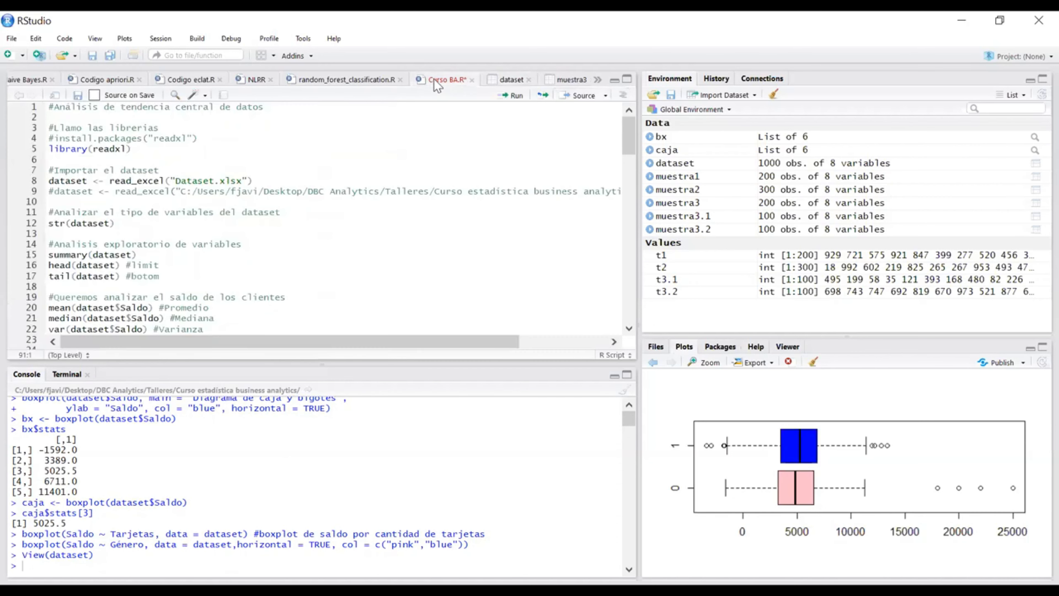
Step: Add blank lines at the end of the Curso BA.R script, below the lim_sup and lim_inf formulas
scroll(288, 250, "down", 10)
scroll(285, 263, "down", 10)
left_click(277, 273)
key("Return")
key("Return")
key("Return")
key("Return")
key("Return")
key("Return")
key("Return")
key("Return")
key("Return")
key("Return")
key("Return")
key("Return")
key("Return")
key("Return")
key("Return")
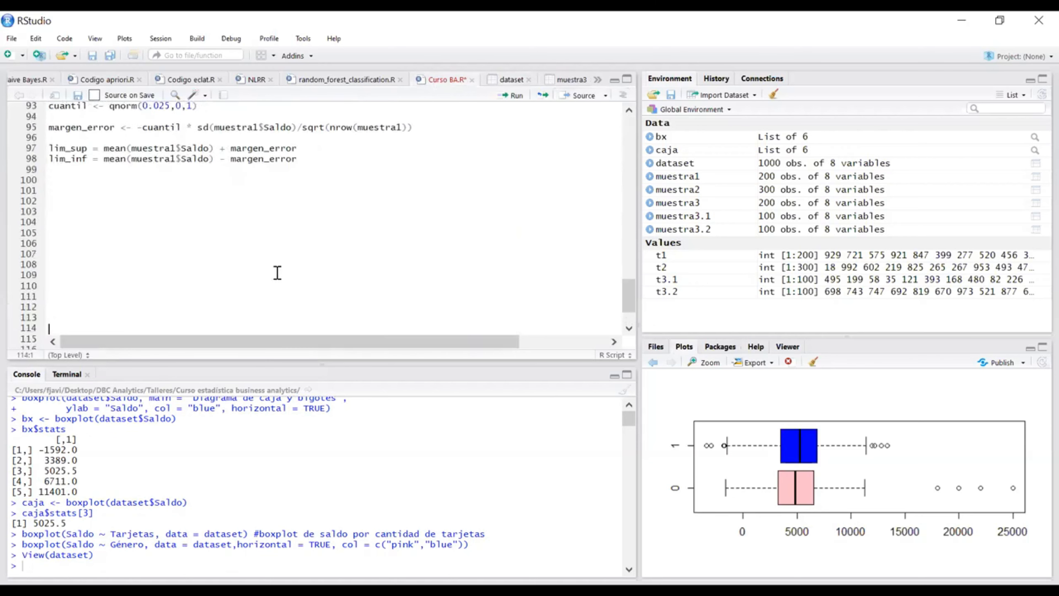
left_click(217, 171)
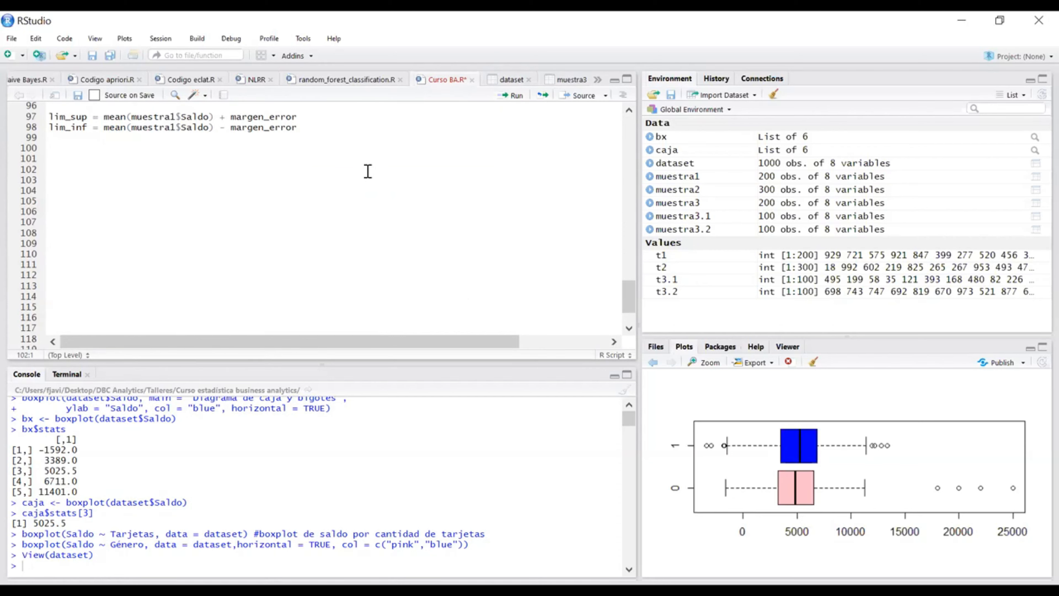
Step: Write the assignment dataset2 <- dataset on line 102 of the script
type("data")
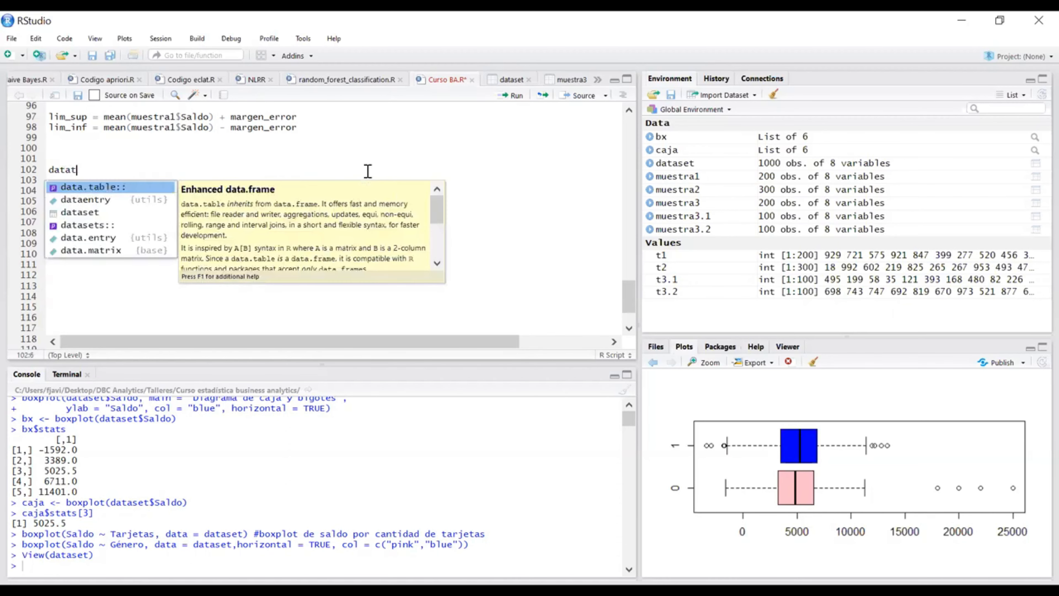
type("s")
key("Tab")
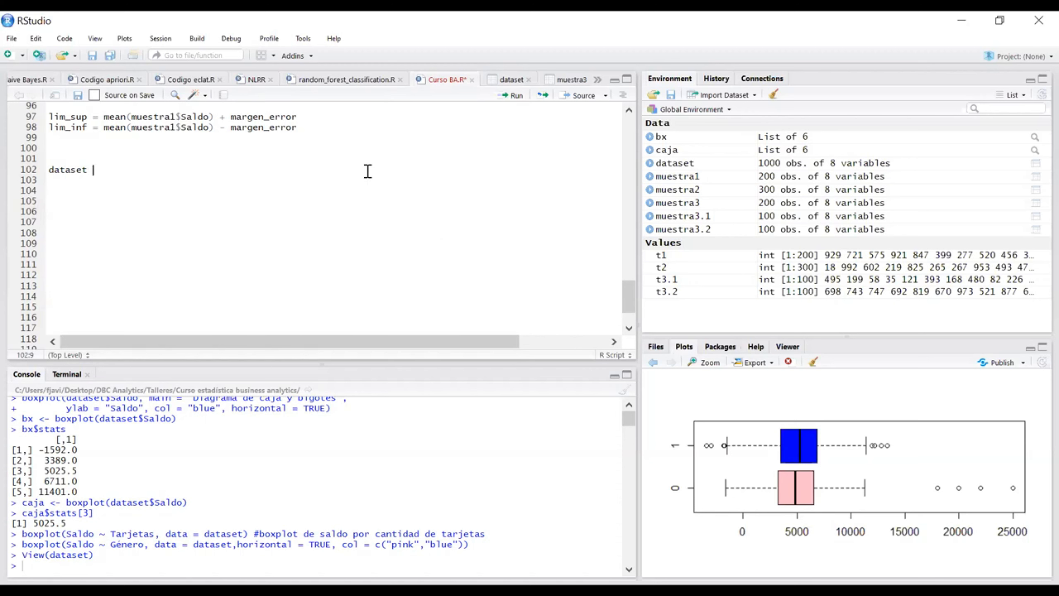
type("<- dataset")
left_click(86, 169)
type("2")
double_click(90, 169)
left_click(102, 171)
left_click(159, 172)
Step: Restrict the line 102 assignment to columns with [,c("Saldo","Edad")], run it and view the dataset2 table
type("[,")
left_click(509, 80)
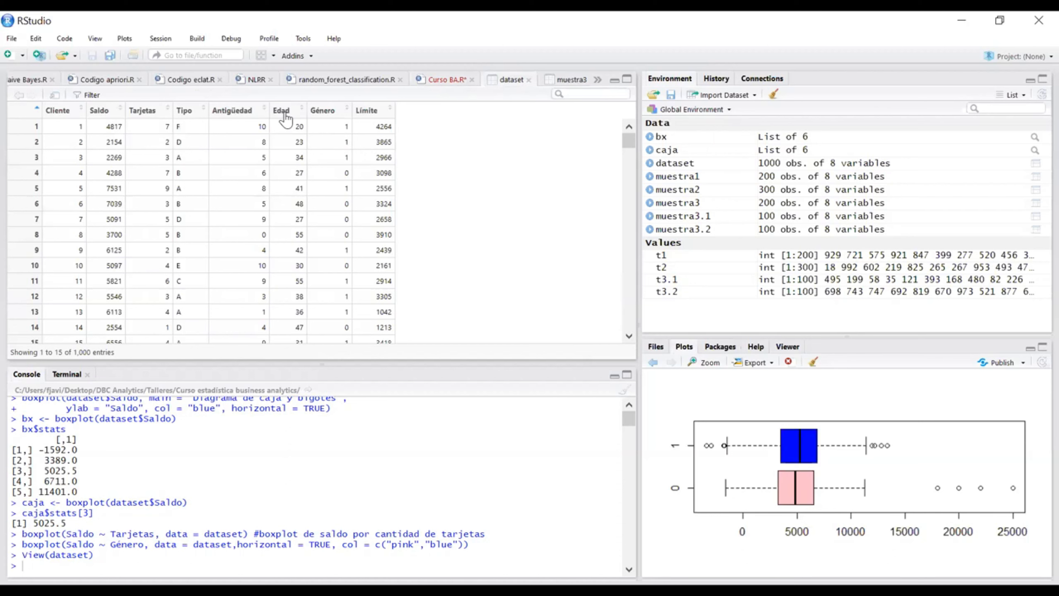
left_click(434, 80)
type("c(")
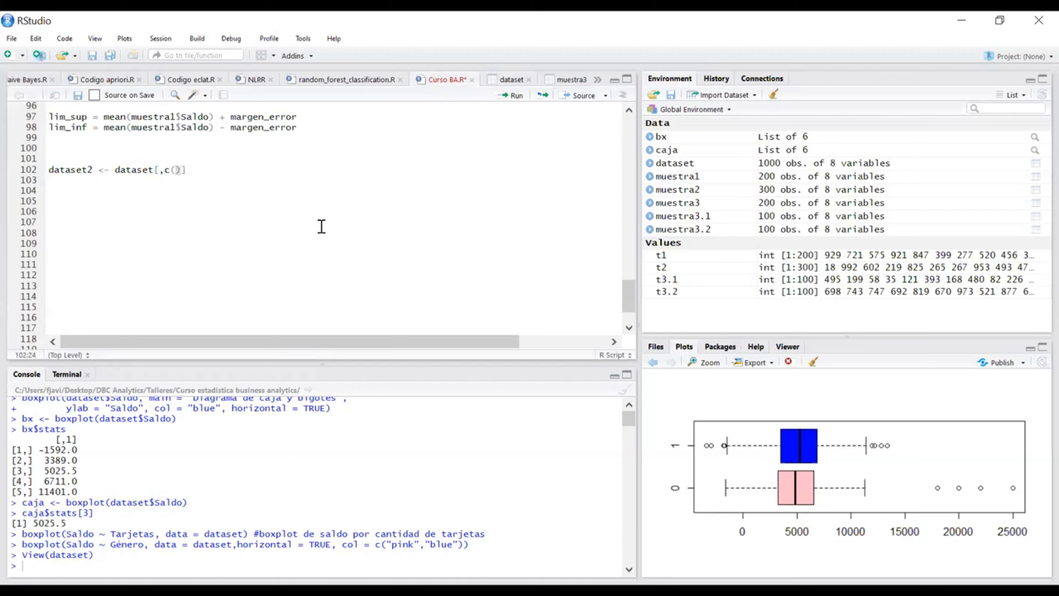
type("sal")
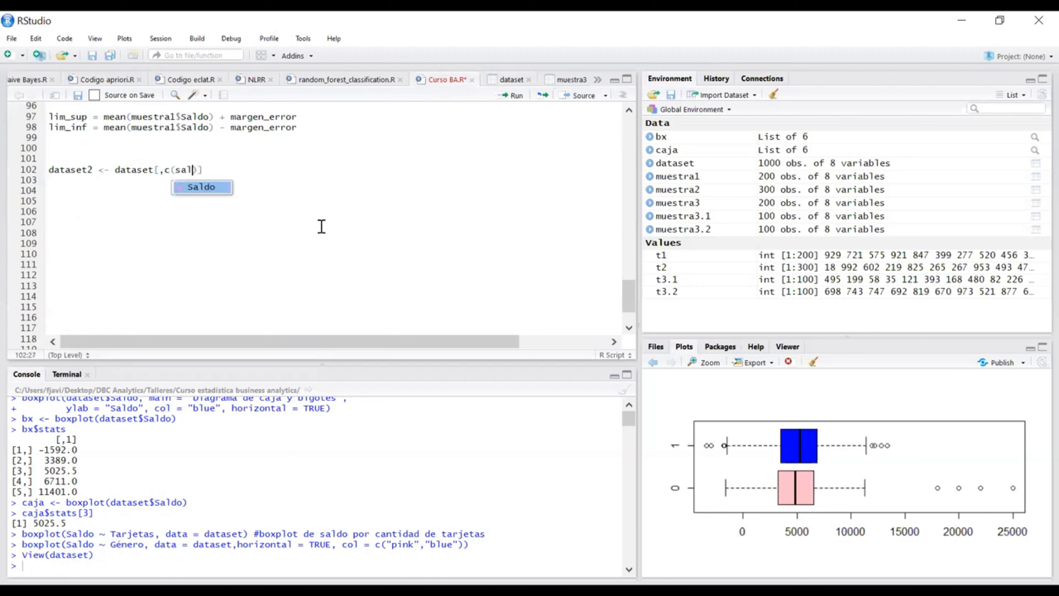
key("Return")
type(",")
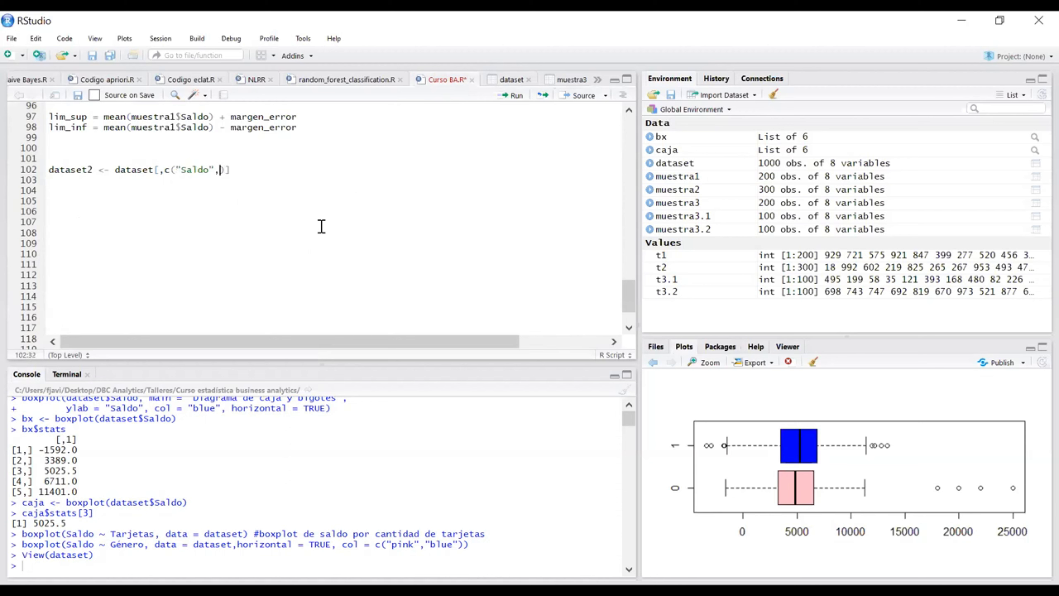
type("eda")
key("Return")
type(")")
key("ctrl+Return")
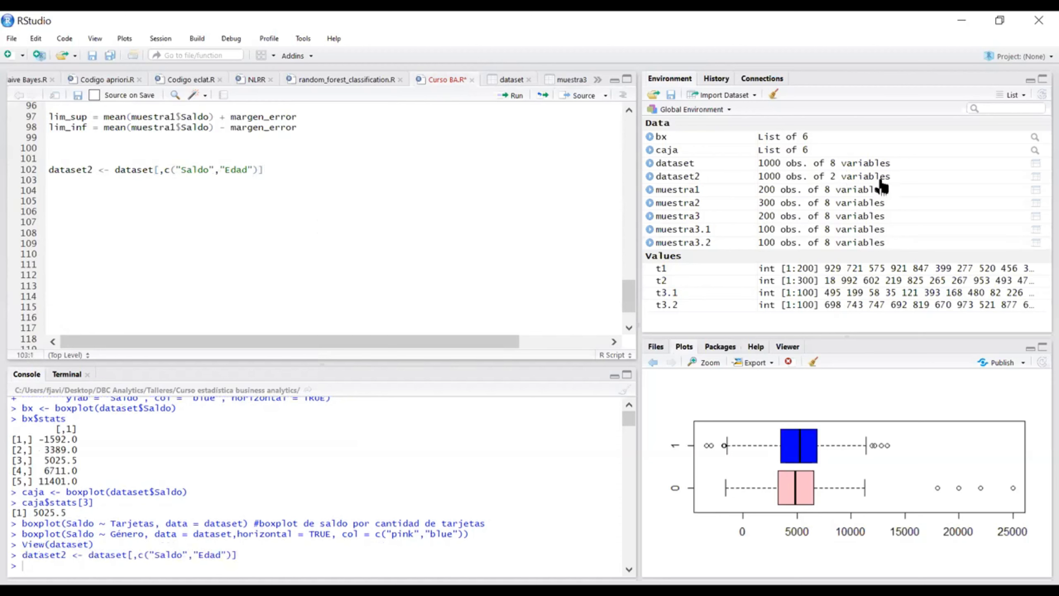
left_click(717, 180)
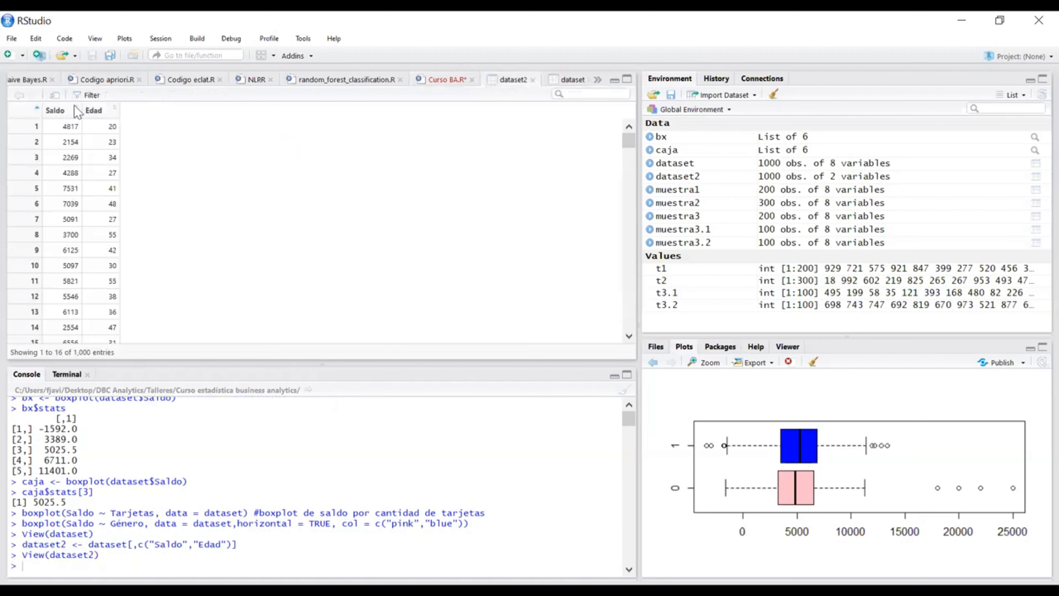
left_click(425, 81)
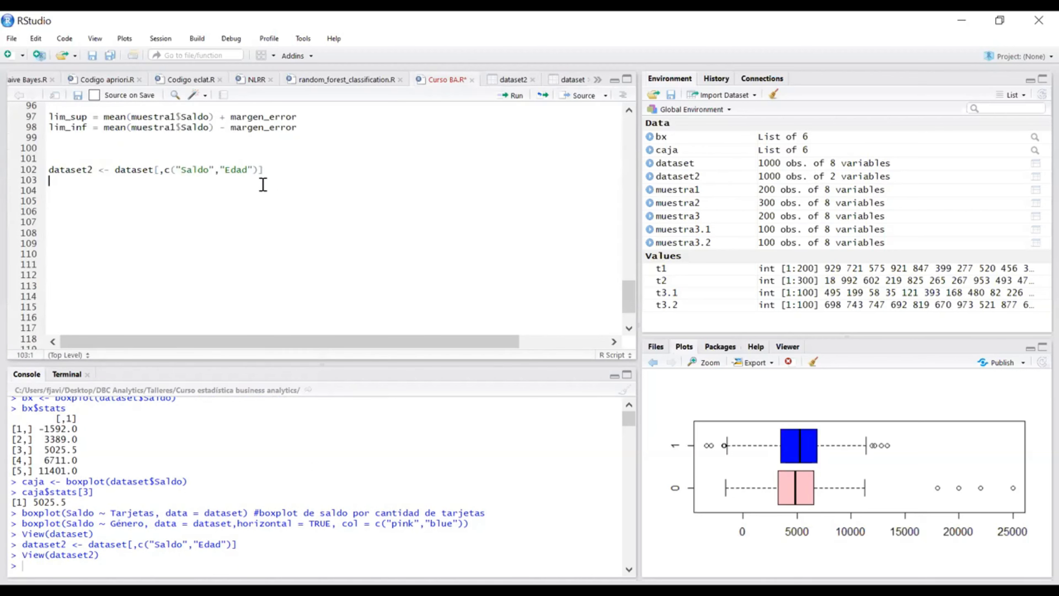
Step: Duplicate the dataset2 assignment from line 102 onto line 103
left_click_drag(265, 169, 49, 170)
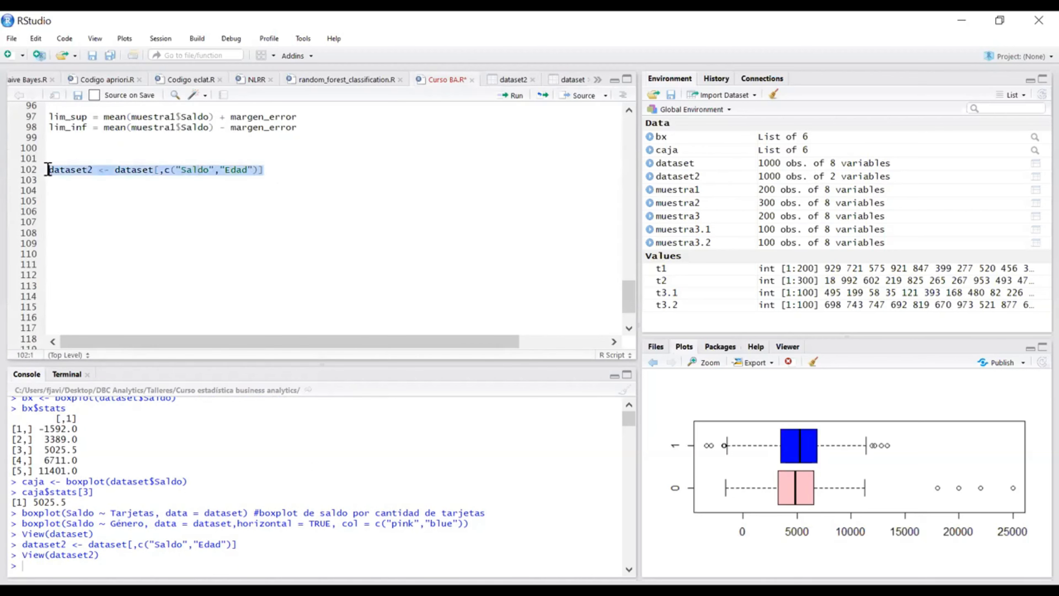
key("ctrl+c")
left_click(85, 185)
key("ctrl+v")
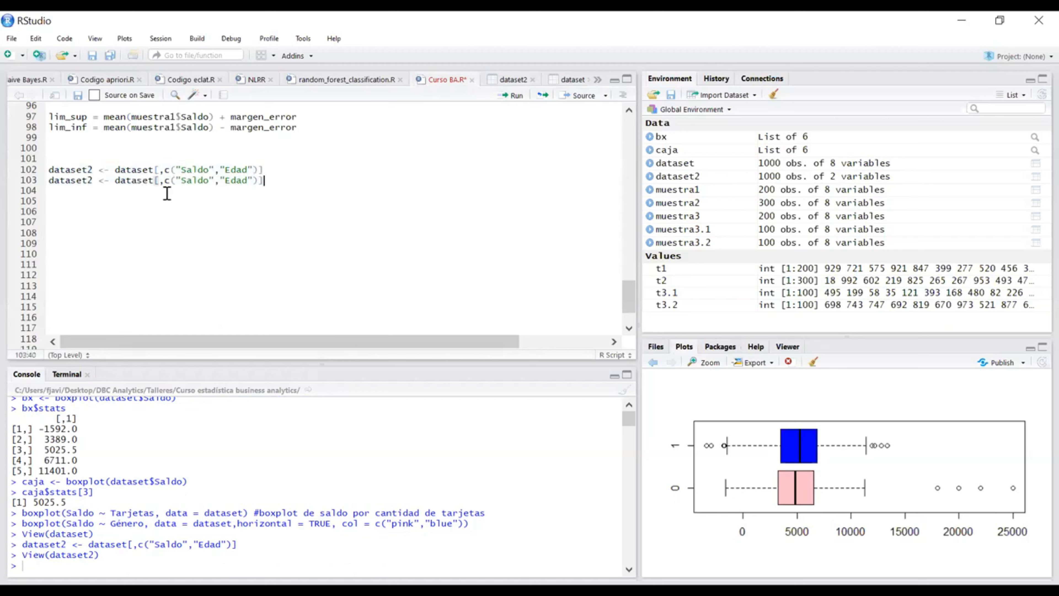
left_click(206, 194)
left_click_drag(259, 180, 173, 189)
left_click(175, 194)
left_click_drag(260, 180, 166, 182)
left_click(237, 189)
left_click(165, 181)
left_click(179, 189)
Step: Replace the column names in line 103 with the indices 2 and 6, run the line and check the dataset2 table
left_click_drag(214, 181, 183, 178)
key("BackSpace")
key("BackSpace")
type("2")
left_click_drag(220, 180, 188, 181)
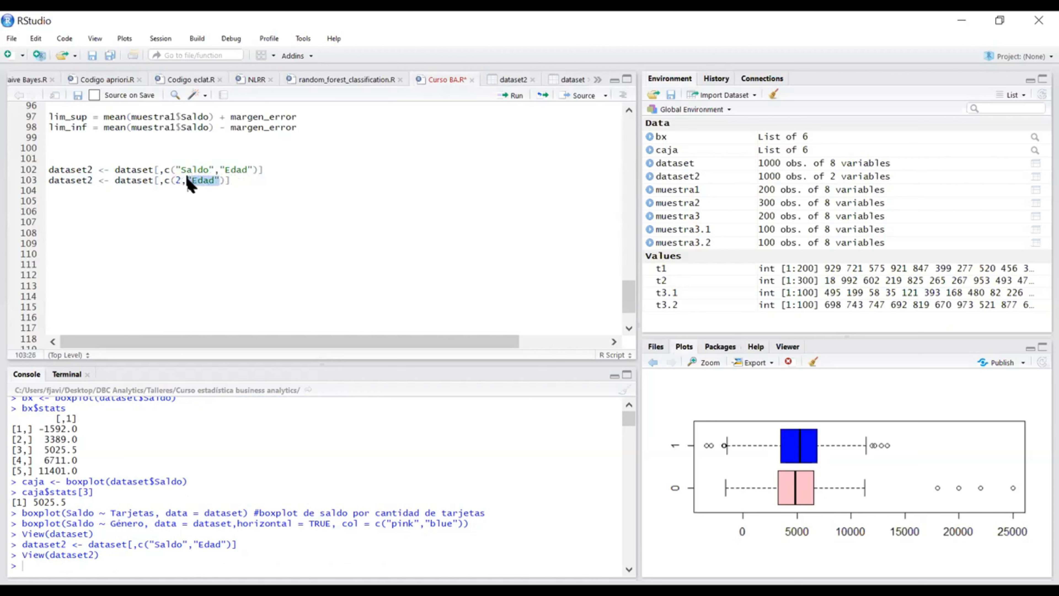
type("6")
left_click(245, 183)
key("ctrl+Return")
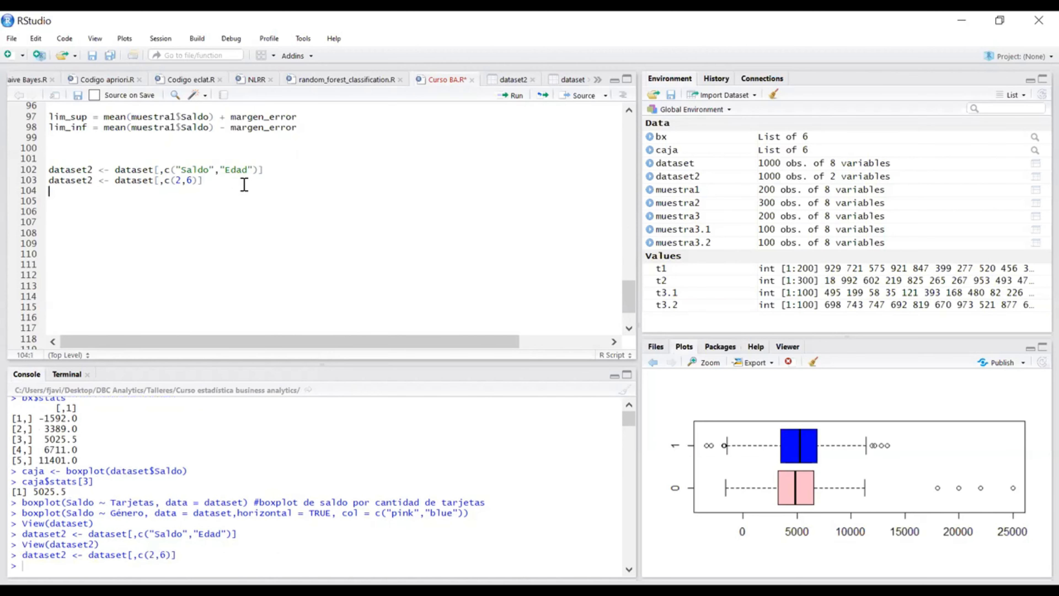
left_click(500, 83)
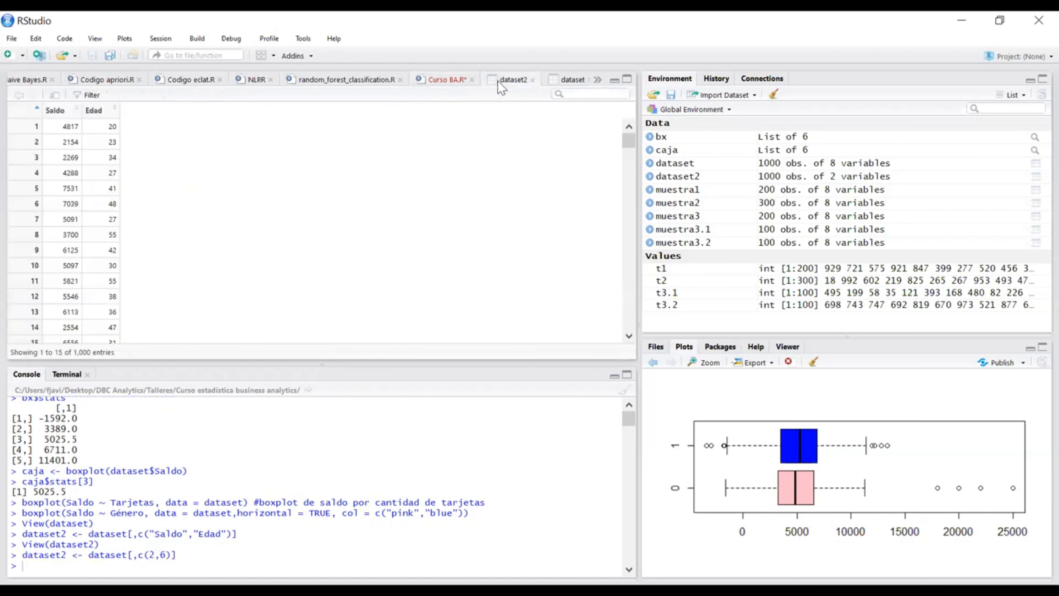
left_click(447, 80)
Step: Add library(dplyr) on line 105 and run it to load the package
key("Return")
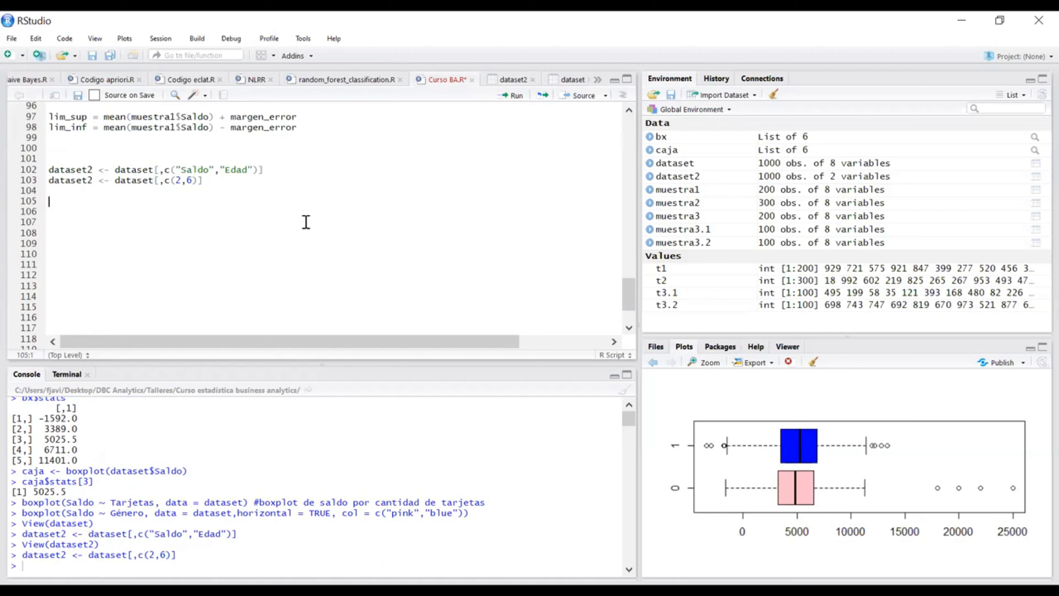
type("library(dplyr")
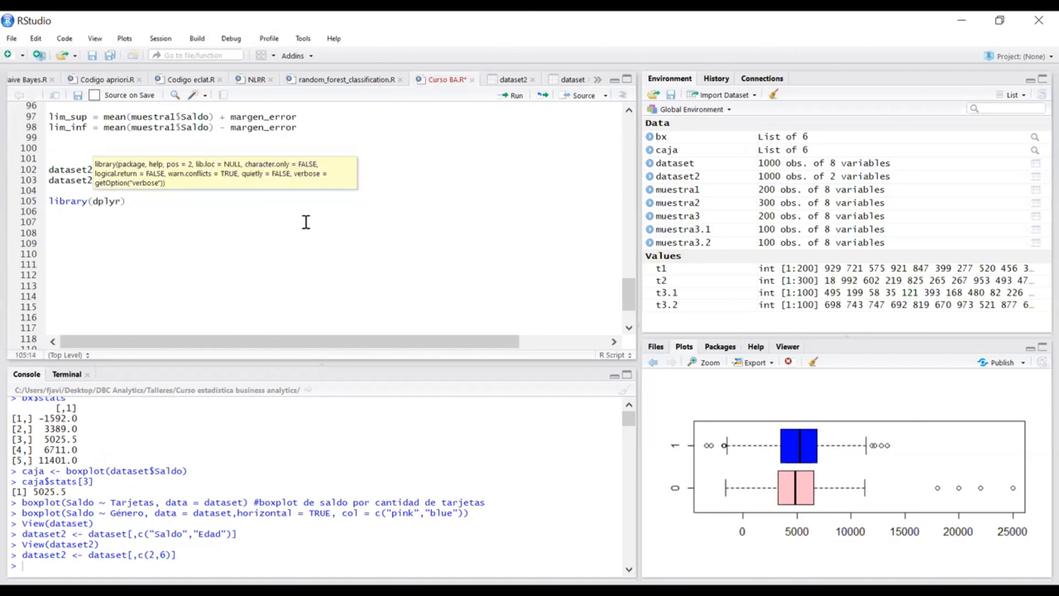
key("Right")
key("Return")
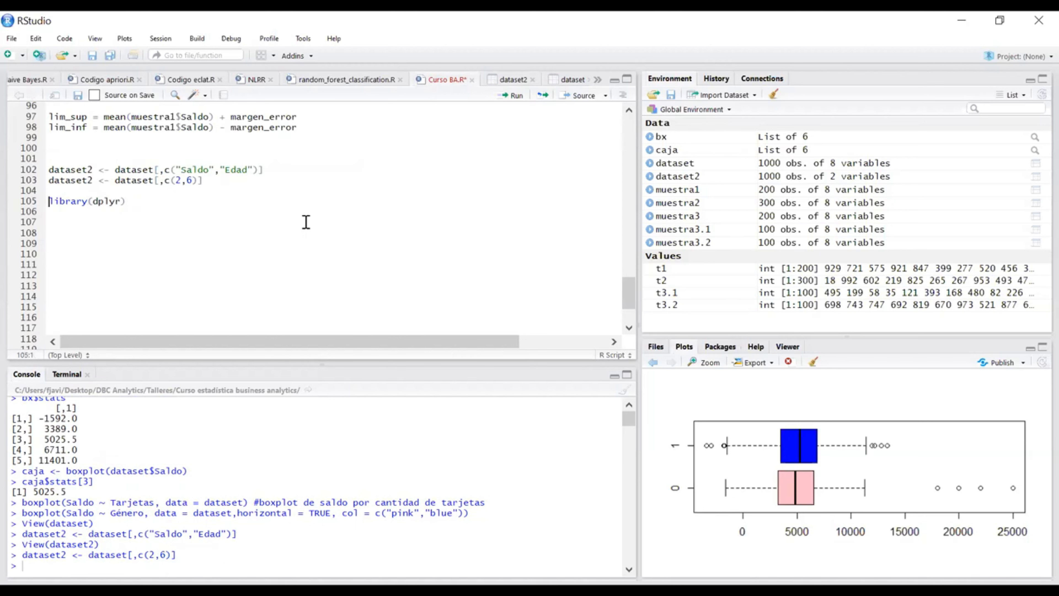
key("ctrl+Return")
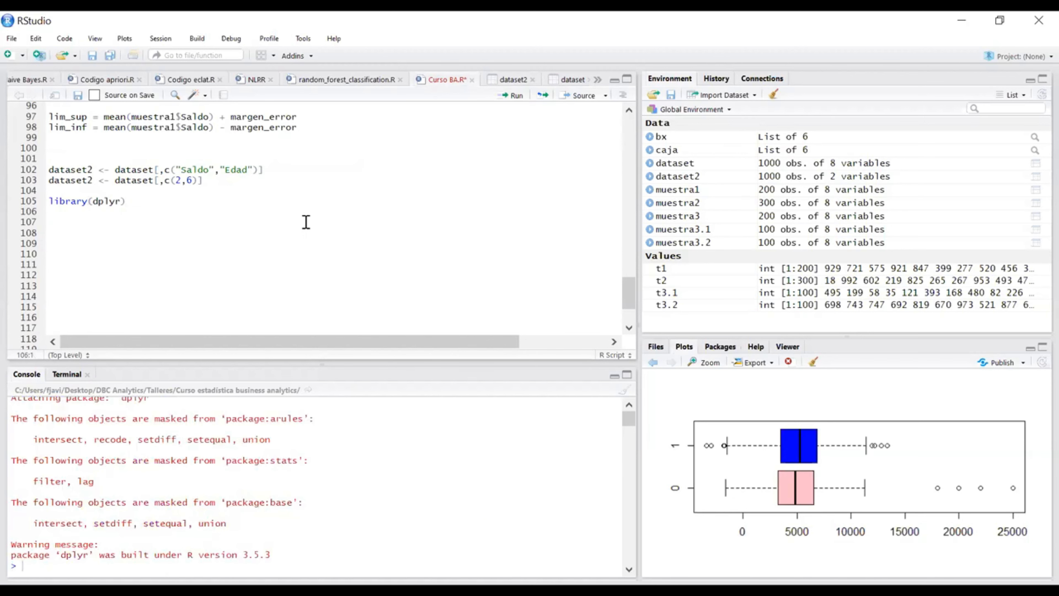
Step: Begin line 106 with the piped assignment dataset2 <- dataset %>%
key("Return")
key("BackSpace")
type("datase")
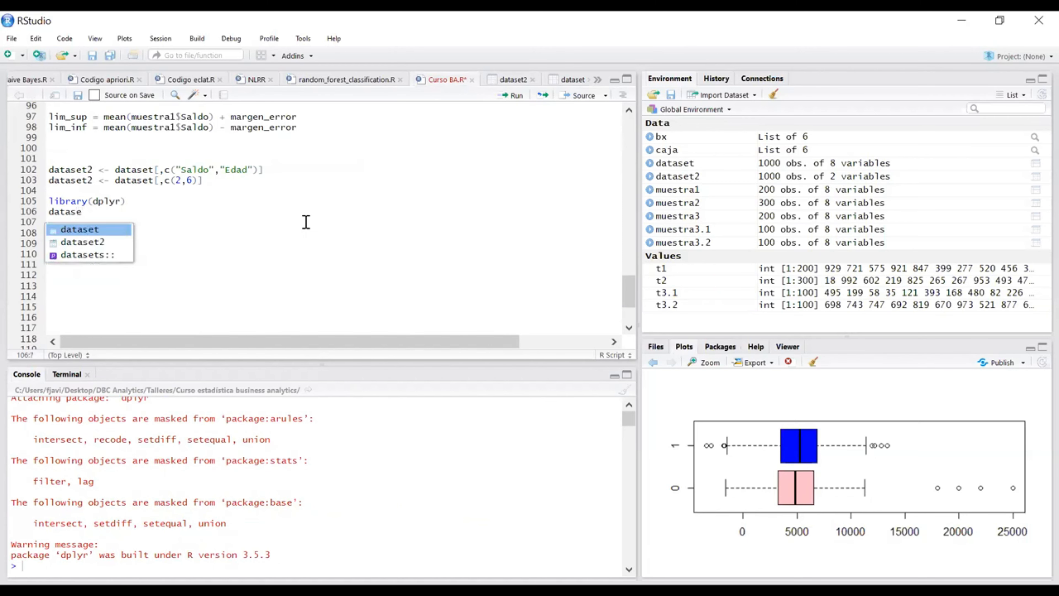
key("Down")
key("Return")
type("<-")
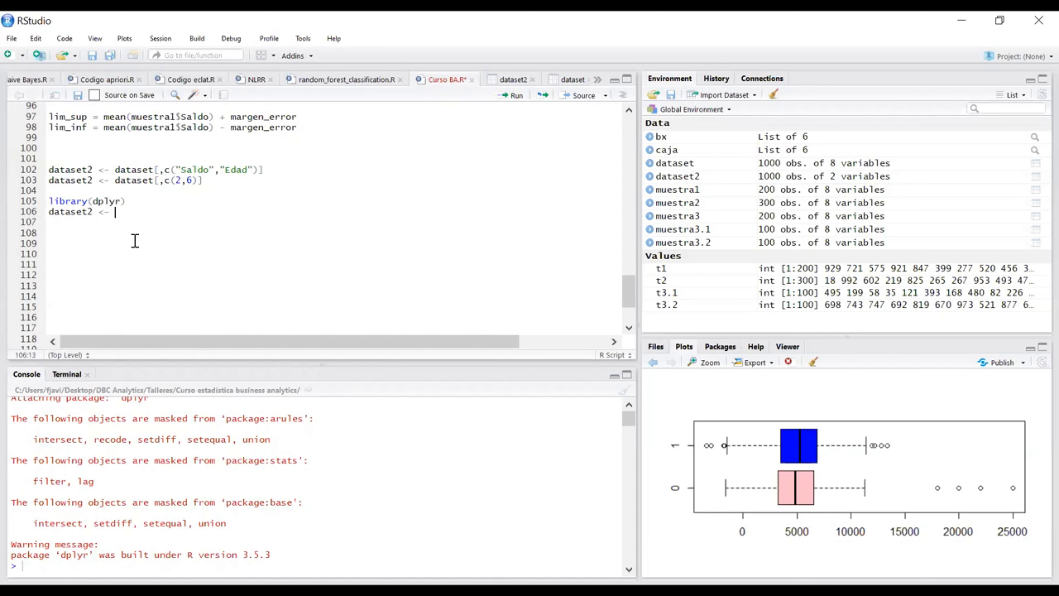
type("datase")
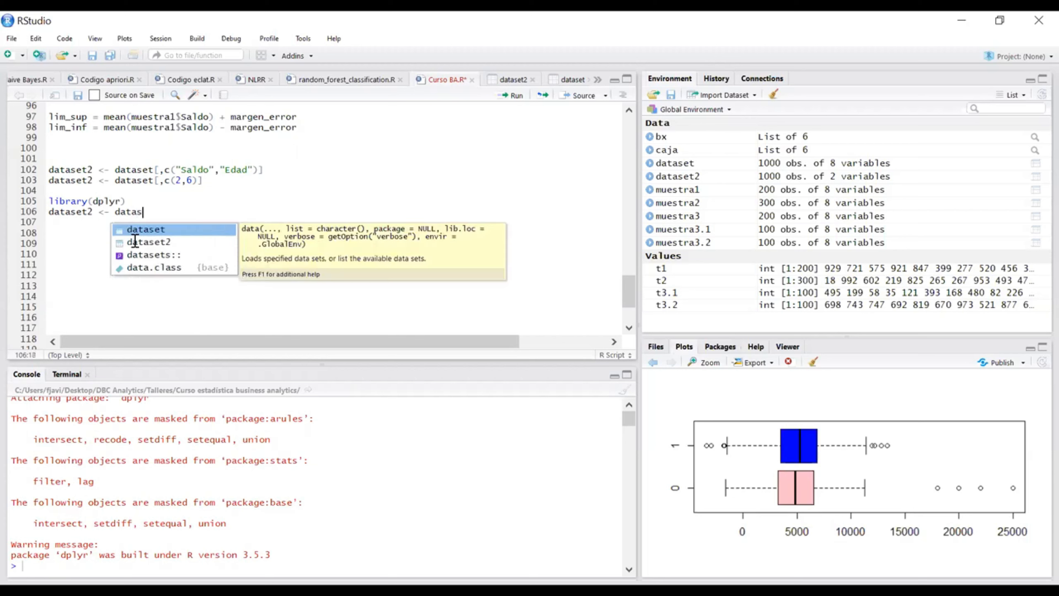
key("Tab")
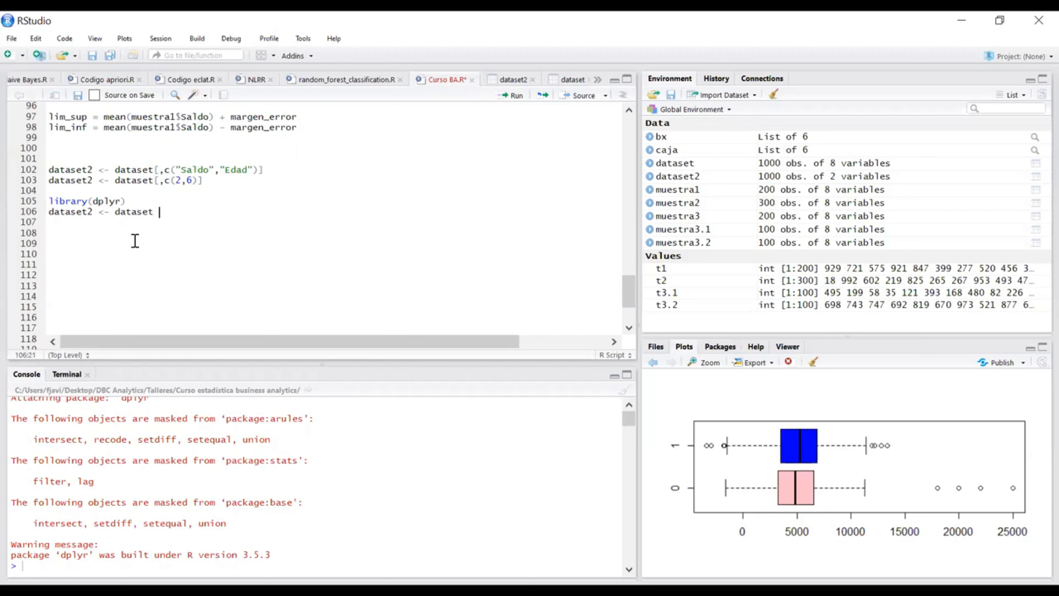
type("%>%")
left_click(174, 243)
left_click(184, 214)
Step: Complete line 106 with select(Saldo,Edad), run it and view the dataset2 table
type("sele")
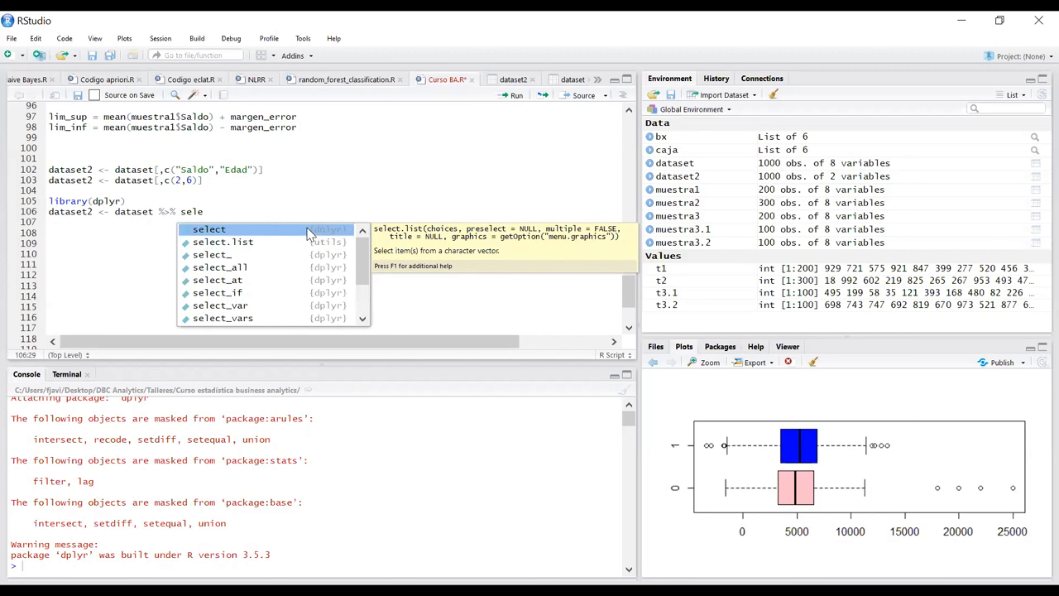
left_click(231, 225)
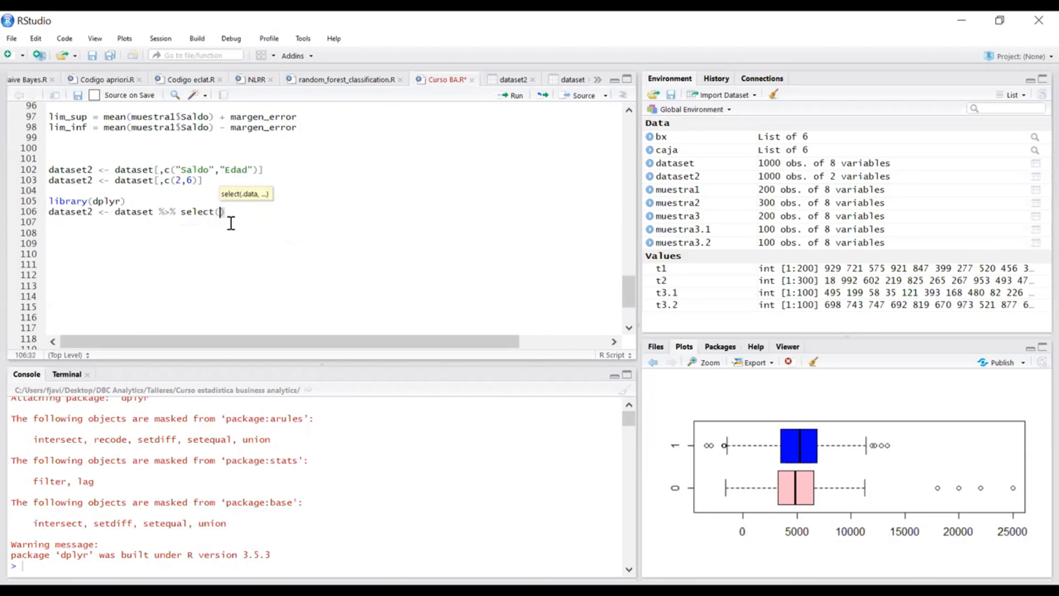
type("Saldo,eda")
key("Tab")
type(")")
key("ctrl+Return")
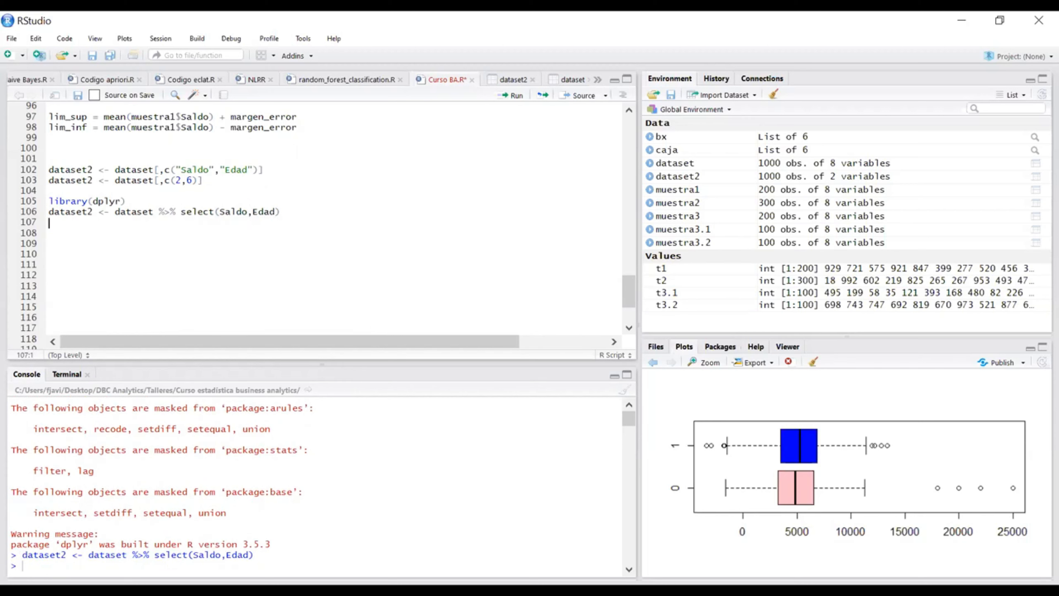
left_click(712, 177)
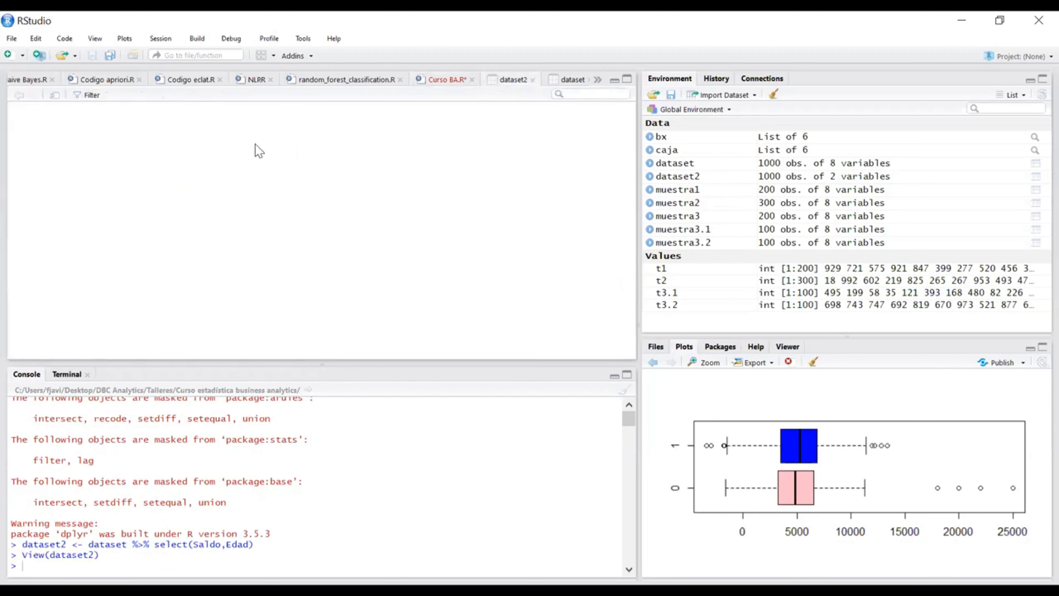
left_click(437, 79)
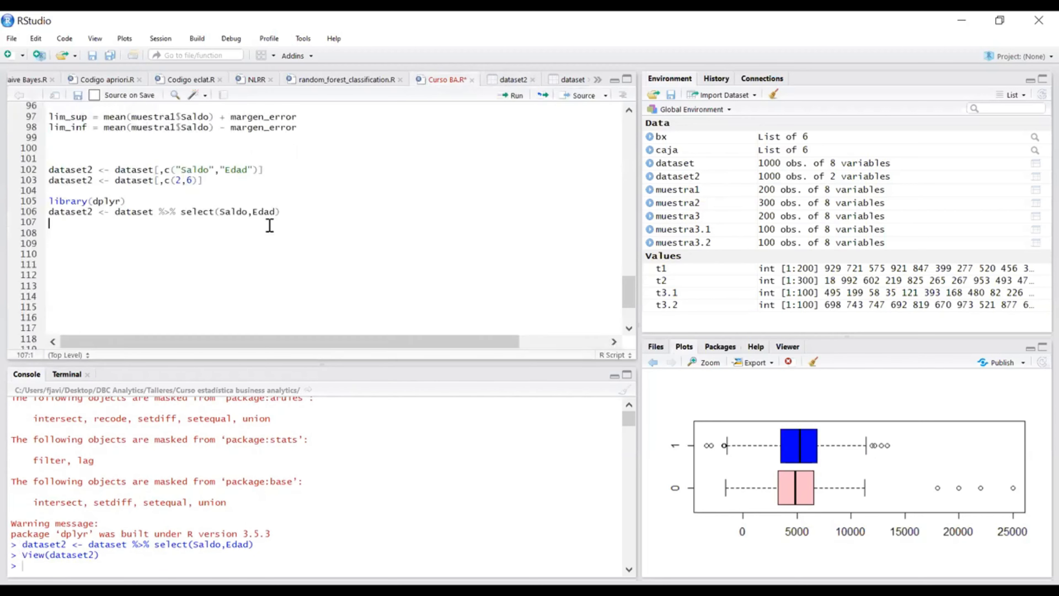
left_click_drag(307, 212, 59, 170)
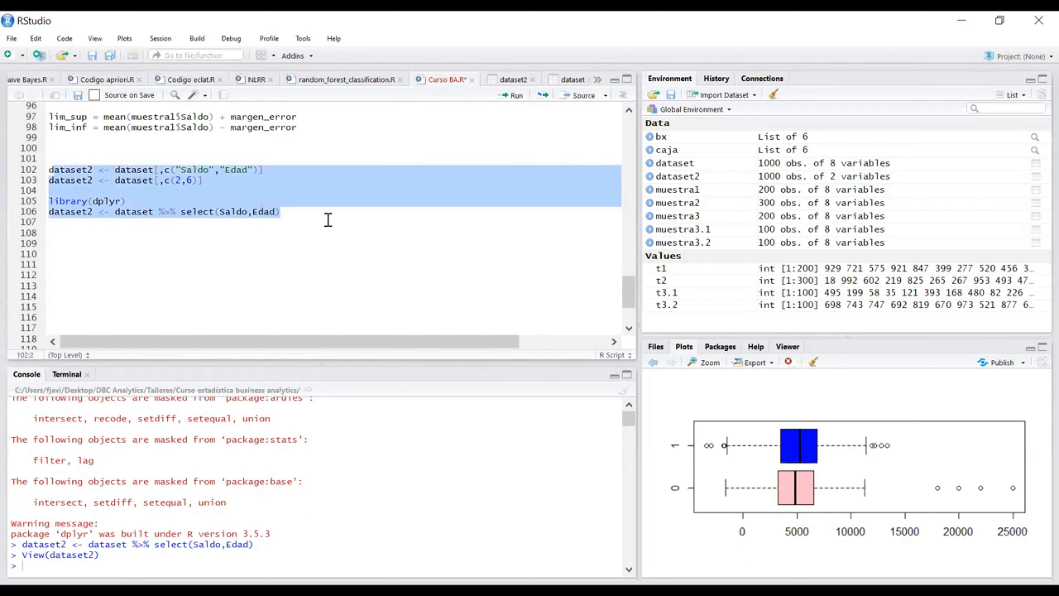
left_click(316, 214)
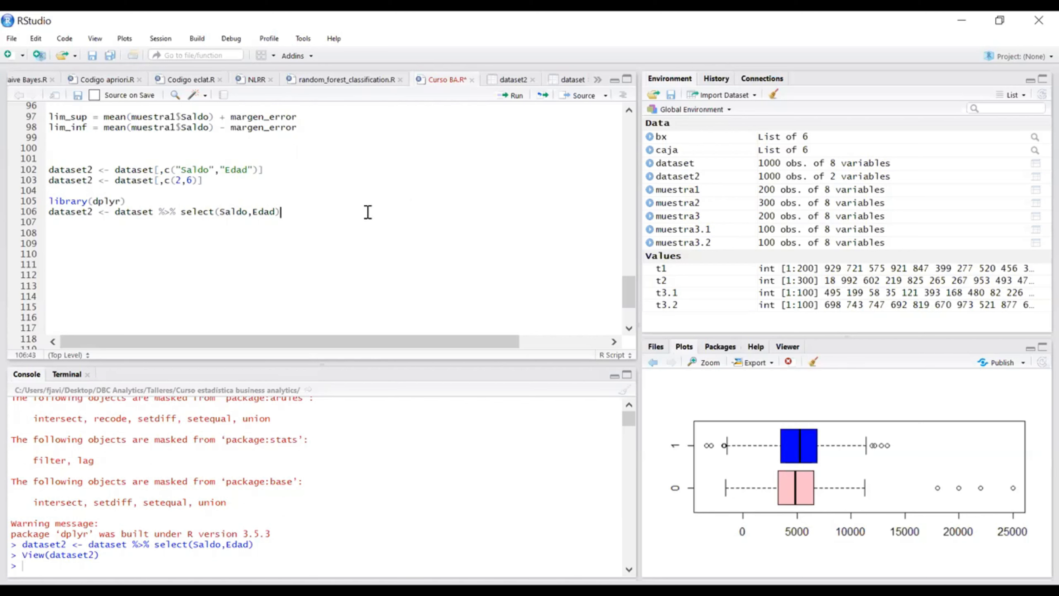
Step: Look back over the Curso BA.R script from the early import section to the dataset2 subsetting lines
scroll(366, 212, "up", 1)
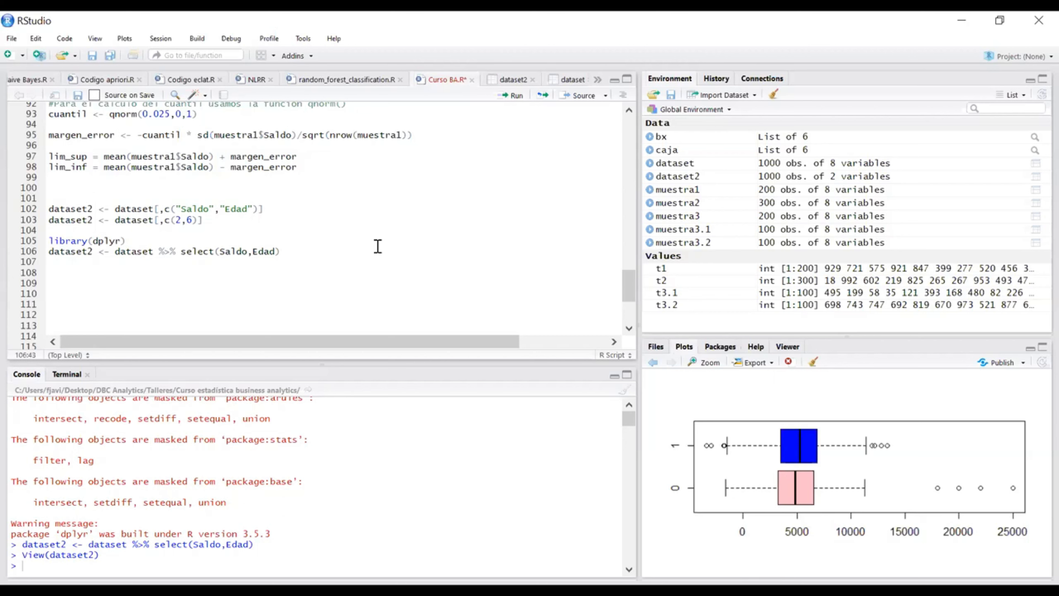
scroll(377, 246, "up", 6)
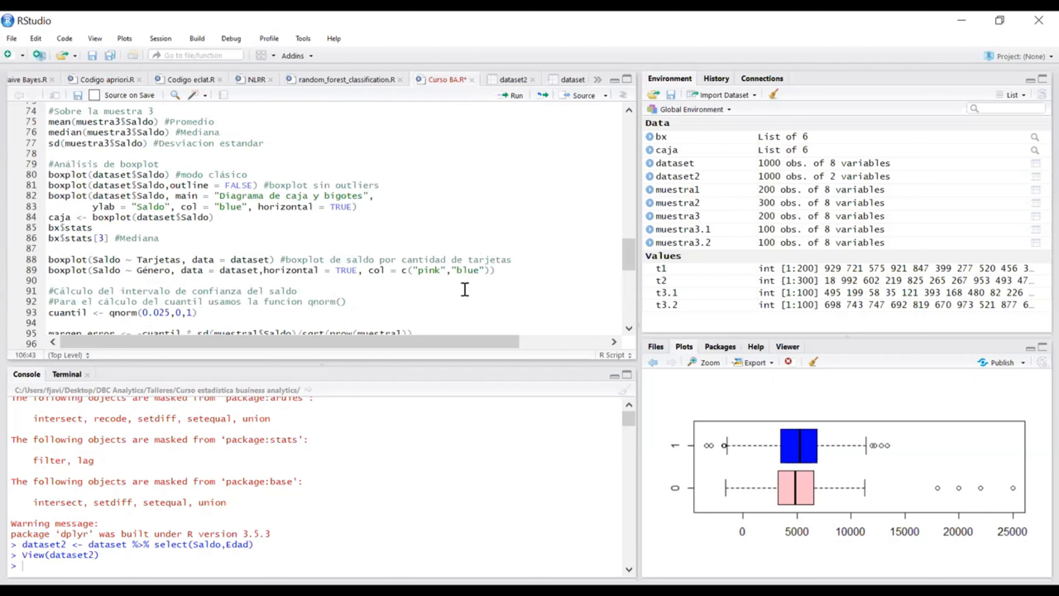
scroll(508, 299, "up", 20)
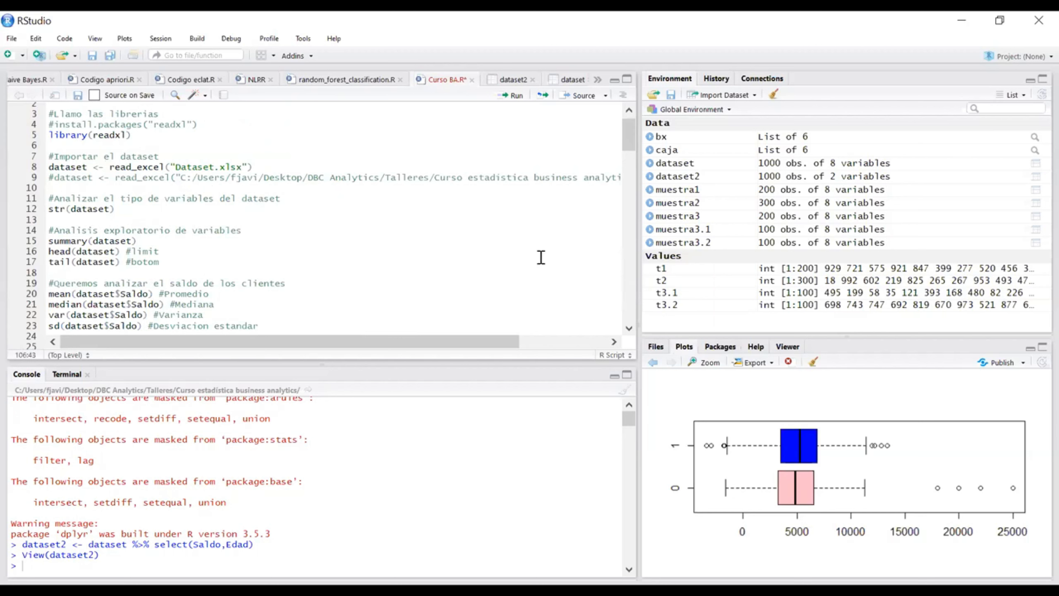
scroll(540, 257, "down", 20)
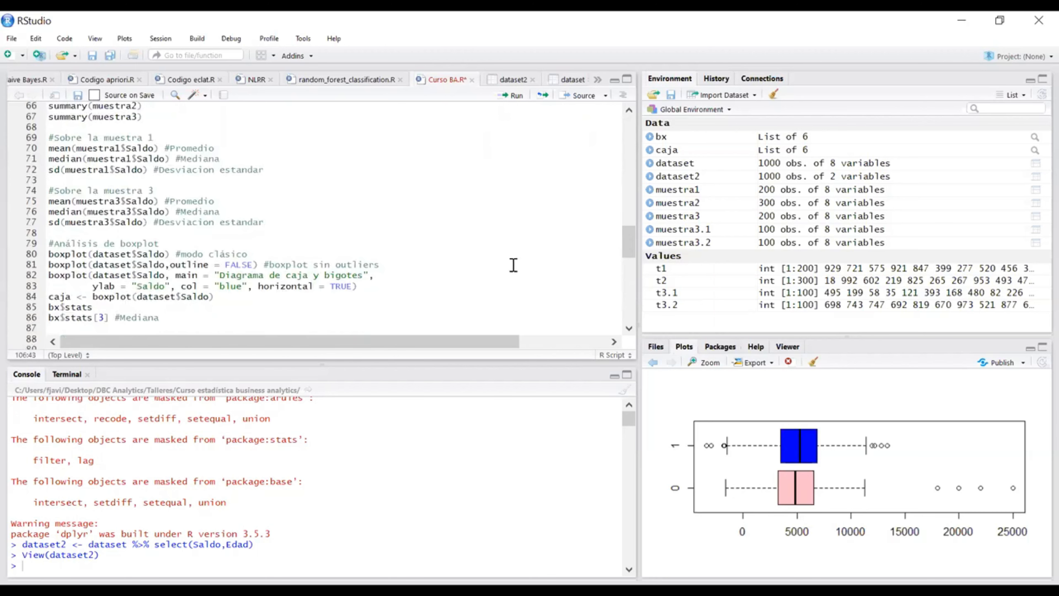
scroll(471, 252, "up", 4)
left_click(369, 266)
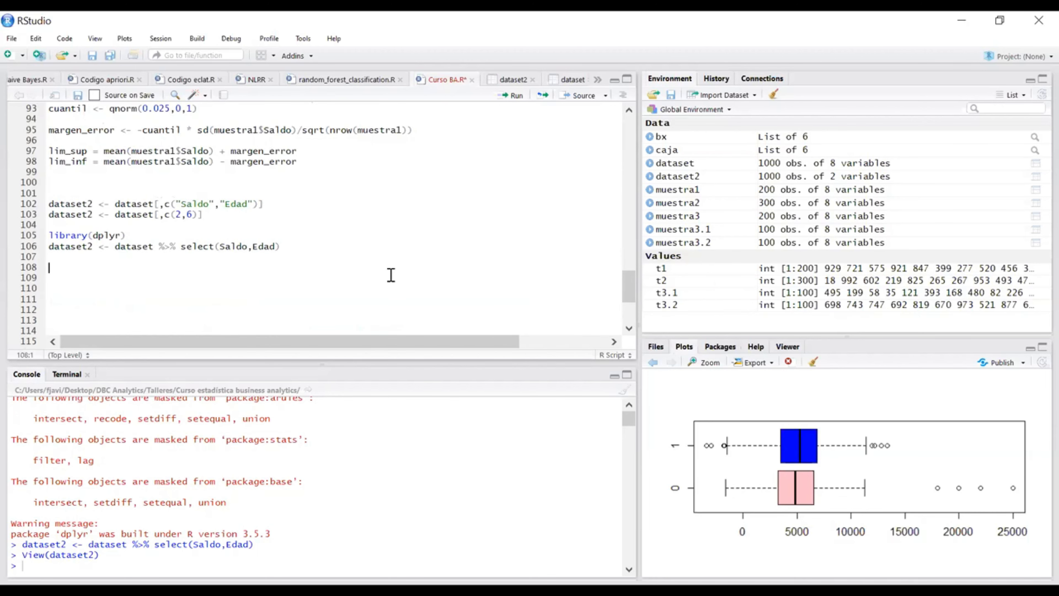
scroll(394, 274, "up", 3)
scroll(326, 242, "down", 3)
left_click_drag(314, 251, 19, 207)
Step: Insert install.packages("dplyr") on a new line directly above library(dplyr)
left_click(130, 235)
left_click(141, 223)
key("Return")
type("install")
key("Tab")
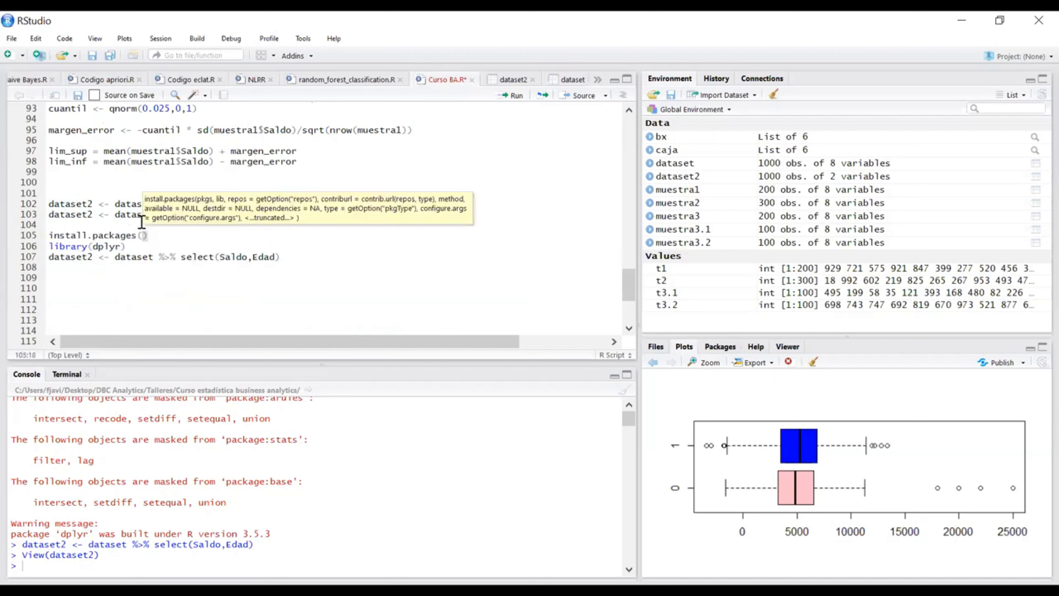
type("\"dplyr")
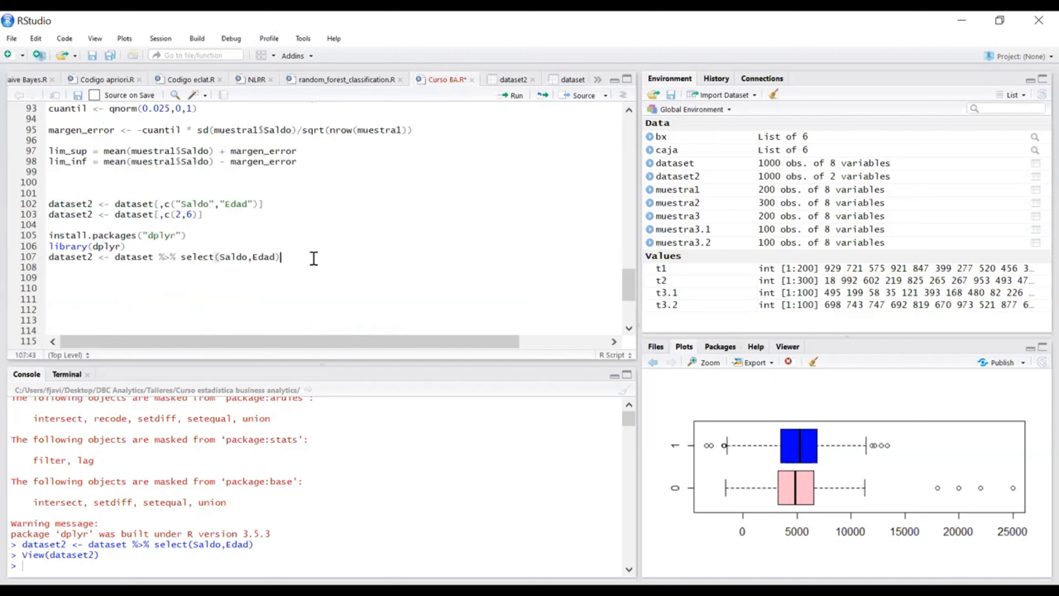
Step: Examine the install.packages line and the dataset2, dataset and %>% parts of the select statement on line 107
left_click_drag(204, 235, 96, 223)
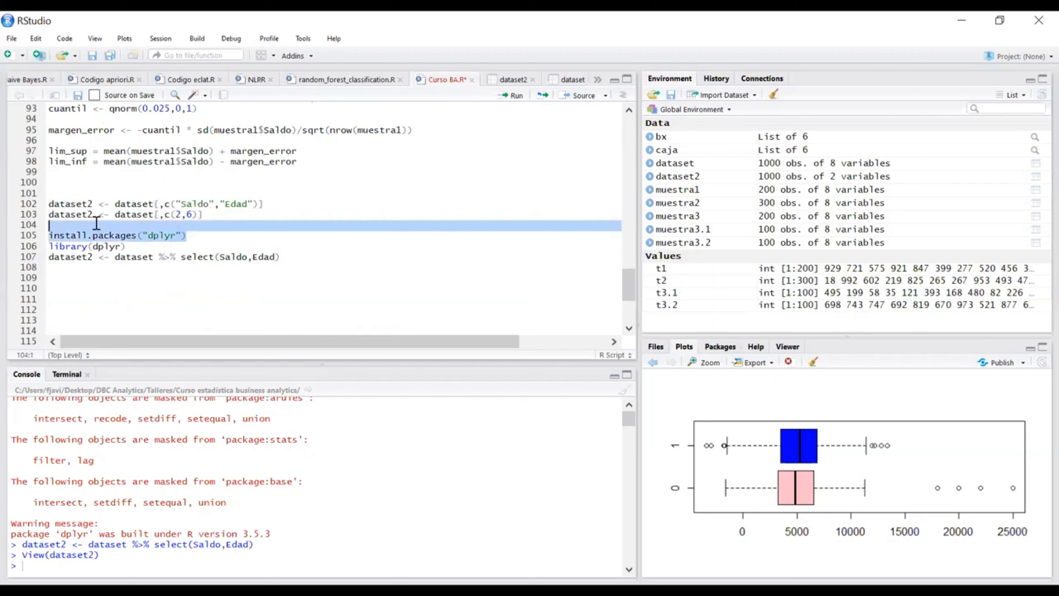
left_click(309, 257)
left_click(342, 299)
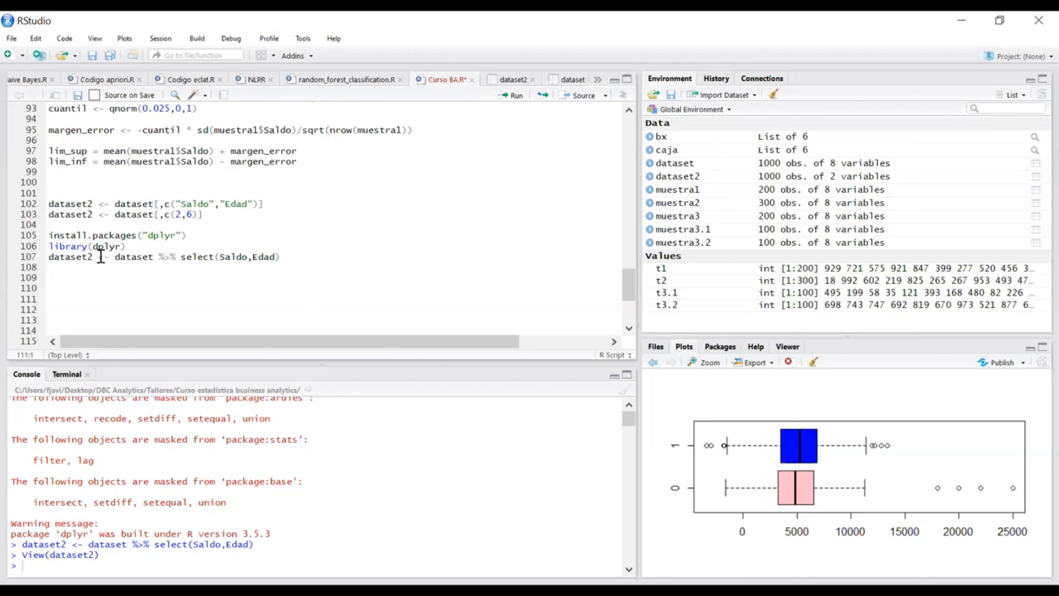
left_click_drag(92, 256, 38, 258)
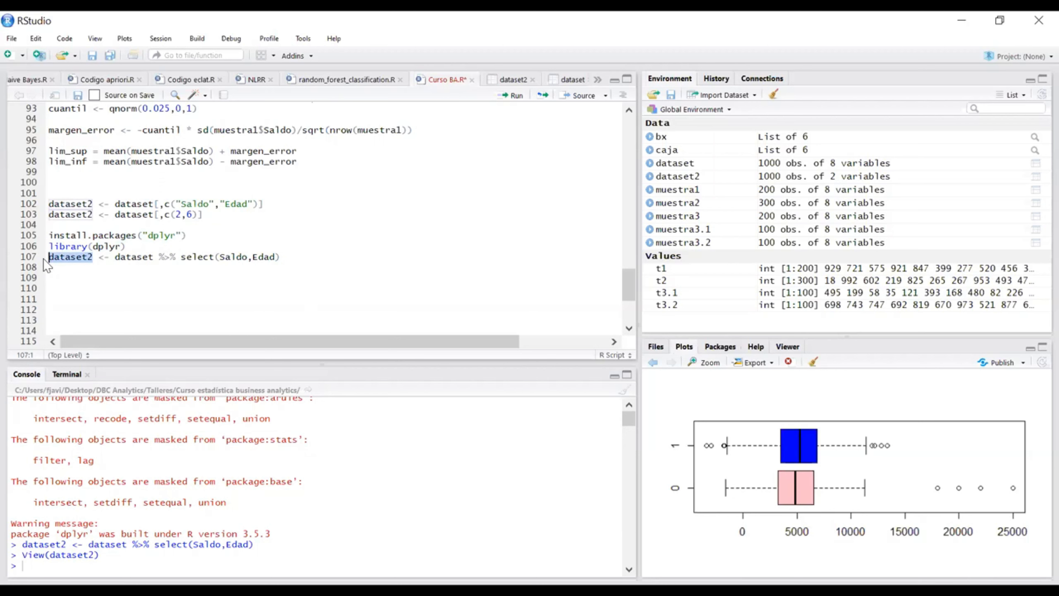
left_click_drag(115, 258, 154, 258)
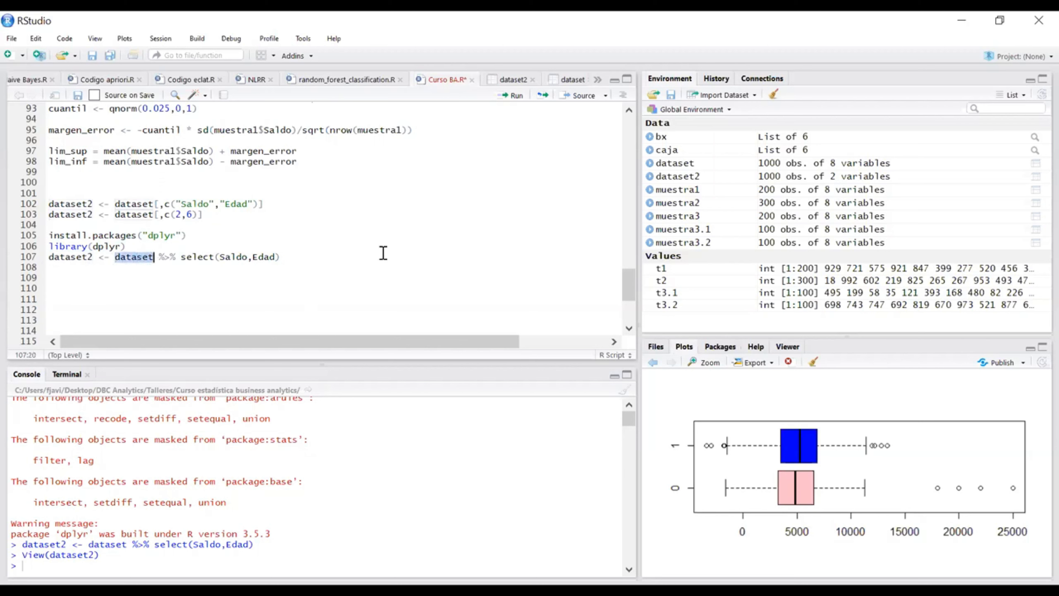
left_click_drag(159, 256, 179, 263)
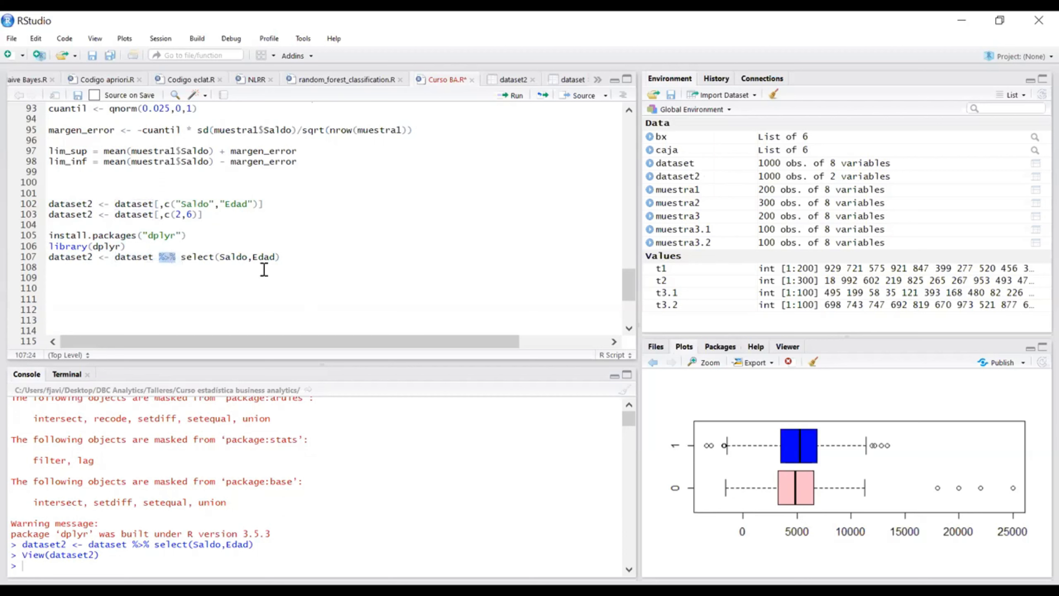
left_click(182, 264)
left_click_drag(177, 256, 160, 257)
Step: Extend the select pipeline on line 107 with %>% mean(Saldo)
left_click(287, 258)
type("%>%")
type("mean(")
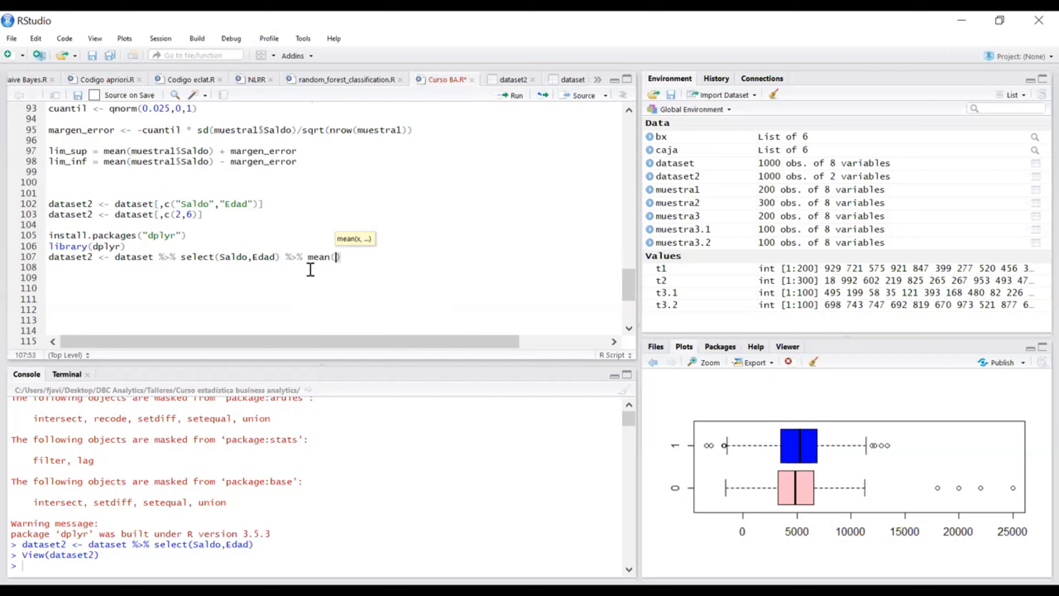
type("saldo")
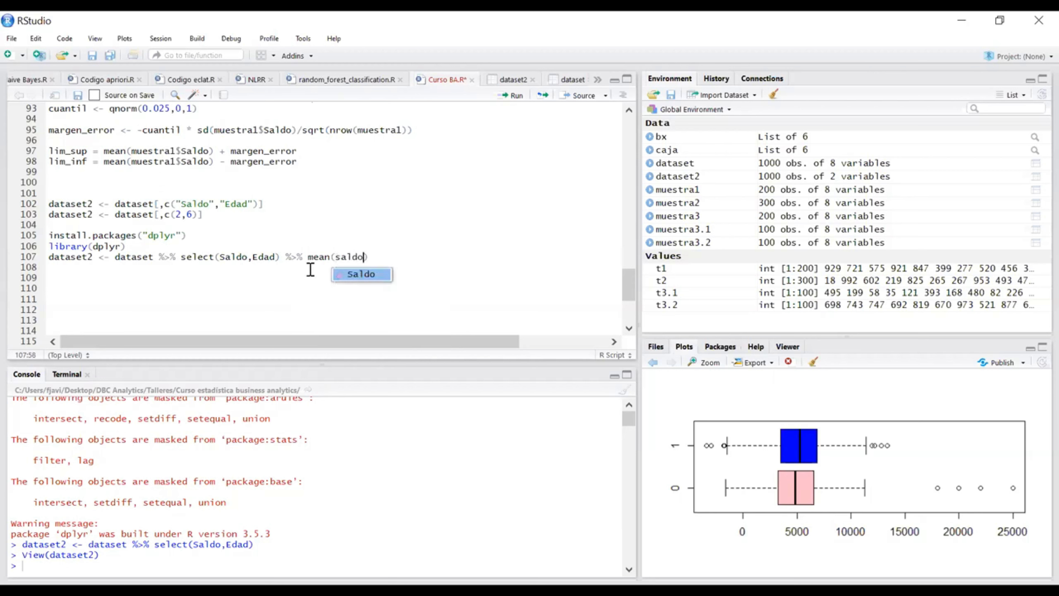
key("Return")
Step: Add summarise( media = in front of mean(Saldo) on line 107
left_click(311, 259)
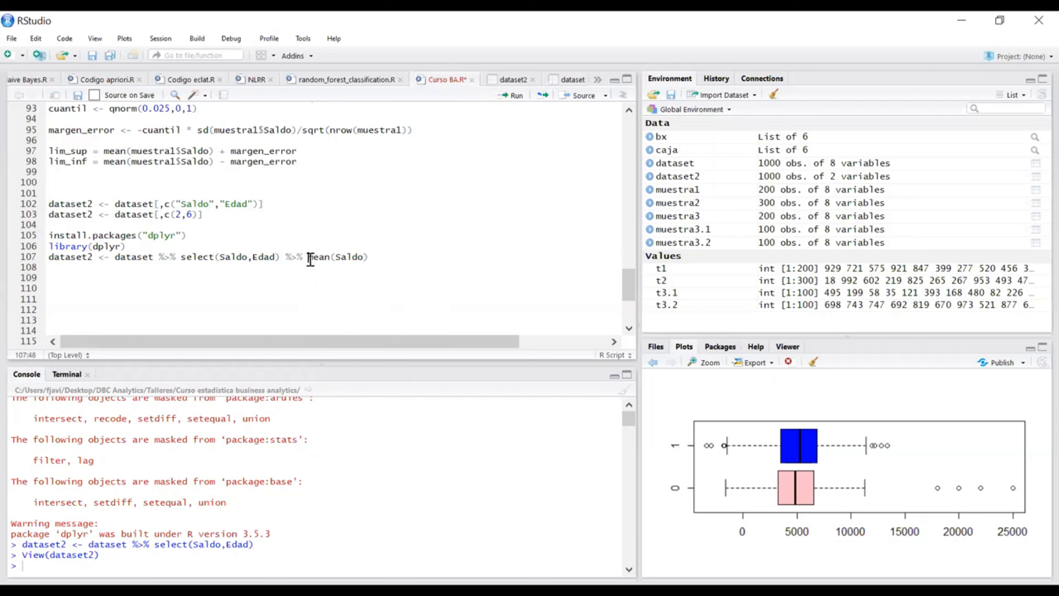
type("summari")
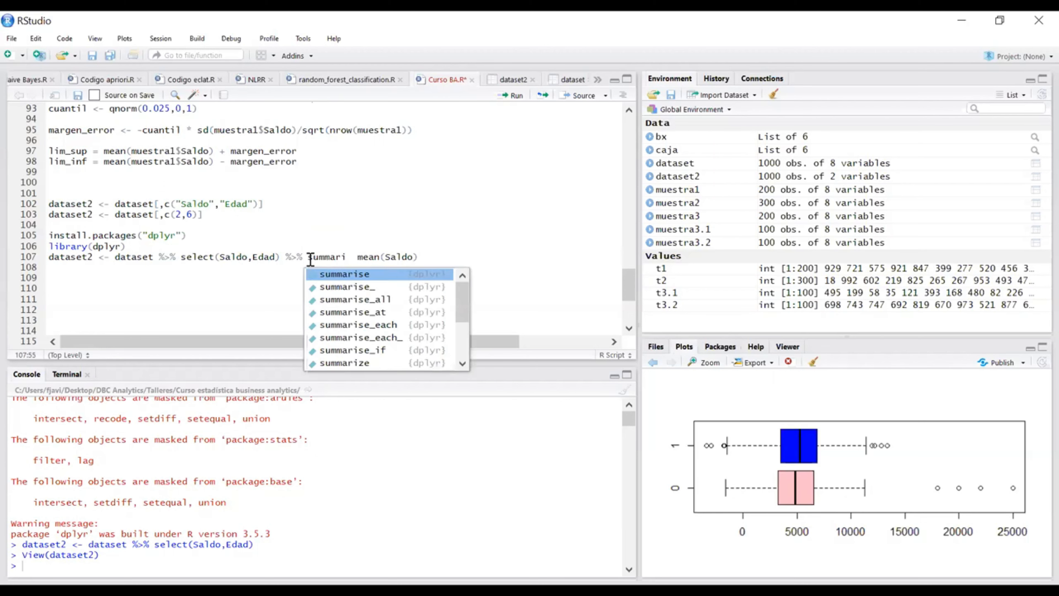
key("Return")
key("Delete")
key("Right")
type("media =")
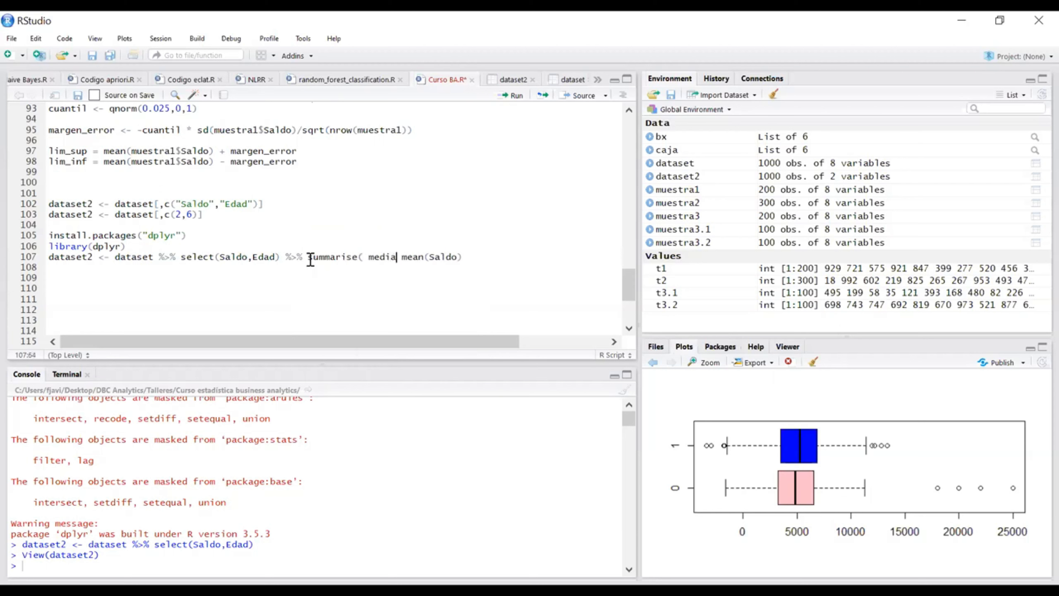
Step: Close the summarise call with a parenthesis, run line 107 and view the dataset2 table
left_click(476, 258)
type(")")
key("ctrl+Return")
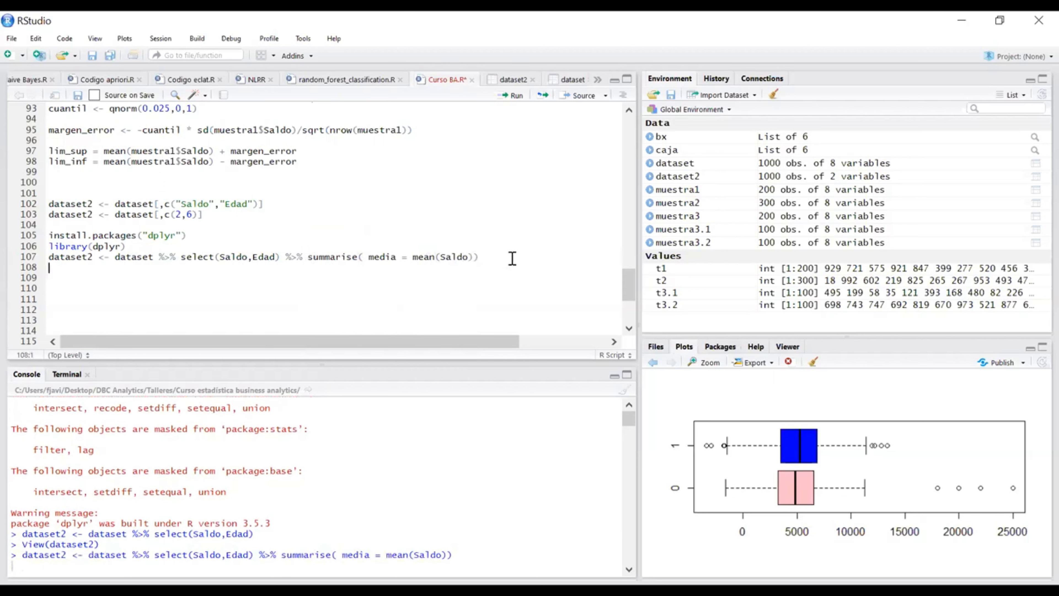
left_click(704, 178)
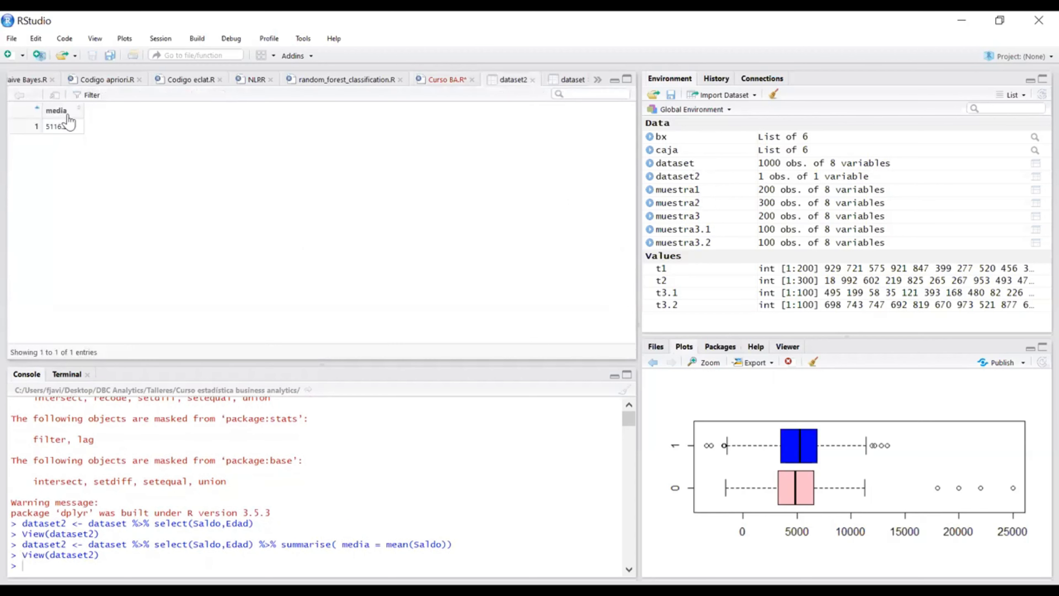
Step: Return to the Curso BA.R script and remove the extra space before media inside summarise on line 107
left_click(433, 84)
left_click(496, 257)
left_click(369, 255)
key("BackSpace")
left_click(496, 257)
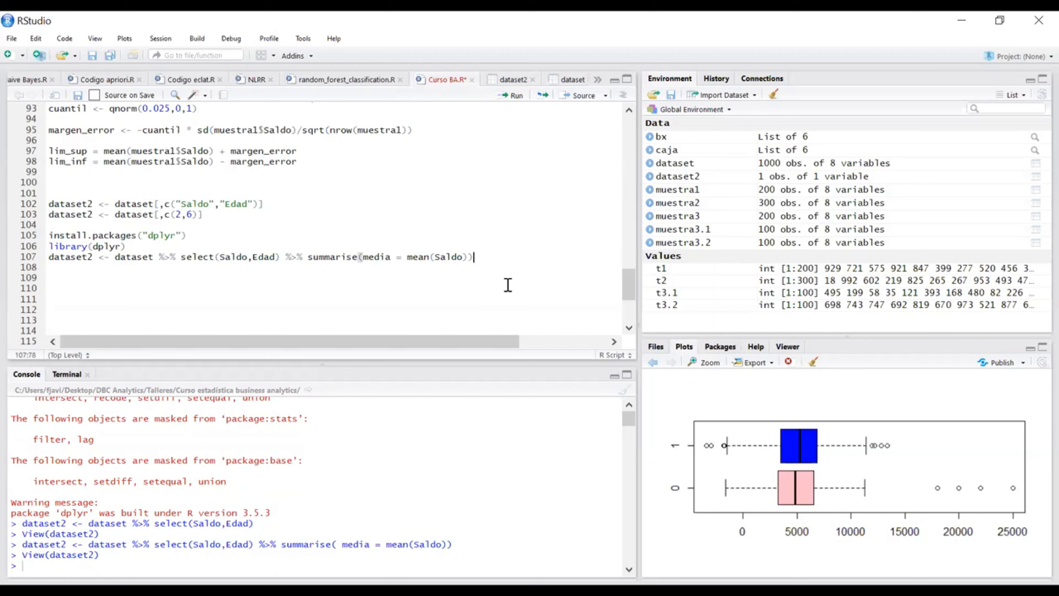
Step: Insert filter(Edad > 25) and a following %>% between select and summarise on line 107
left_click(308, 257)
type("%>%")
key("Left")
key("Left")
key("Left")
key("Left")
key("Left")
type("filt")
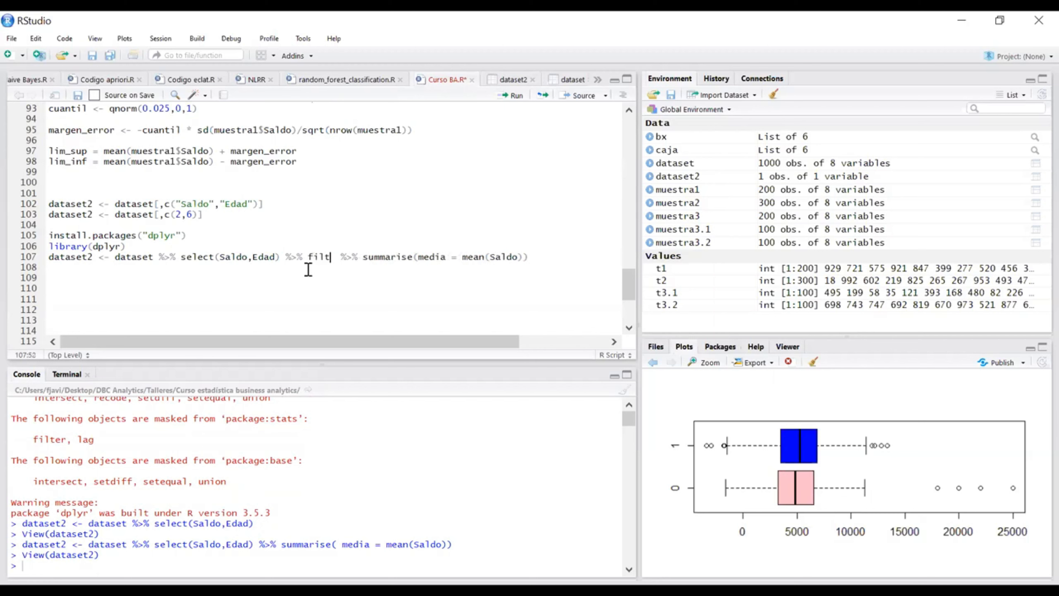
key("Tab")
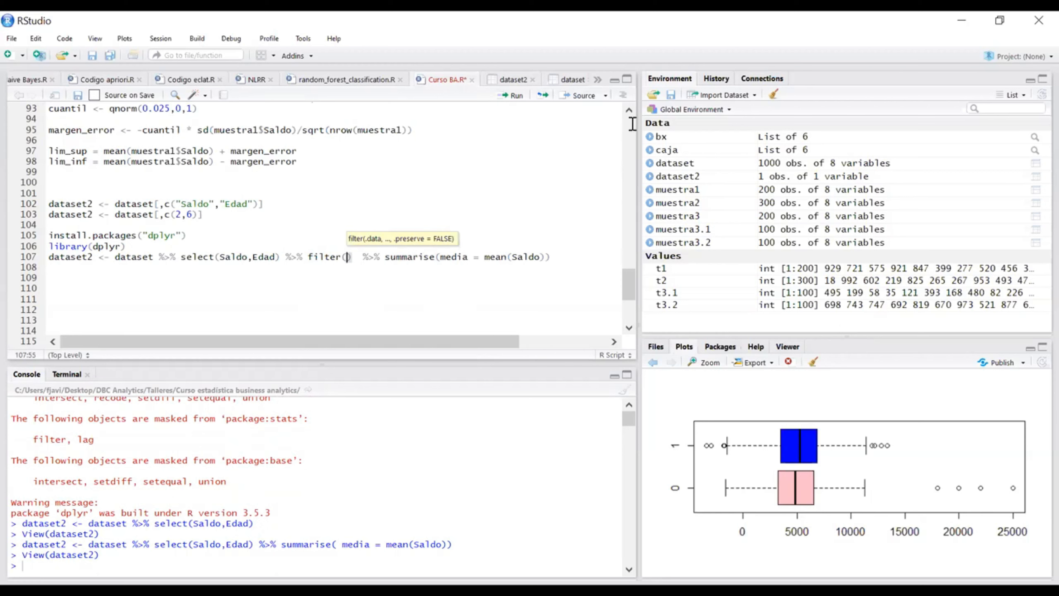
type("edad")
key("Tab")
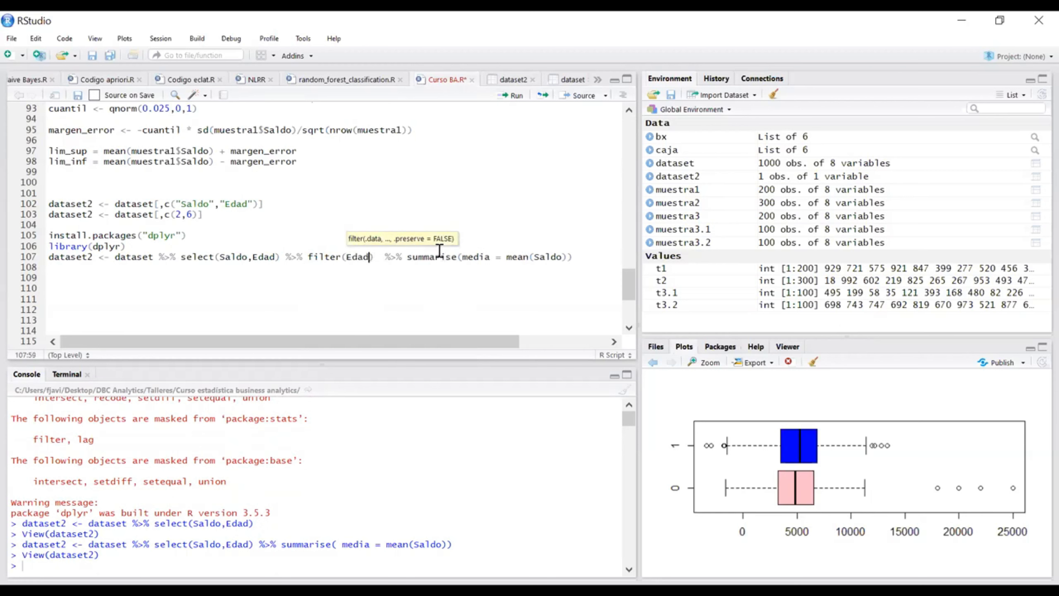
type("> 25")
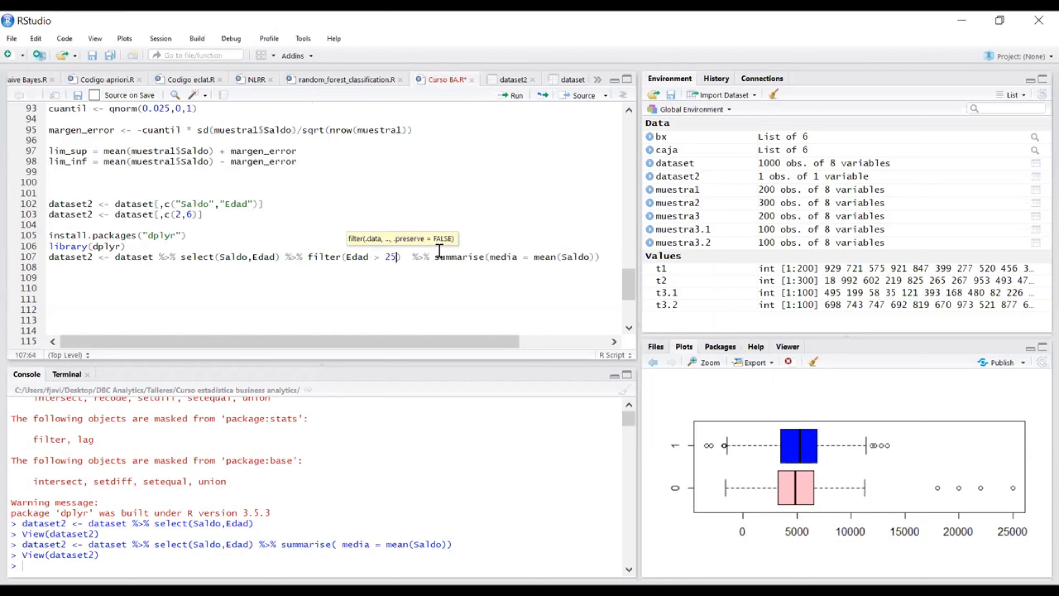
left_click(603, 256)
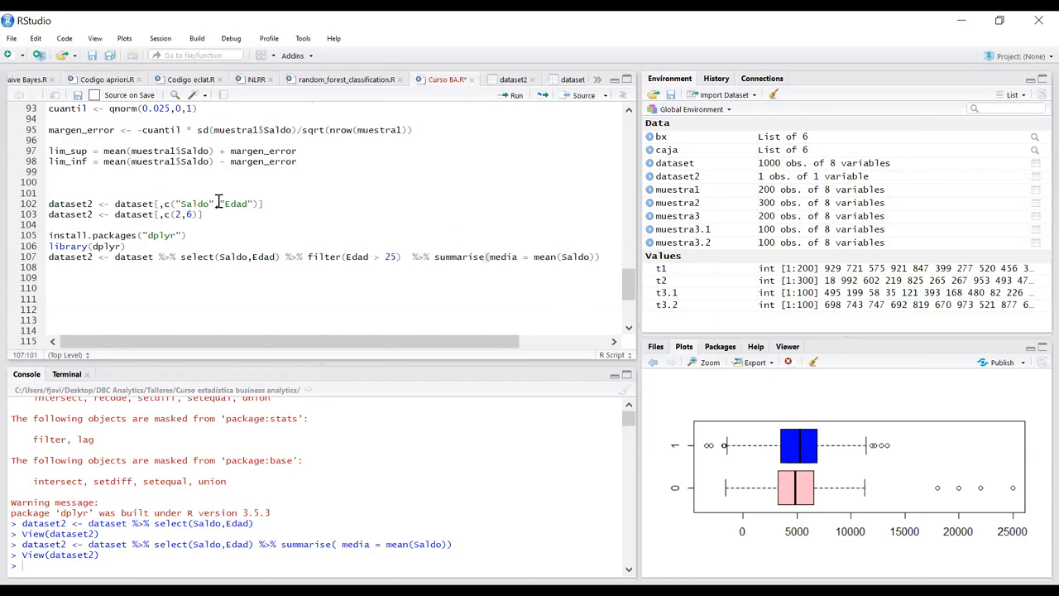
Step: Review the pipeline on line 107 and run it to recompute dataset2
left_click(120, 257)
left_click(185, 257)
left_click_drag(224, 260, 602, 256)
left_click(599, 257)
key("ctrl+Return")
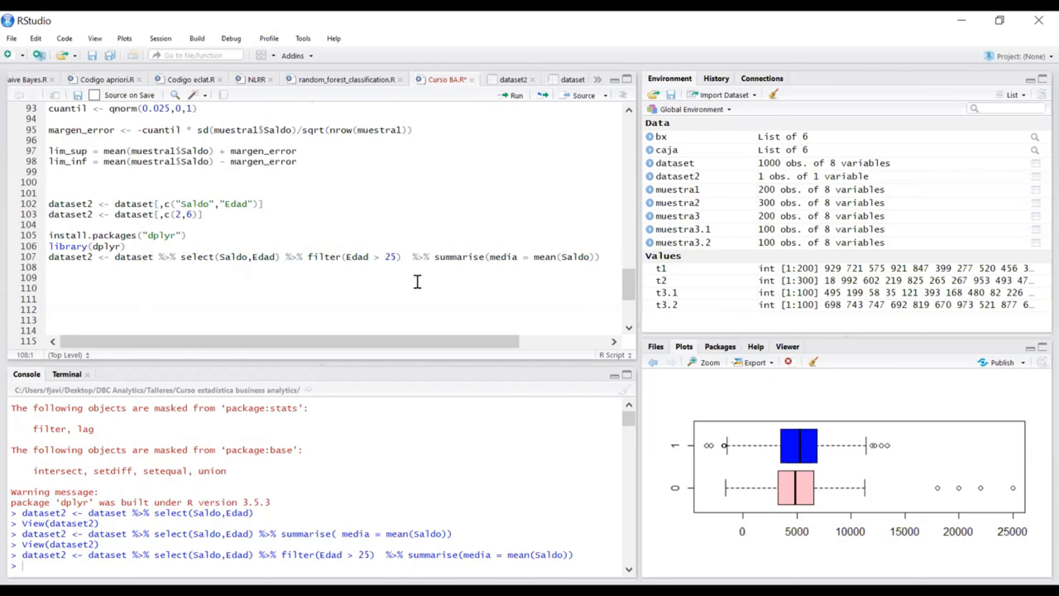
left_click_drag(424, 250, 412, 256)
mouse_move(303, 255)
left_mouse_down()
mouse_move(272, 255)
mouse_move(286, 258)
left_mouse_up()
left_click(280, 279)
left_click_drag(175, 256, 161, 256)
left_click(432, 277)
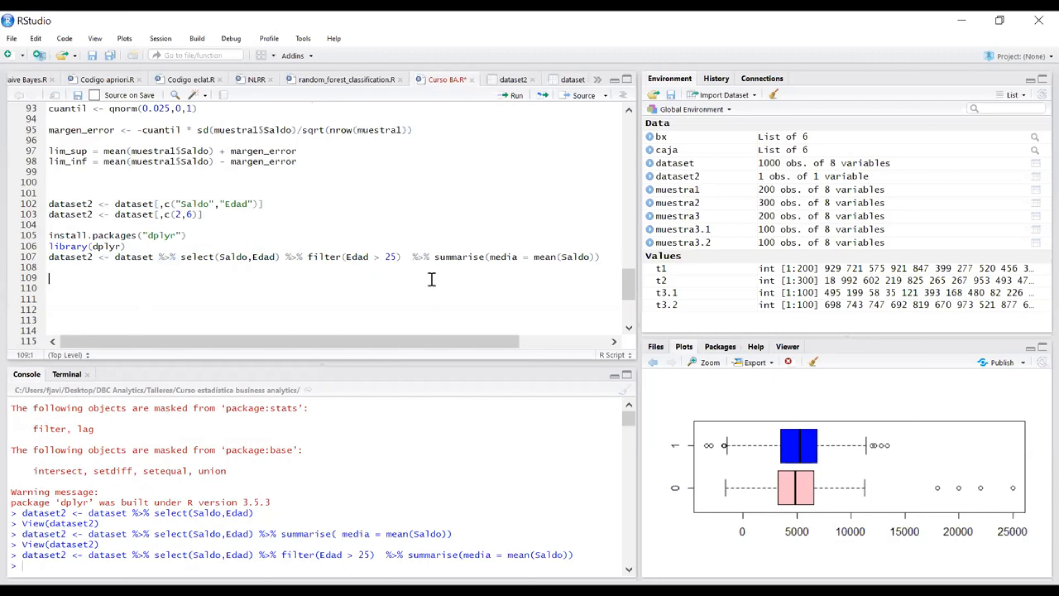